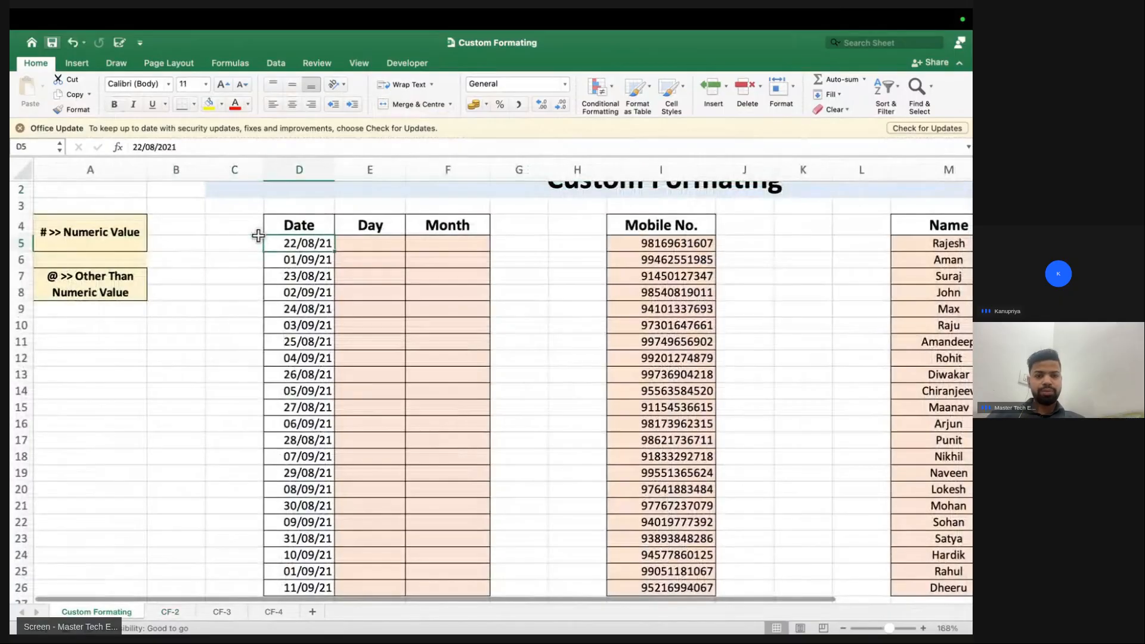
Copy the dates in D5:D26 into the Day and Month columns (E and F)
key(shift+super+Down)
key(super+c)
key(Right)
key(super+v)
key(Right)
key(super+v)
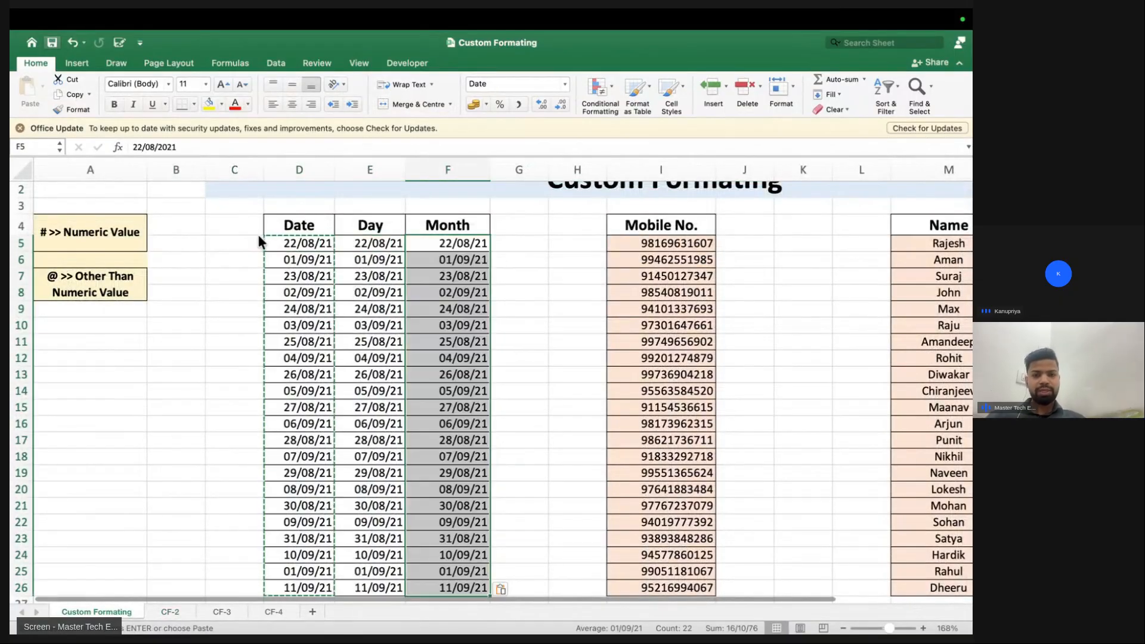
key(Left)
Give E5:E26 the custom format DDDD so the Day column shows weekday names
key(shift+super+Down)
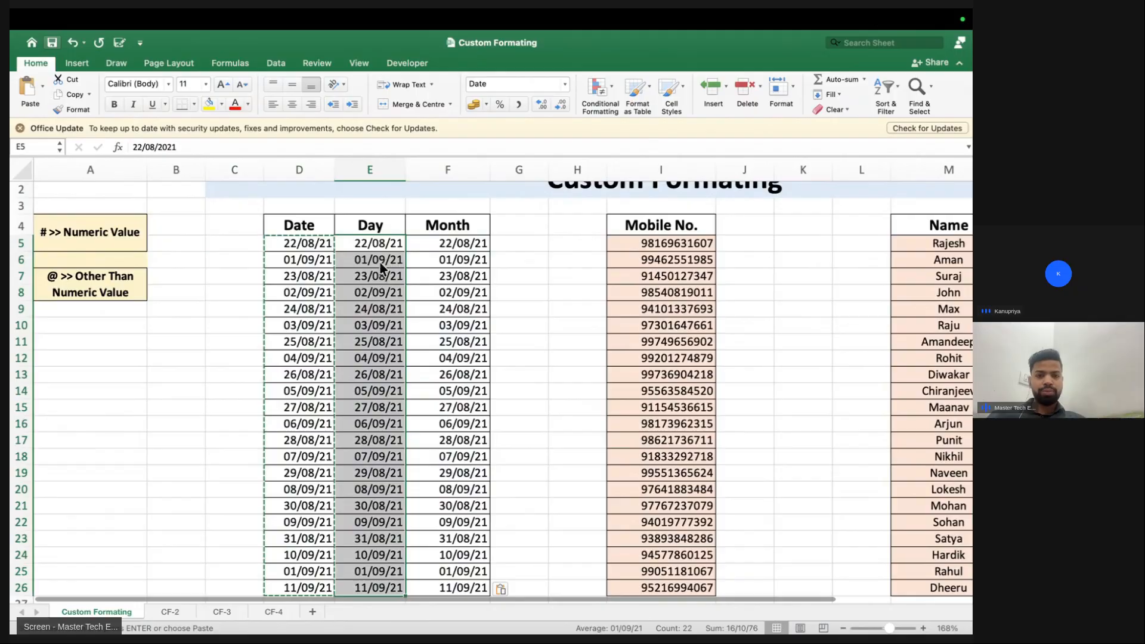
key(super+1)
click(363, 287)
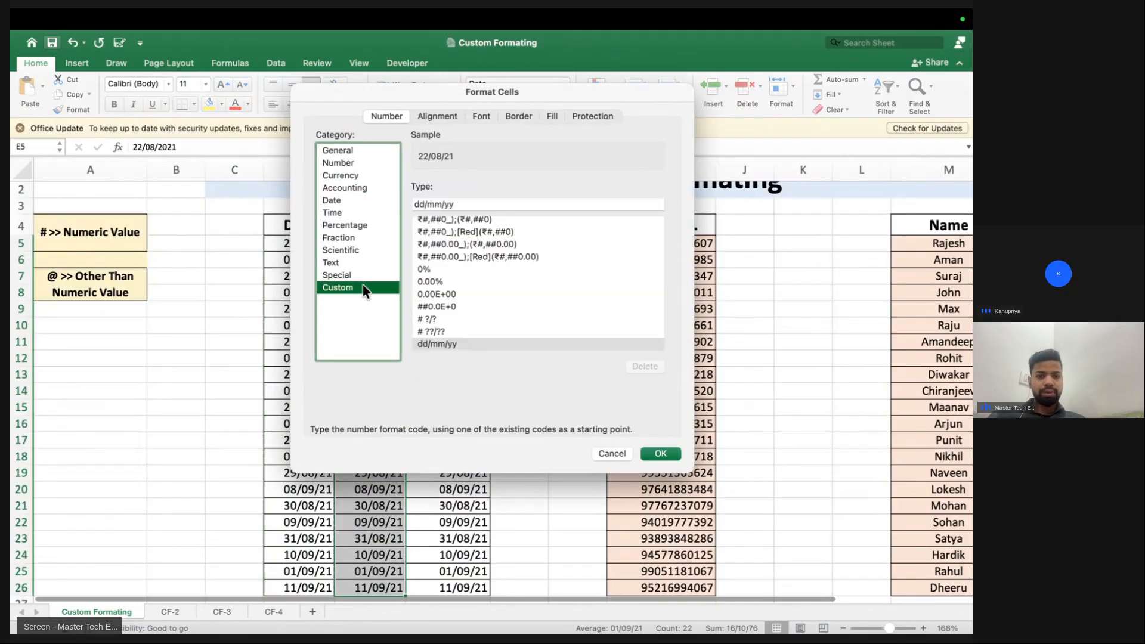
triple_click(451, 203)
text(DDDD)
key(Return)
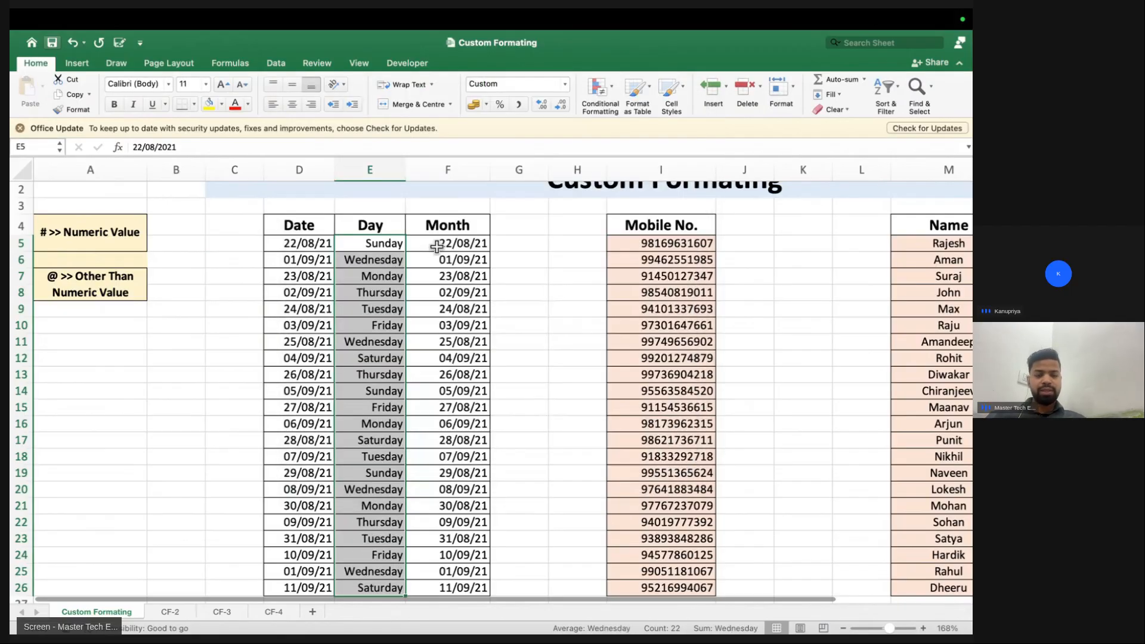
click(437, 247)
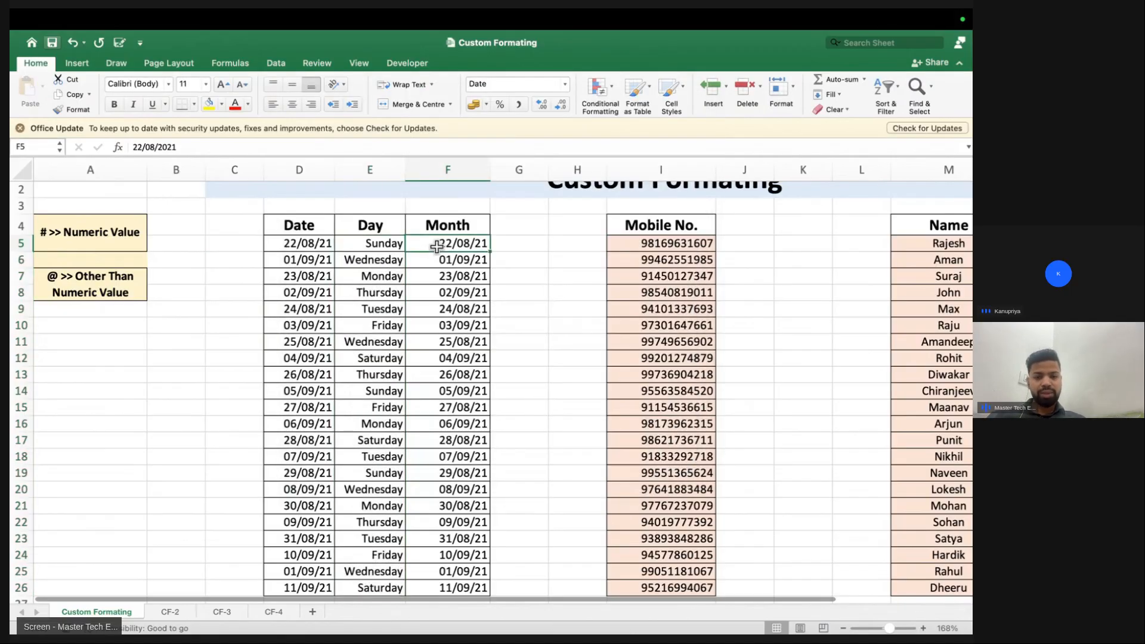
Apply the custom mmmm format to F5:F26 so months read like August and September
key(ctrl+shift+Down)
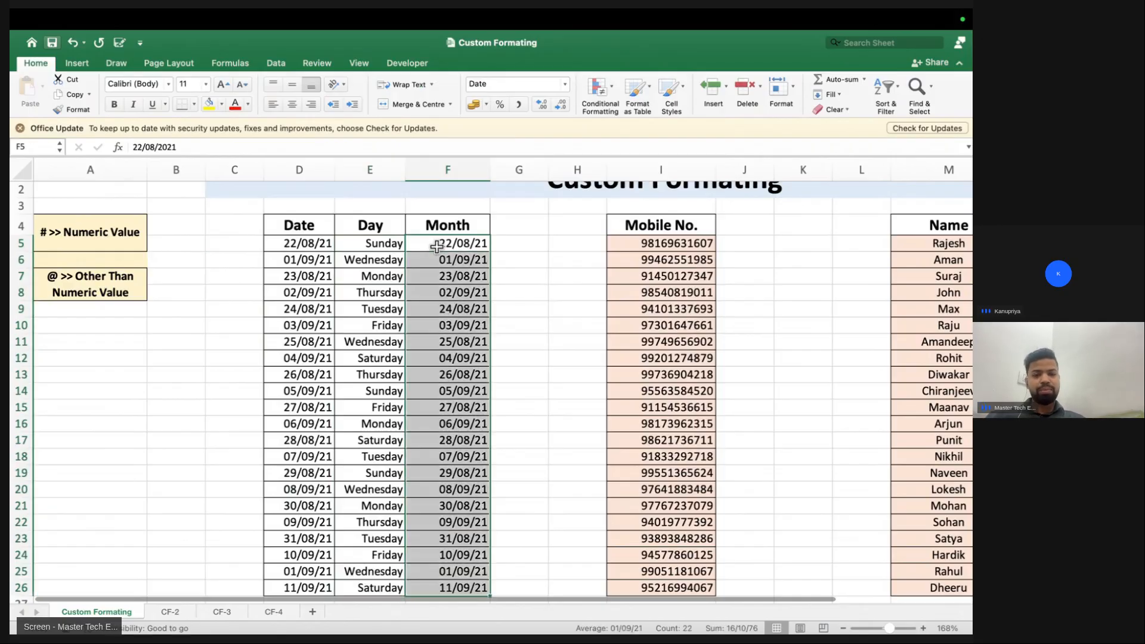
key(ctrl+1)
click(348, 288)
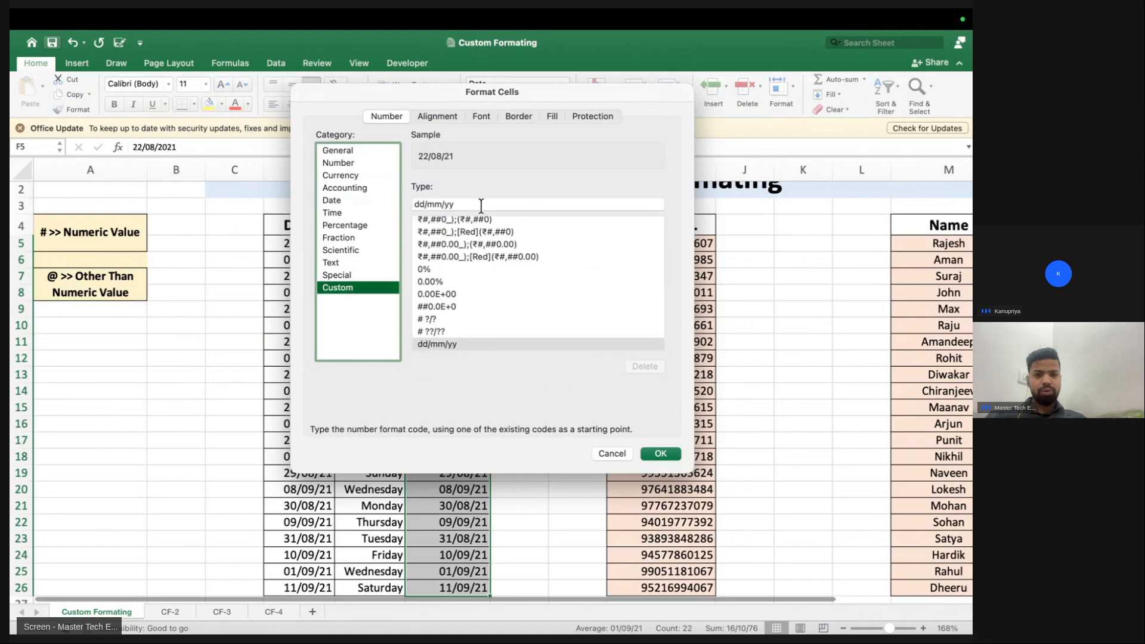
triple_click(483, 198)
key(BackSpace)
text(mmmm)
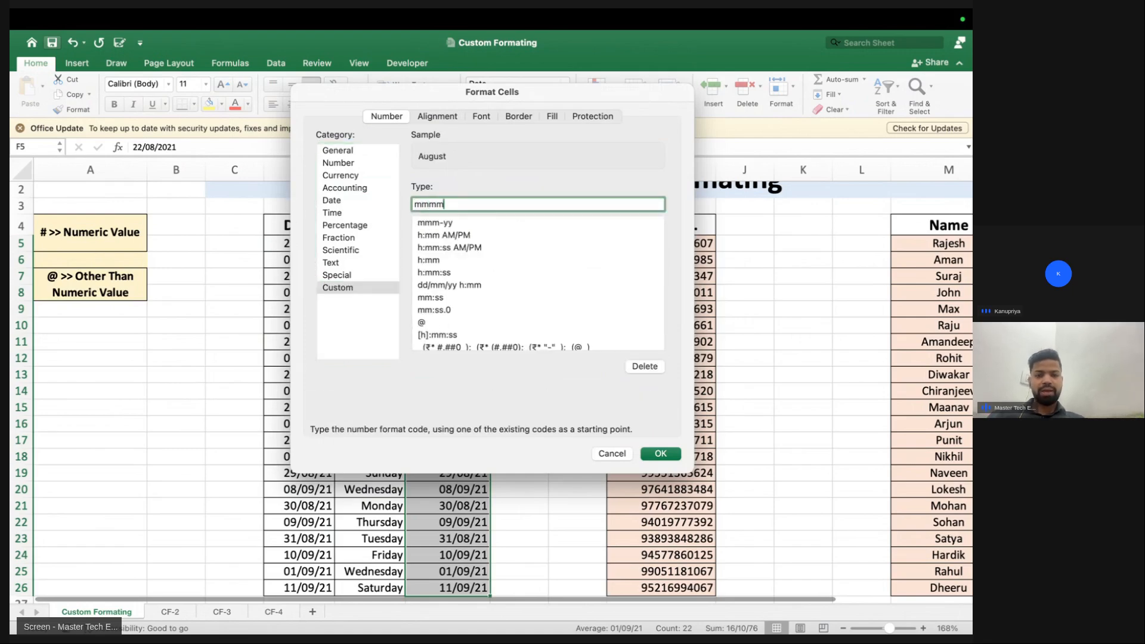
key(Return)
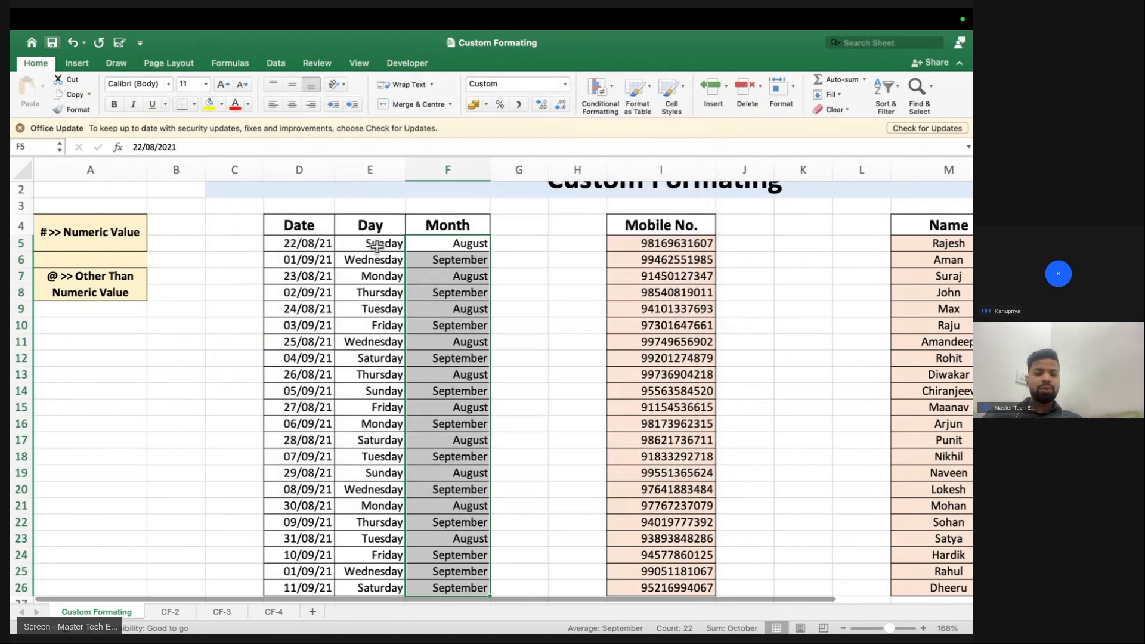
drag(377, 241, 377, 301)
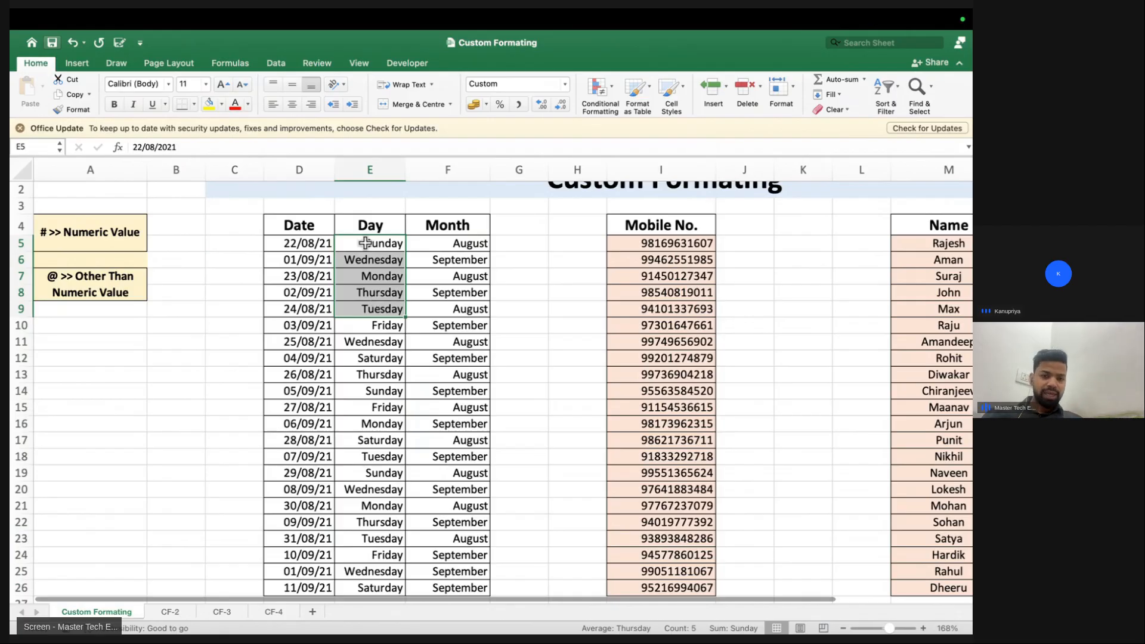
drag(376, 225, 379, 398)
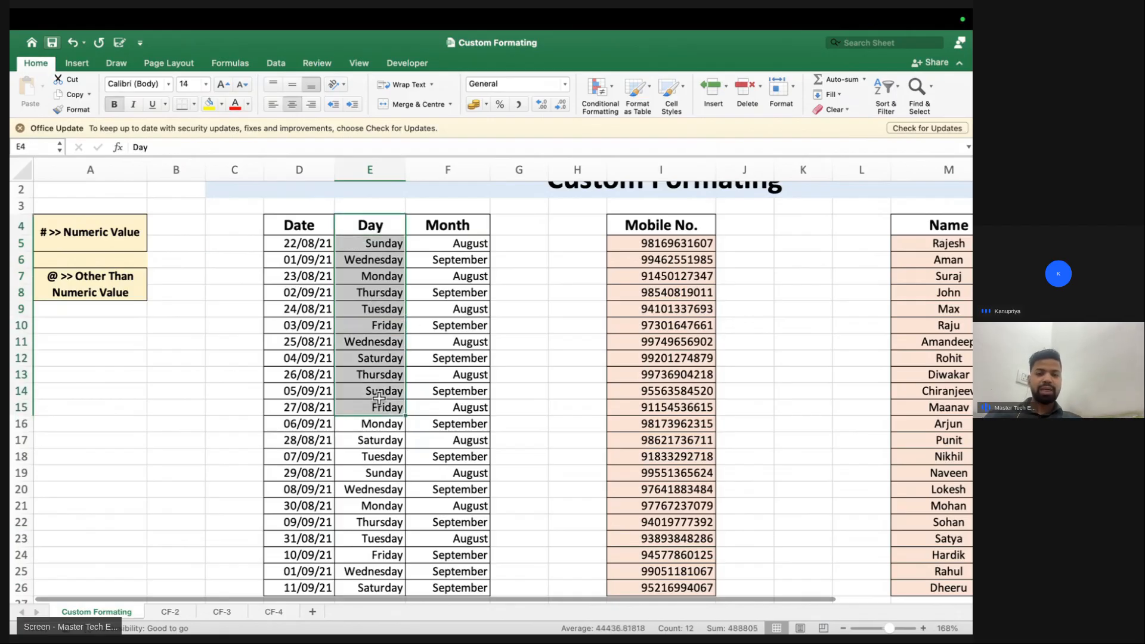
Apply the custom format "0"# to mobile numbers I5:I26 to show a leading 0
scroll(446, 248, right, 3)
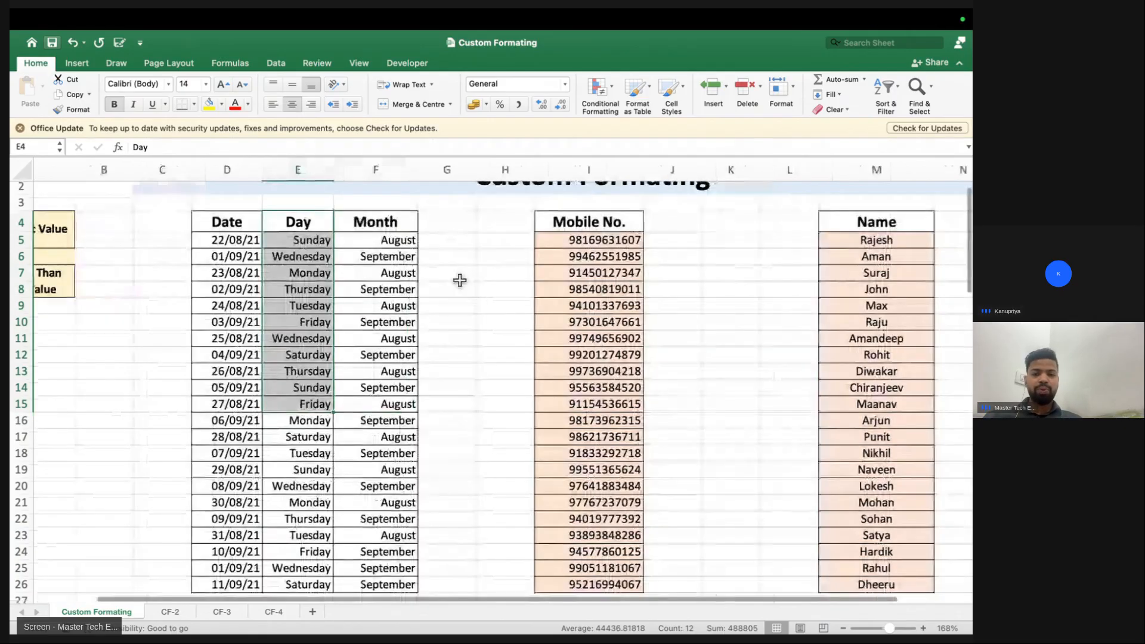
scroll(453, 262, up, 1)
mouse_move(466, 255)
mouse_down()
mouse_move(477, 373)
mouse_move(475, 258)
mouse_up()
key(super+shift+Down)
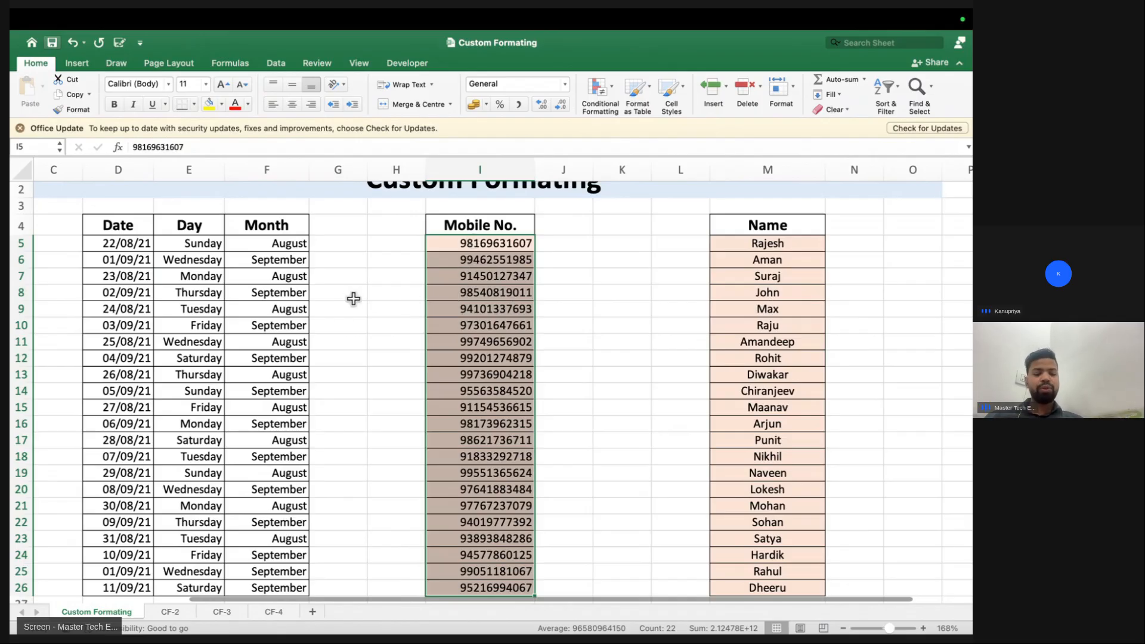
key(super+1)
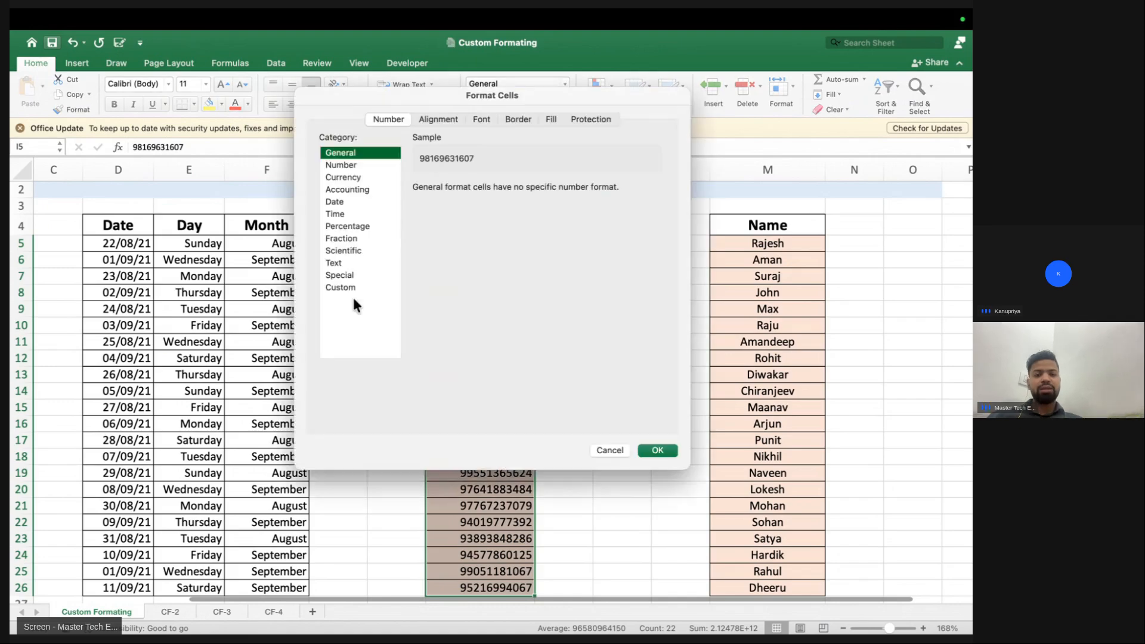
click(326, 286)
key(Tab)
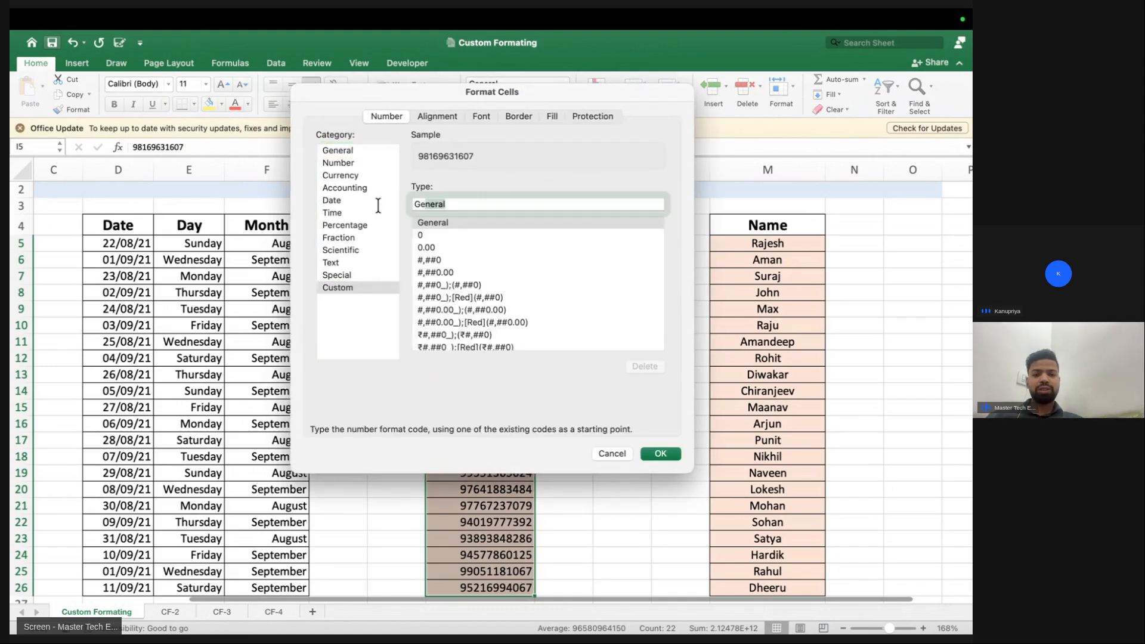
key(BackSpace)
text("0"#)
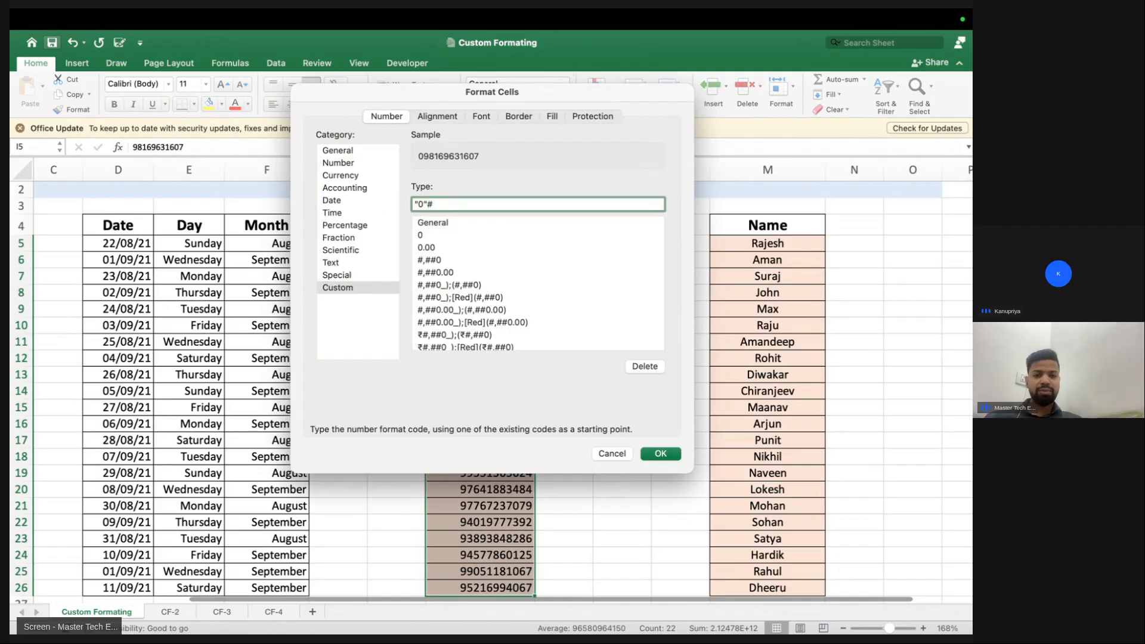
key(Return)
click(459, 169)
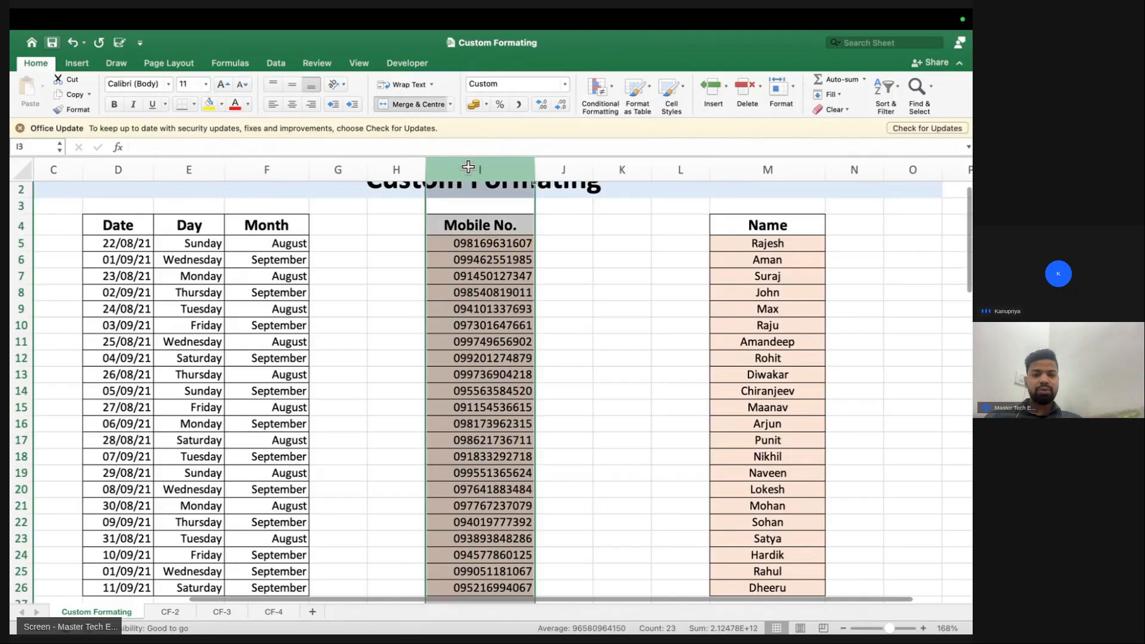
scroll(599, 240, right, 2)
Apply the custom format "Google.- "@ to the names in M5:M26
click(642, 239)
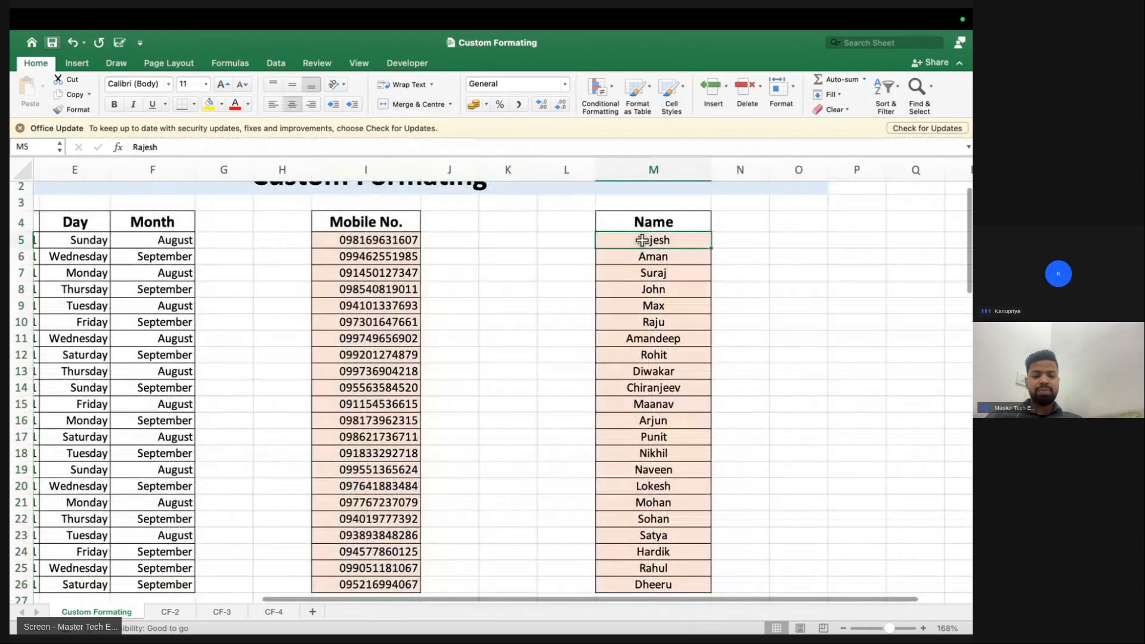
key(super+shift+Down)
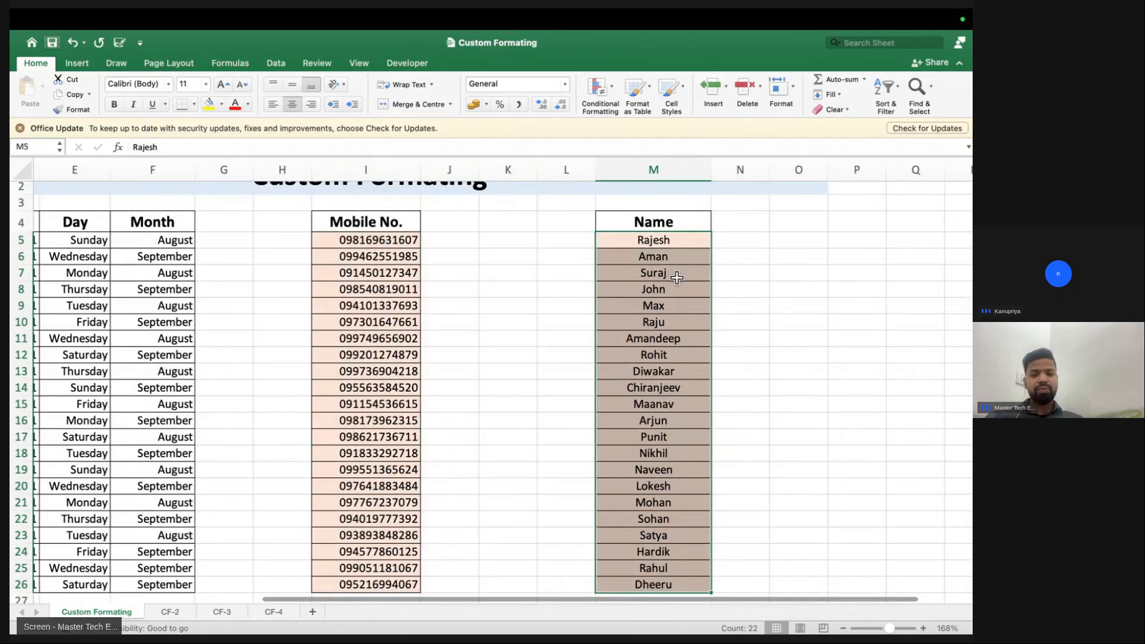
key(super+1)
click(333, 288)
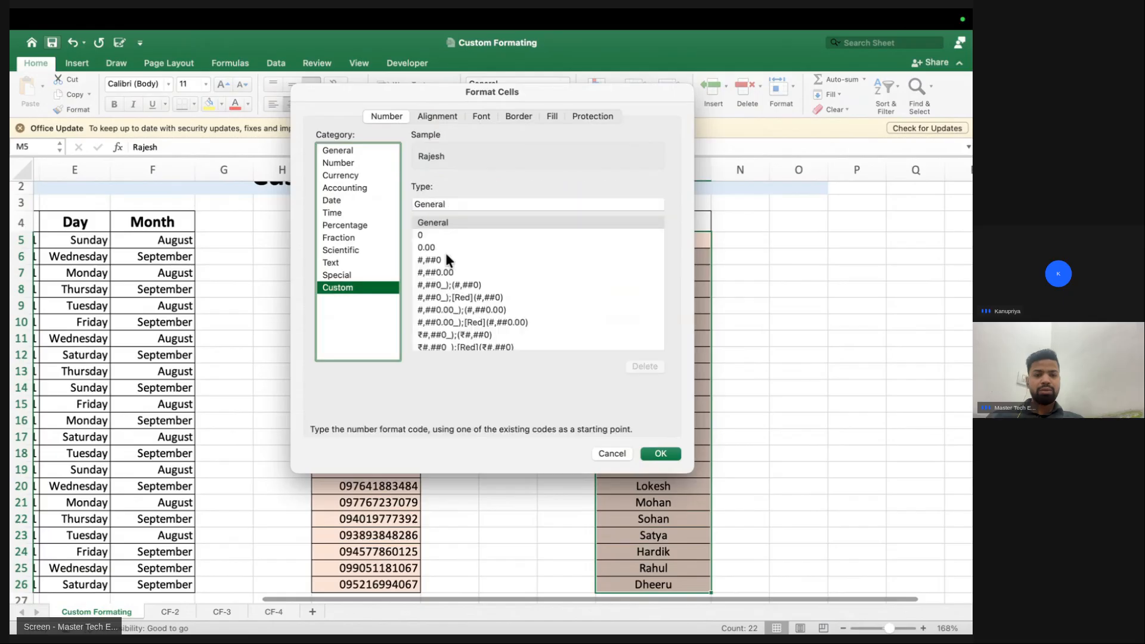
double_click(459, 207)
text("Google.-)
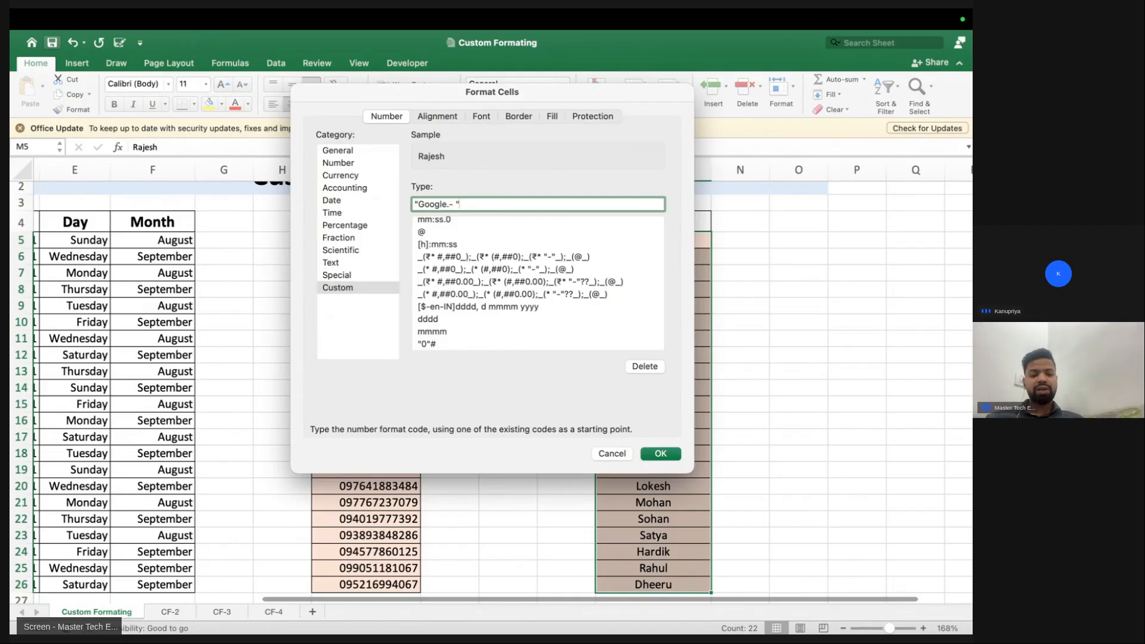
text("@)
key(Return)
drag(627, 239, 649, 387)
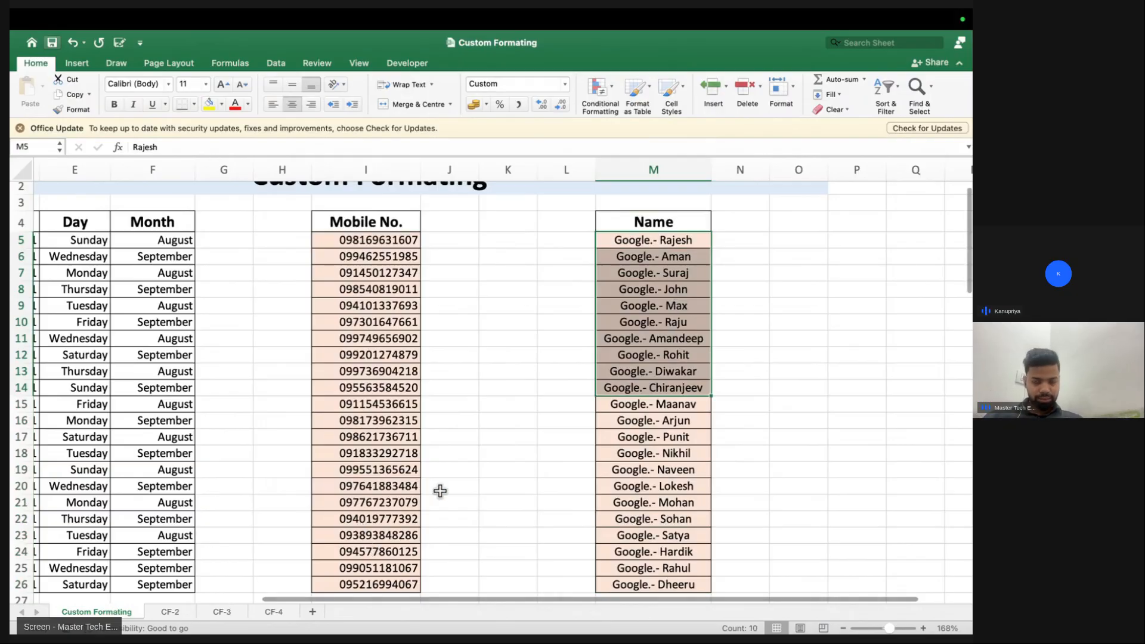
drag(358, 239, 358, 338)
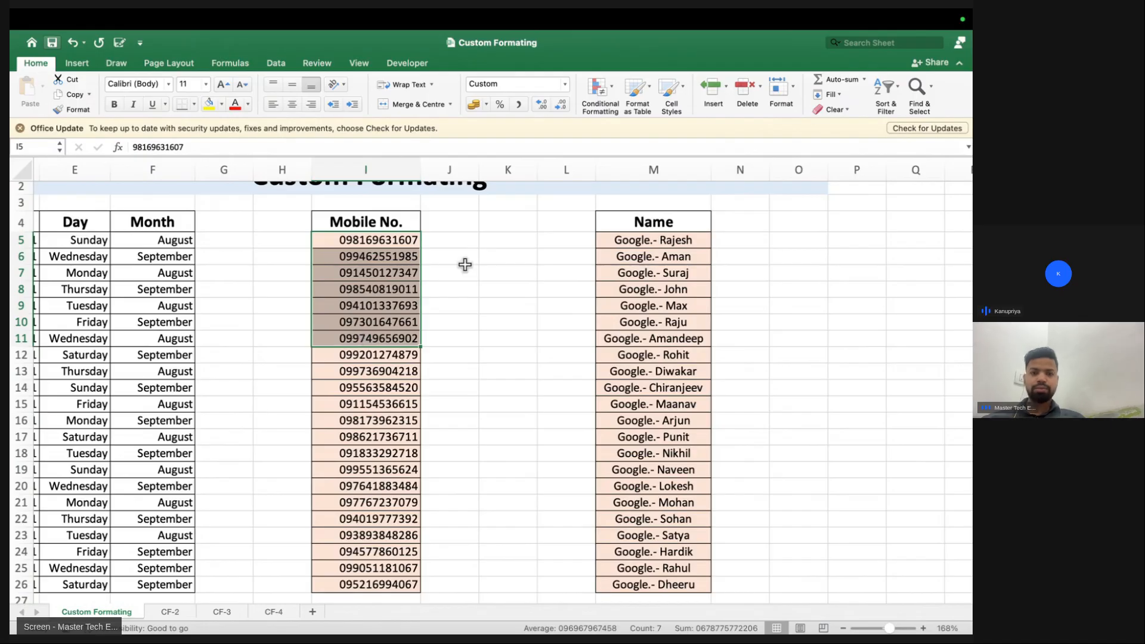
Enter 0420 -- into cells P6 and P7
scroll(494, 273, right, 4)
scroll(493, 272, up, 8)
scroll(534, 264, right, 2)
scroll(473, 271, left, 3)
click(430, 272)
scroll(523, 276, right, 2)
click(488, 272)
text(0420 --)
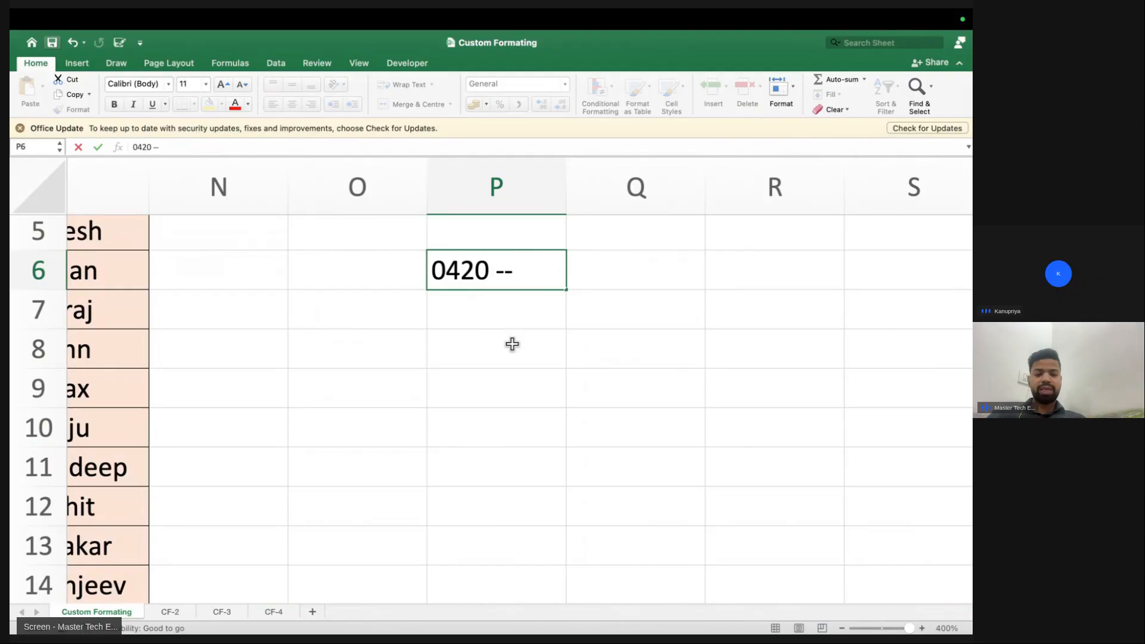
key(Return)
text(0)
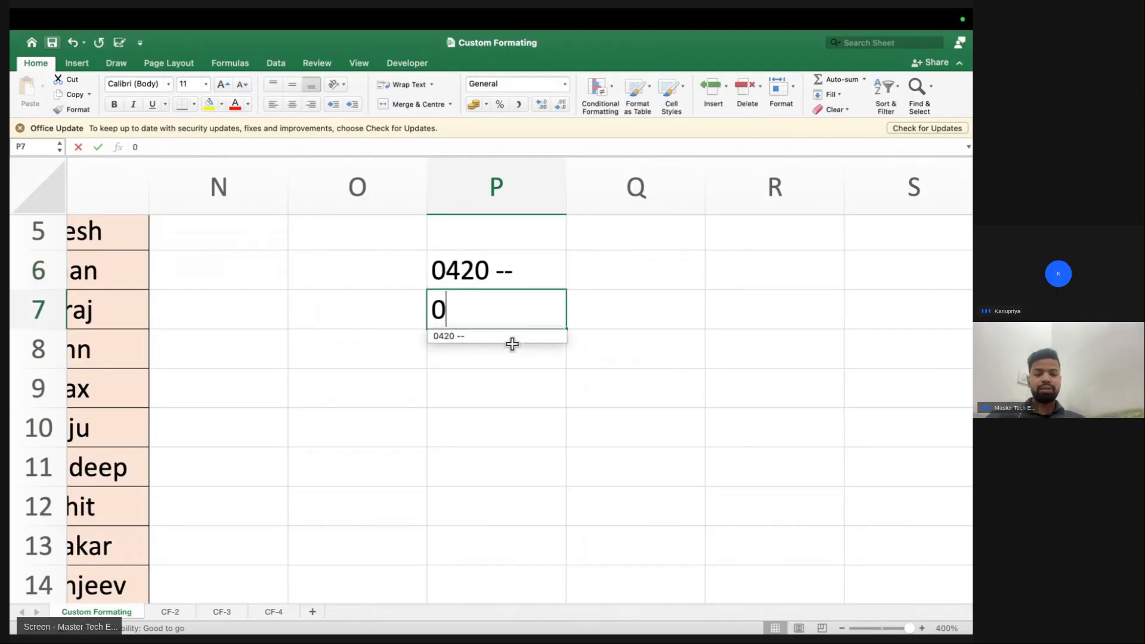
text(420 --)
key(Return)
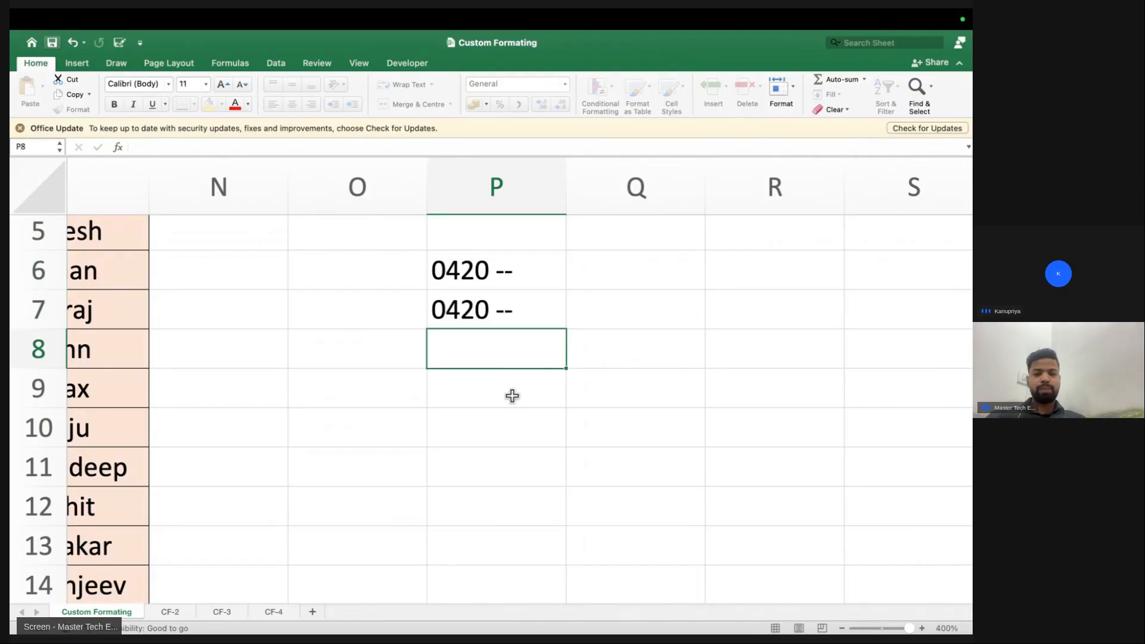
Append Rs. to P6 and OTP to P7, giving 0420 -- Rs. and 0420 -- OTP
drag(478, 269, 479, 297)
click(460, 263)
click(464, 310)
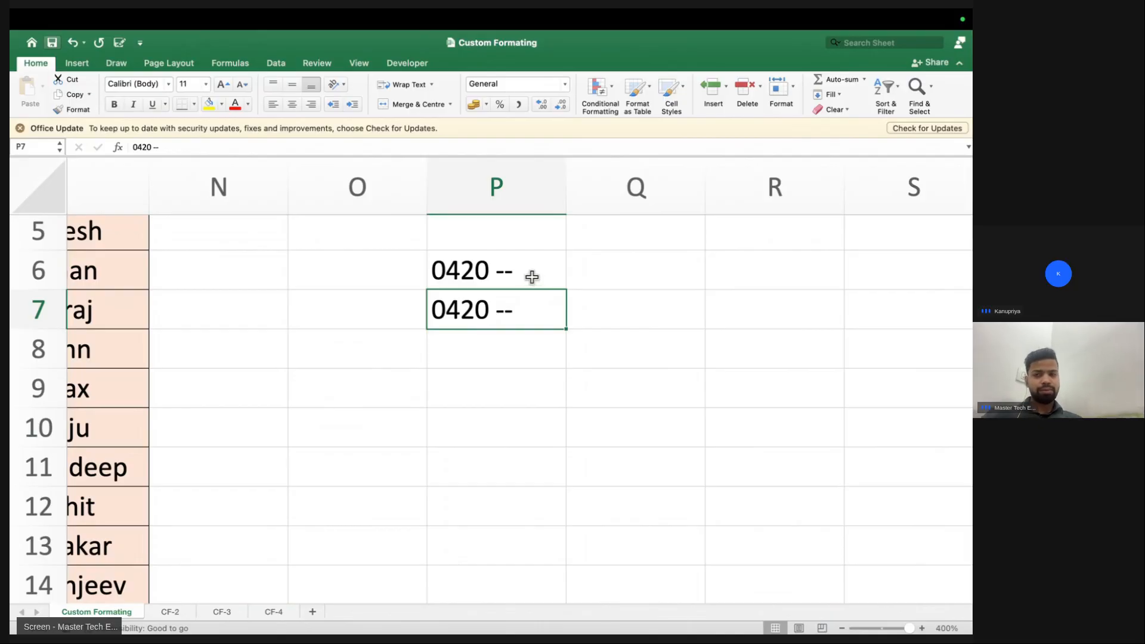
double_click(533, 274)
text(Rs.)
key(Return)
double_click(535, 309)
text(OTP)
key(Return)
click(469, 280)
click(471, 322)
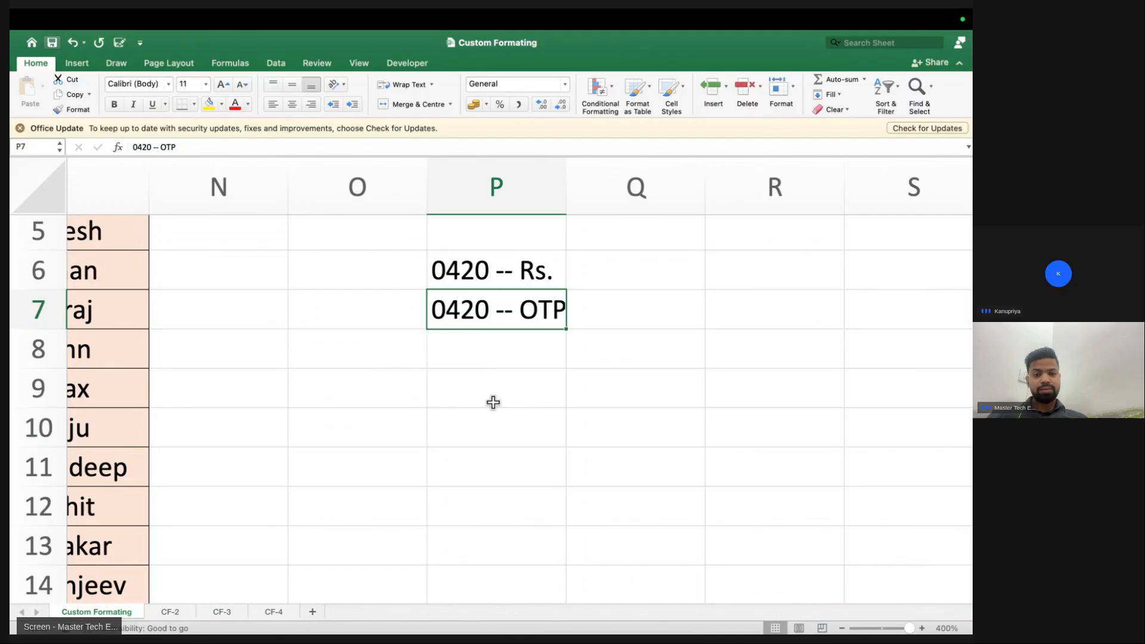
click(480, 275)
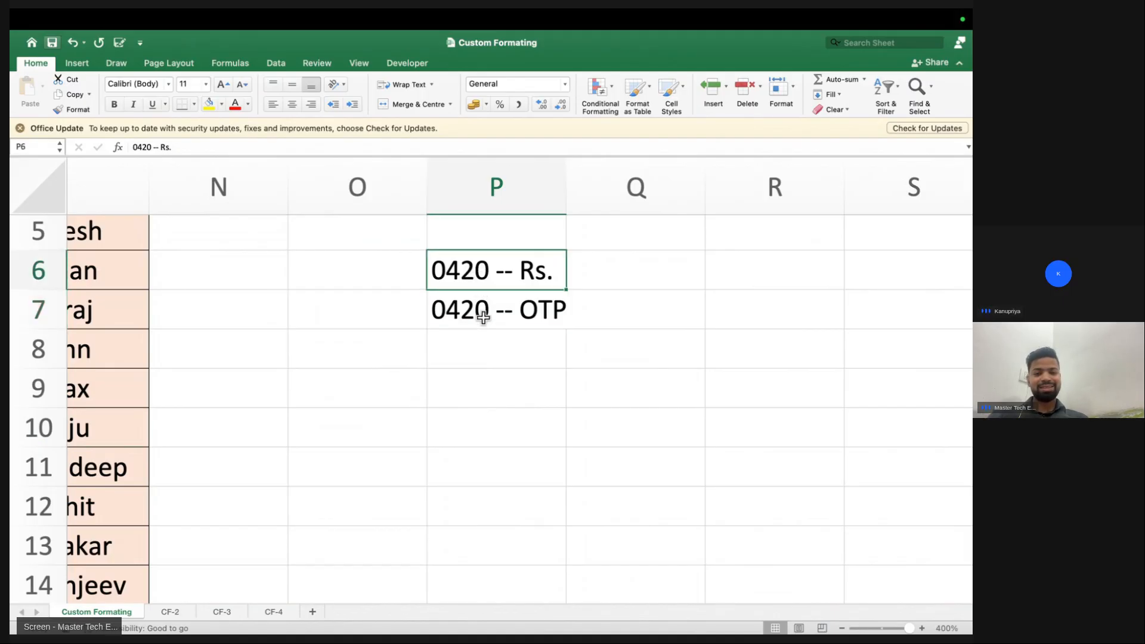
double_click(488, 279)
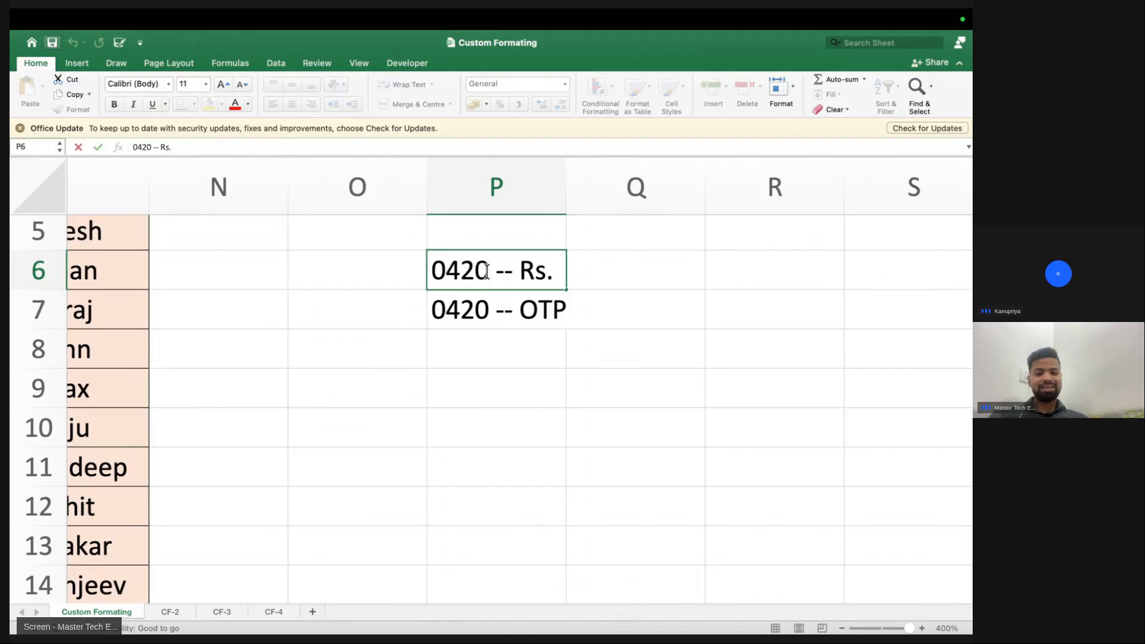
drag(487, 279, 391, 270)
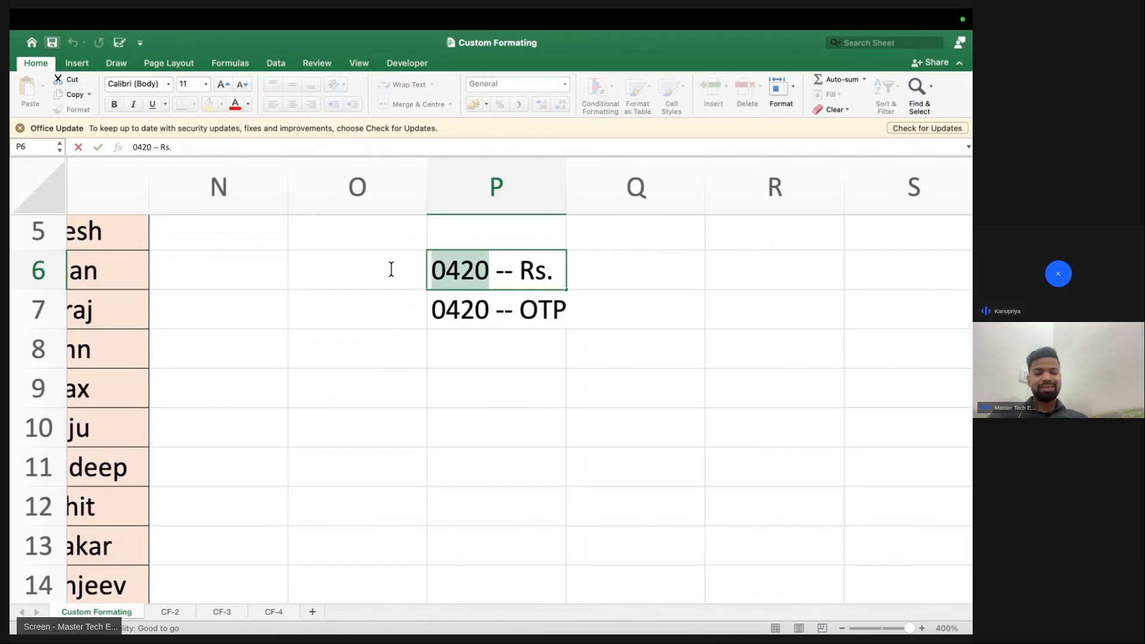
click(411, 271)
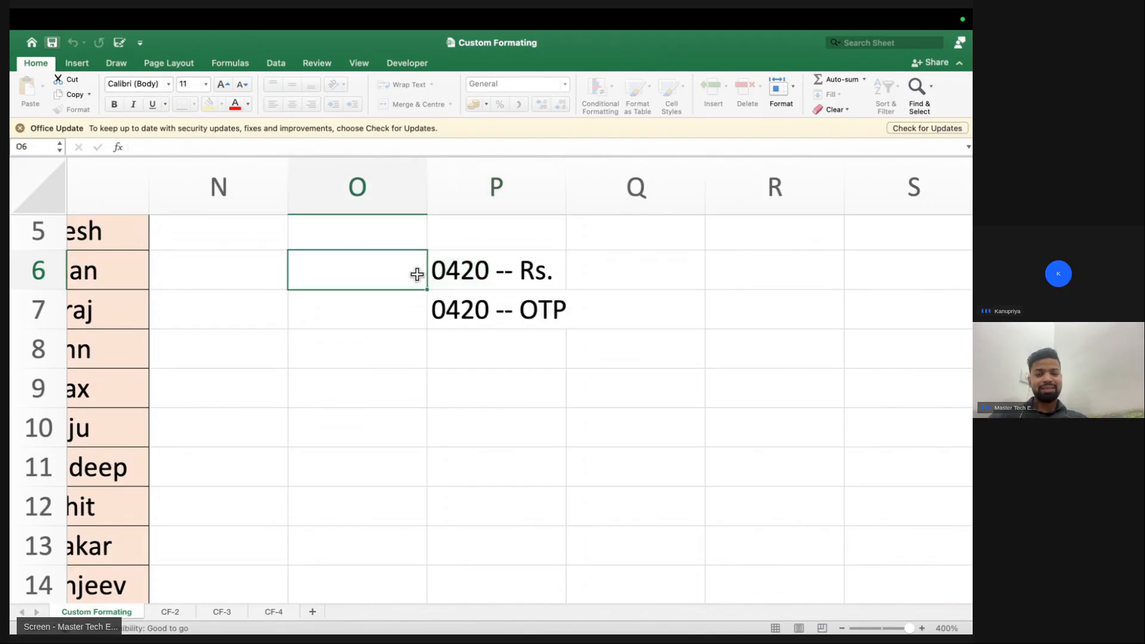
double_click(477, 272)
drag(489, 273, 394, 261)
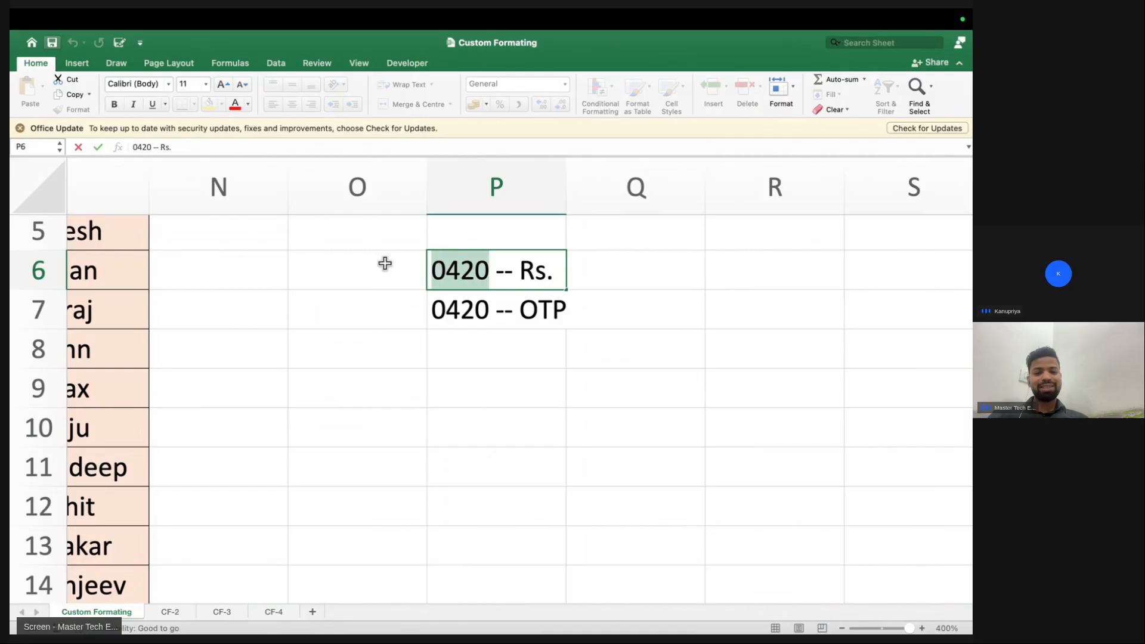
click(385, 264)
double_click(434, 270)
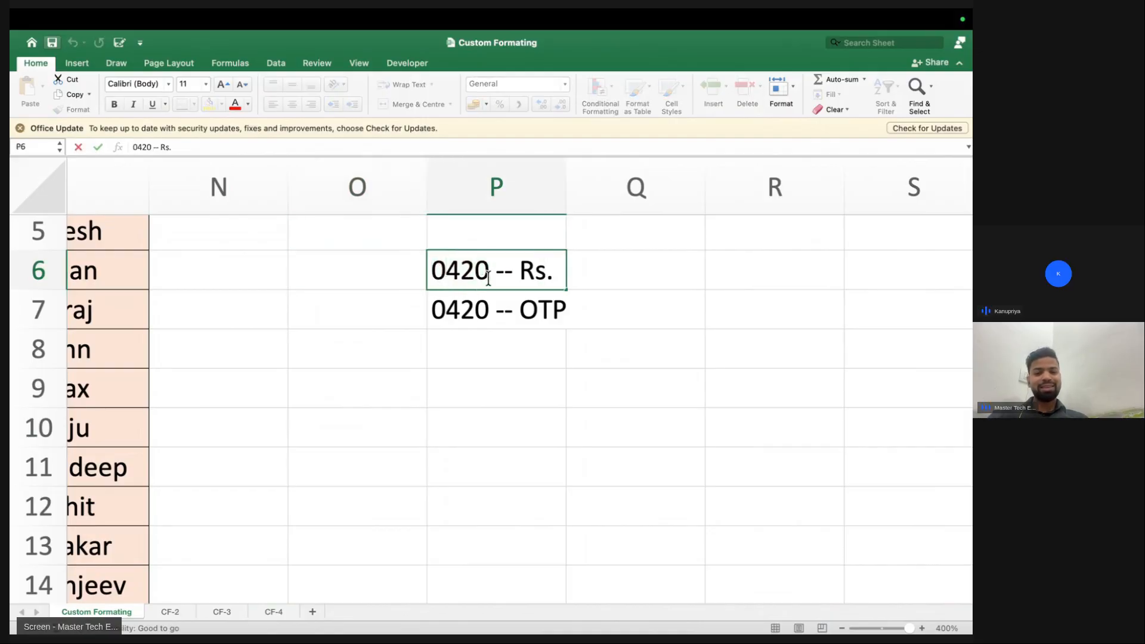
drag(487, 278, 411, 275)
click(387, 263)
double_click(483, 316)
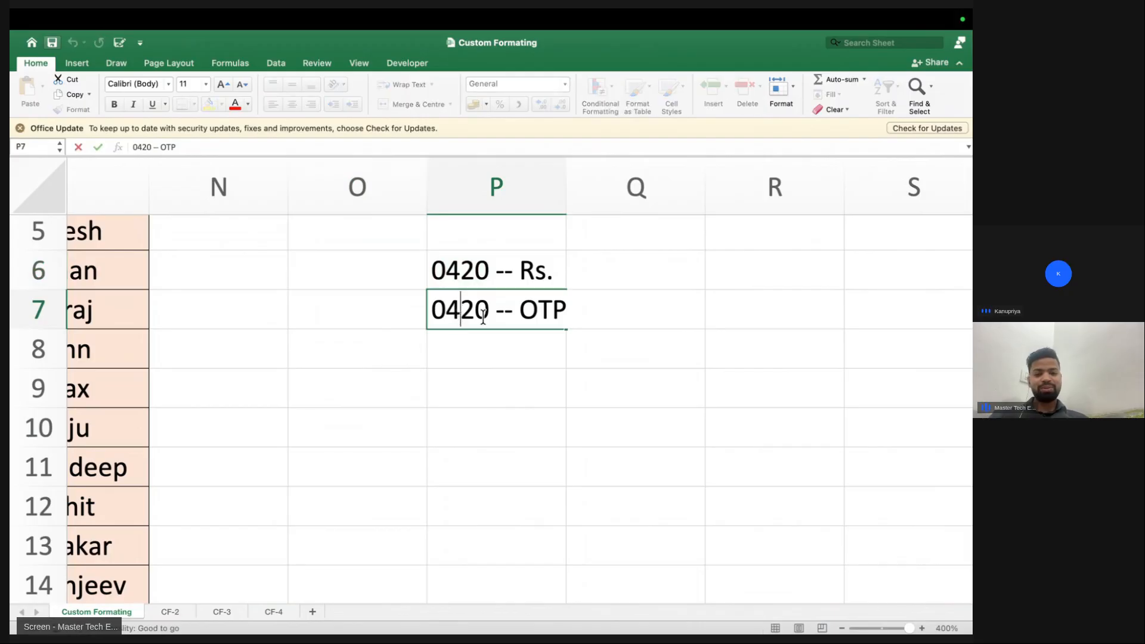
drag(482, 316, 413, 315)
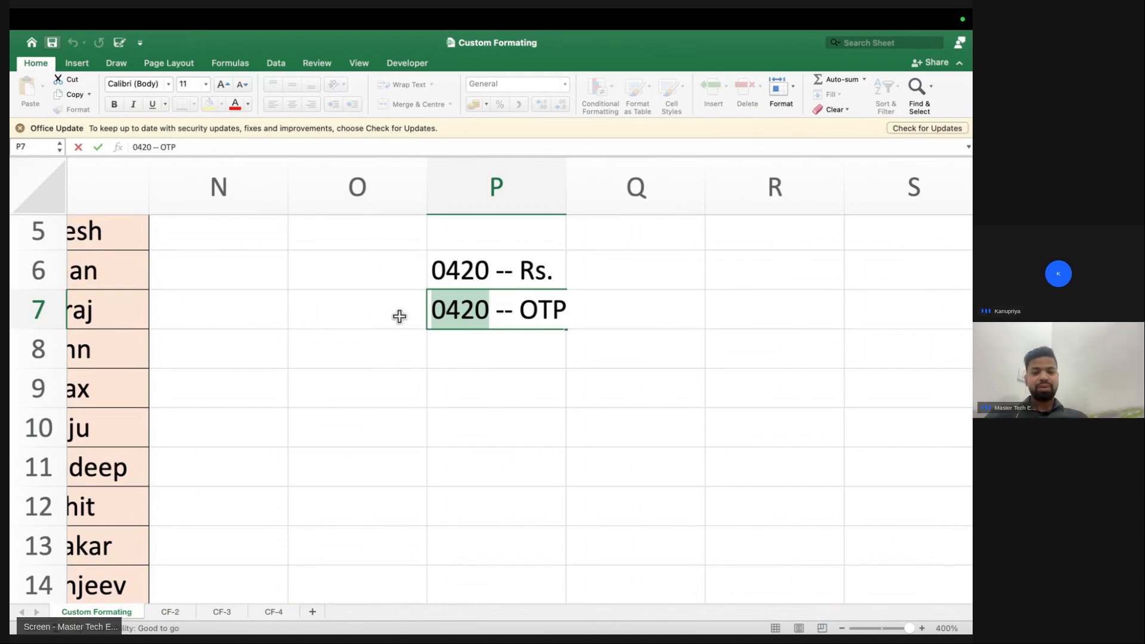
click(403, 314)
Widen column P and enter the label --- Text in Q7
click(541, 311)
drag(566, 206, 593, 209)
click(595, 315)
text(--- Text)
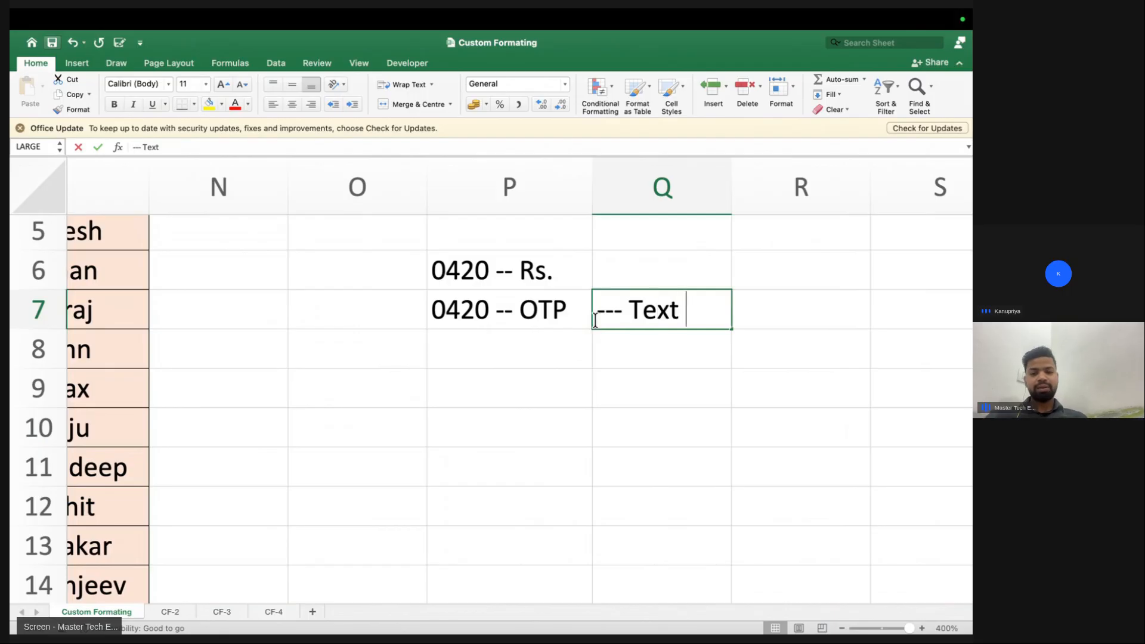
click(614, 307)
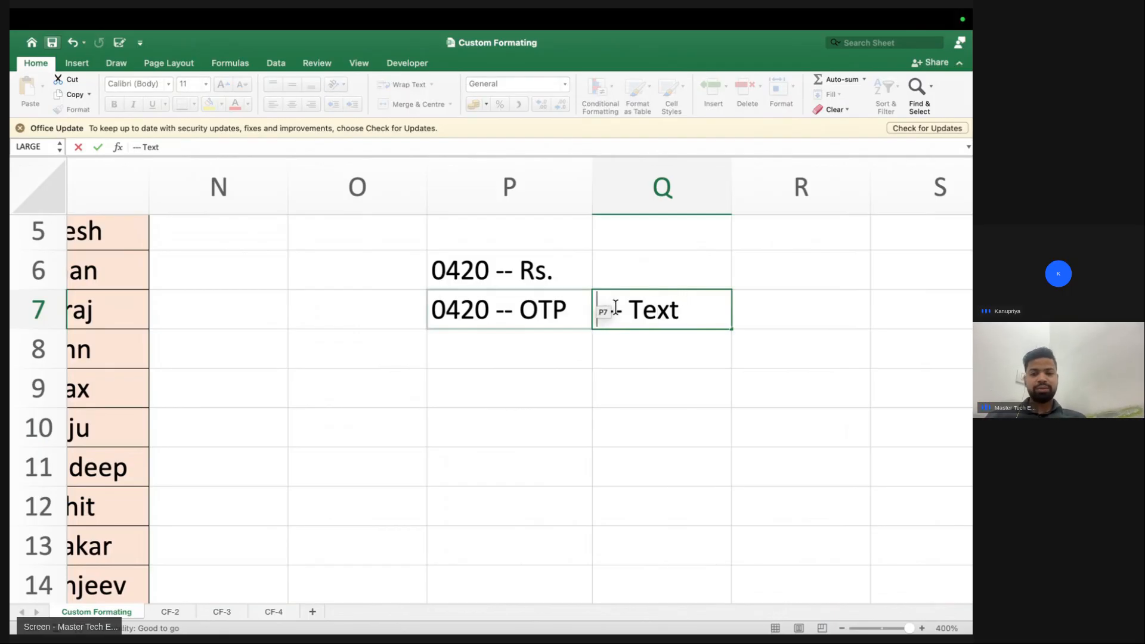
key(Return)
Enter the label --- Value in Q6, correcting the mistyped word
click(510, 265)
click(622, 273)
text(--- Numb)
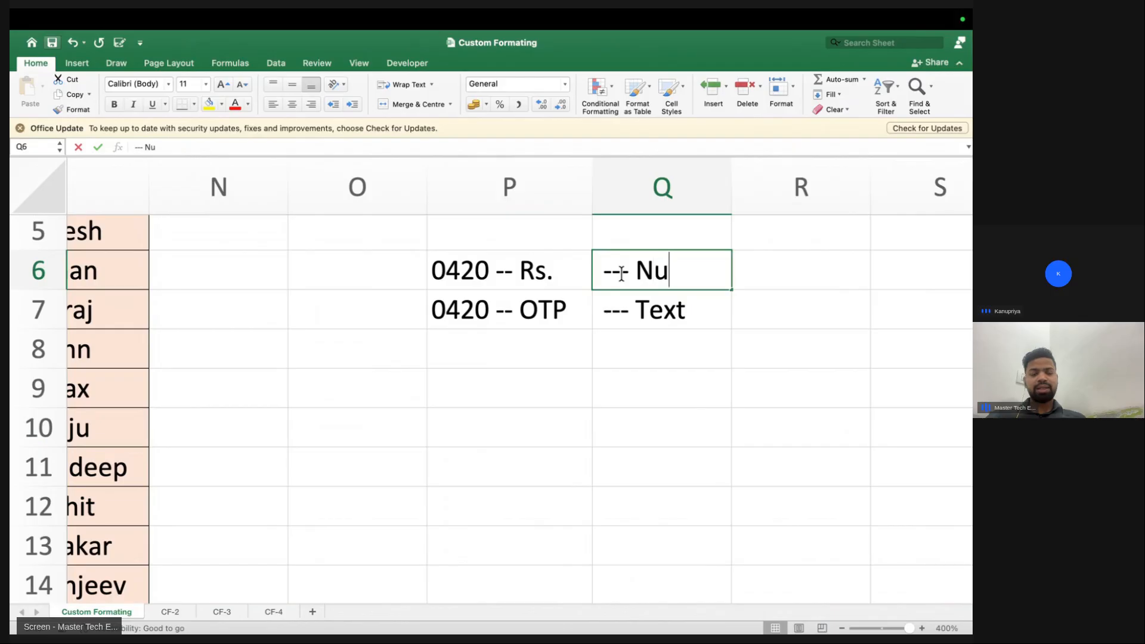
key(BackSpace)
key(BackSpace)
key(BackSpace)
key(BackSpace)
text(V)
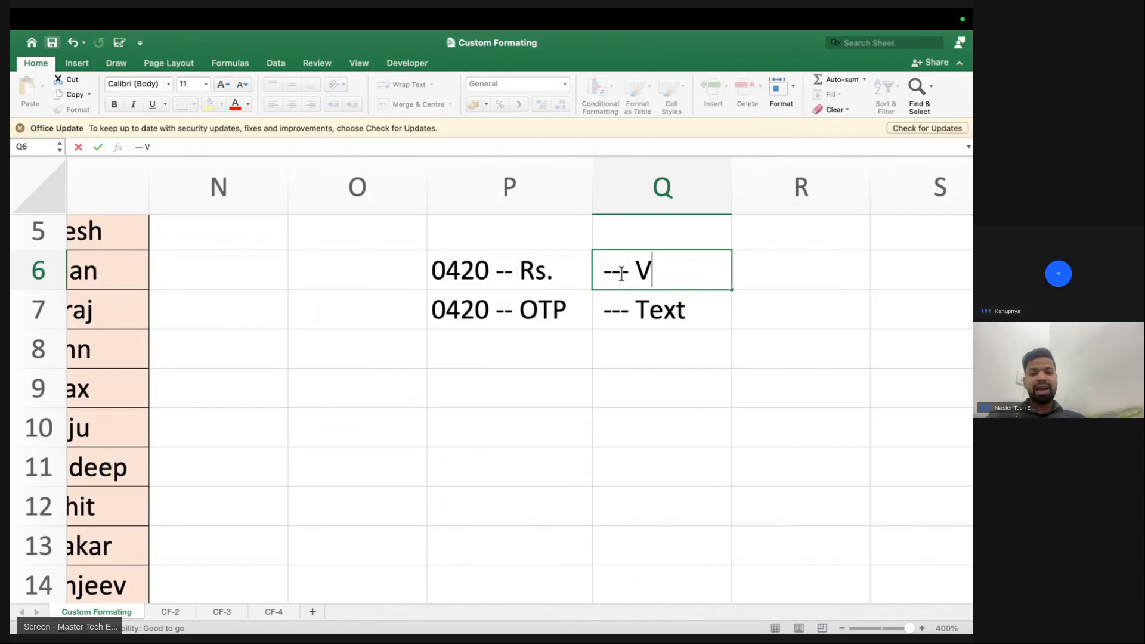
text(alue)
key(Return)
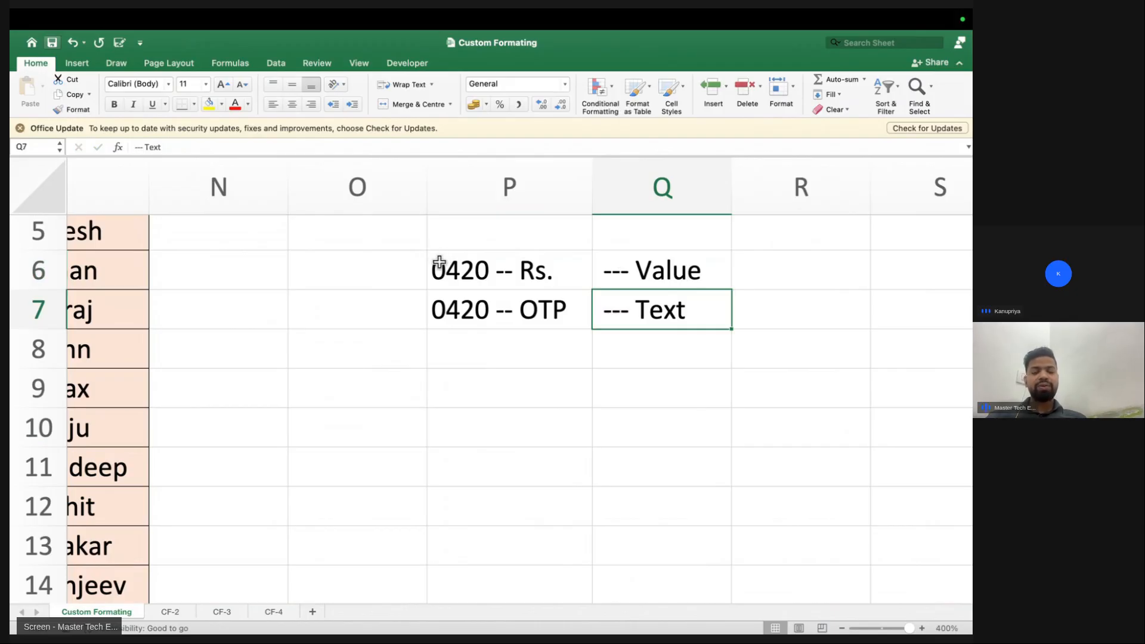
click(462, 419)
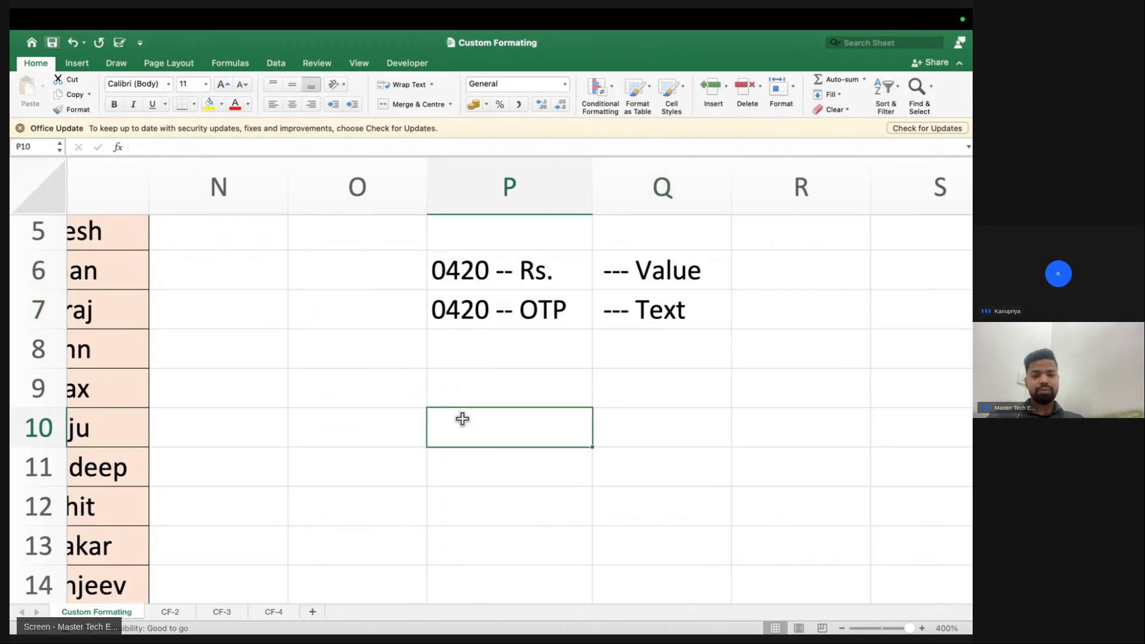
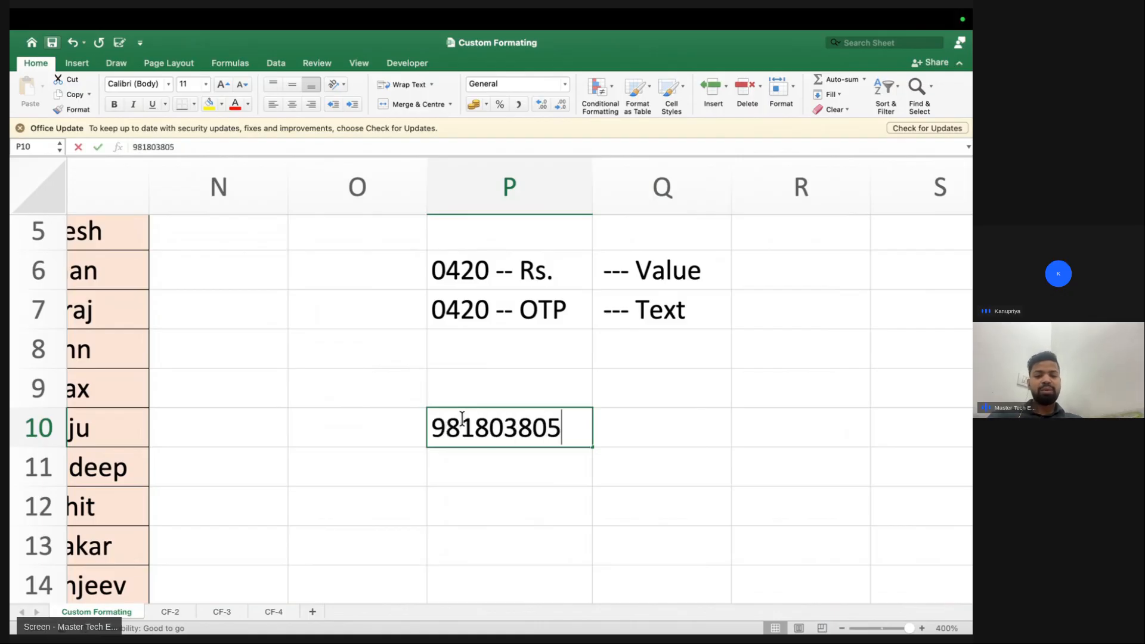
key(Return)
click(471, 427)
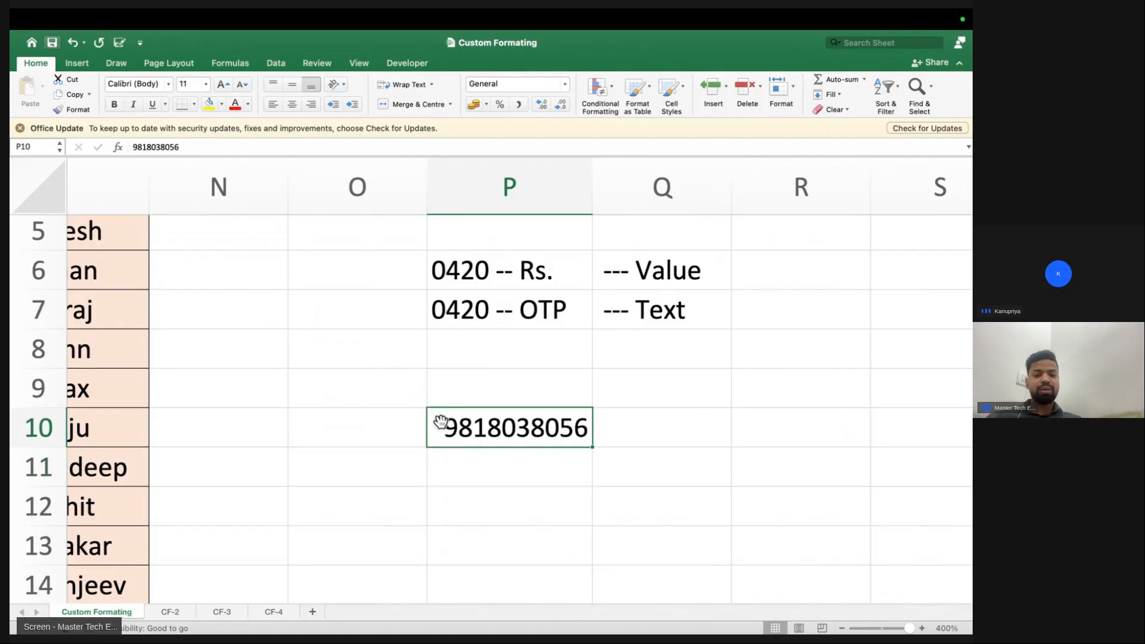
double_click(446, 427)
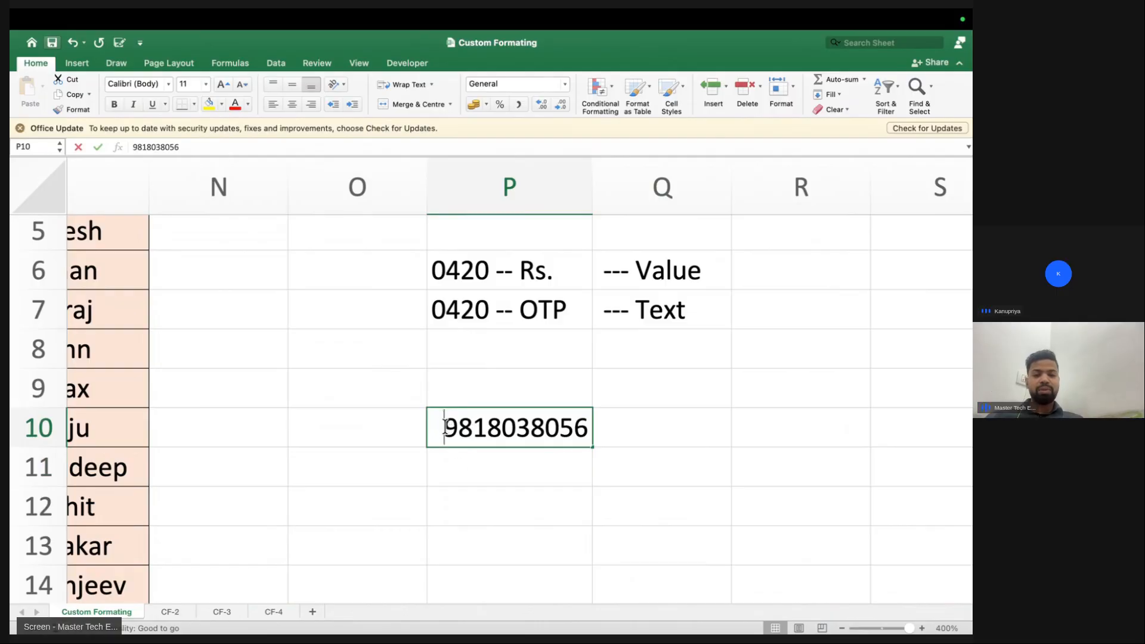
text(0)
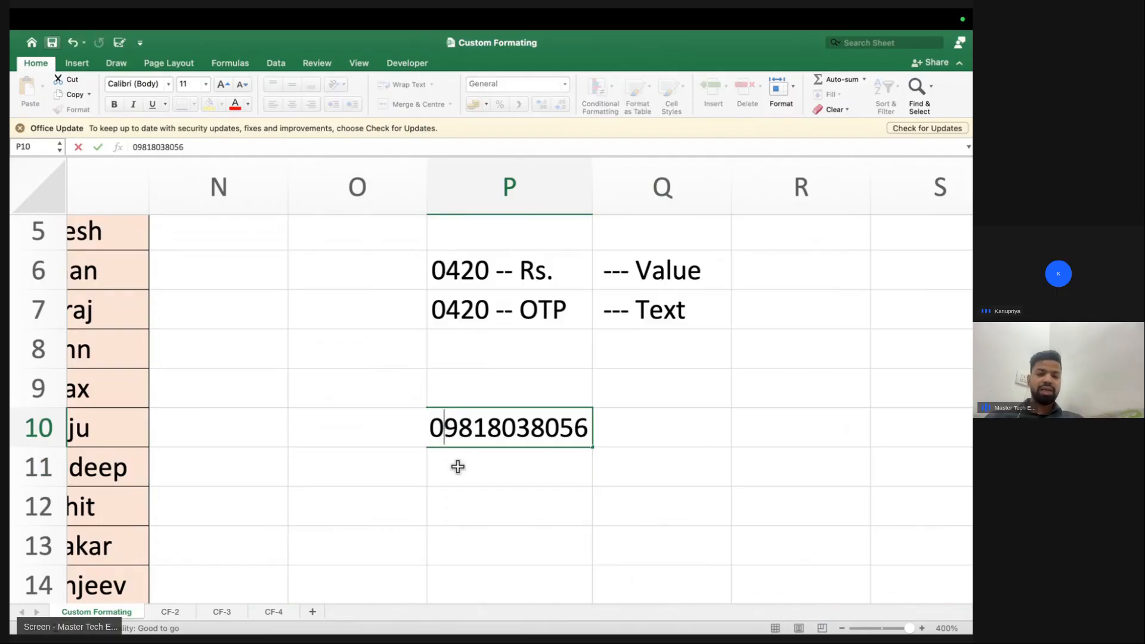
key(Return)
Type the note Text -- " " into cell O9
drag(448, 281, 715, 281)
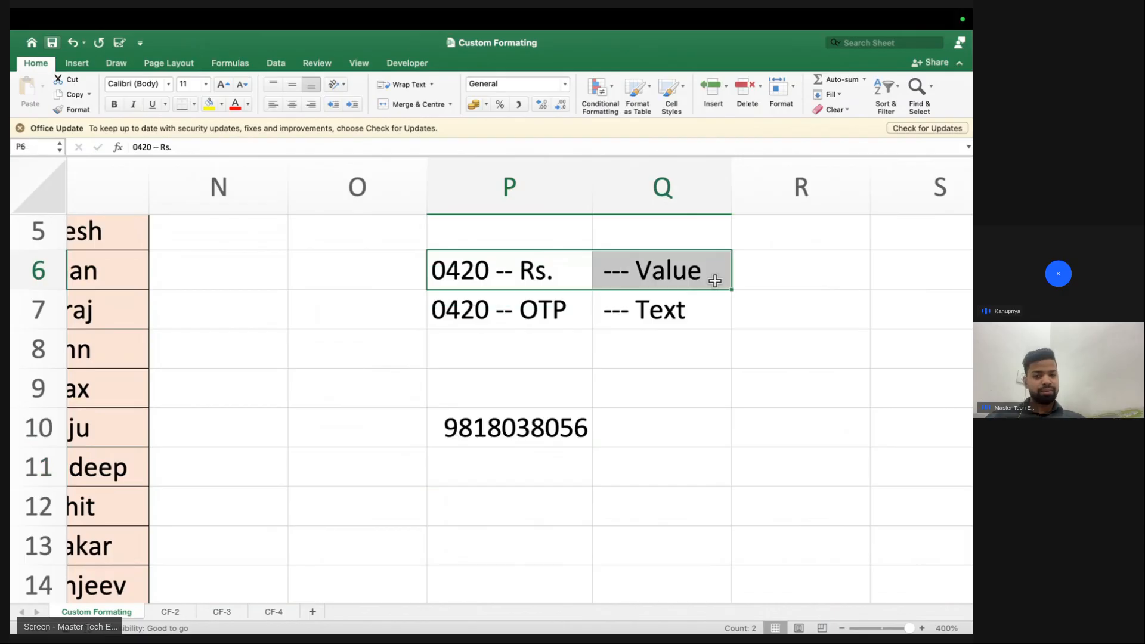
click(355, 384)
text(TExt -- " ")
key(Return)
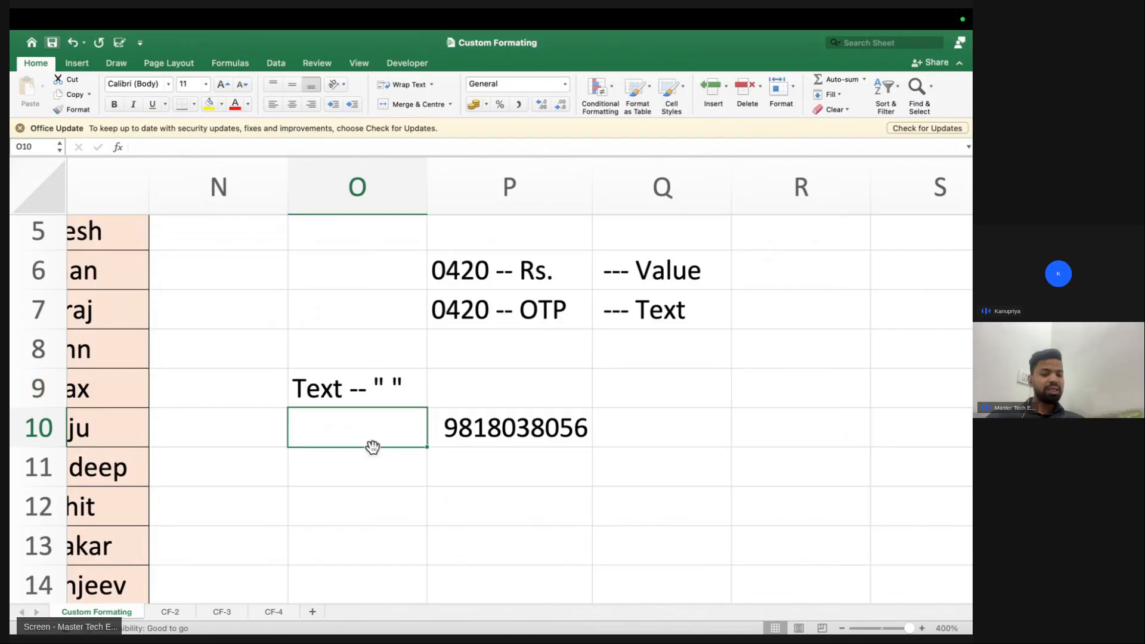
Enter -- "0" in P9, then edit out its leading characters
click(442, 390)
text(-- "0")
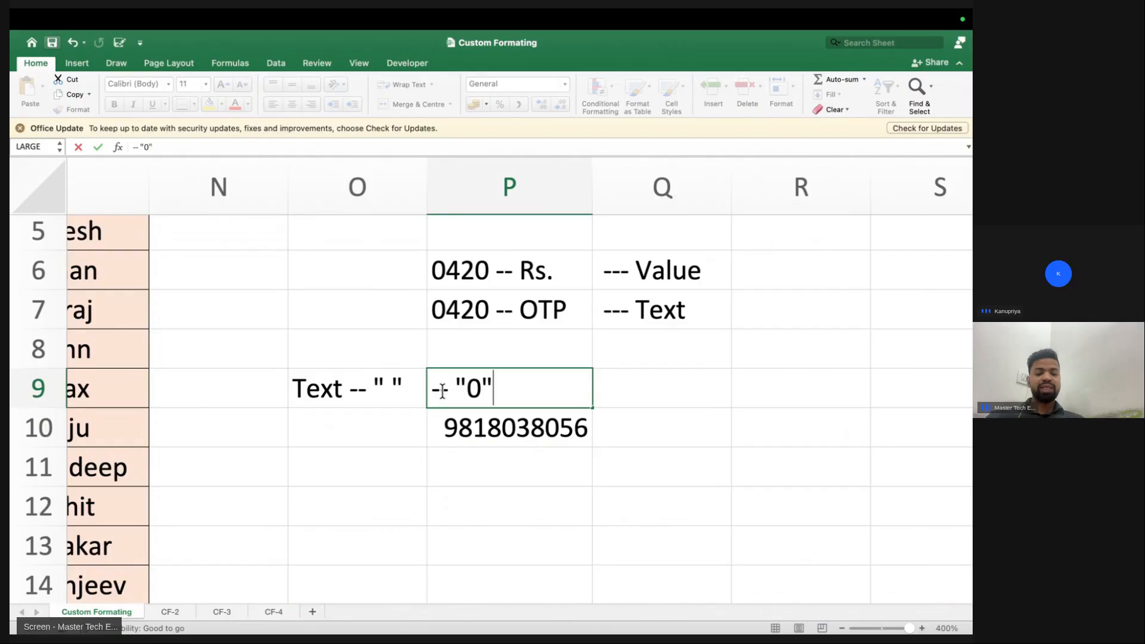
key(Return)
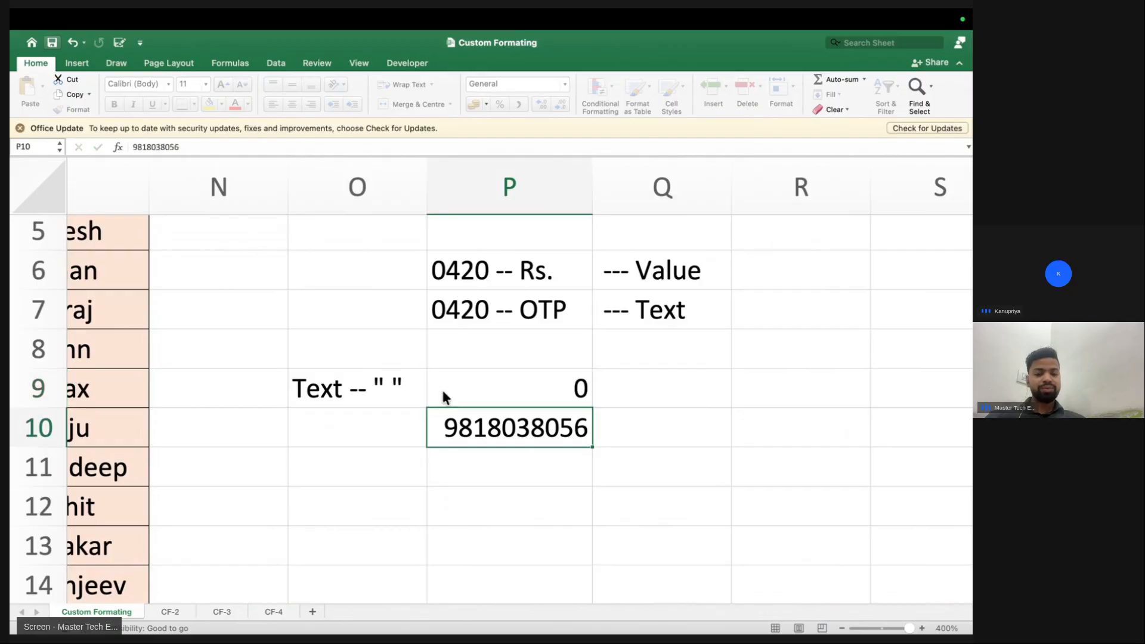
double_click(441, 388)
text(=--"0)
drag(469, 389, 429, 389)
key(BackSpace)
key(Return)
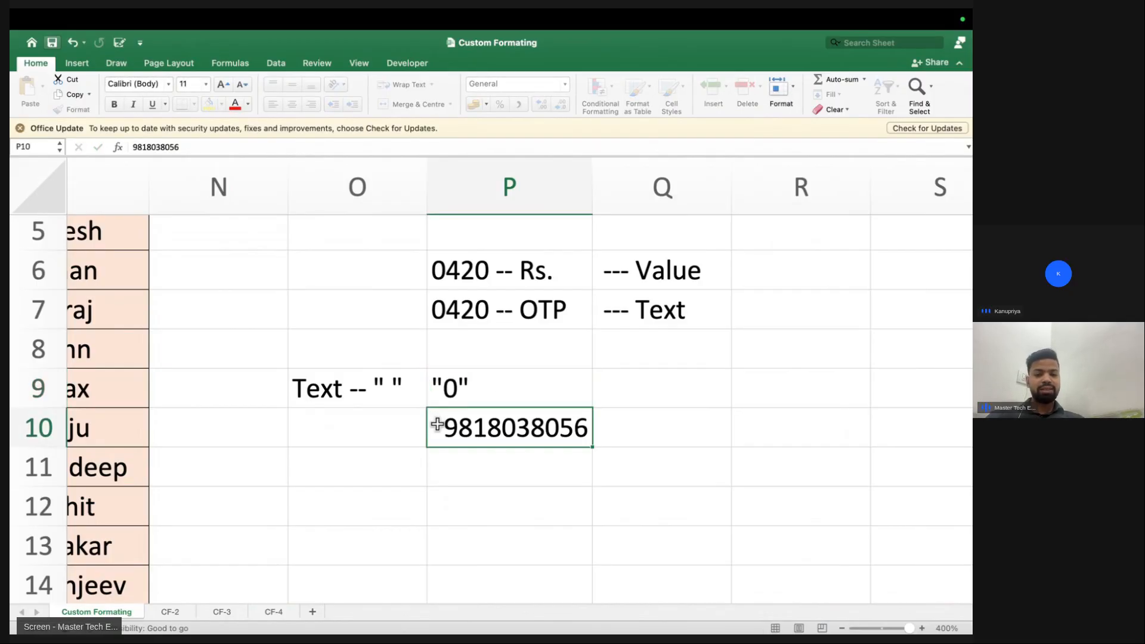
Make P9 read ="0" and prefix an apostrophe so it shows as literal text
click(430, 389)
double_click(431, 389)
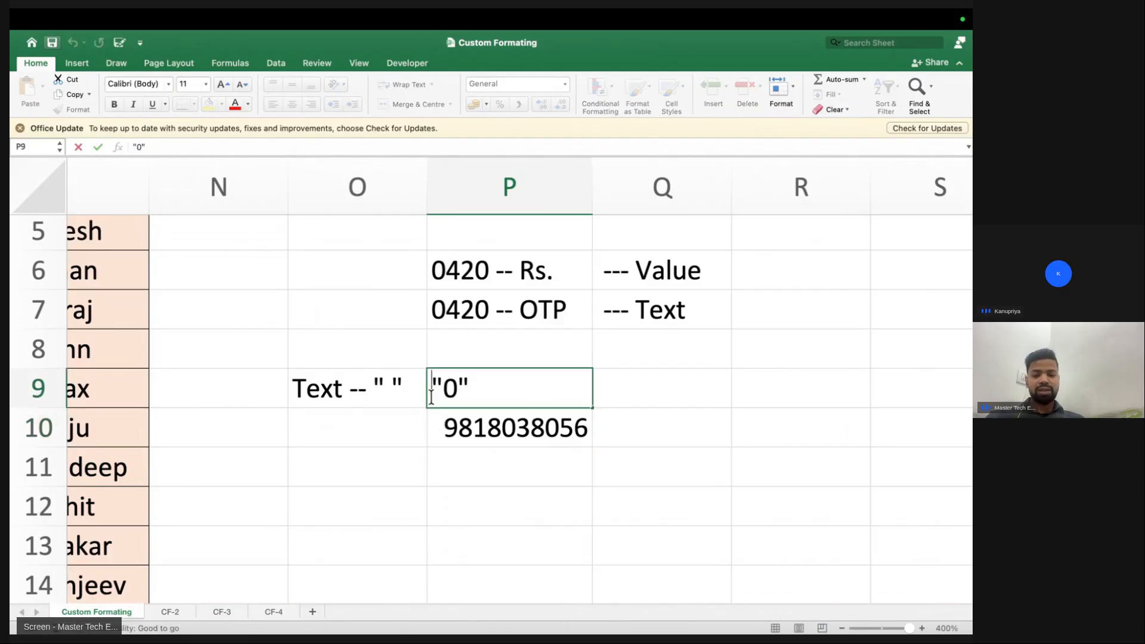
text(=)
key(Return)
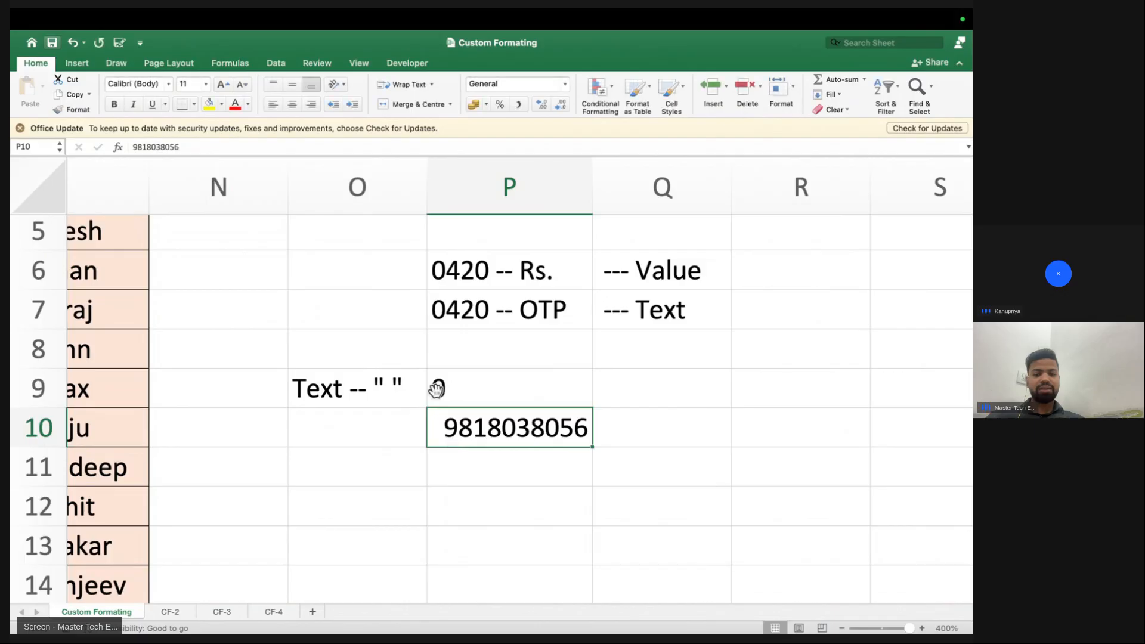
click(433, 389)
double_click(433, 389)
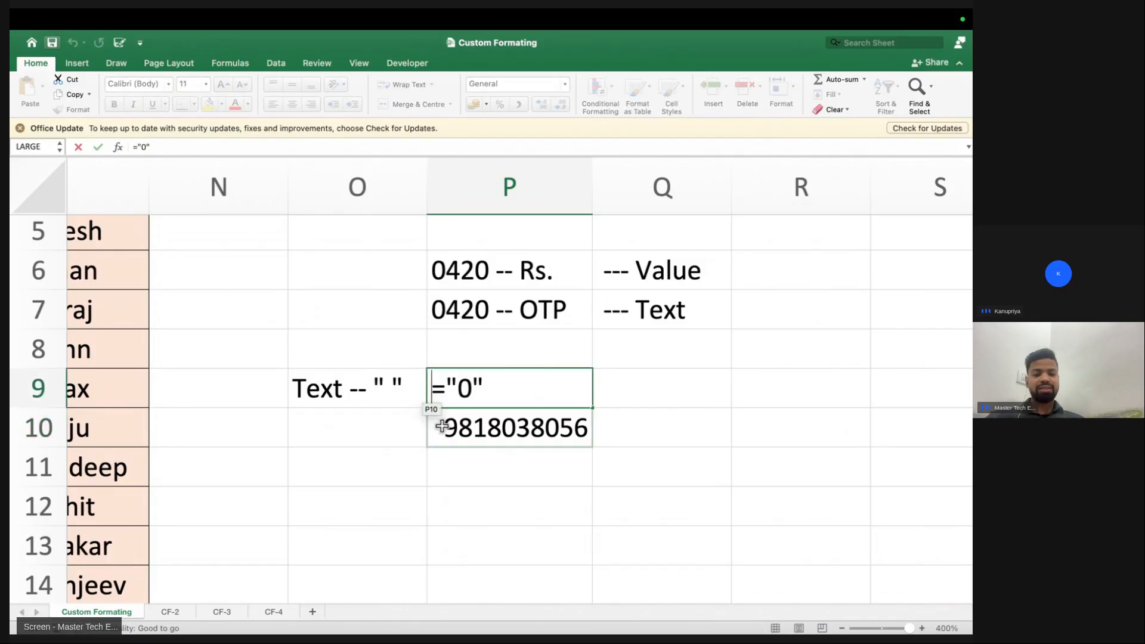
text(')
key(Return)
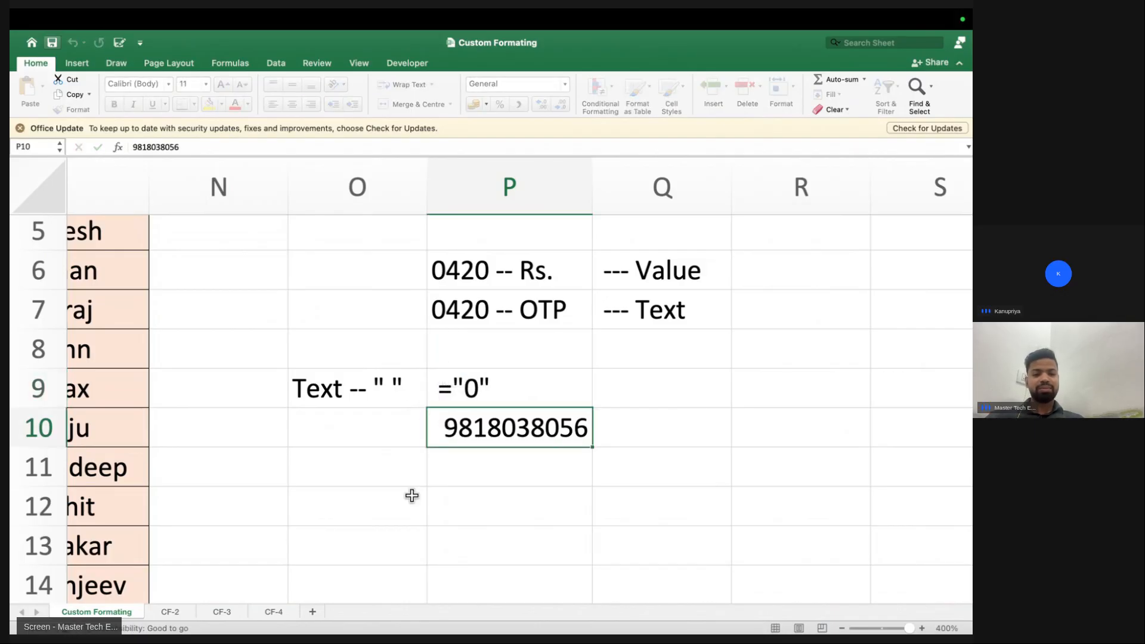
click(409, 496)
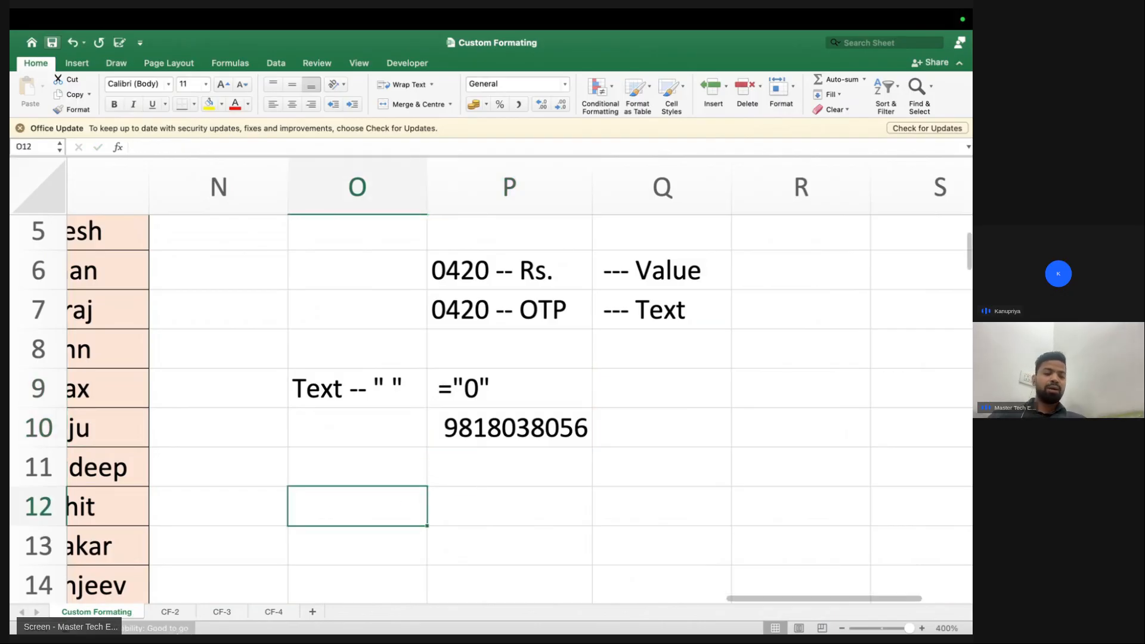
click(168, 612)
Review the Target values and their Green, Blue and No Status entries on CF-2
scroll(255, 347, down, 2)
scroll(255, 347, up, 3)
scroll(263, 352, left, 2)
scroll(289, 338, up, 3)
scroll(366, 359, up, 1)
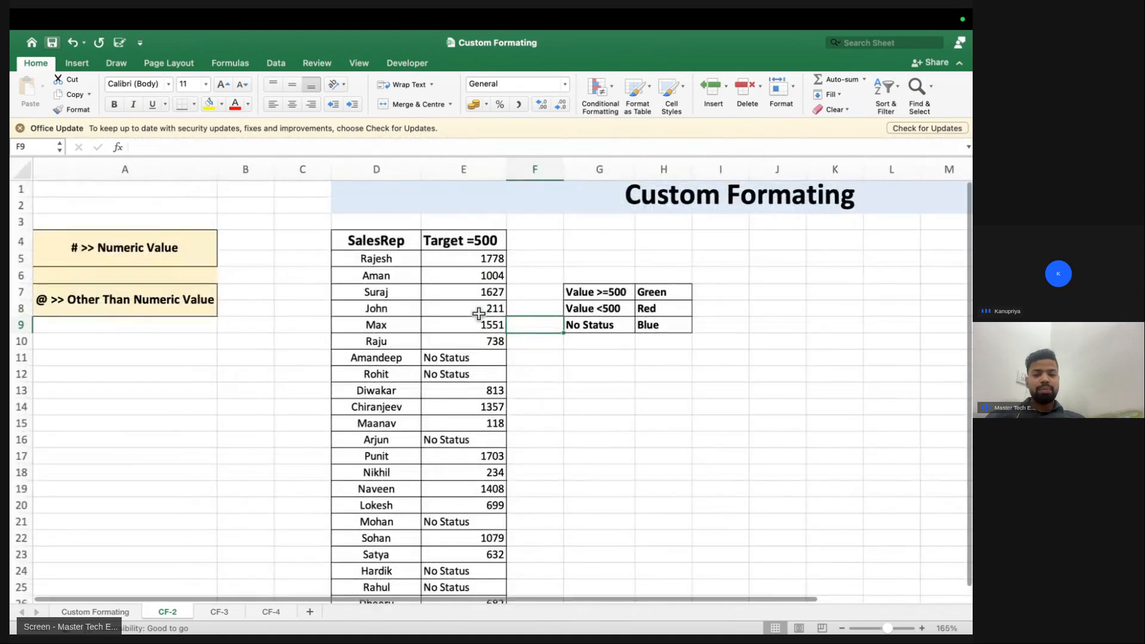
drag(481, 258, 489, 323)
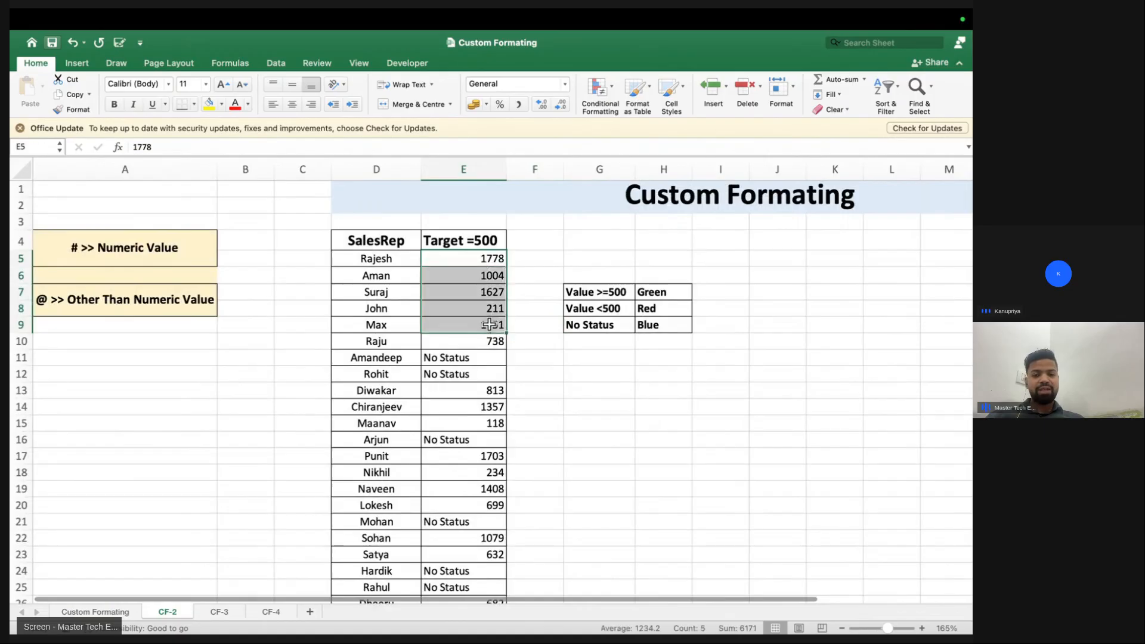
click(668, 292)
click(506, 292)
click(651, 322)
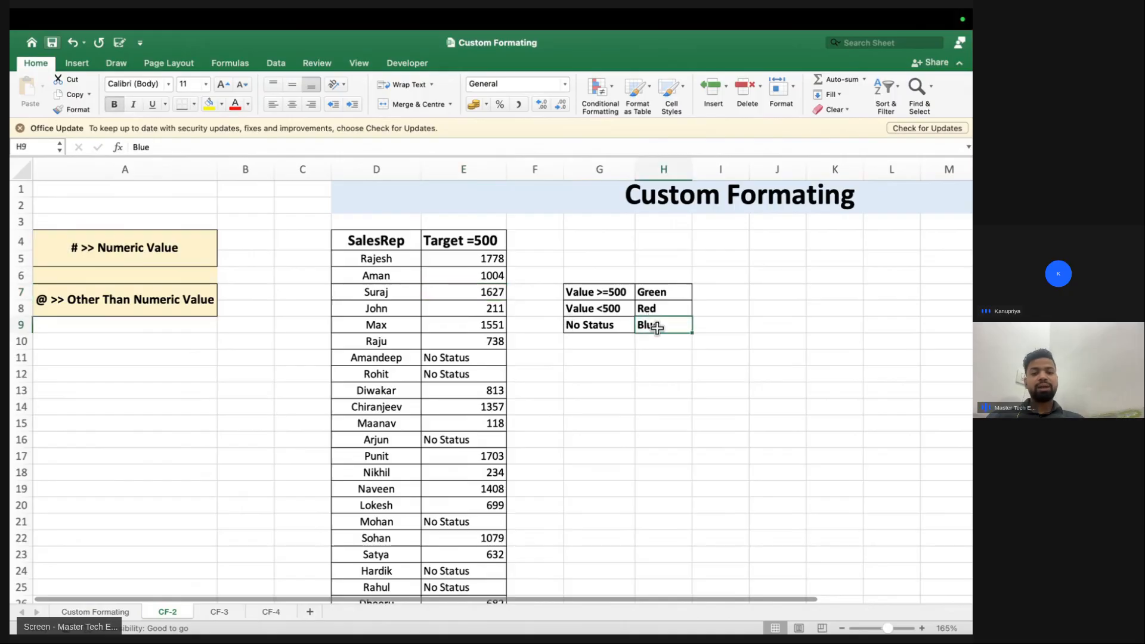
drag(491, 356, 489, 374)
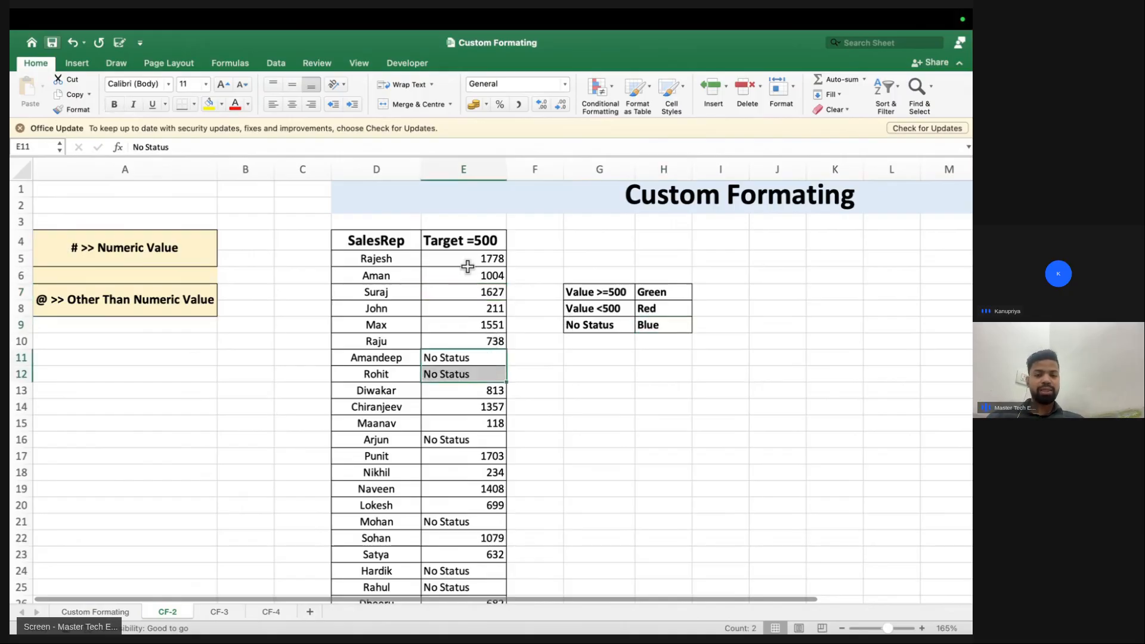
scroll(467, 266, up, 5)
Type the note [green][>=500]#;[red][<500]#;[blue]@ into cell G4
click(556, 268)
text([green][>)
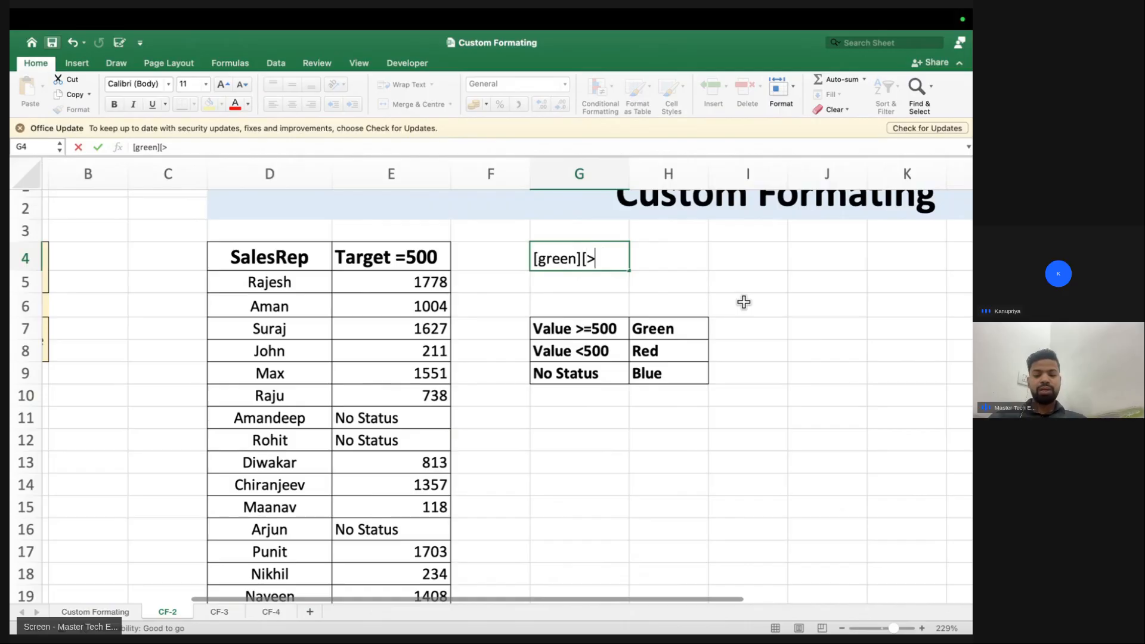
text(=500]#;)
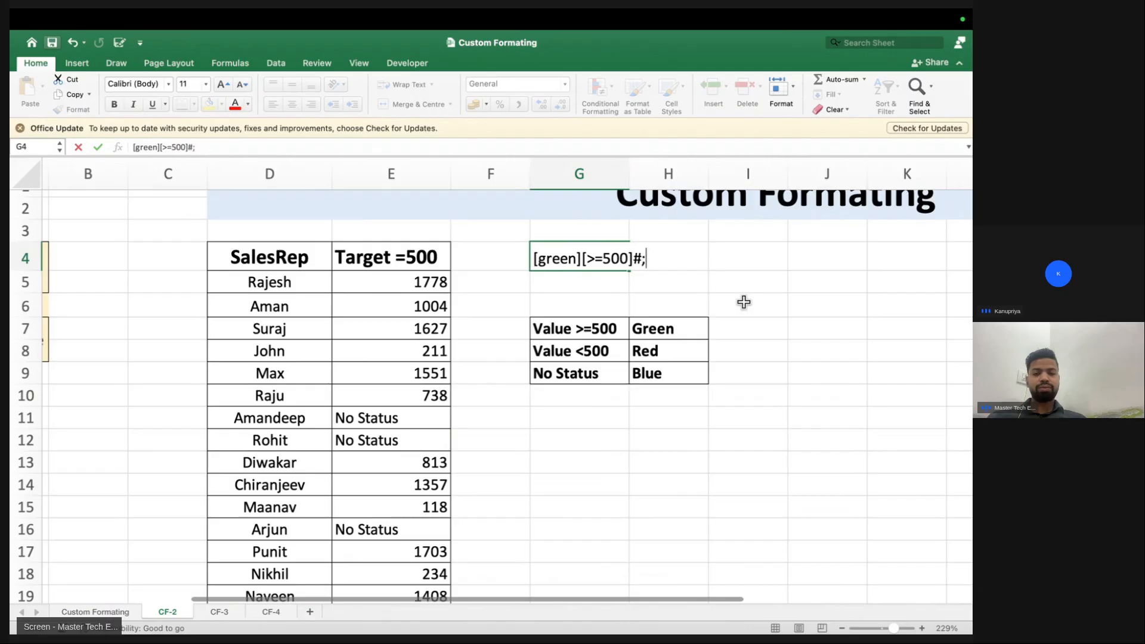
text([red][<500)
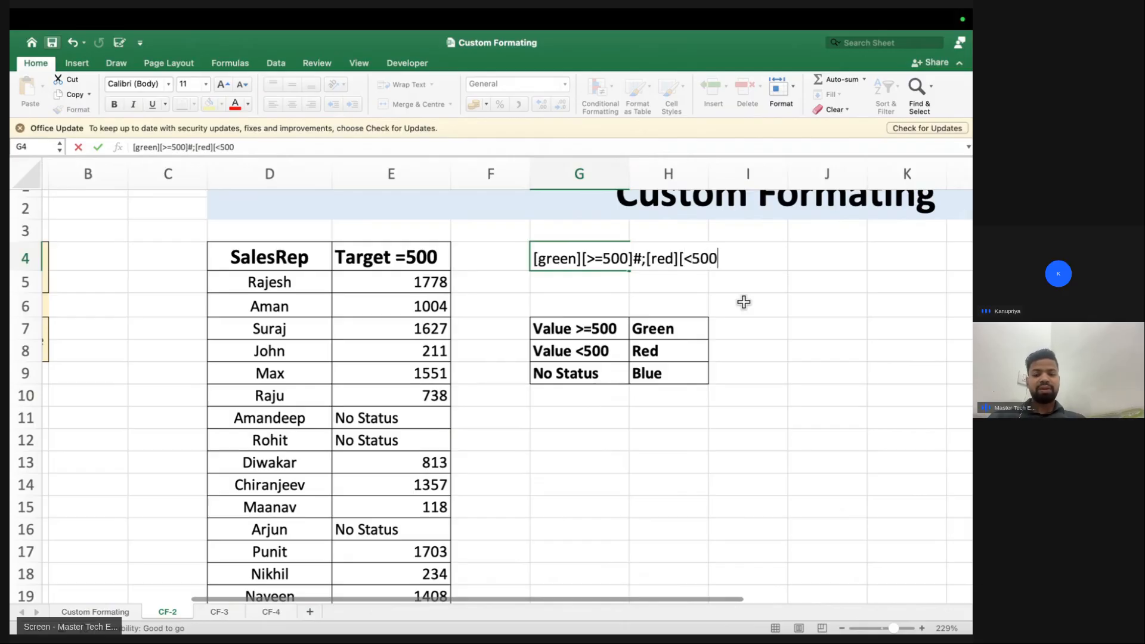
text(]#;)
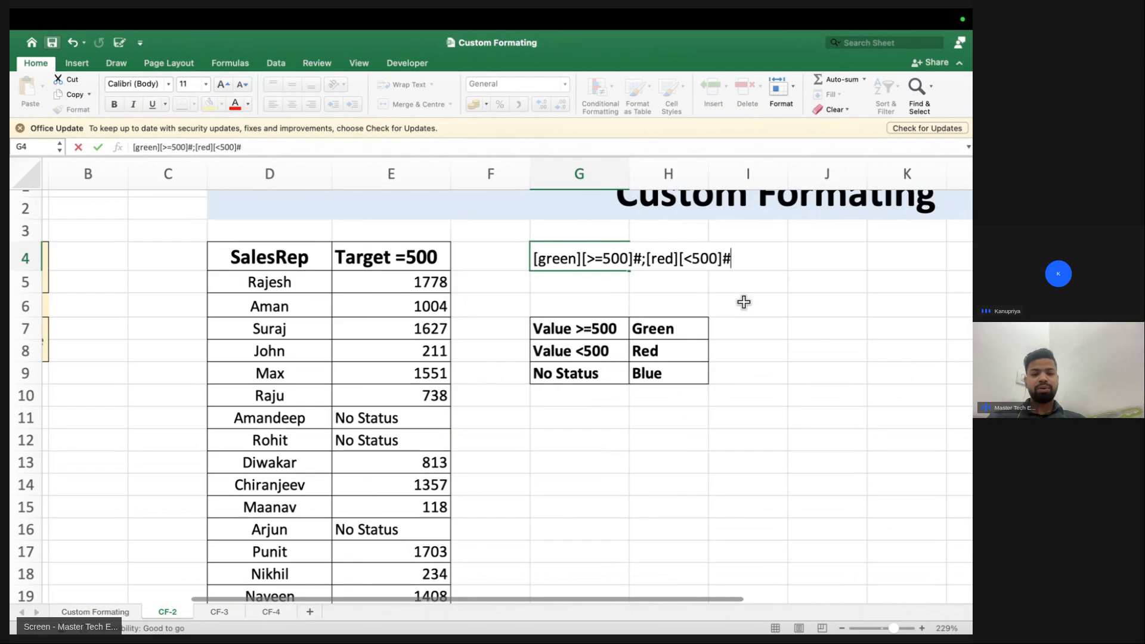
text([blue]@)
key(Up)
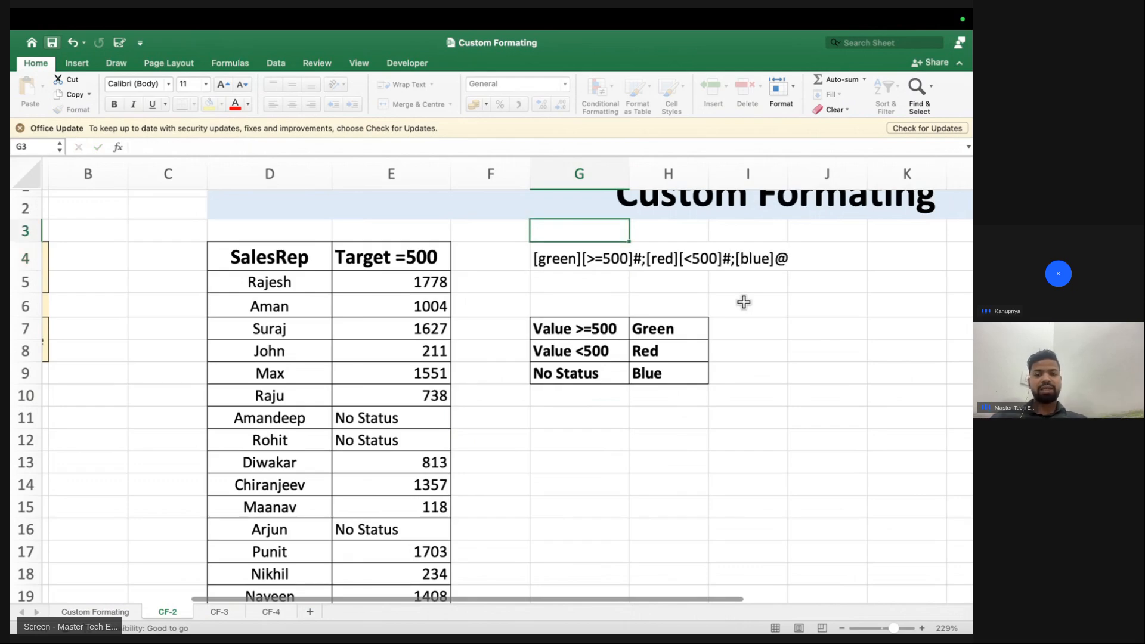
Apply the custom format [green][>=500]#;[red][<500]#;[blue]@ to Target values E5:E26
click(395, 276)
key(ctrl+shift+Down)
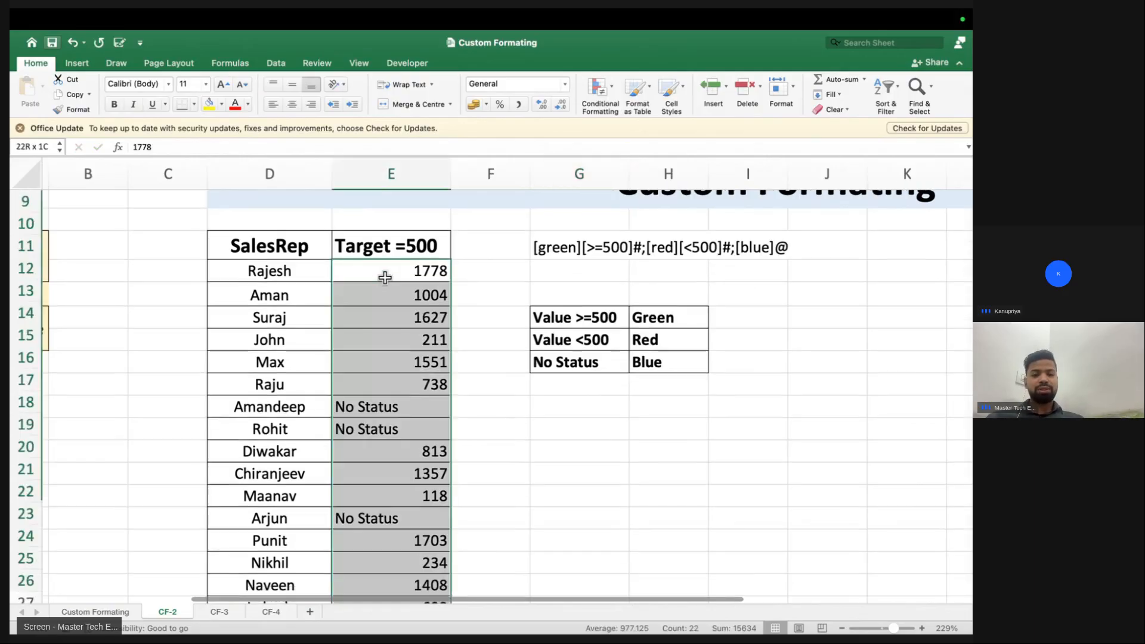
key(super+1)
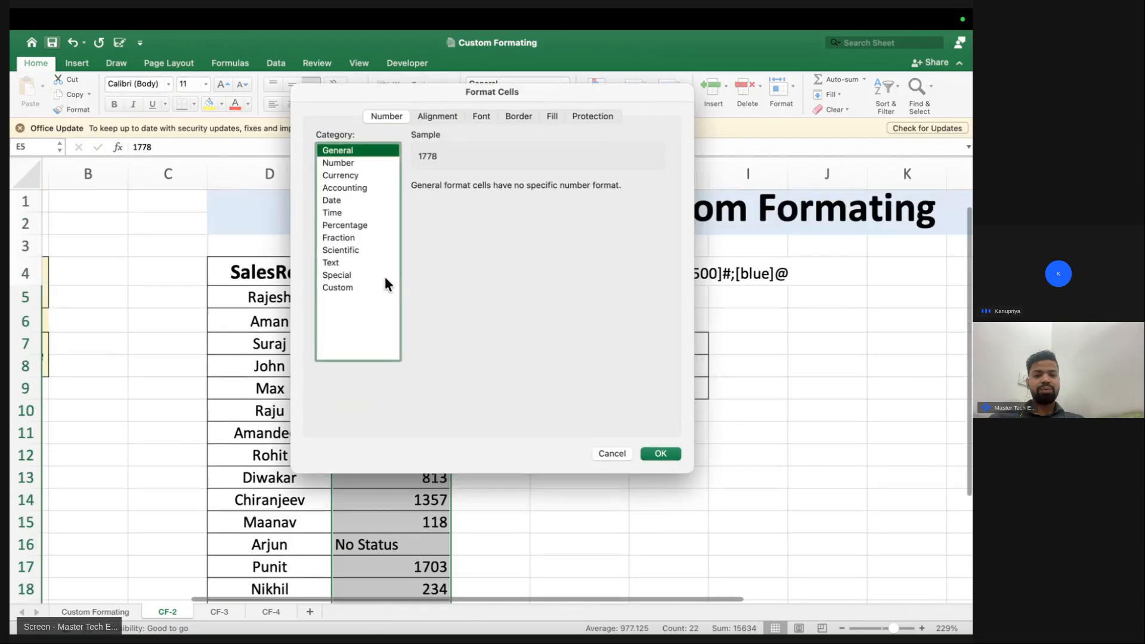
click(349, 288)
double_click(460, 204)
key(BackSpace)
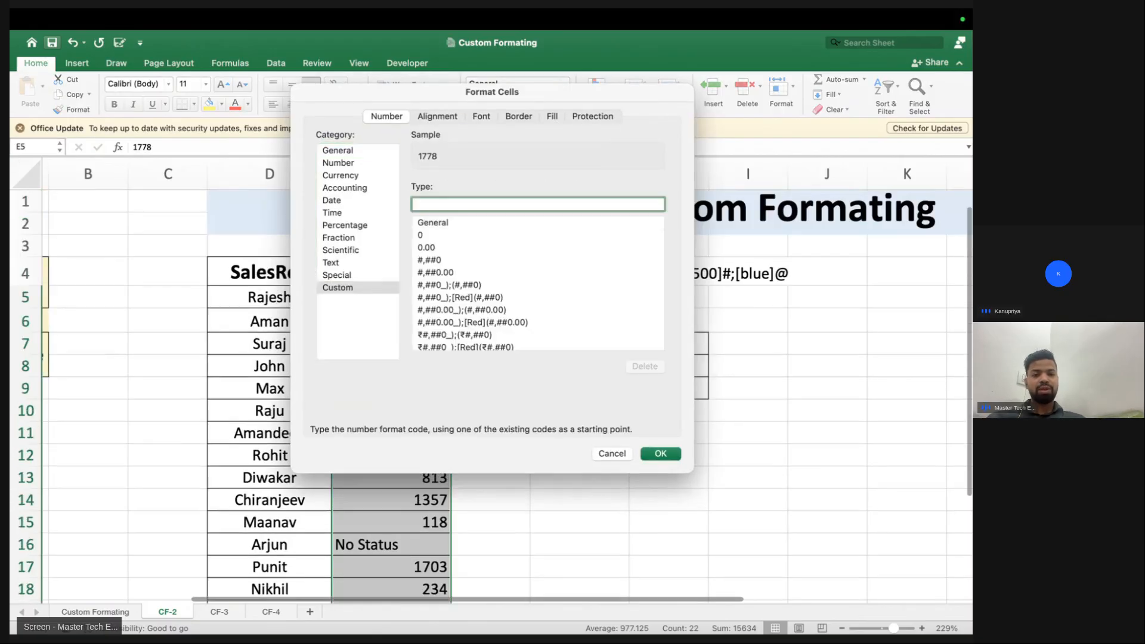
text([green)
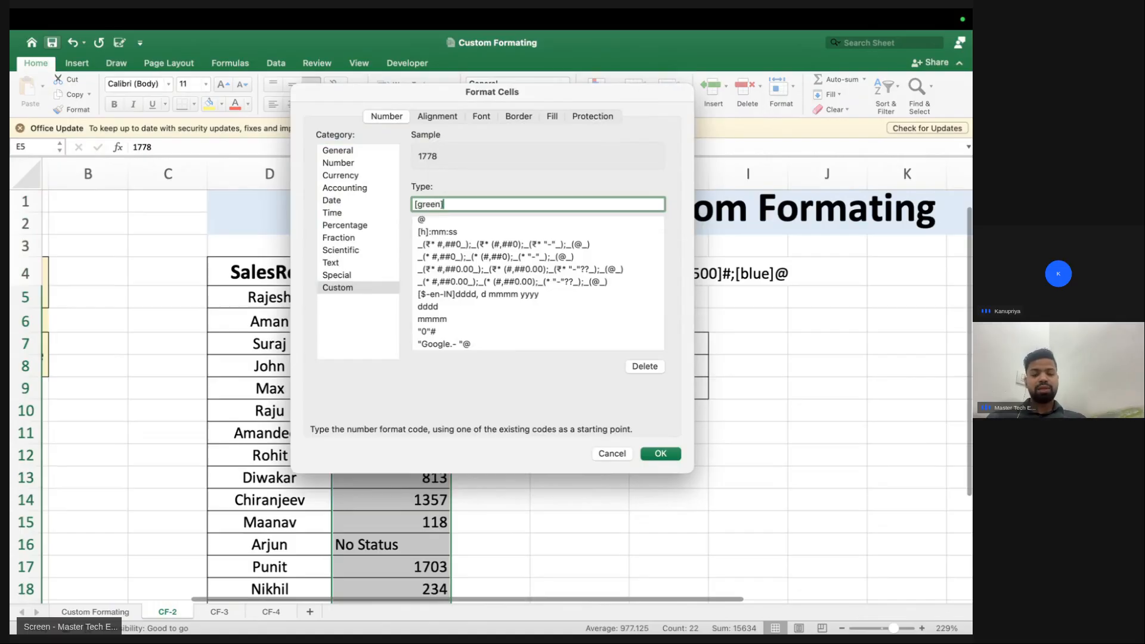
text(][>=500]#;[red][<500]#;[blue)
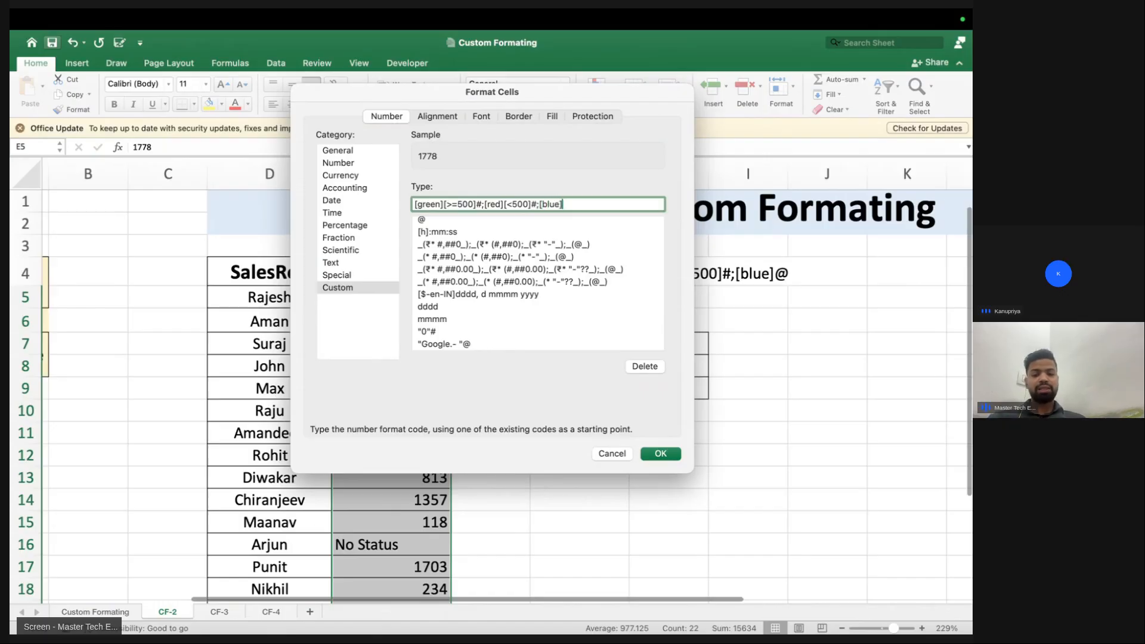
text(]@)
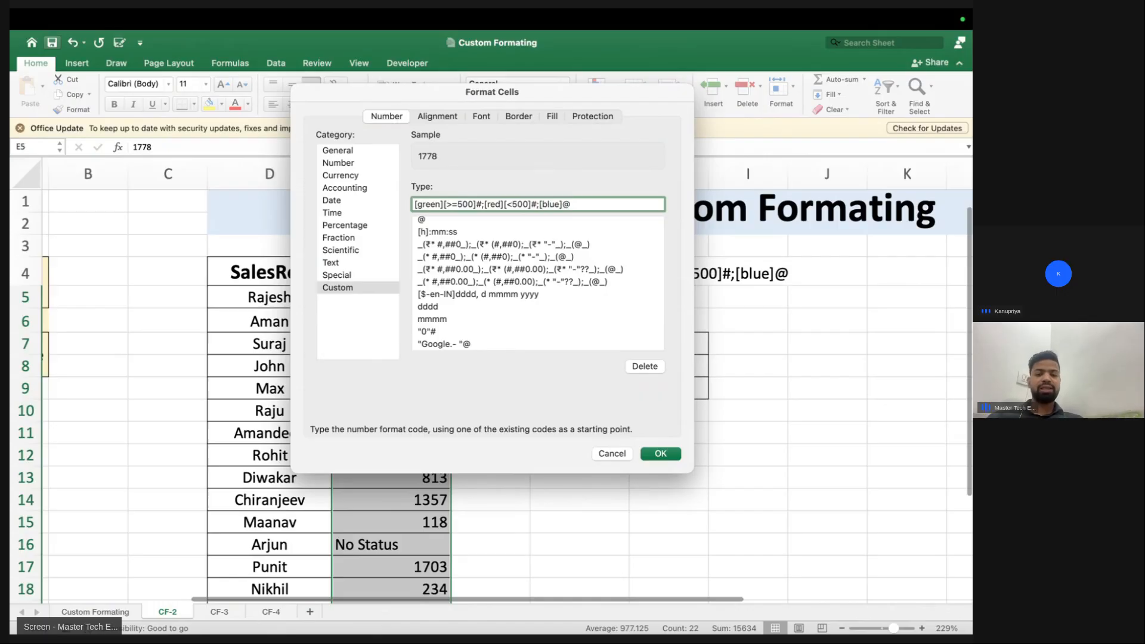
key(Return)
scroll(289, 437, down, 5)
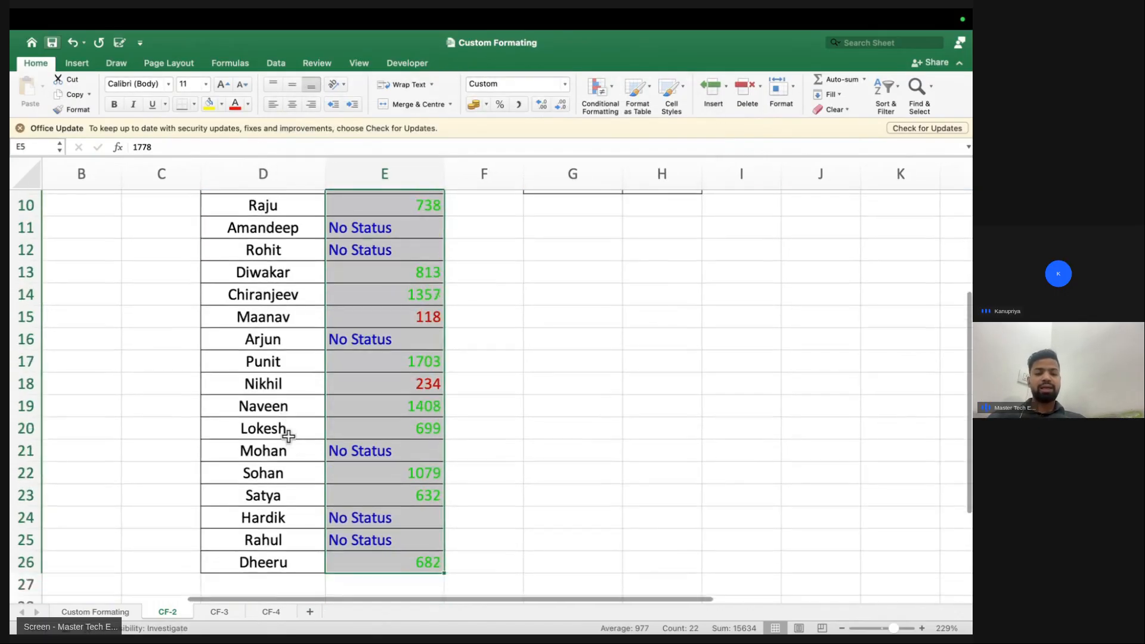
scroll(286, 429, up, 5)
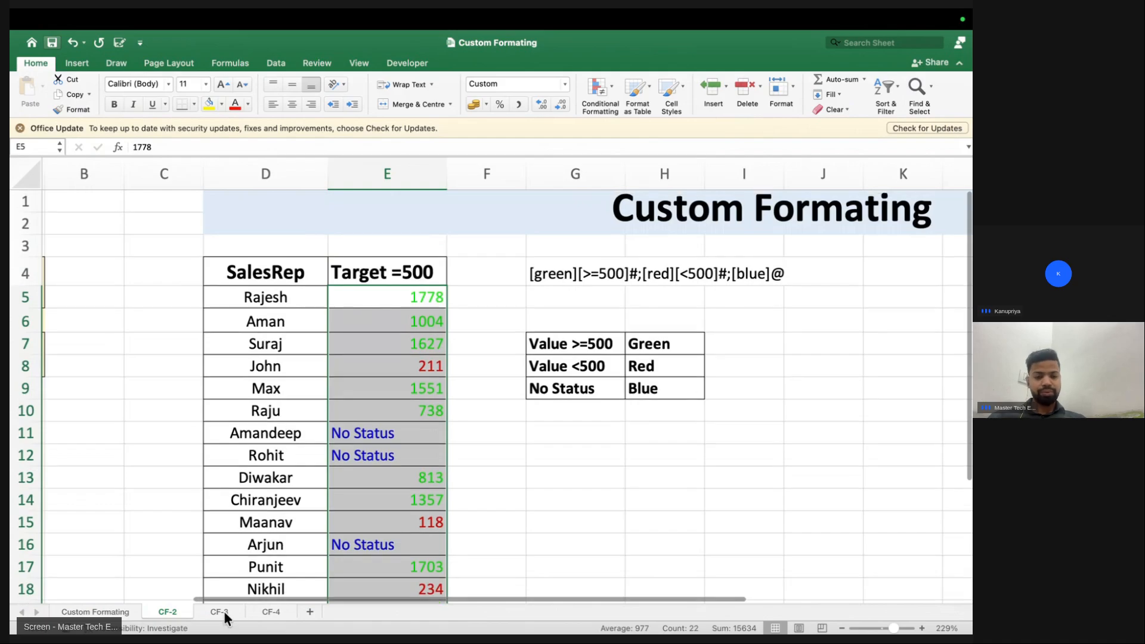
On CF-3, give E6:E27 a custom format so negatives read 'Enter Only Positve Value'
click(222, 612)
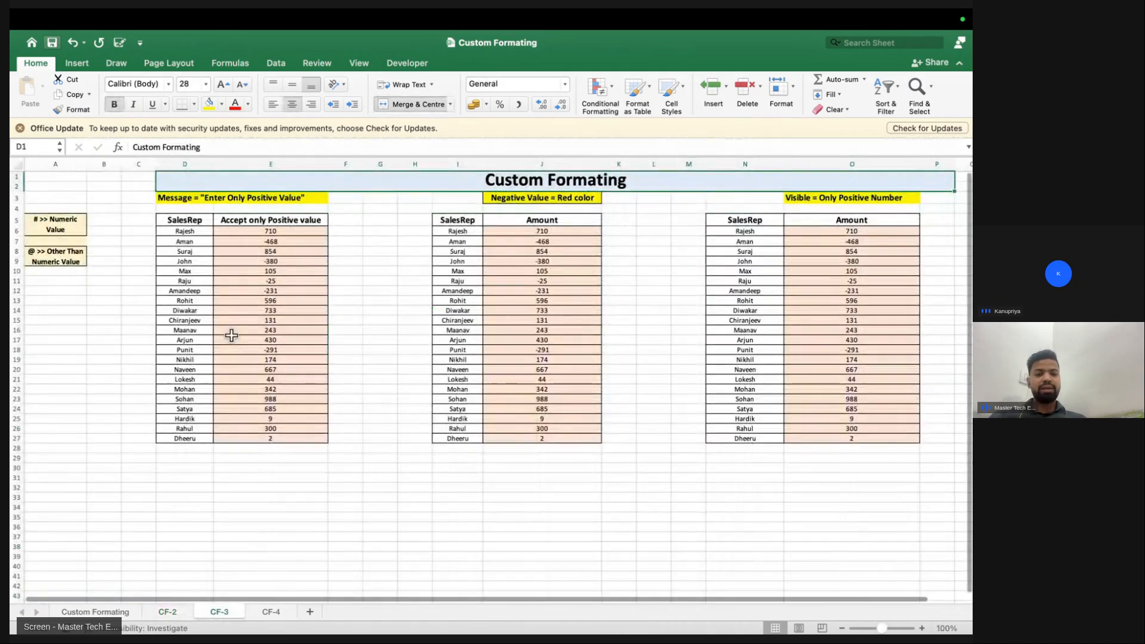
scroll(231, 335, down, 2)
ctrl+scroll(233, 334, up, 5)
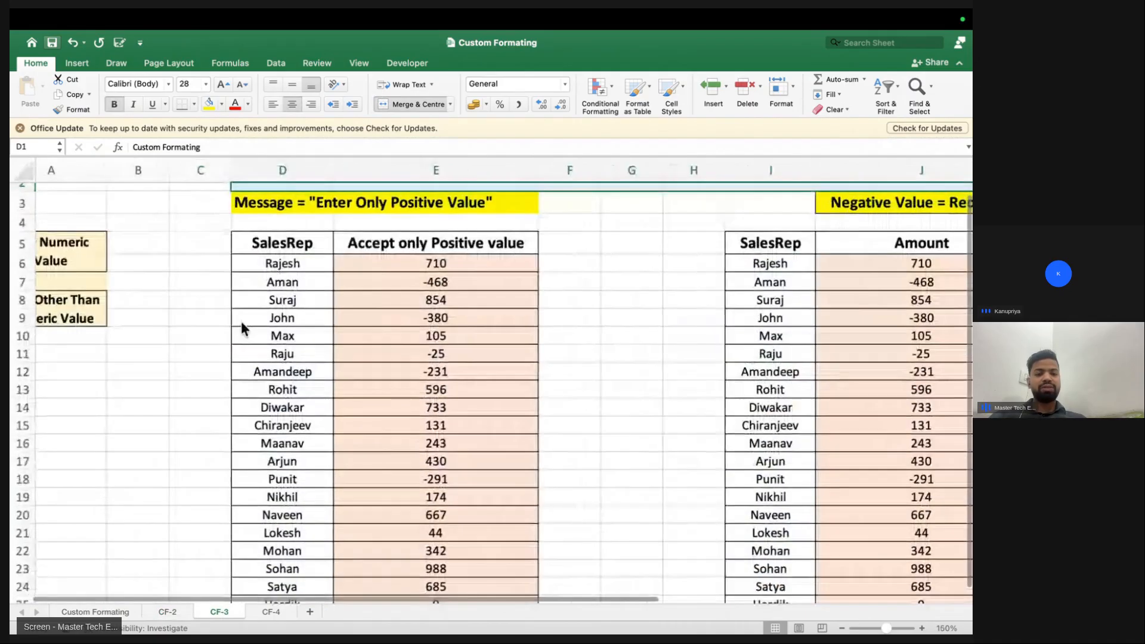
scroll(241, 321, up, 2)
click(397, 272)
key(ctrl+shift+Down)
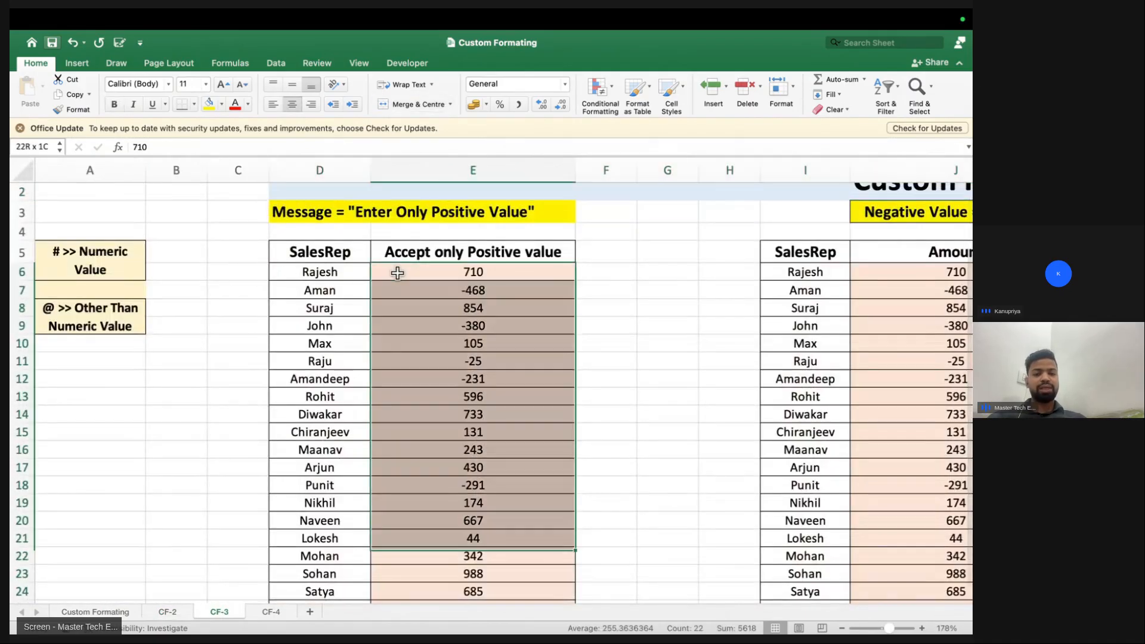
key(super+1)
click(348, 288)
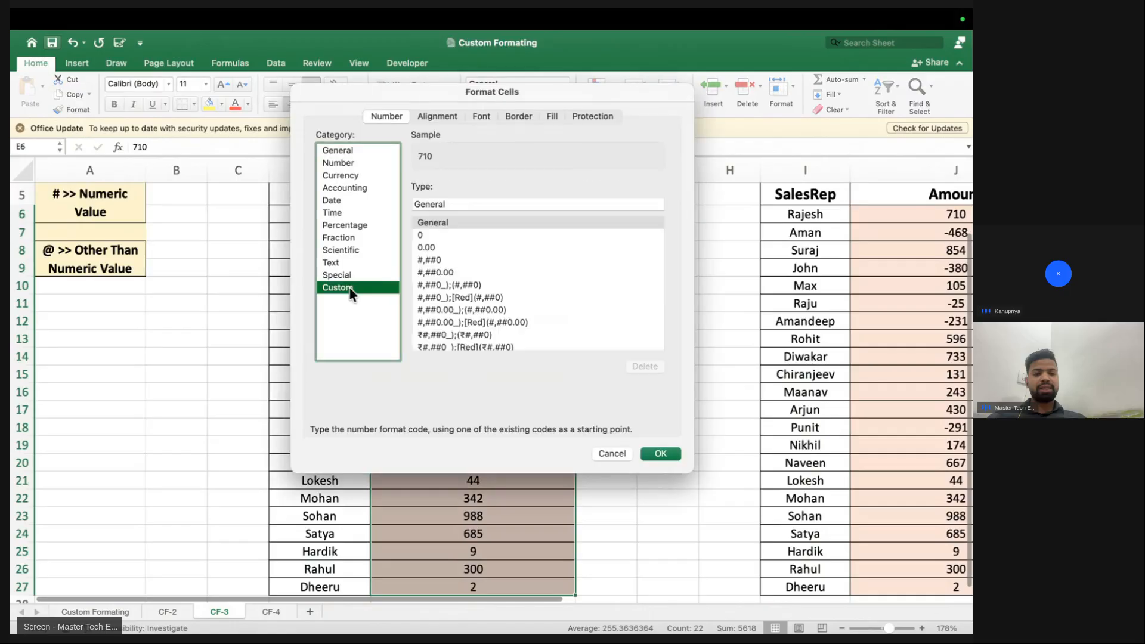
drag(507, 202, 372, 207)
key(BackSpace)
text([)
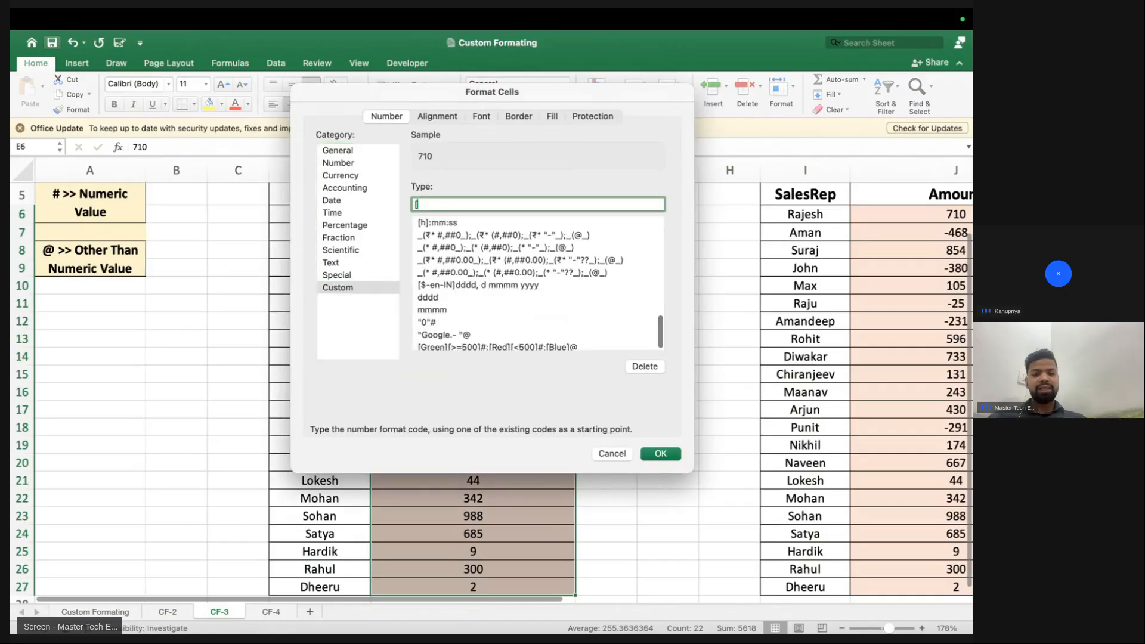
text(>=)
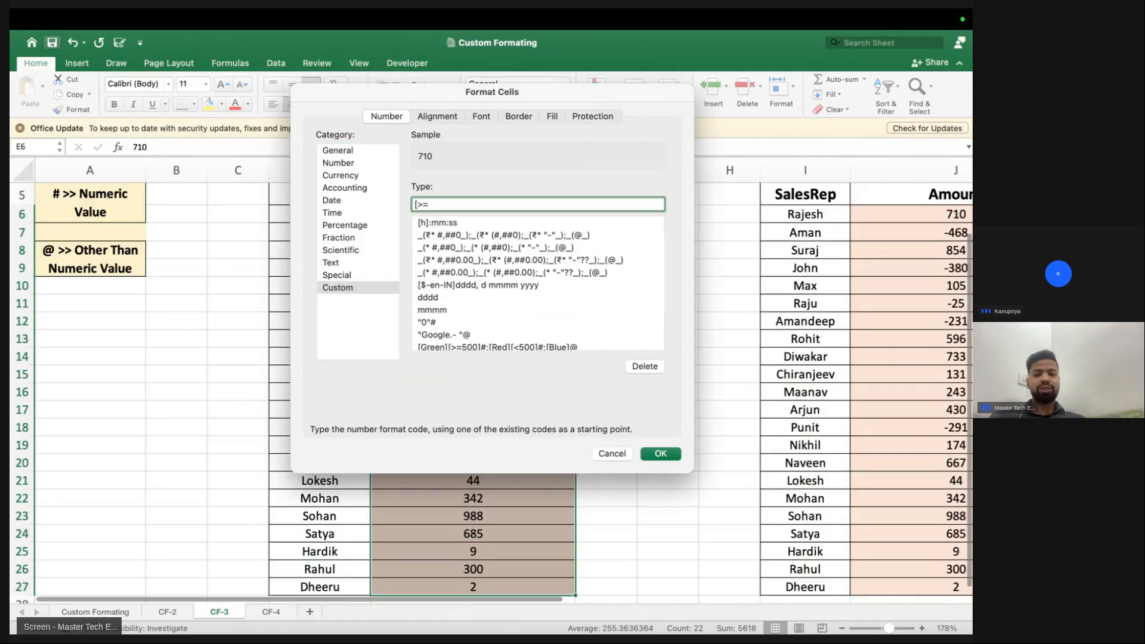
text(])
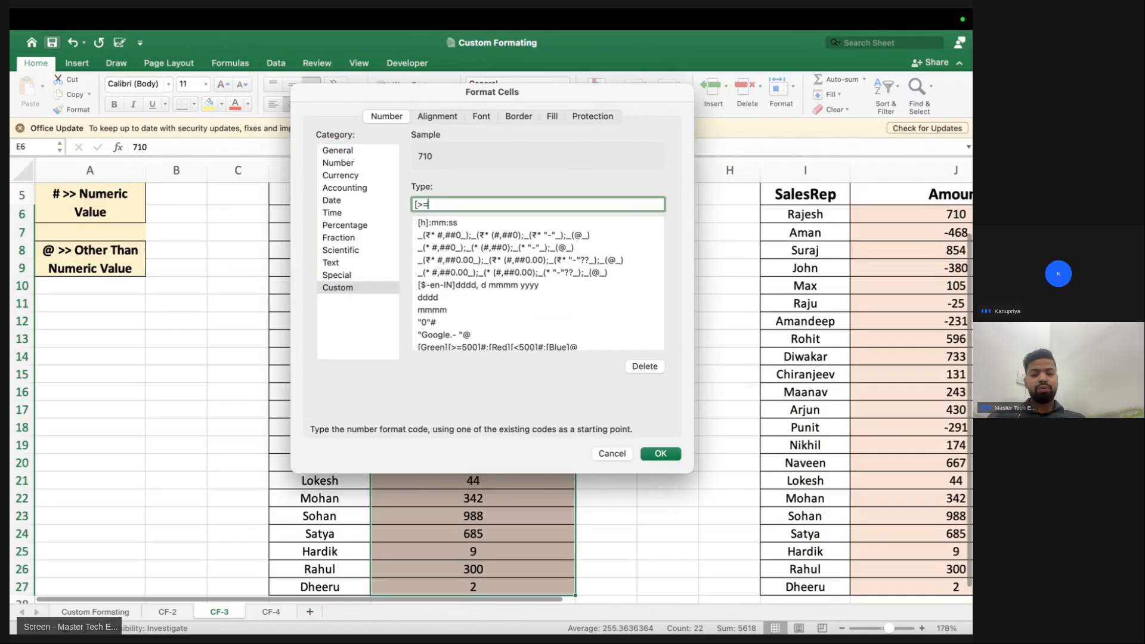
text(#;)
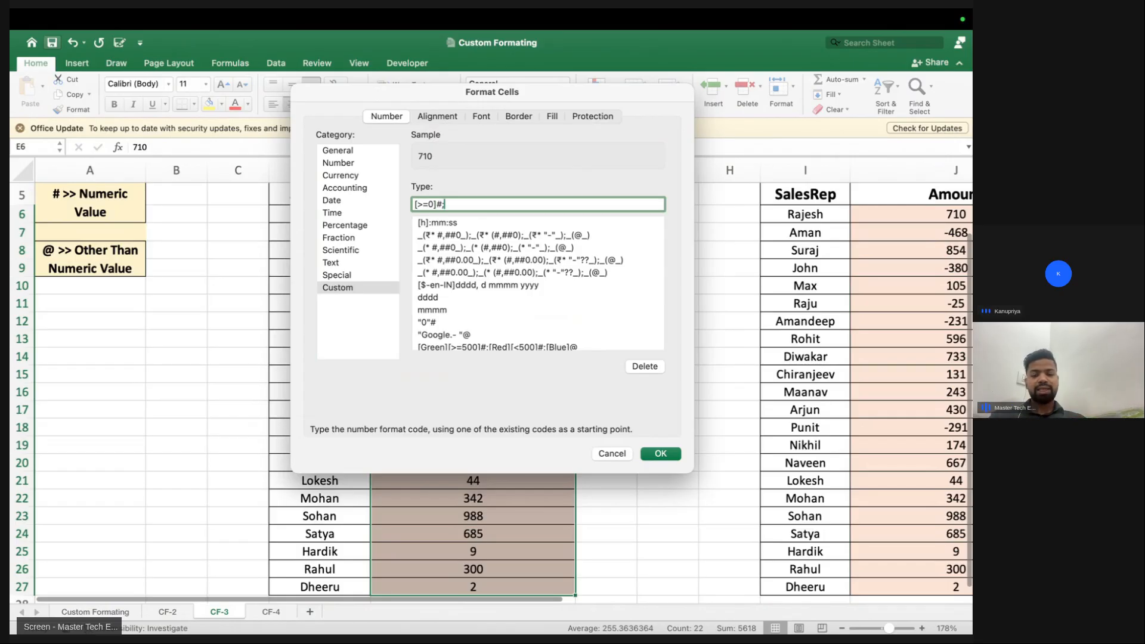
text("Enter O)
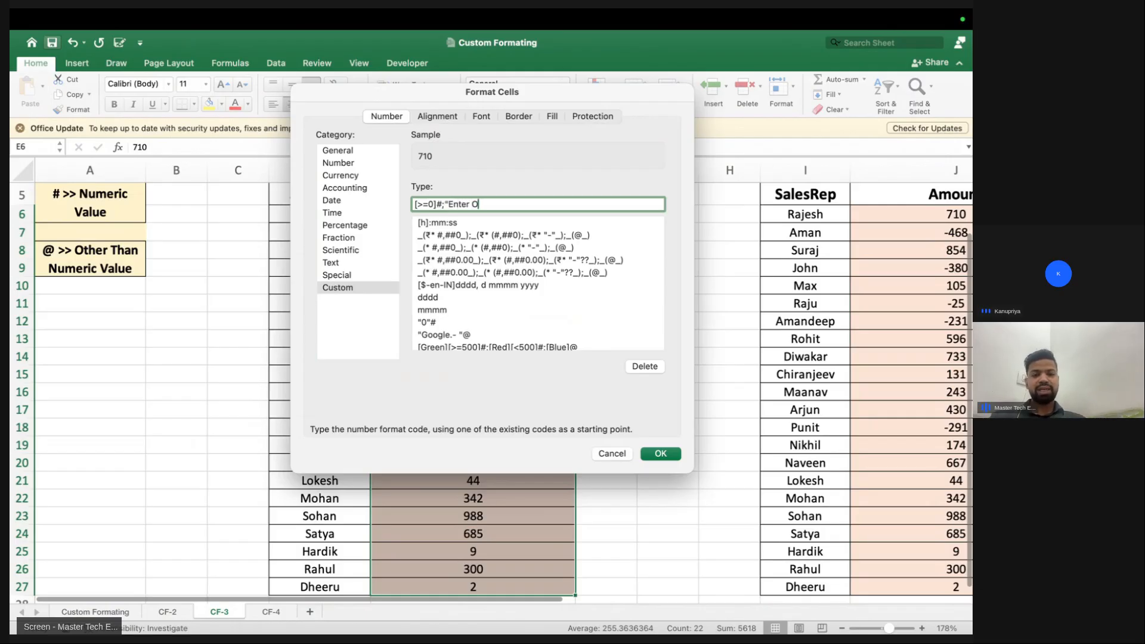
text(nly Positve Value")
key(Return)
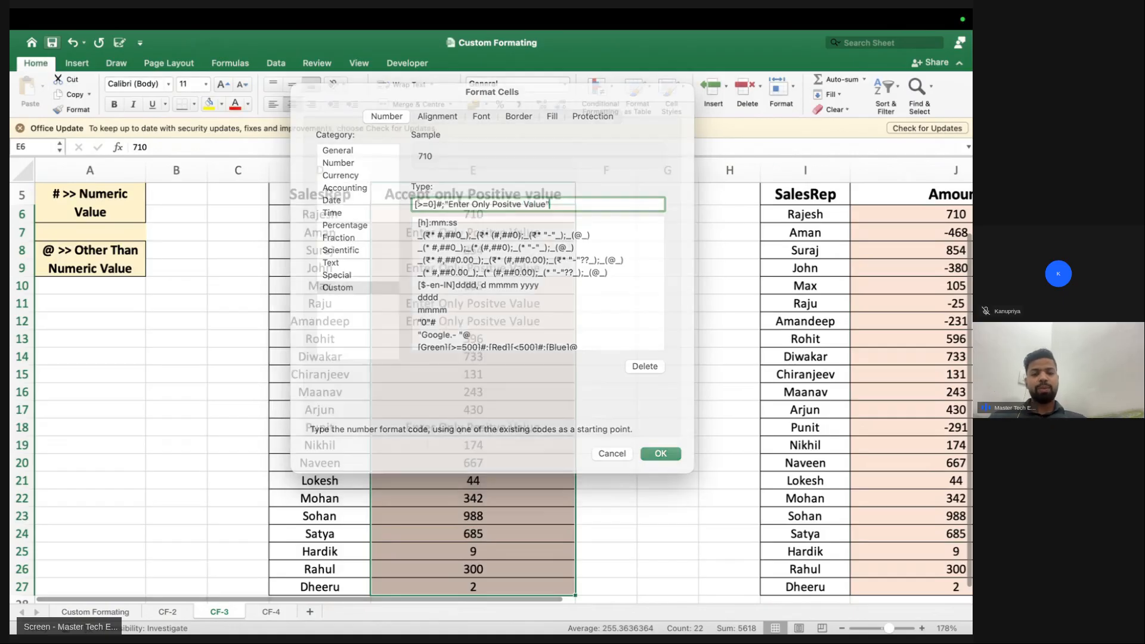
Check the reformatted cells, then add [red] so the warning shows in red
click(433, 233)
drag(432, 233, 432, 336)
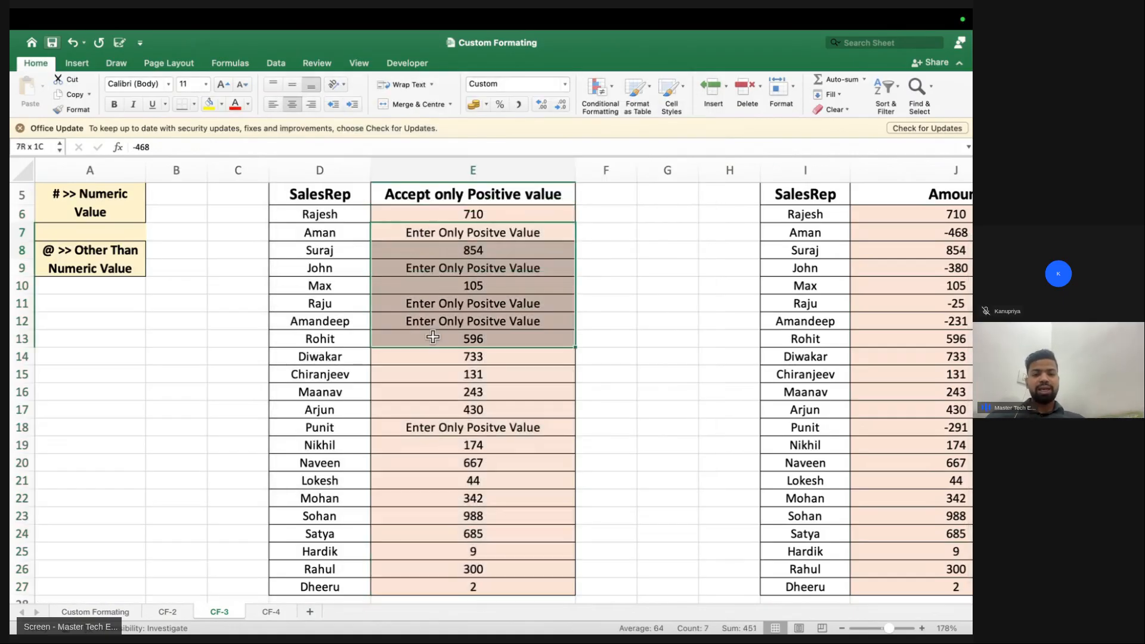
key(Up)
key(shift+super+Down)
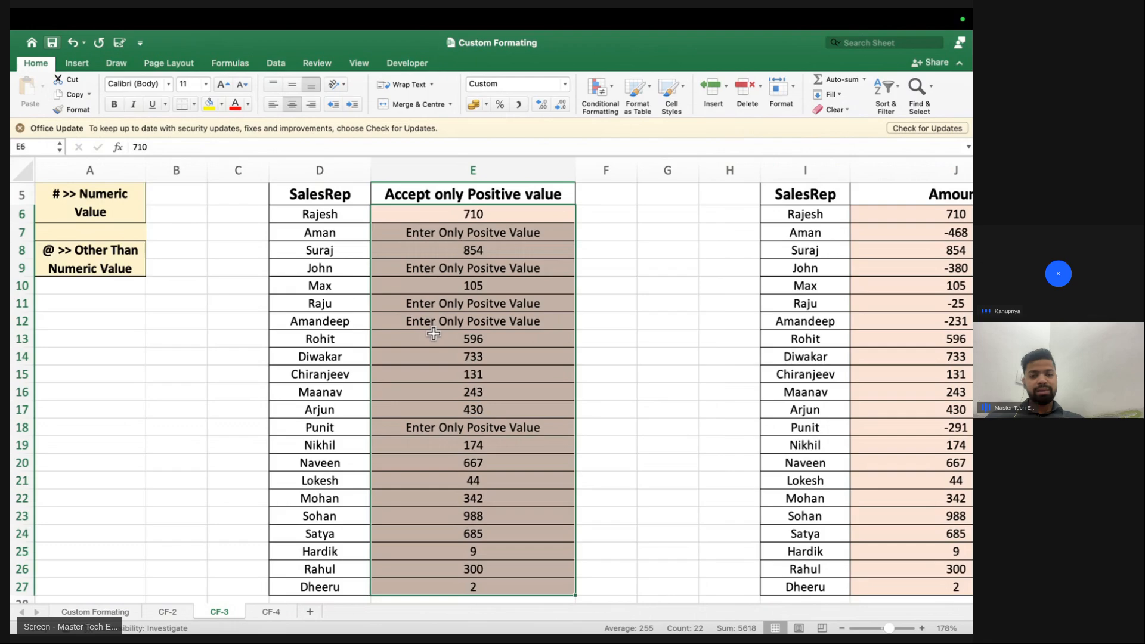
key(super+1)
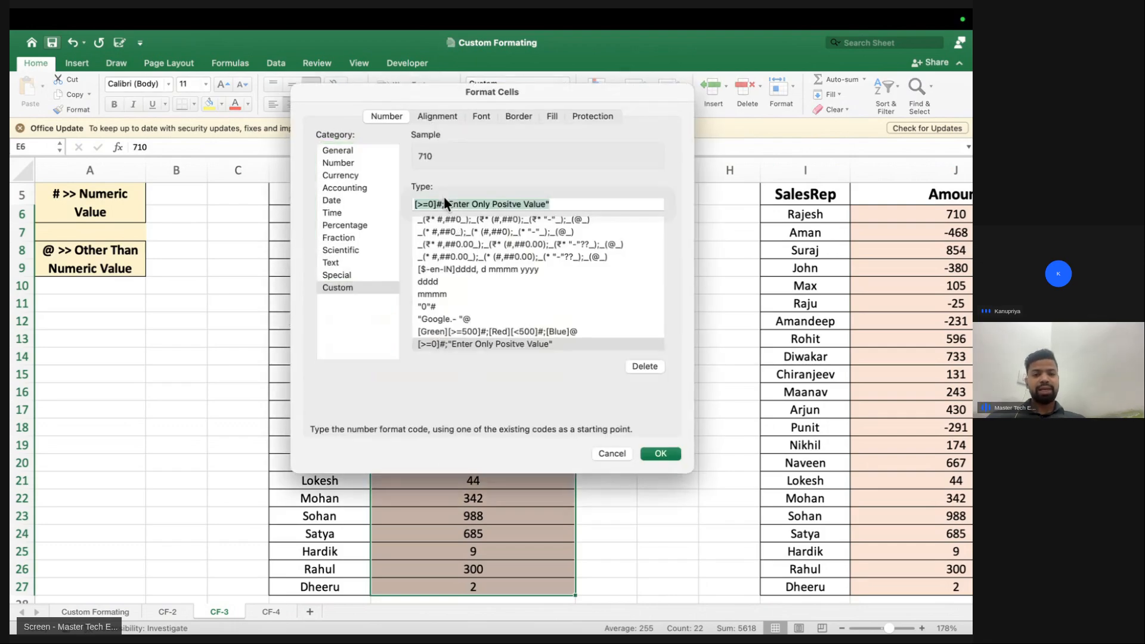
key(Right)
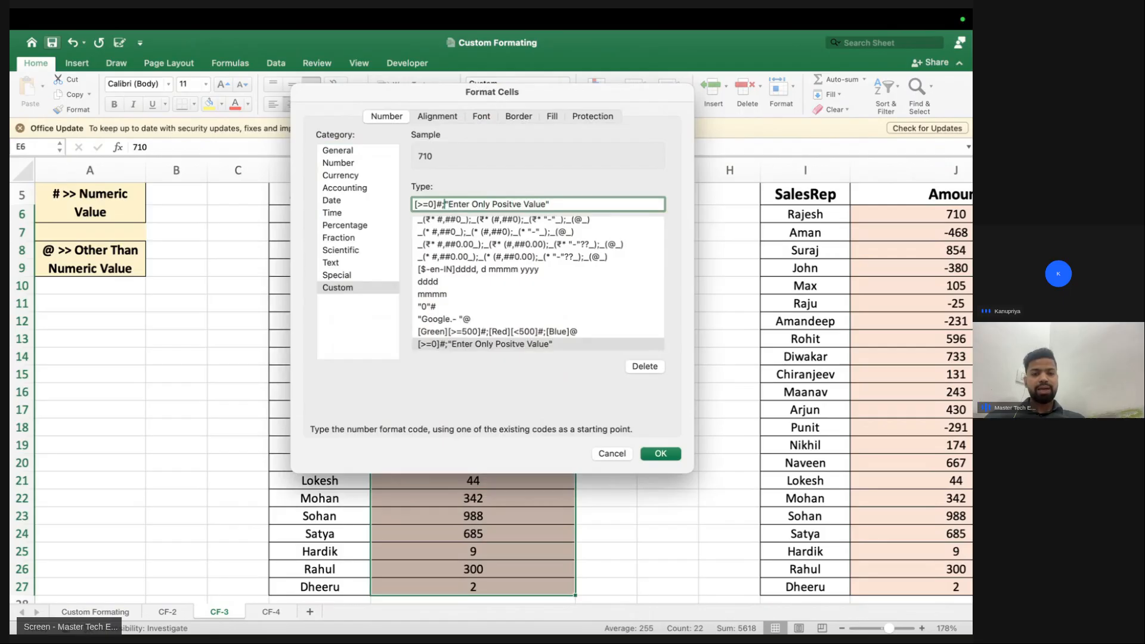
text([red])
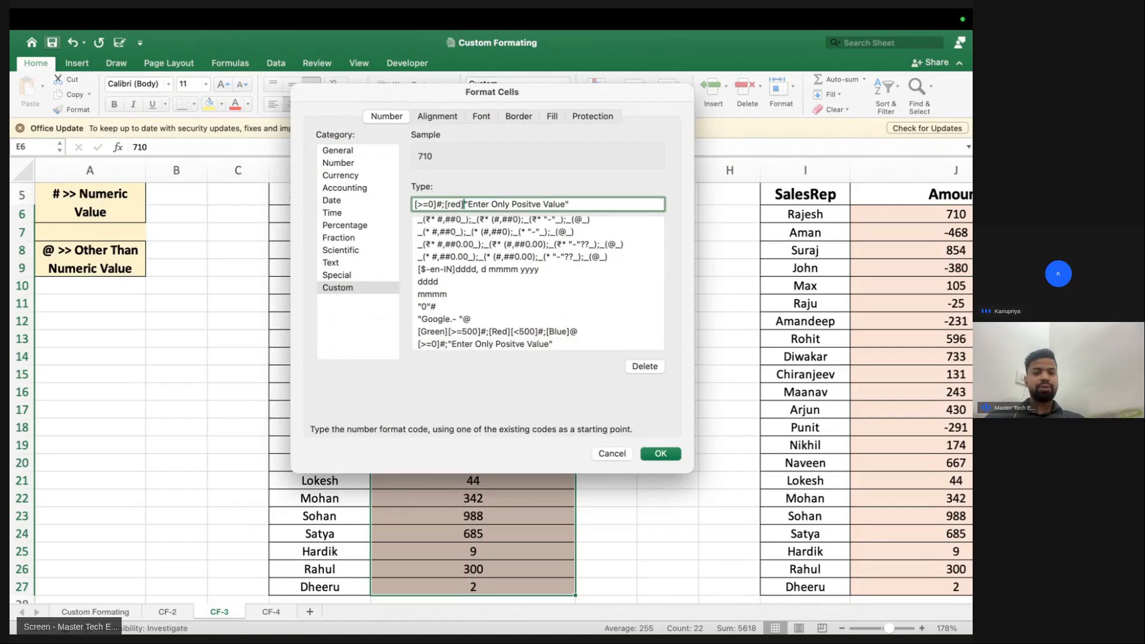
key(Return)
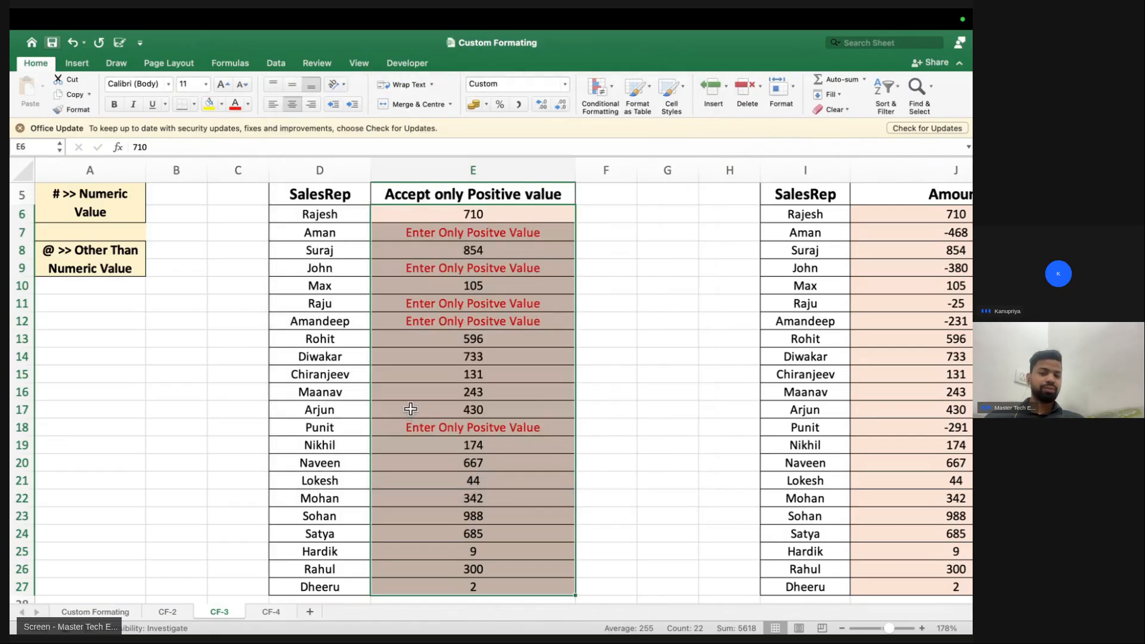
Select the amounts J6:J27 in the Negative Value = Red table
scroll(555, 397, right, 3)
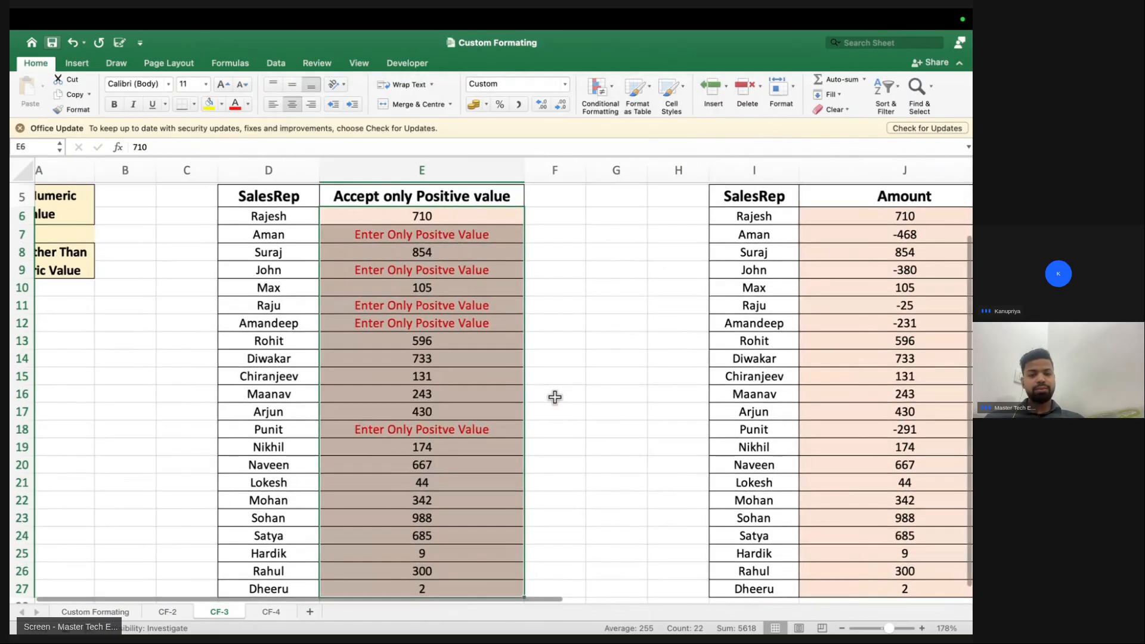
scroll(554, 396, right, 3)
scroll(537, 376, up, 3)
scroll(536, 304, right, 2)
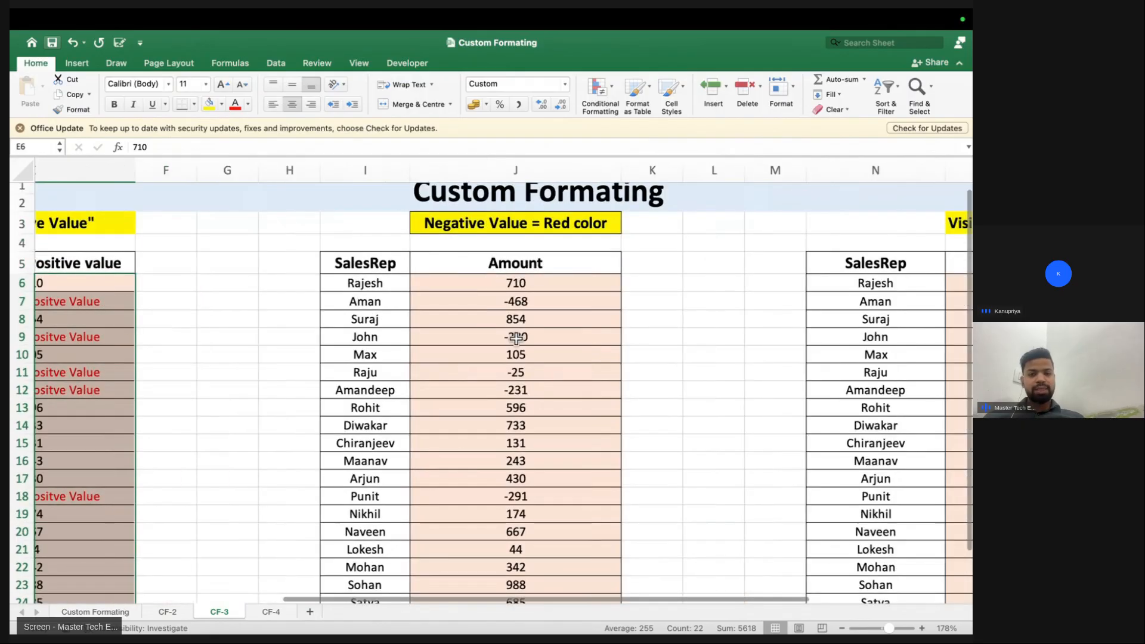
click(481, 230)
click(478, 289)
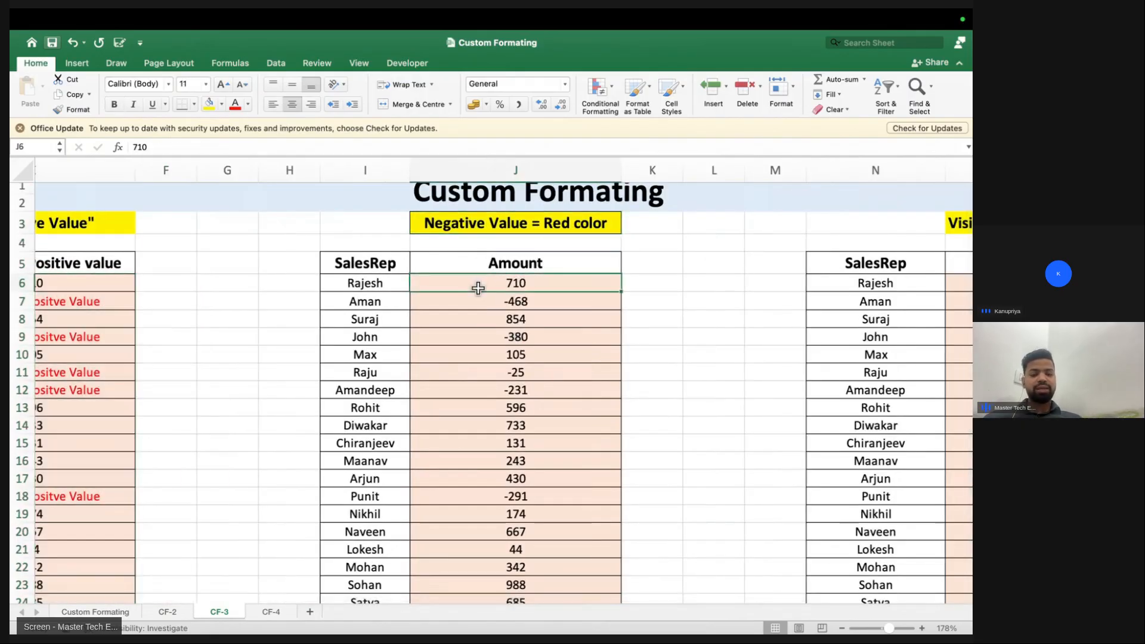
key(super+shift+Down)
Apply custom format [>=0]#;[Red]-# so negative amounts like -468 appear in red
key(super+1)
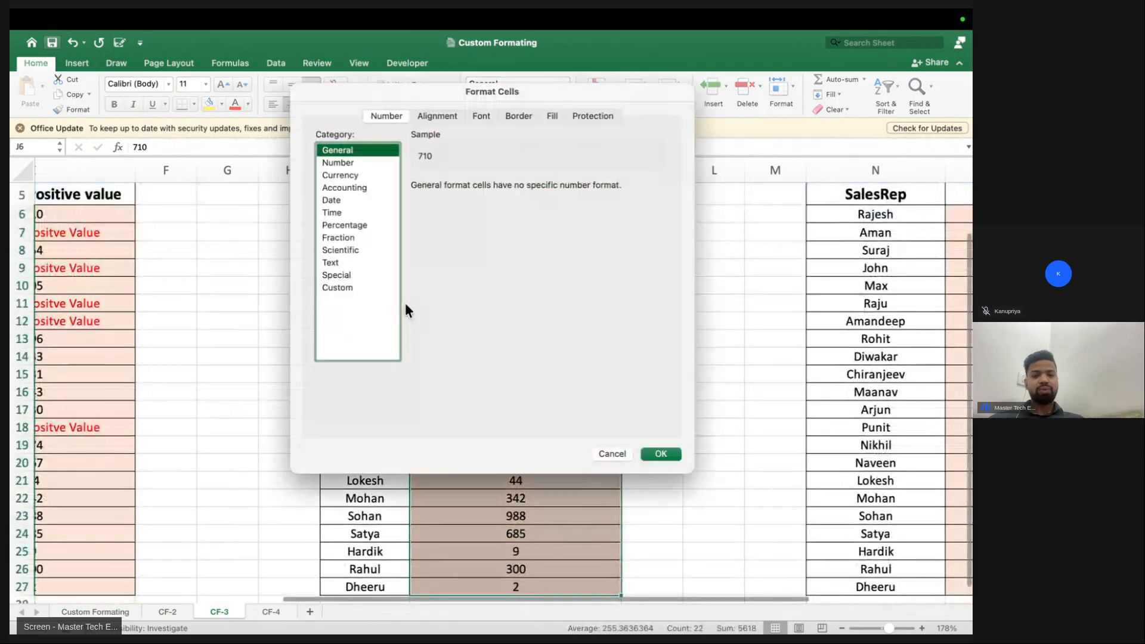
click(338, 287)
double_click(452, 206)
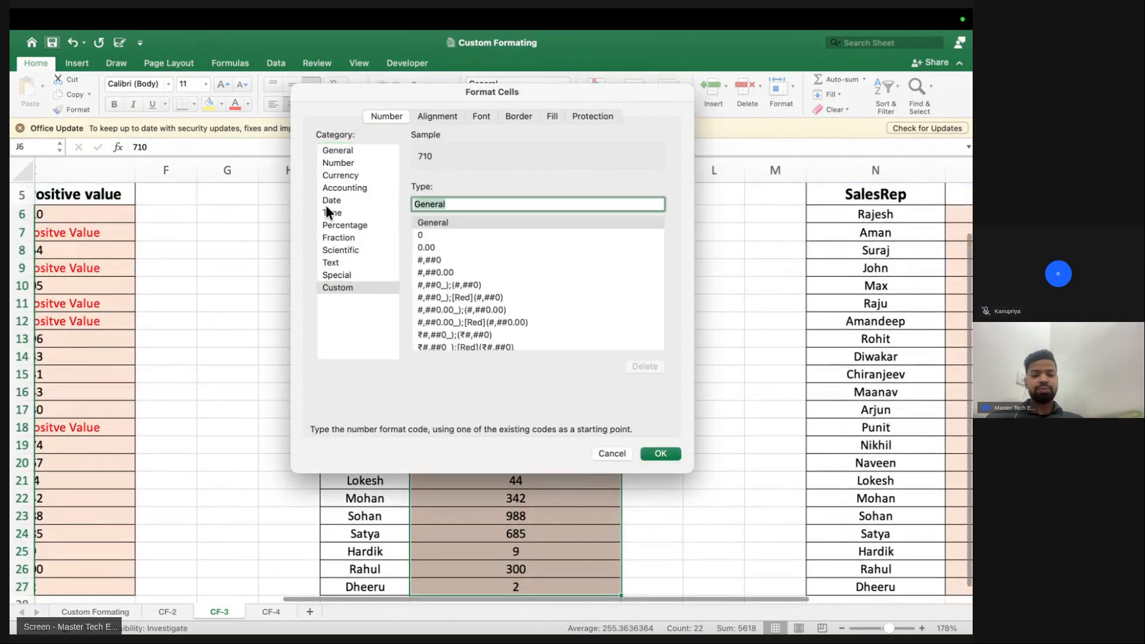
key(BackSpace)
text([red][)
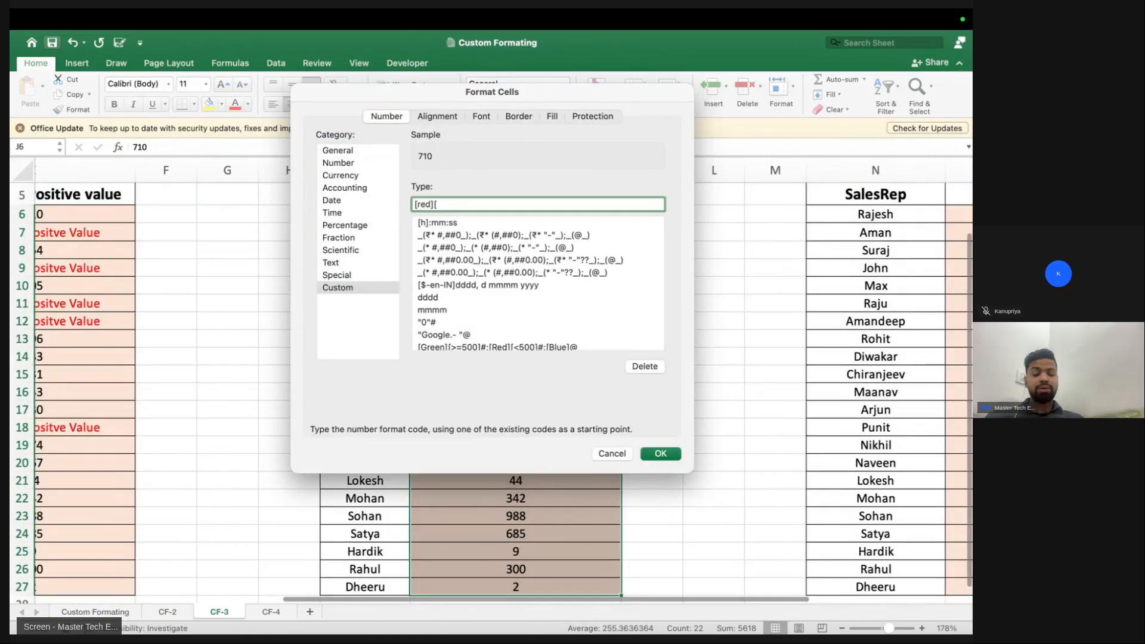
text(>=)
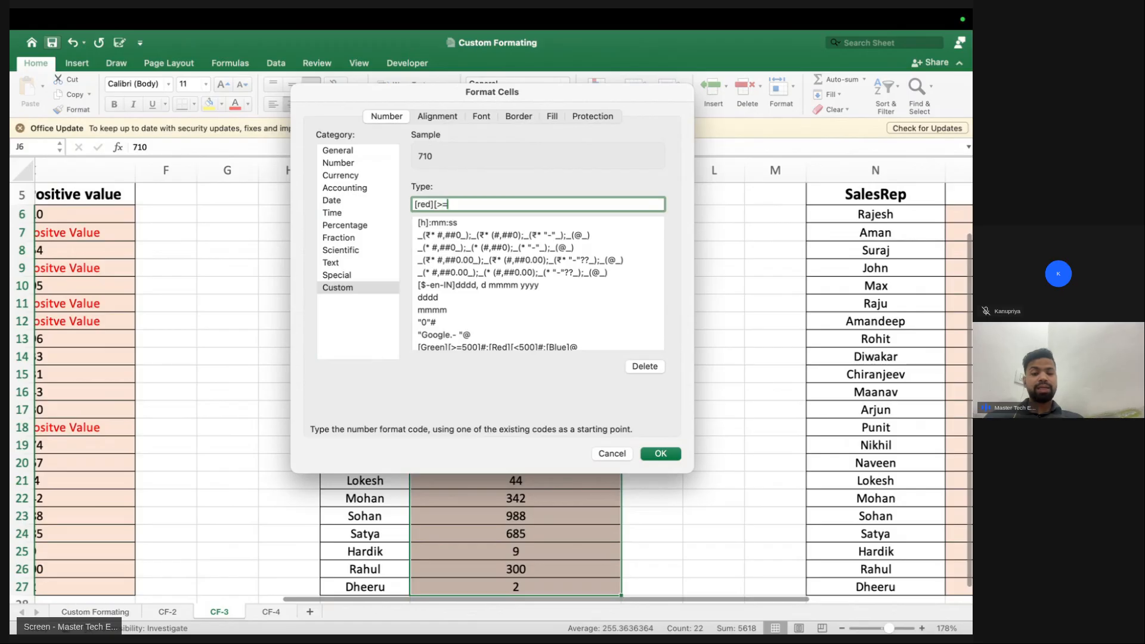
key(BackSpace)
key(BackSpace)
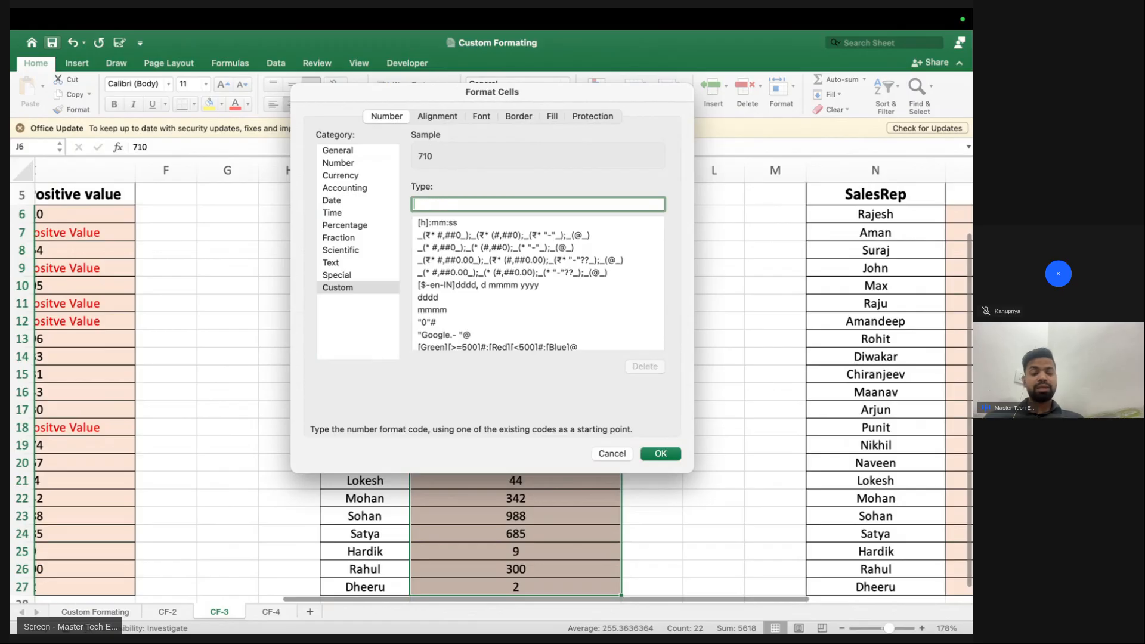
text([>=0]#;)
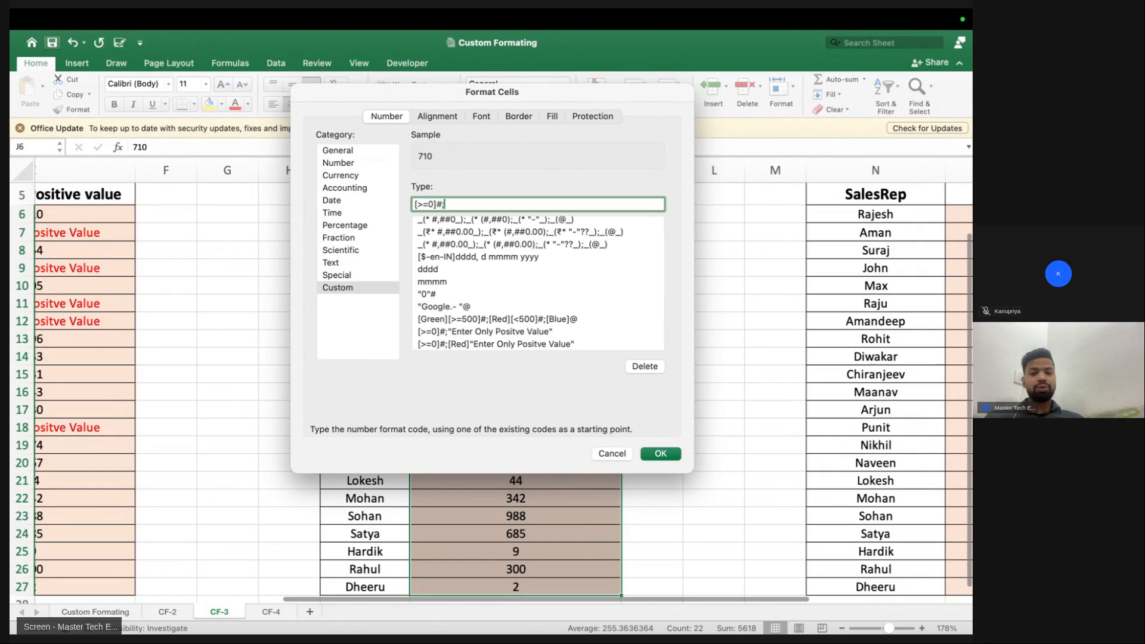
text([re)
key(Return)
drag(541, 233, 539, 378)
Apply the custom format ;;; to the SalesRep table N5:O27 to hide its values
scroll(539, 378, right, 5)
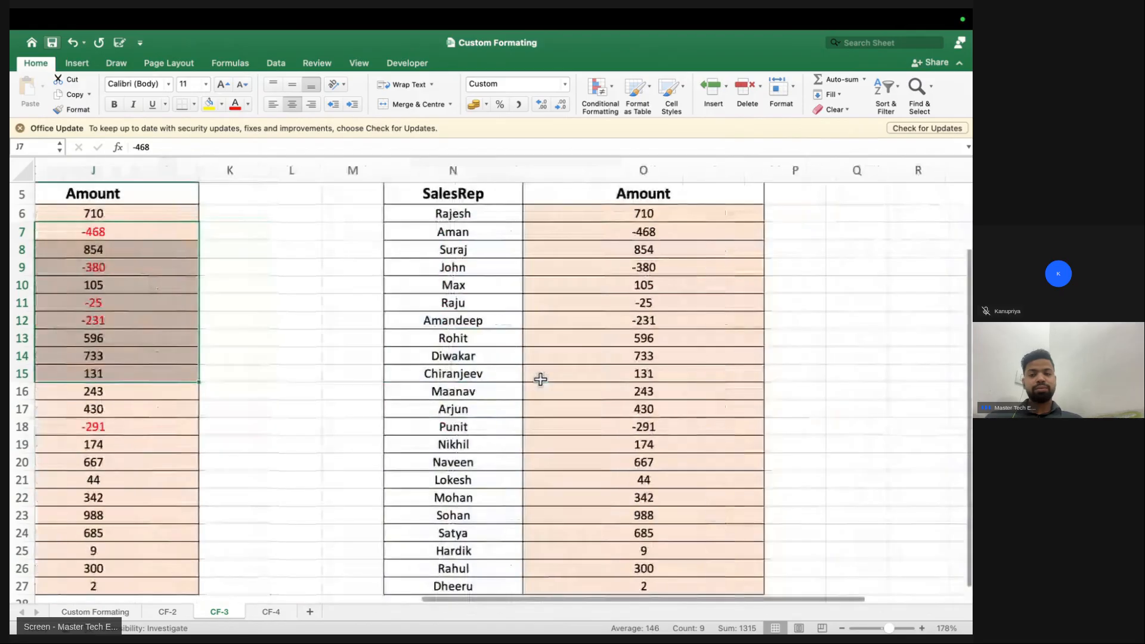
scroll(511, 318, up, 1)
scroll(511, 318, up, 3)
click(478, 268)
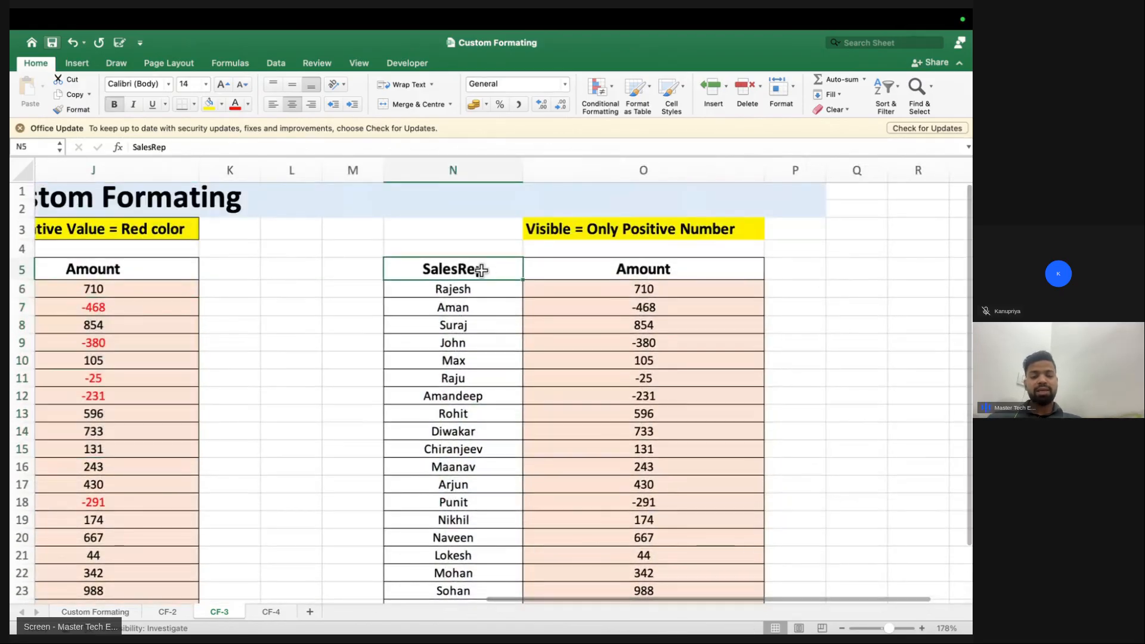
key(ctrl+shift+Down)
key(shift+Right)
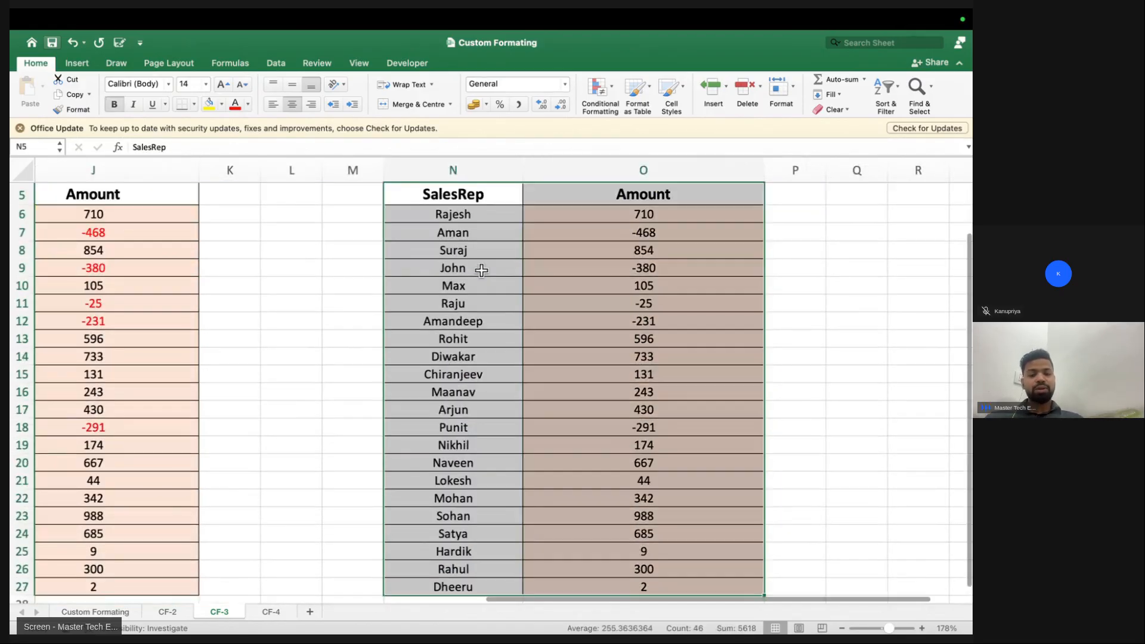
key(super+1)
click(345, 286)
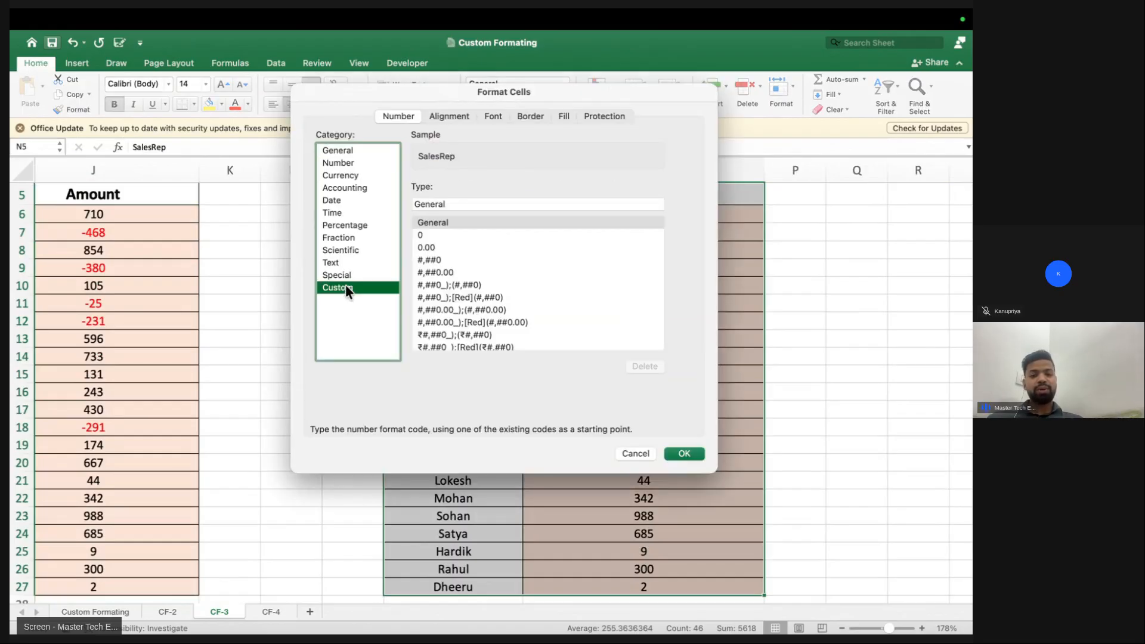
double_click(463, 203)
key(BackSpace)
text(;;;)
key(Return)
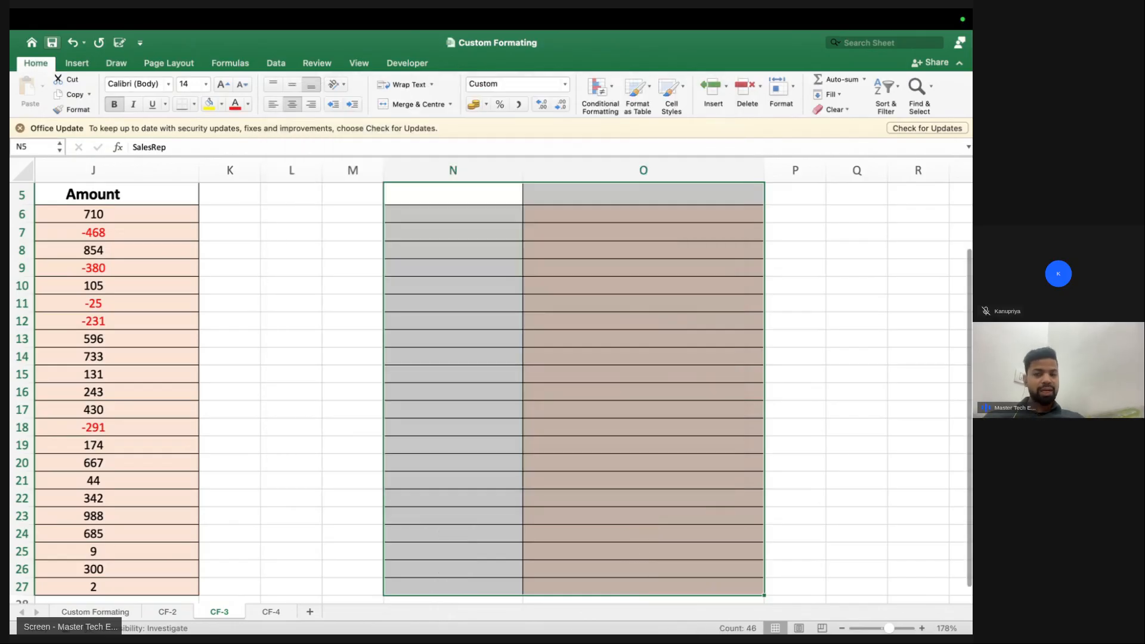
Change the table's format code to ;; and review the blanked amounts
key(super+1)
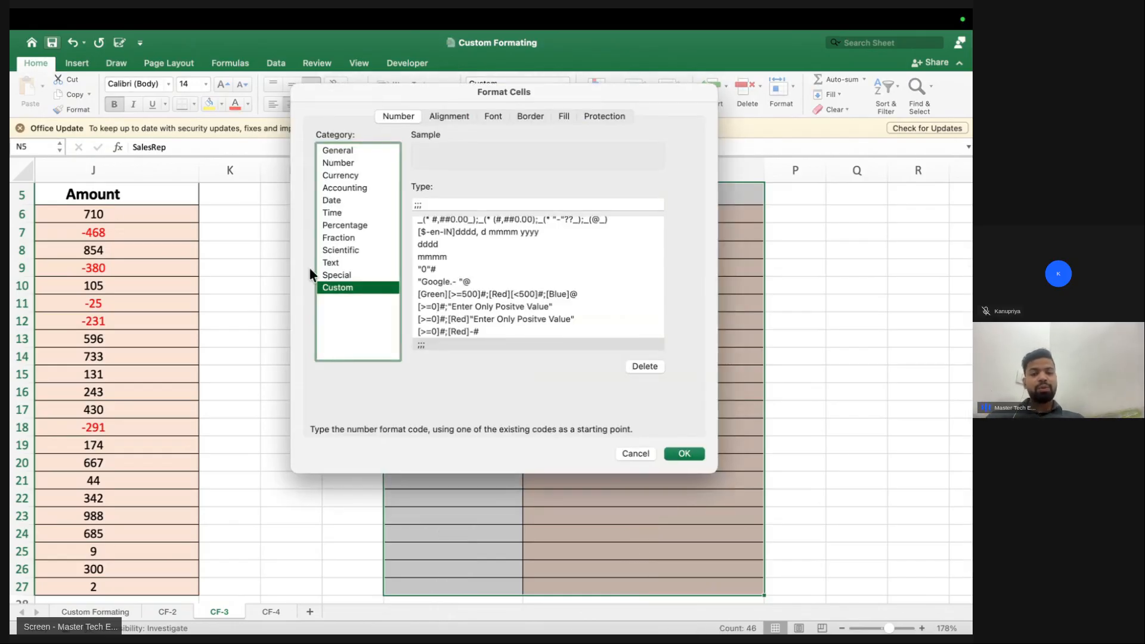
double_click(468, 203)
key(BackSpace)
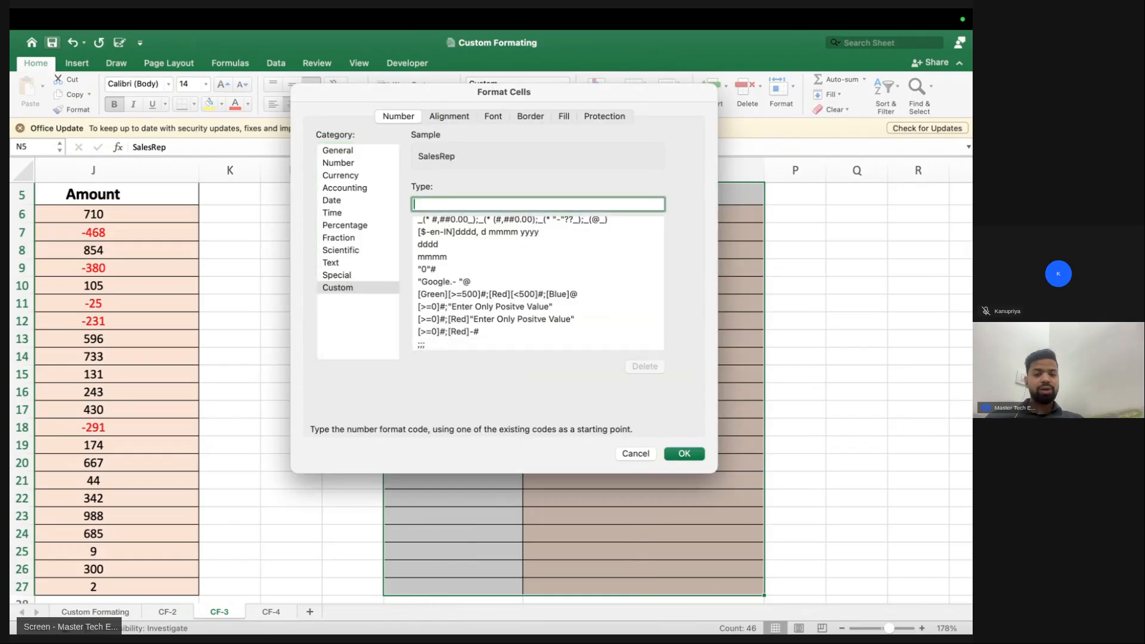
text(;;)
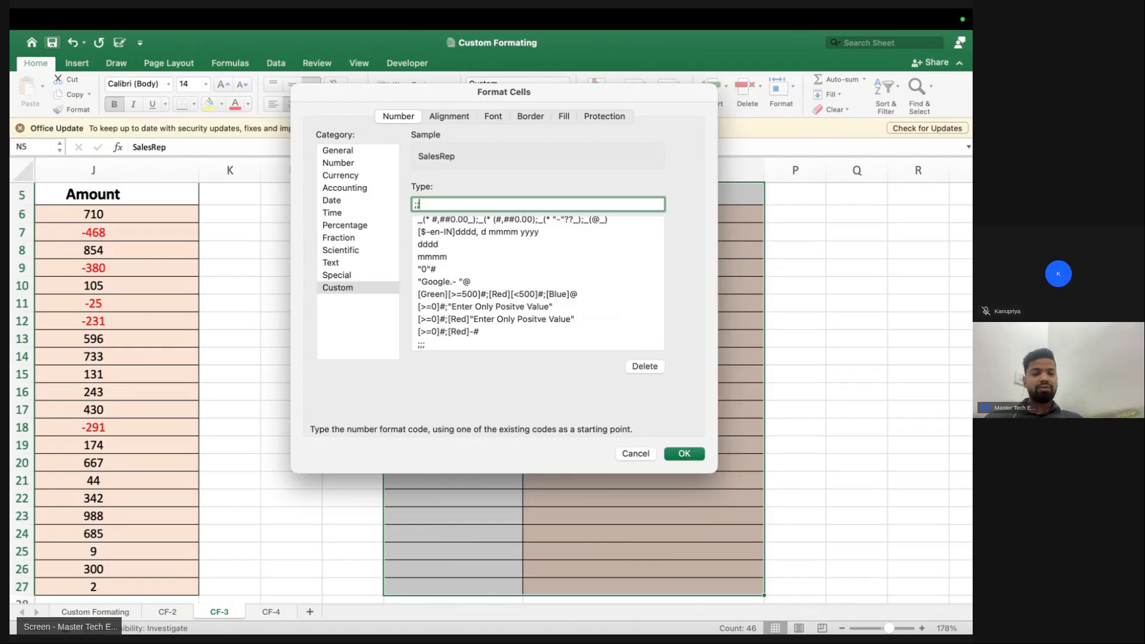
key(Return)
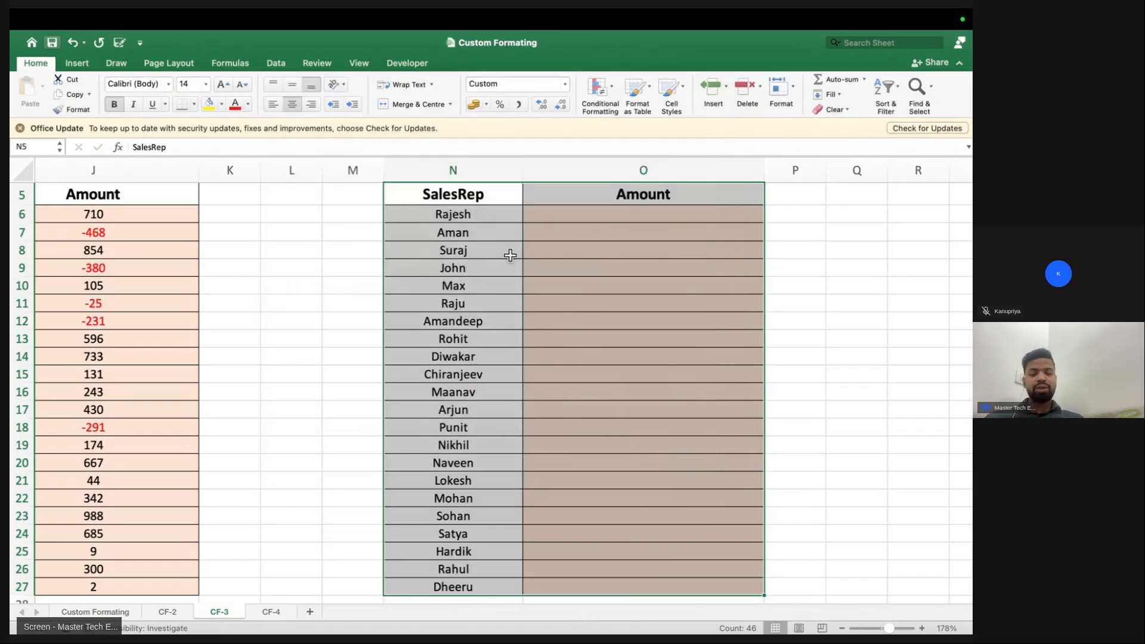
drag(575, 217, 575, 322)
Undo the hiding format on N5:O27 so the amounts reappear
click(437, 197)
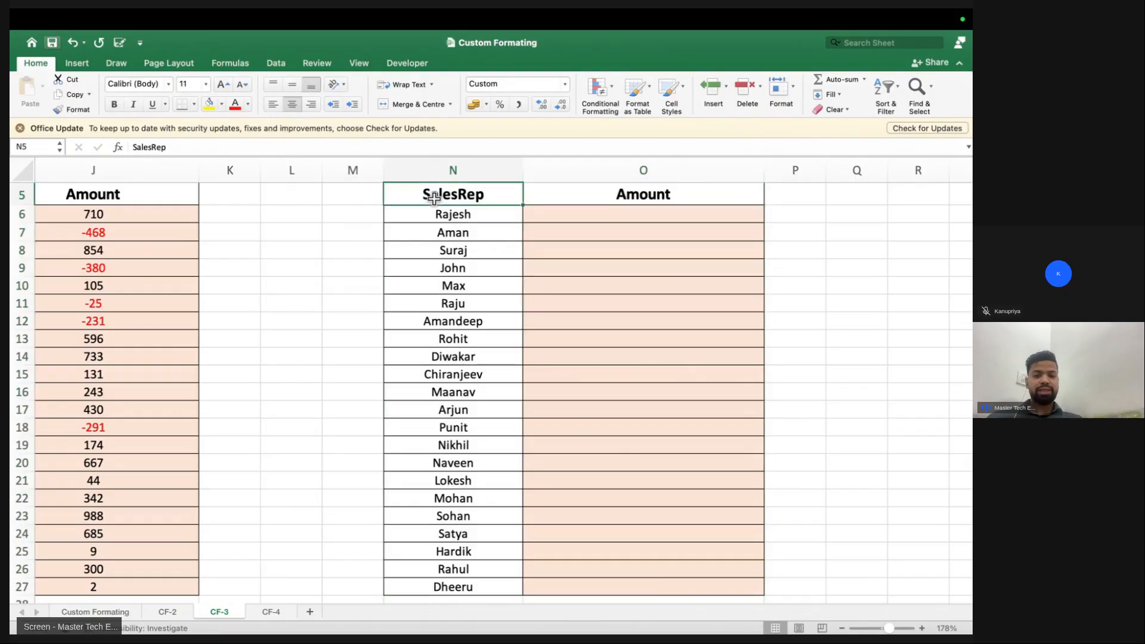
key(super+shift+Down)
key(shift+Right)
key(super+z)
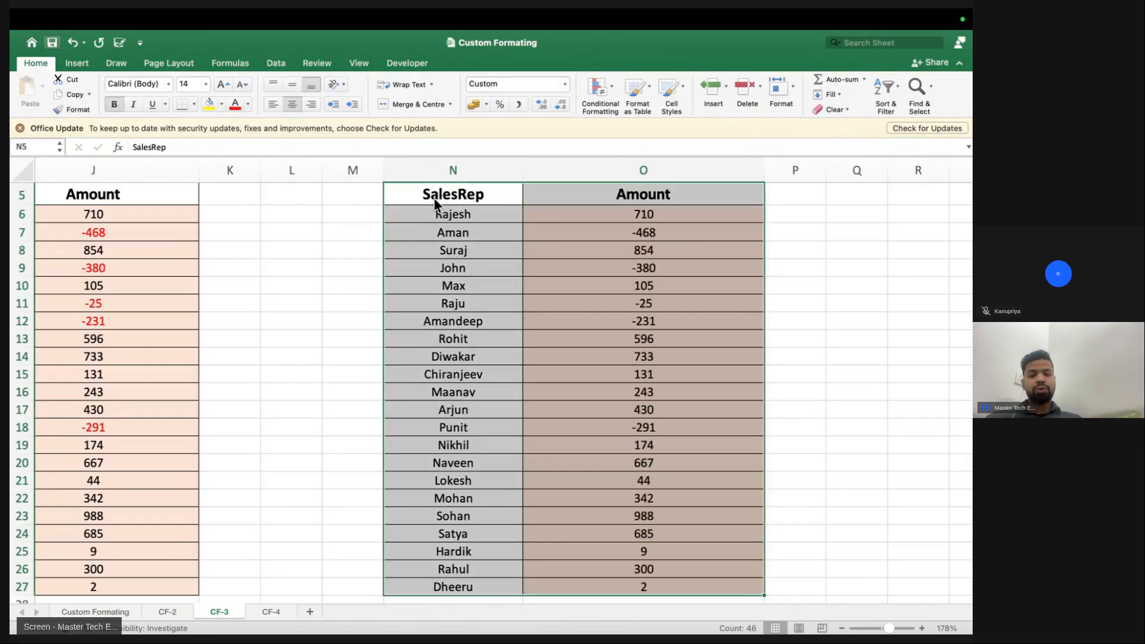
scroll(554, 332, up, 4)
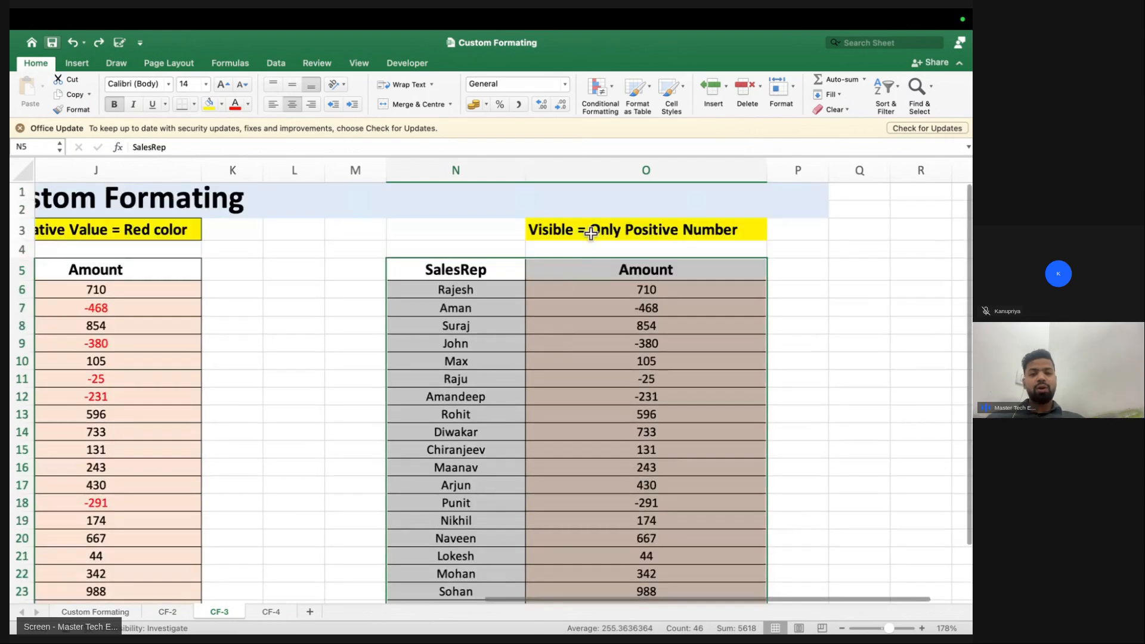
click(592, 232)
Format O6:O27 as [>=0]#; to show only positives, then switch to the Chrome class
click(584, 289)
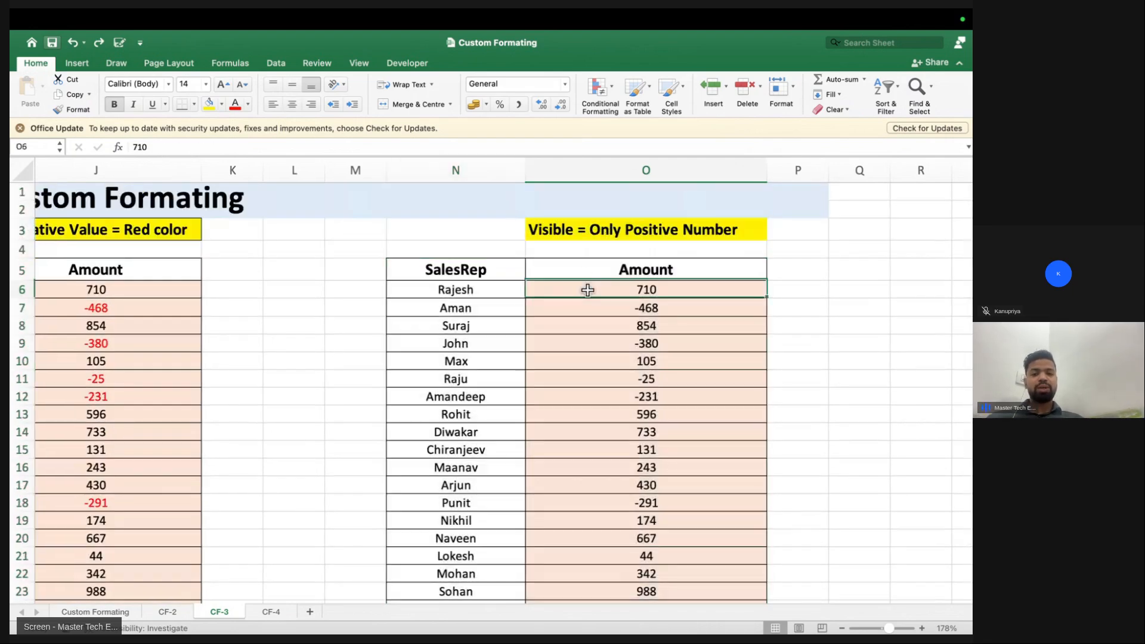
key(super+shift+Down)
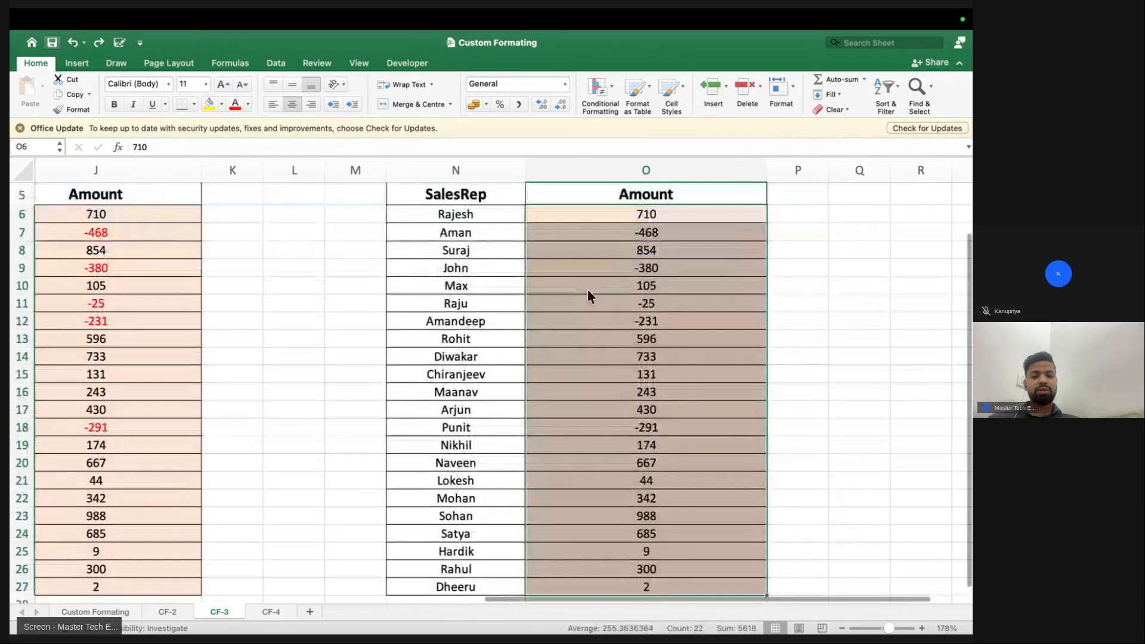
key(super+1)
click(349, 287)
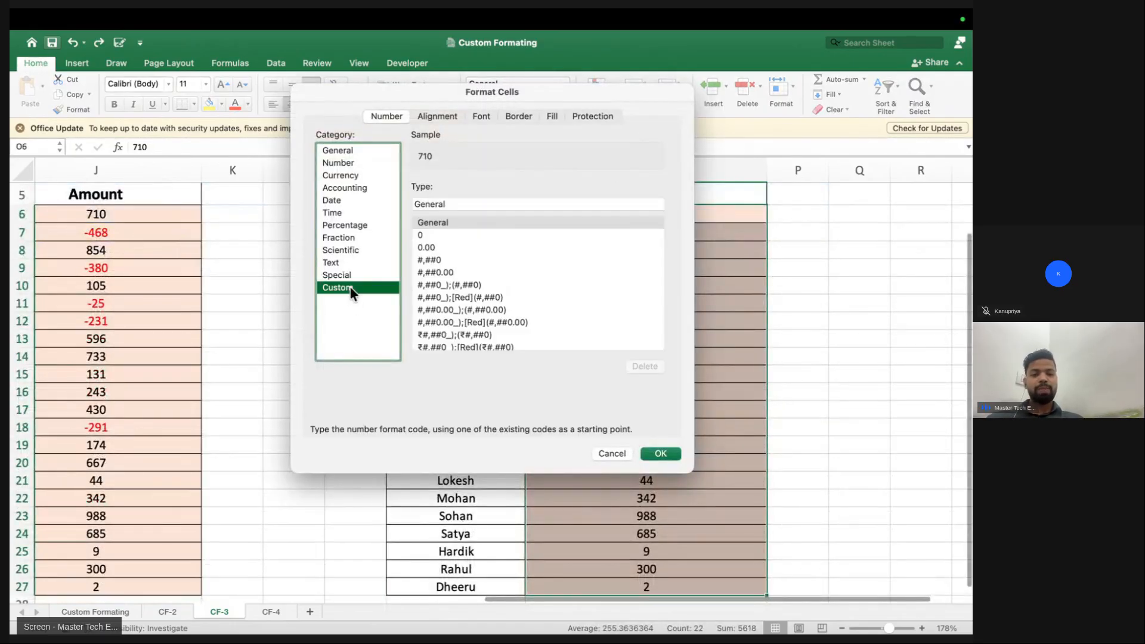
double_click(464, 203)
key(BackSpace)
text([>=)
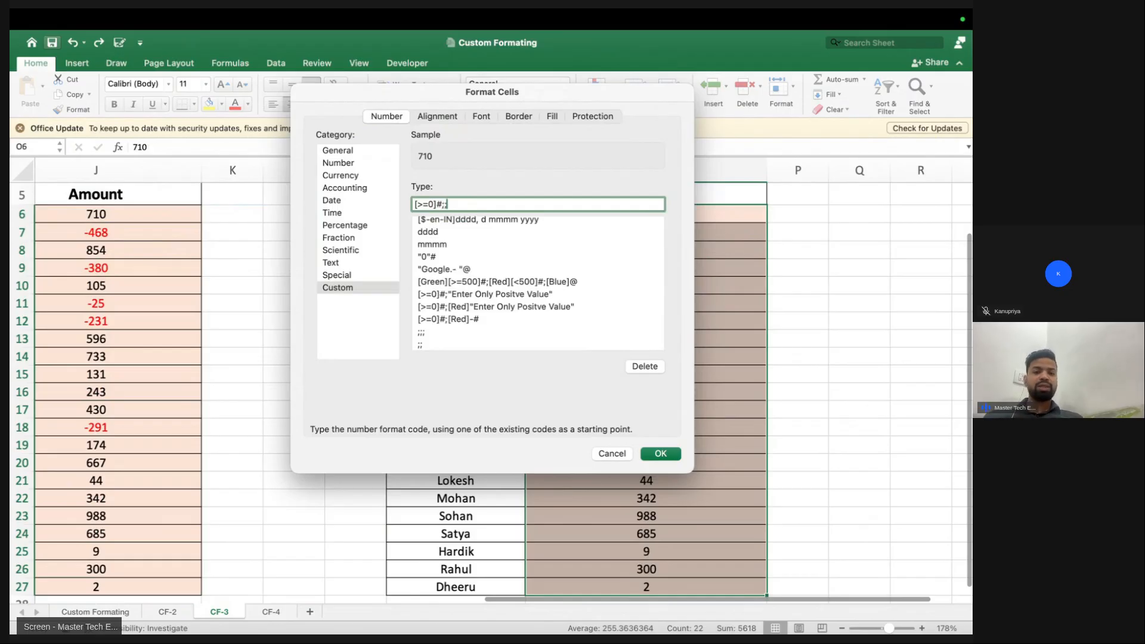
key(Return)
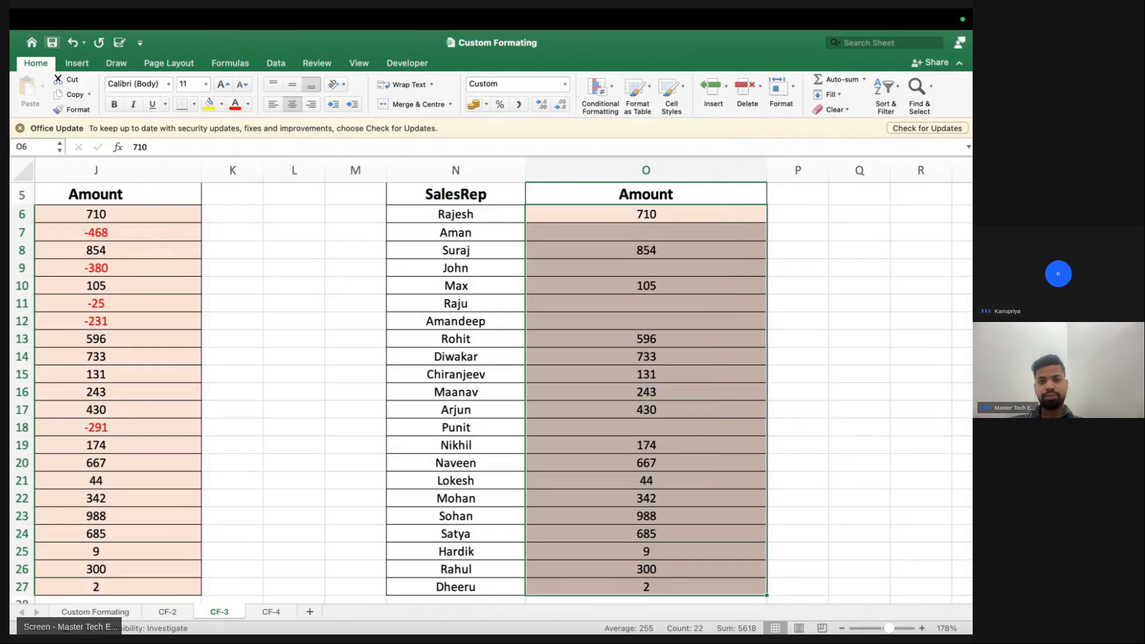
key(ctrl+Right)
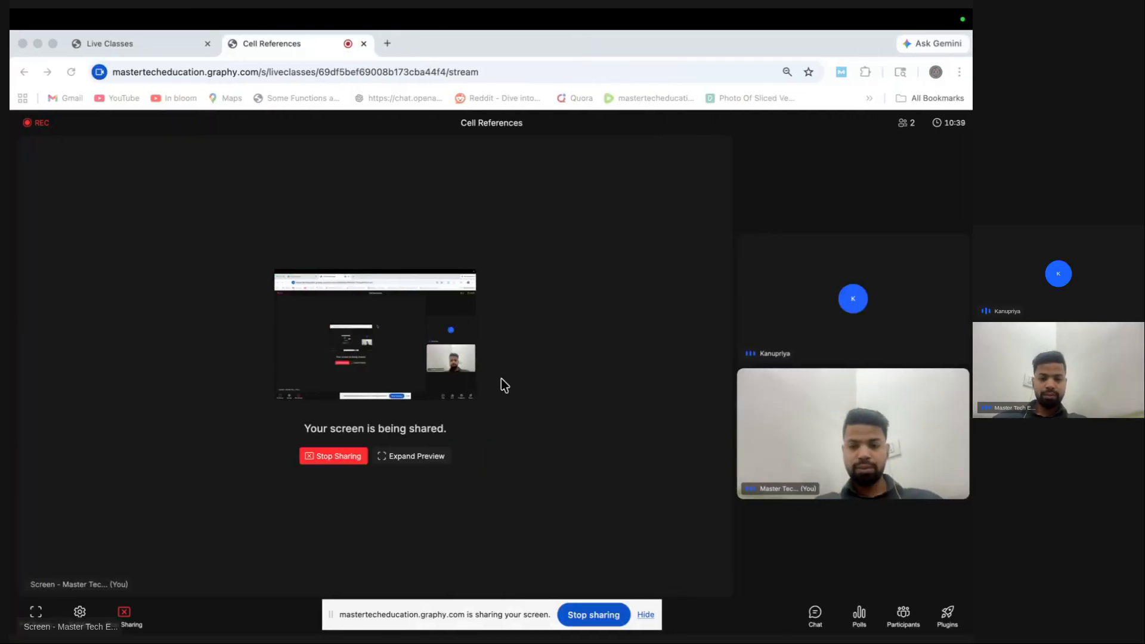
Dismiss the screen-sharing notice and return to the Custom Formating workbook's CF-3 sheet
click(646, 615)
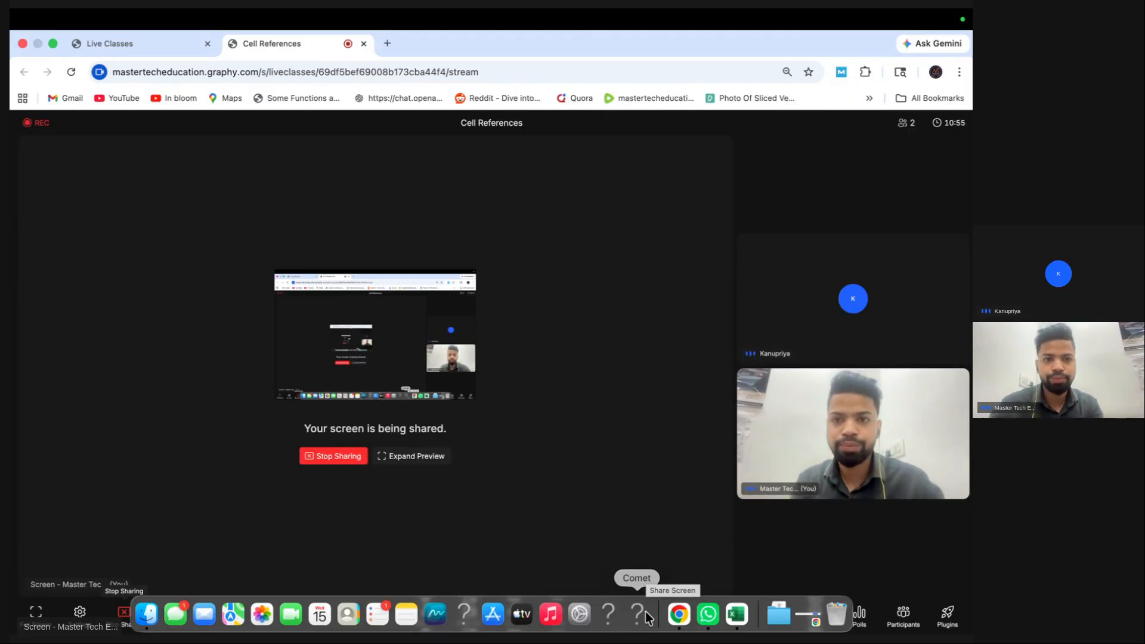
key(ctrl+Up)
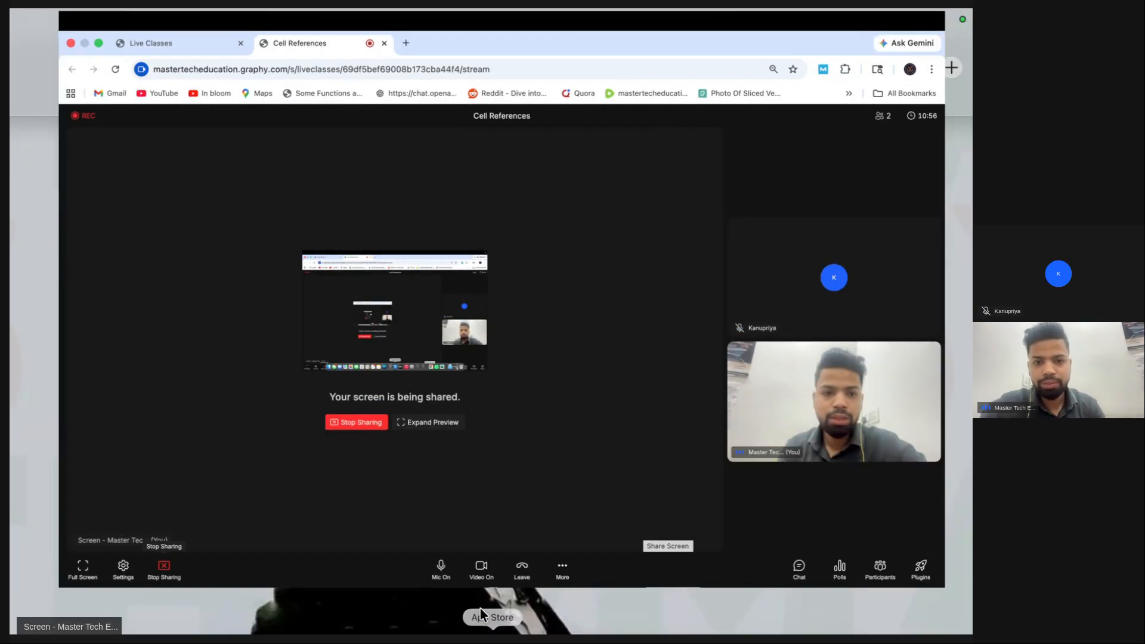
click(465, 78)
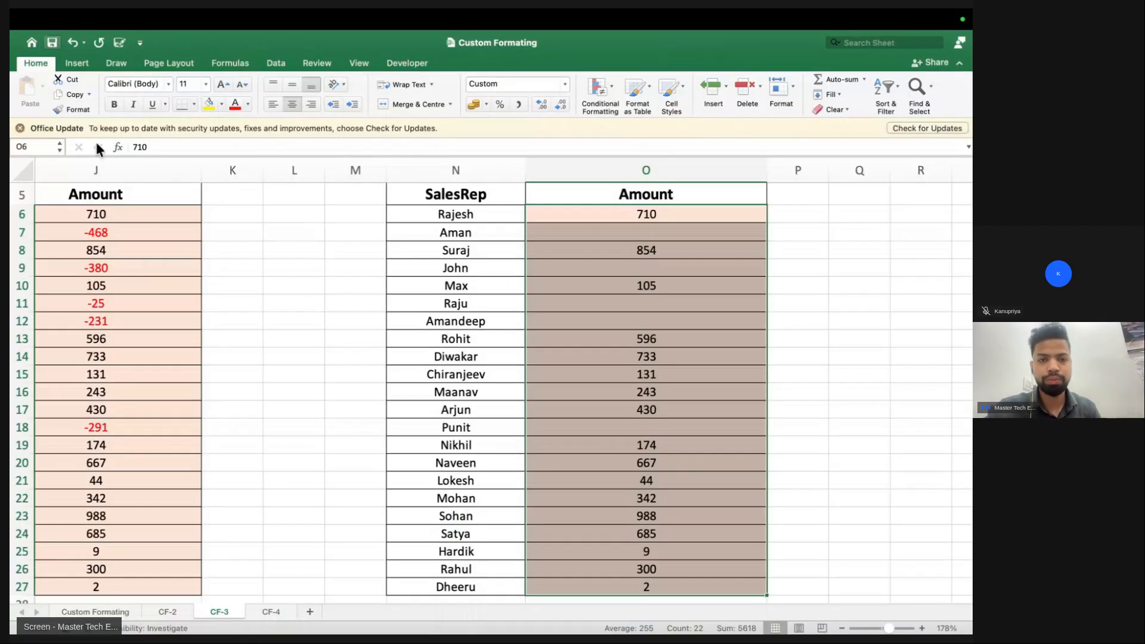
Close the Custom Formating workbook without saving its changes
mouse_move(23, 17)
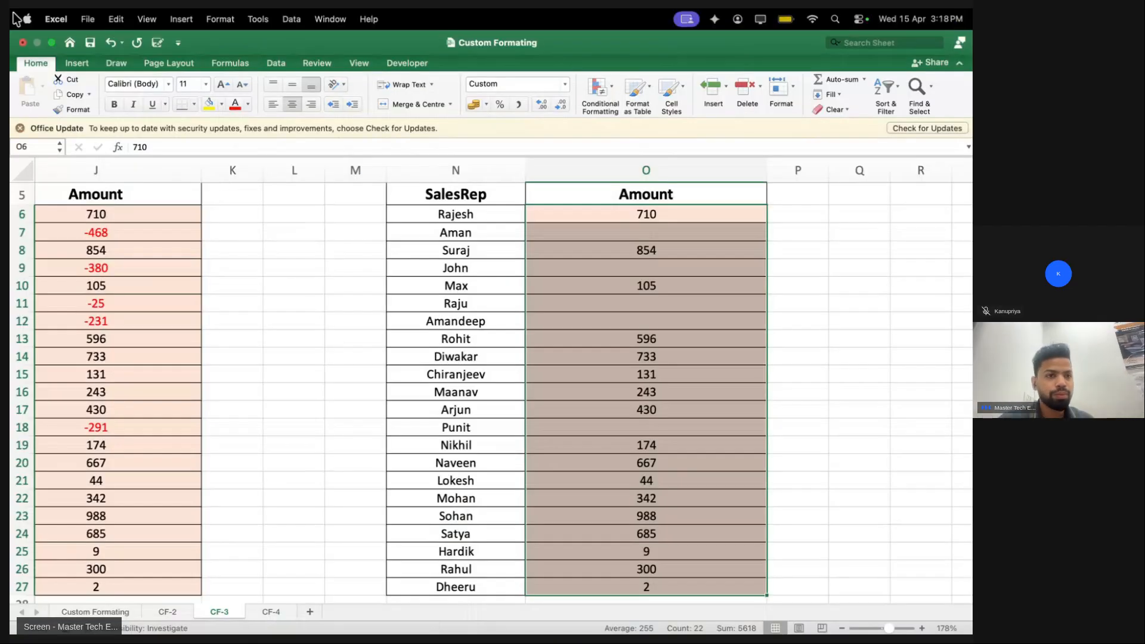
click(22, 43)
click(447, 363)
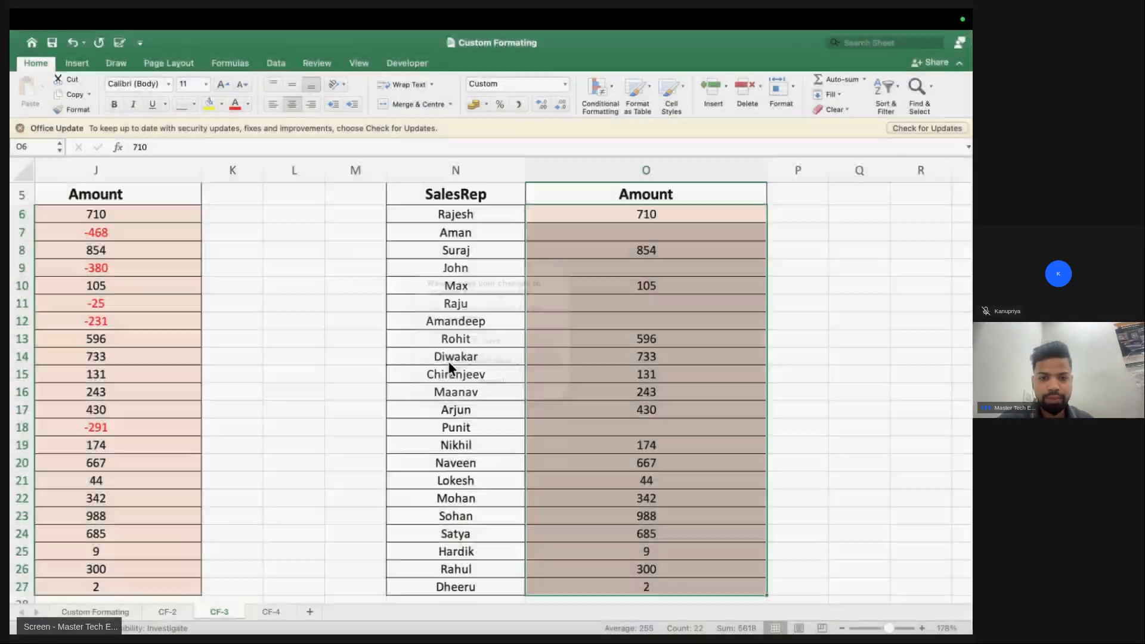
Search Spotlight for 'Cell References' and open the Cell Ref..xlsx workbook
key(super+space)
text(Cell)
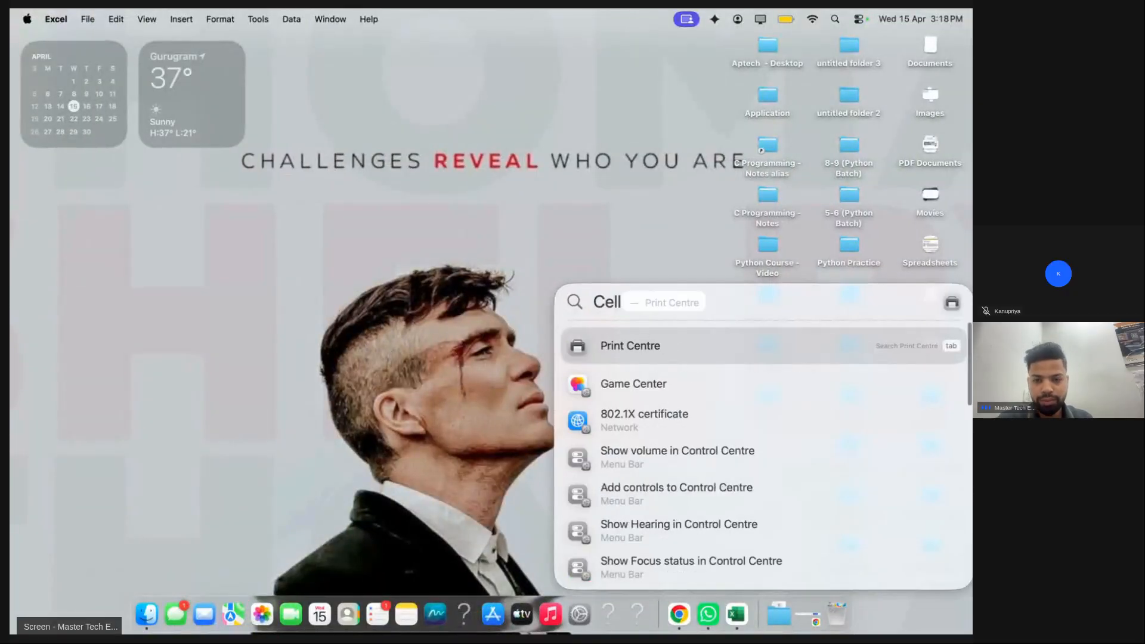
text( Referne)
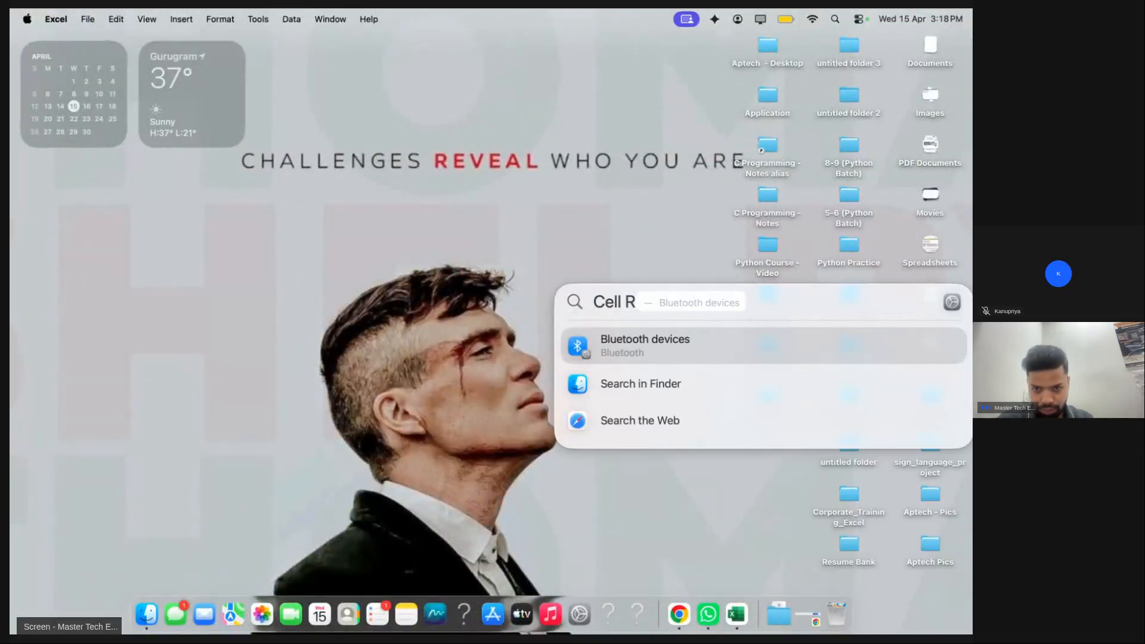
key(BackSpace)
key(BackSpace)
text(ences)
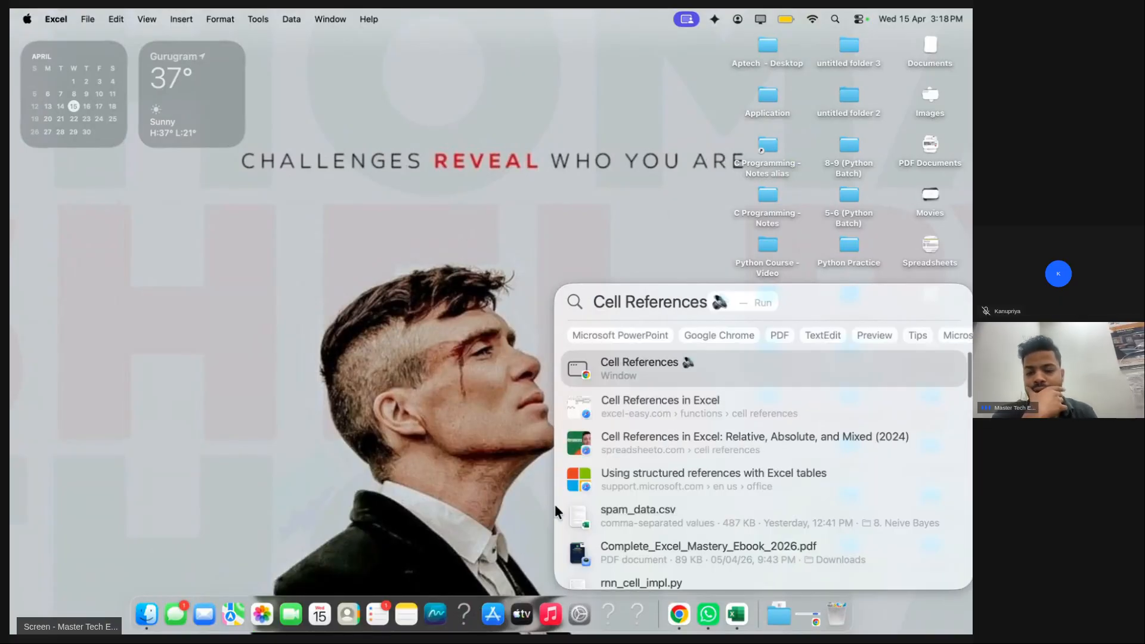
scroll(614, 463, down, 3)
scroll(614, 462, down, 5)
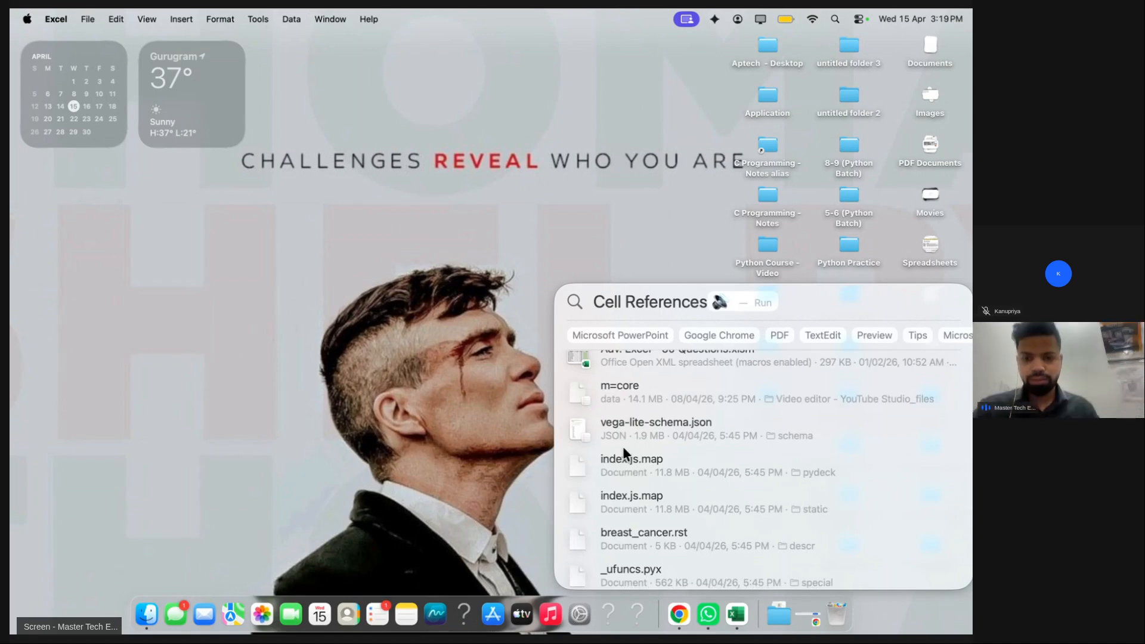
key(BackSpace)
key(BackSpace)
key(BackSpace)
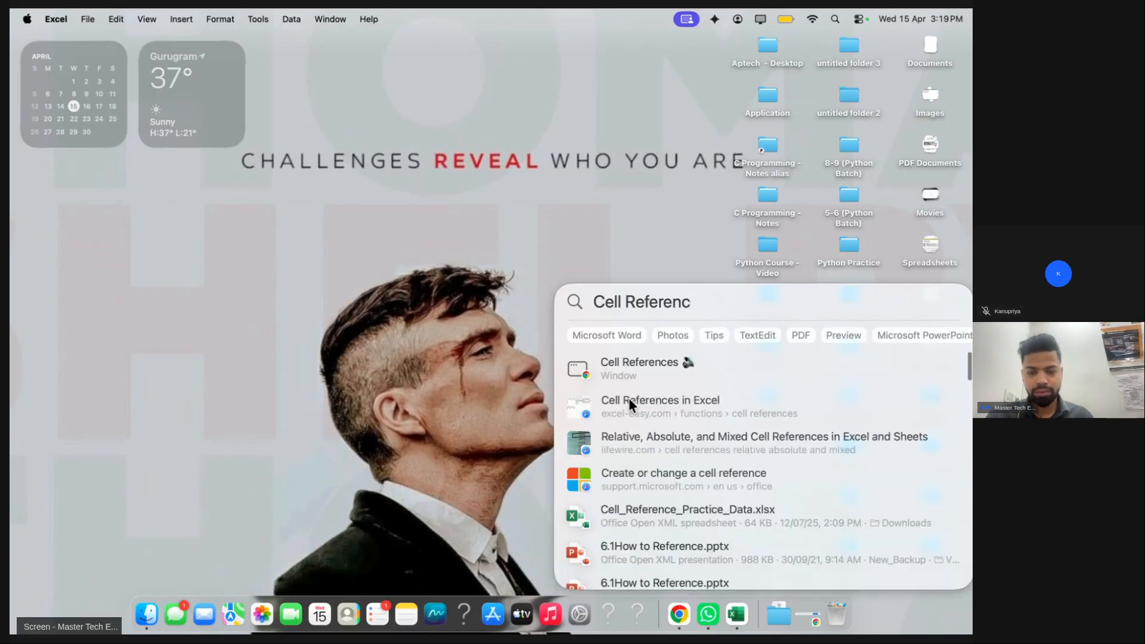
scroll(638, 455, down, 1)
scroll(638, 455, down, 4)
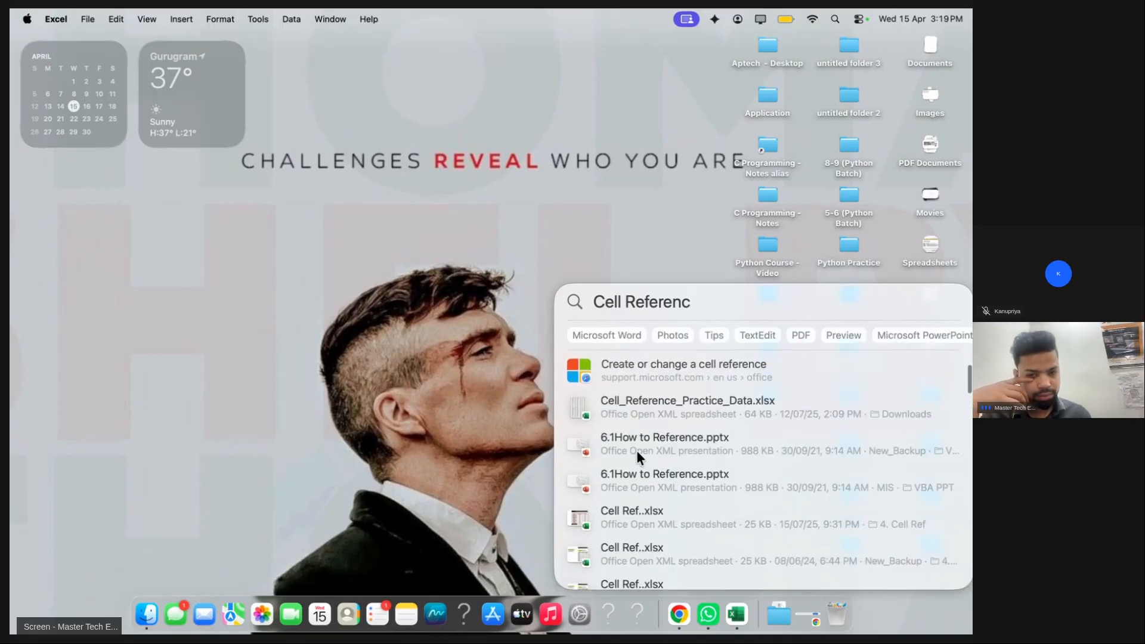
click(634, 451)
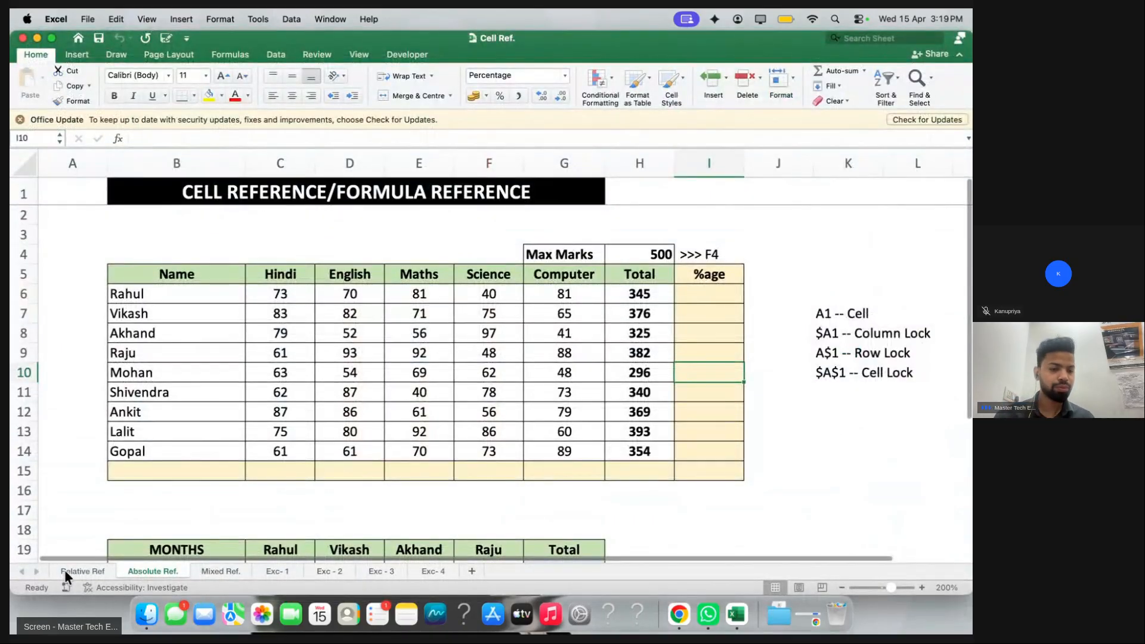
On the Relative Ref sheet, select C9 and C13, then switch to the Chrome class
click(64, 570)
click(231, 357)
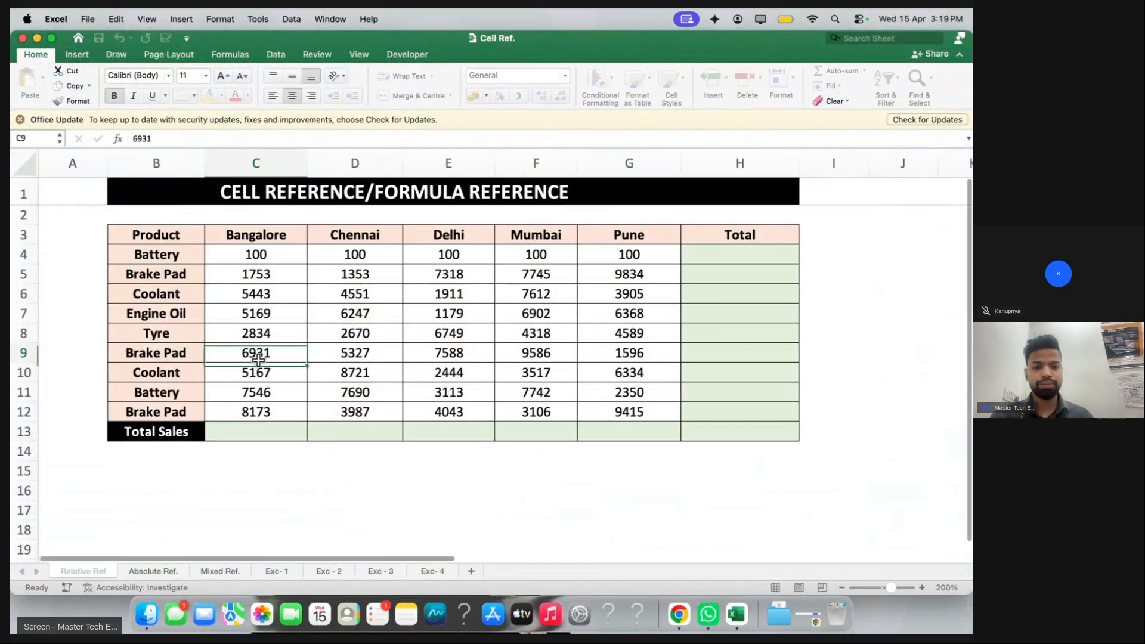
click(287, 428)
key(ctrl+Right)
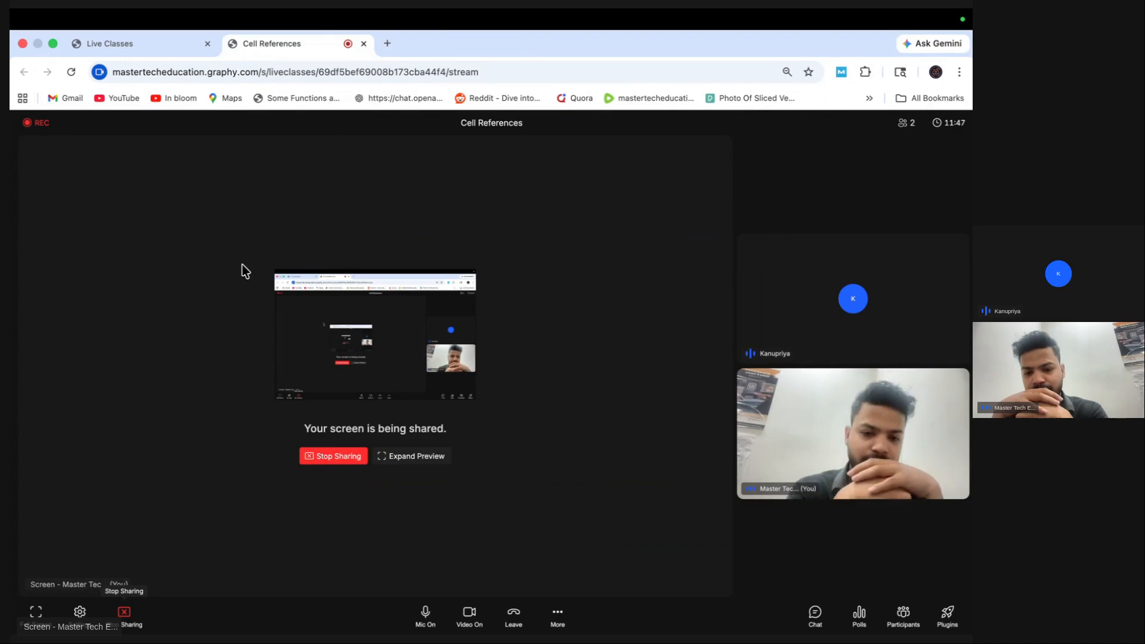
Look through the class's More options, Polls and Plugins panels, then return to Excel
click(558, 616)
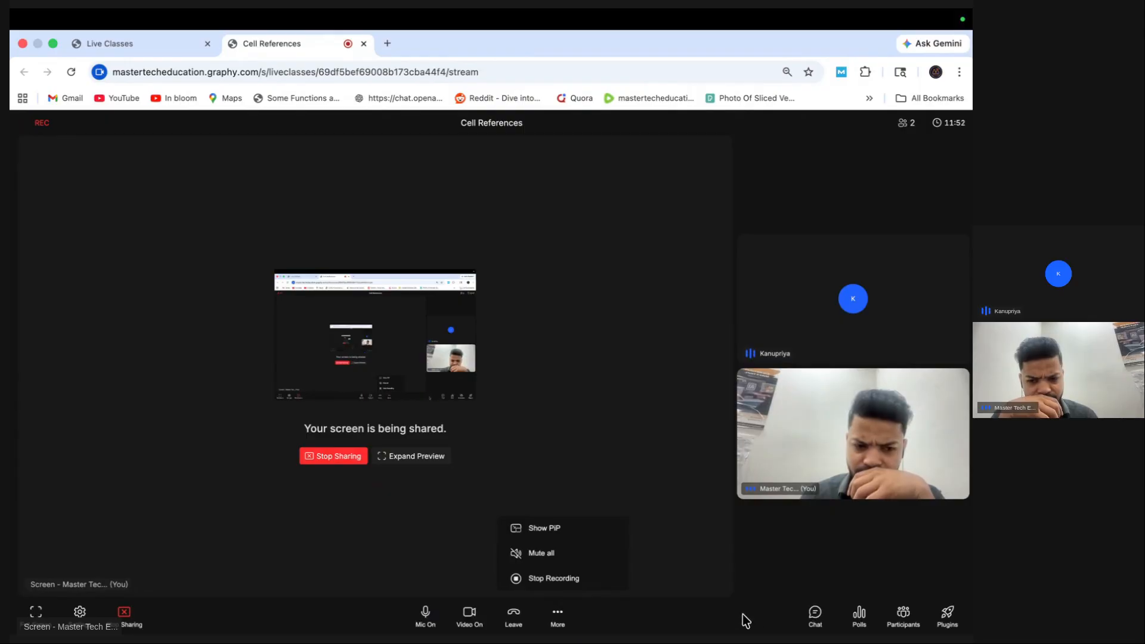
click(864, 623)
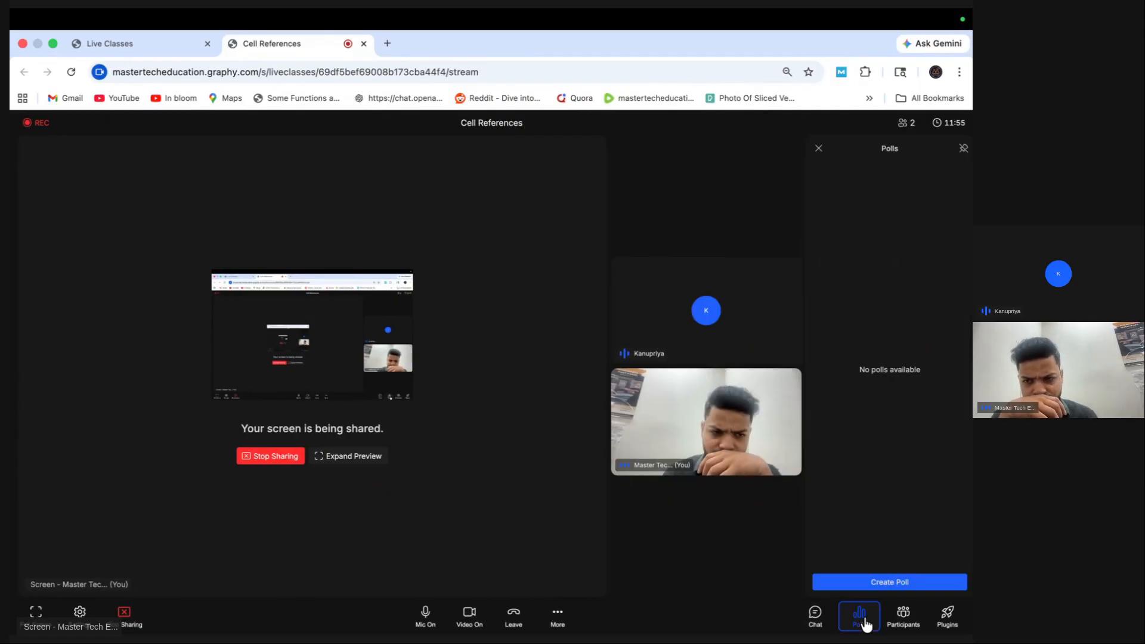
click(819, 149)
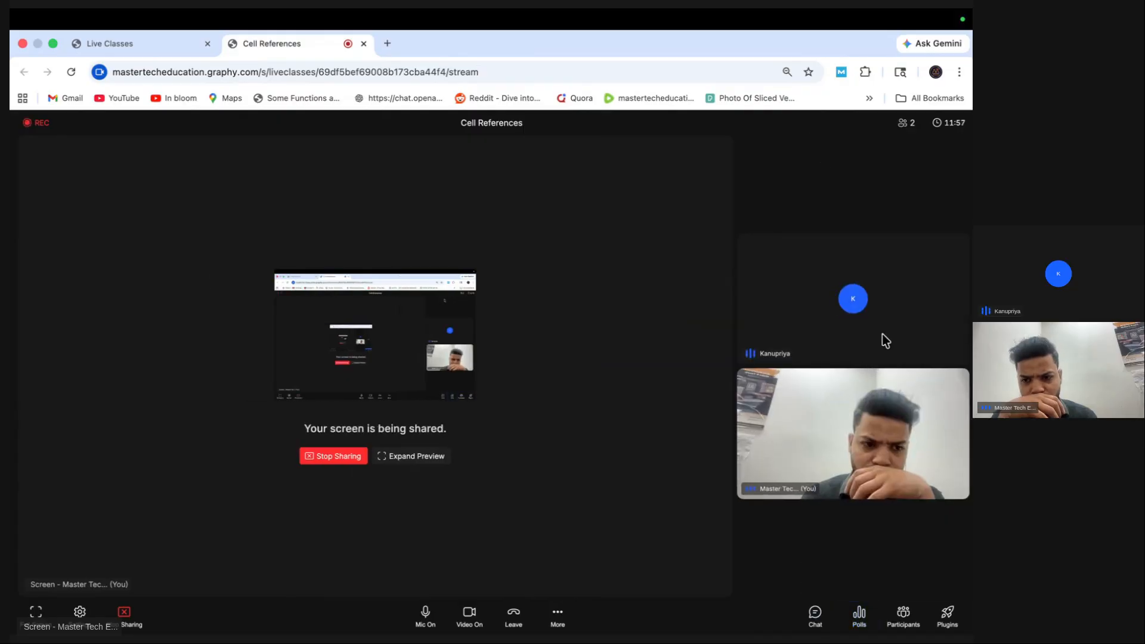
click(946, 617)
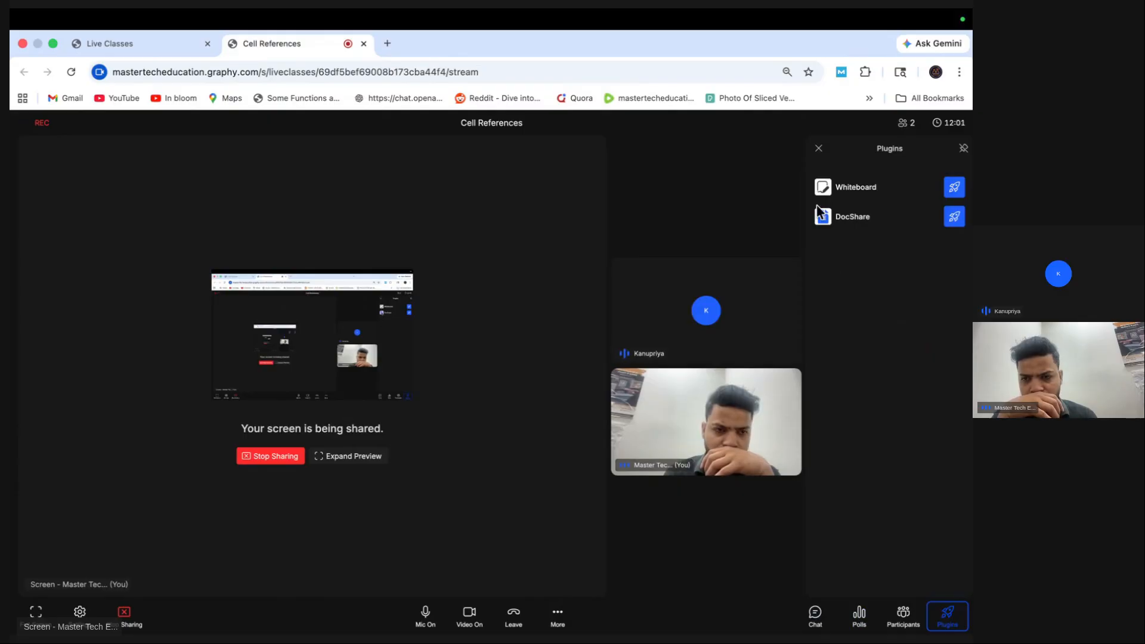
click(818, 149)
key(ctrl+Left)
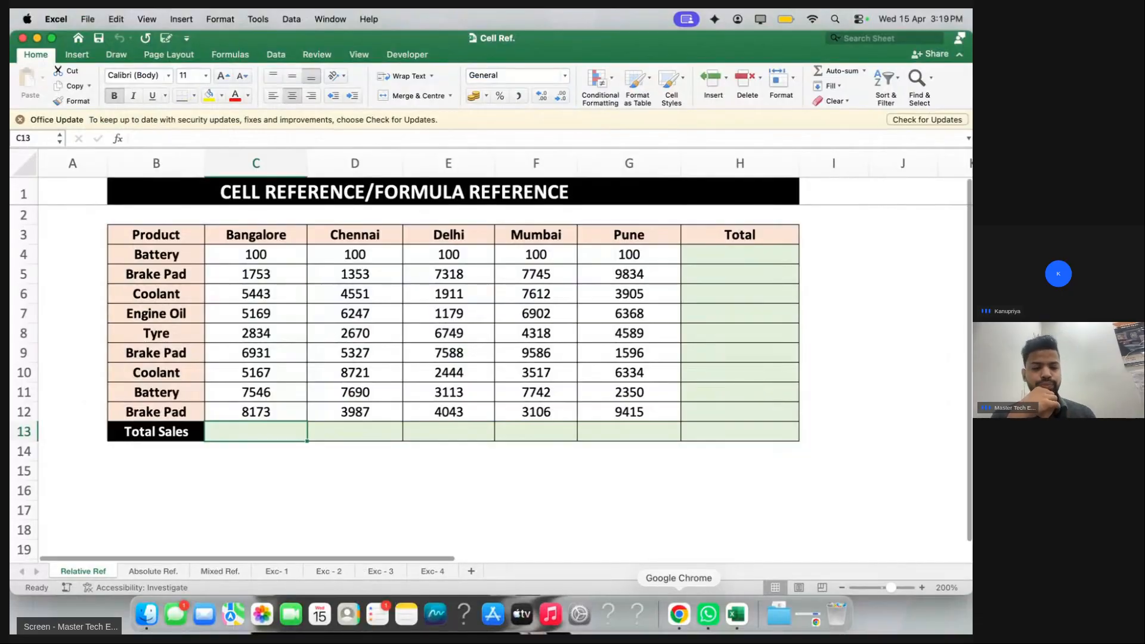
click(292, 566)
scroll(243, 491, up, 3)
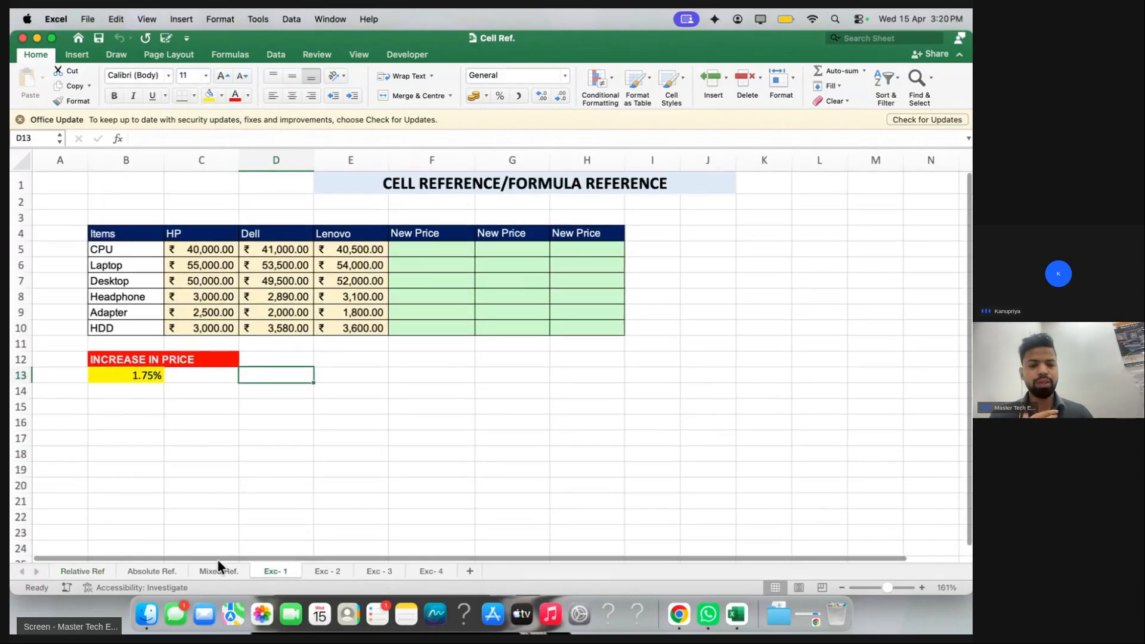
click(165, 572)
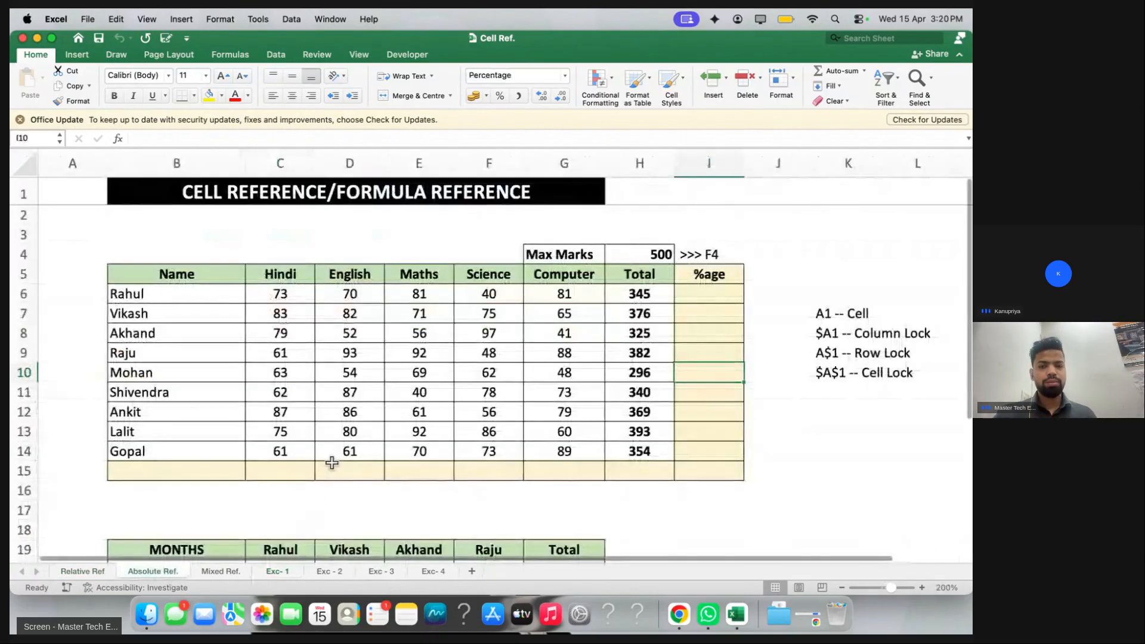
key(ctrl+Right)
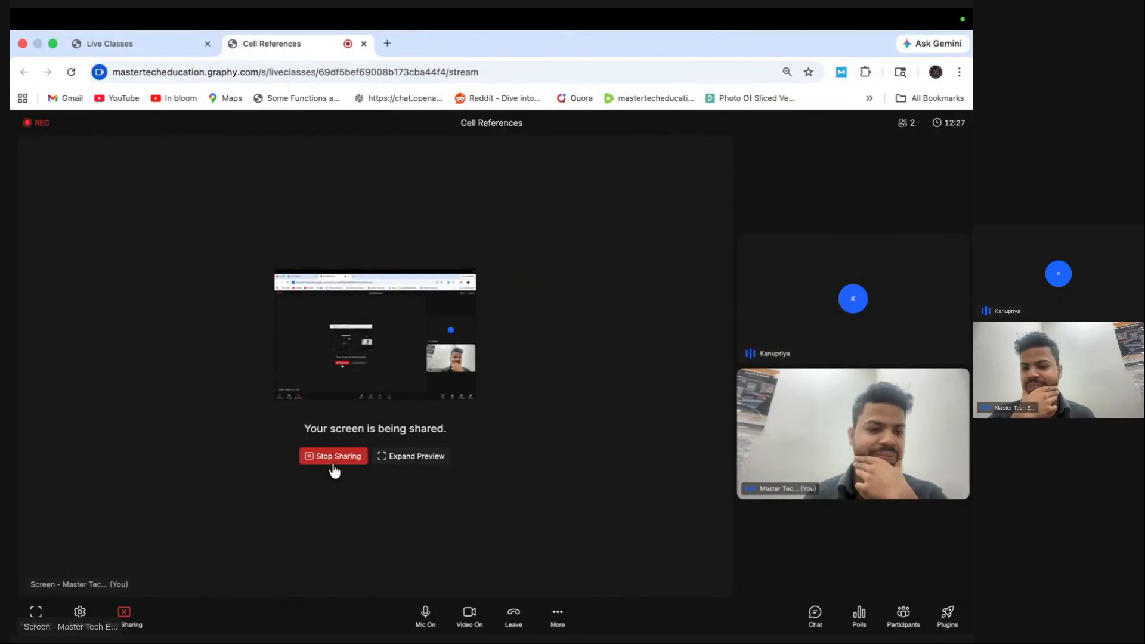
key(ctrl+Left)
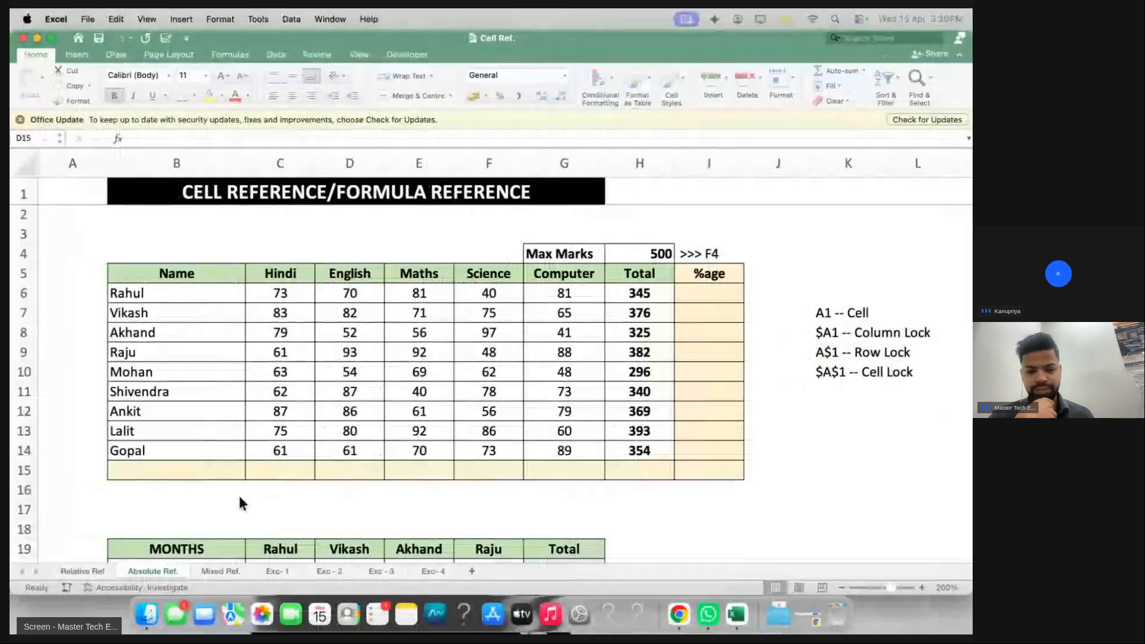
click(99, 569)
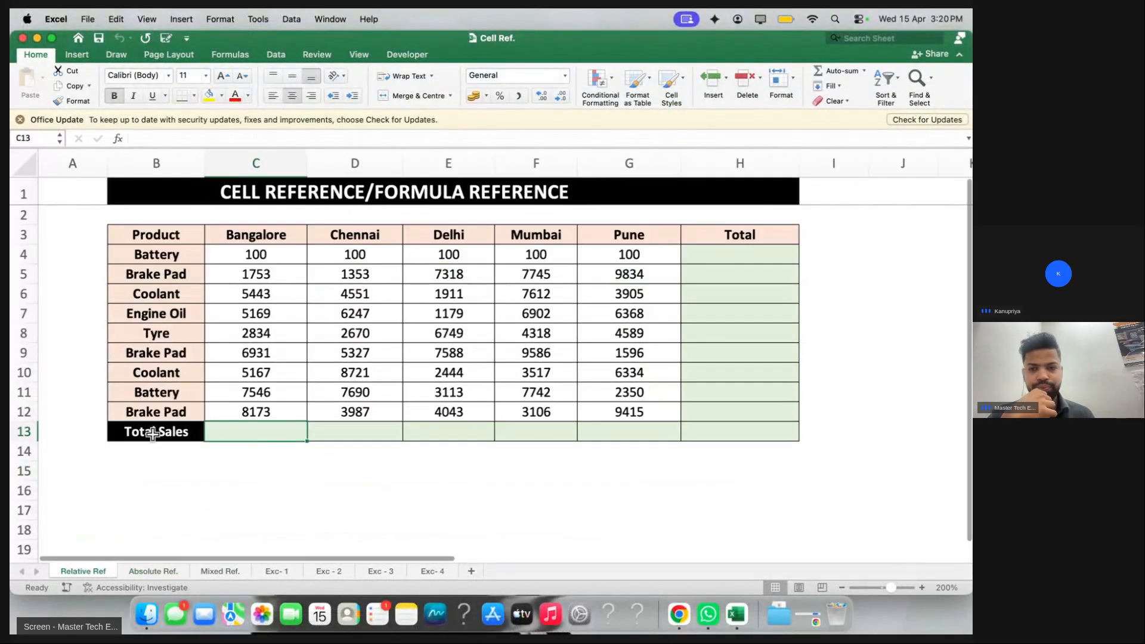
scroll(233, 399, right, 10)
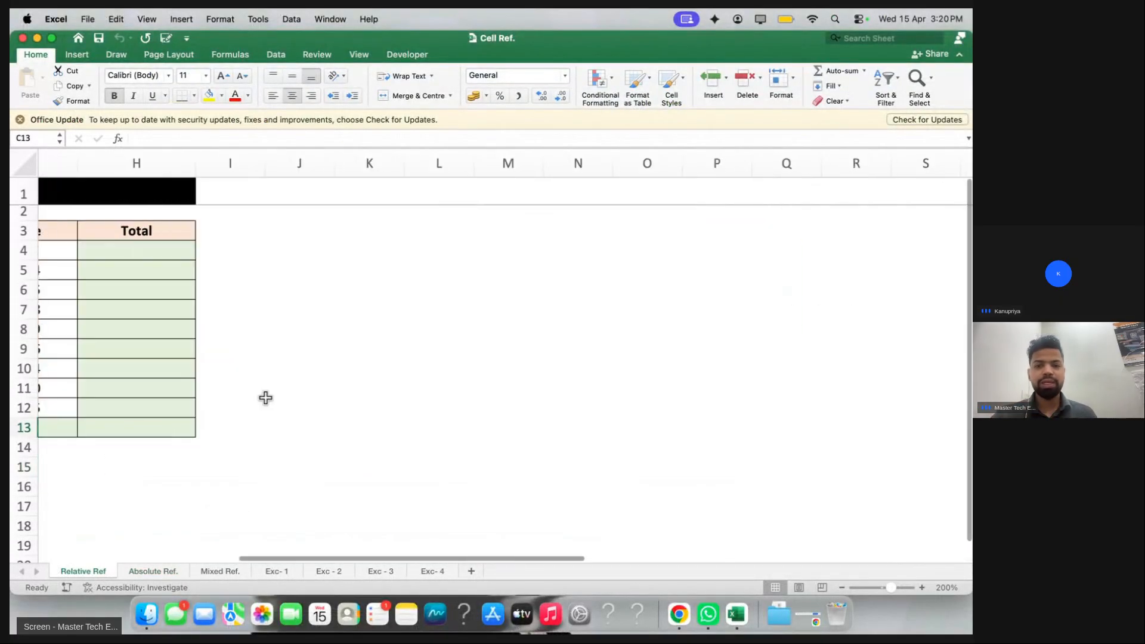
Zoom the sheet to 316% and enter the heading 'Cell : Column & Row' in K4
click(360, 262)
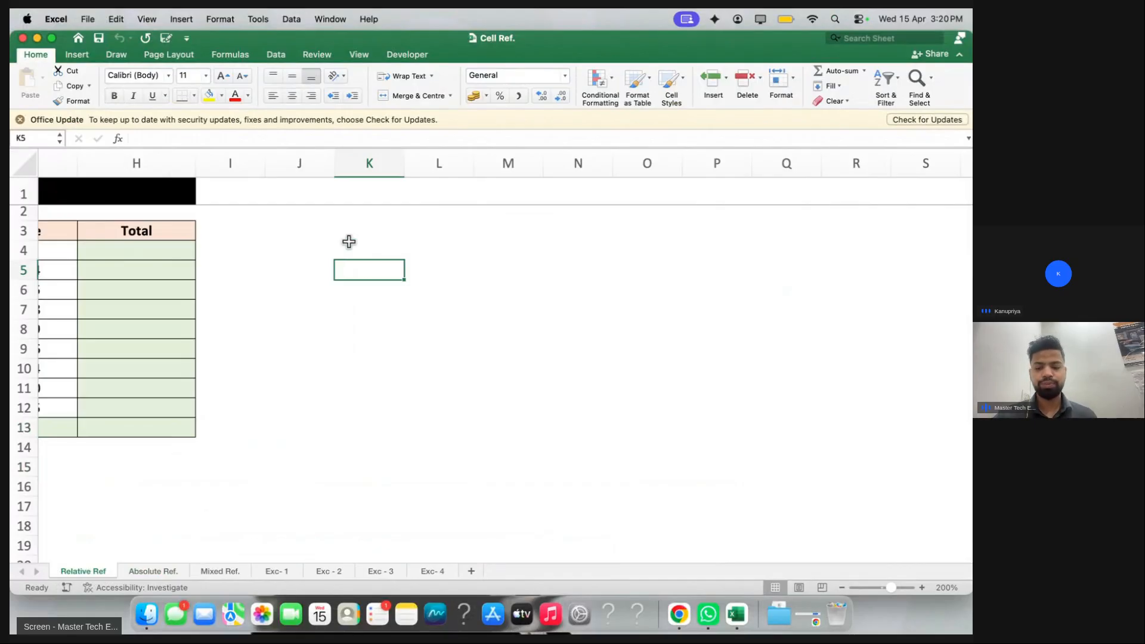
key(super+shift+equal)
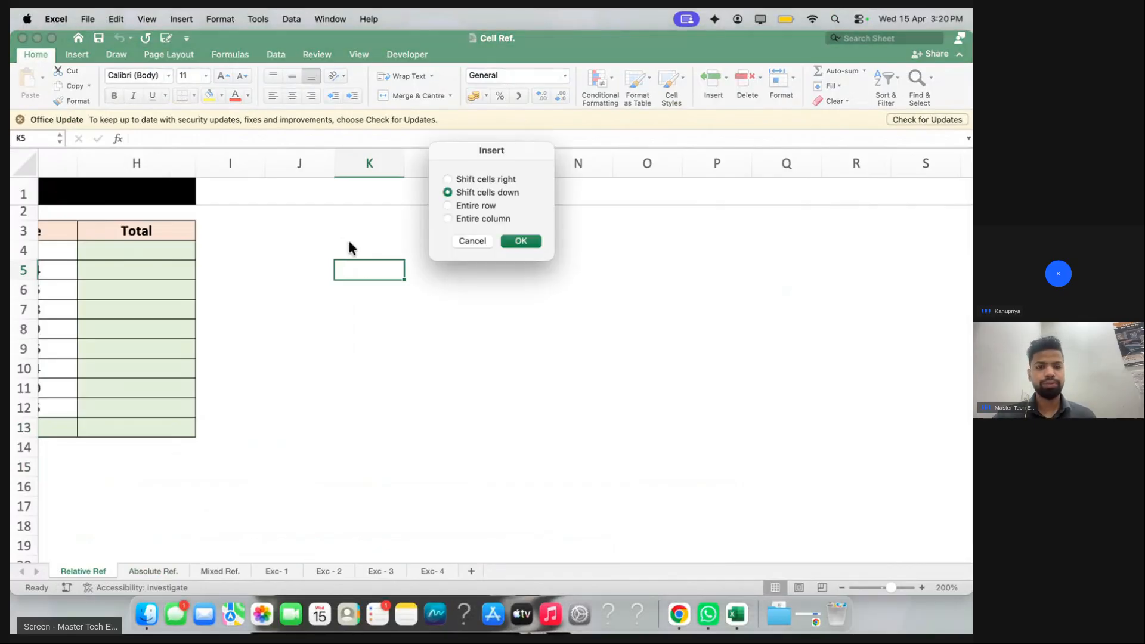
click(473, 241)
click(358, 248)
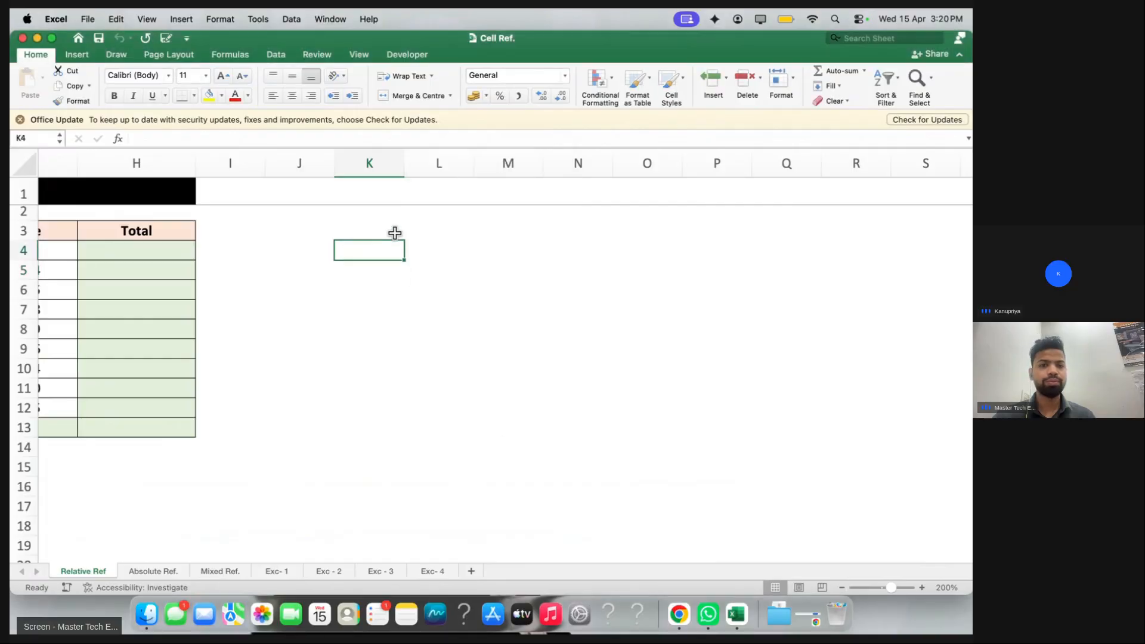
click(901, 584)
text(Cell )
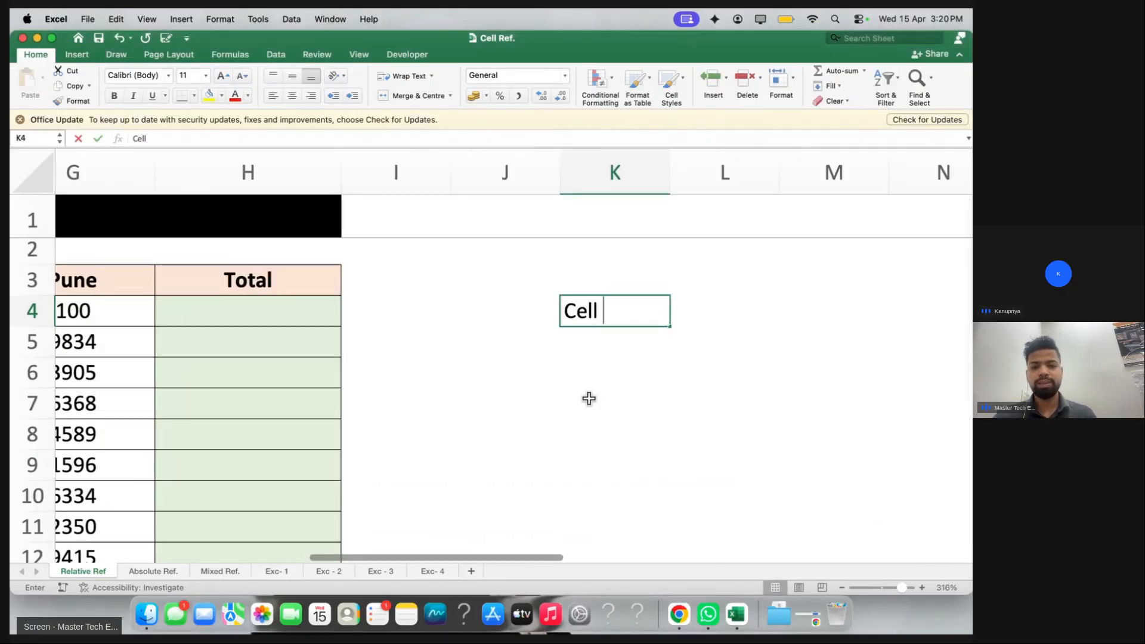
text(: Colu)
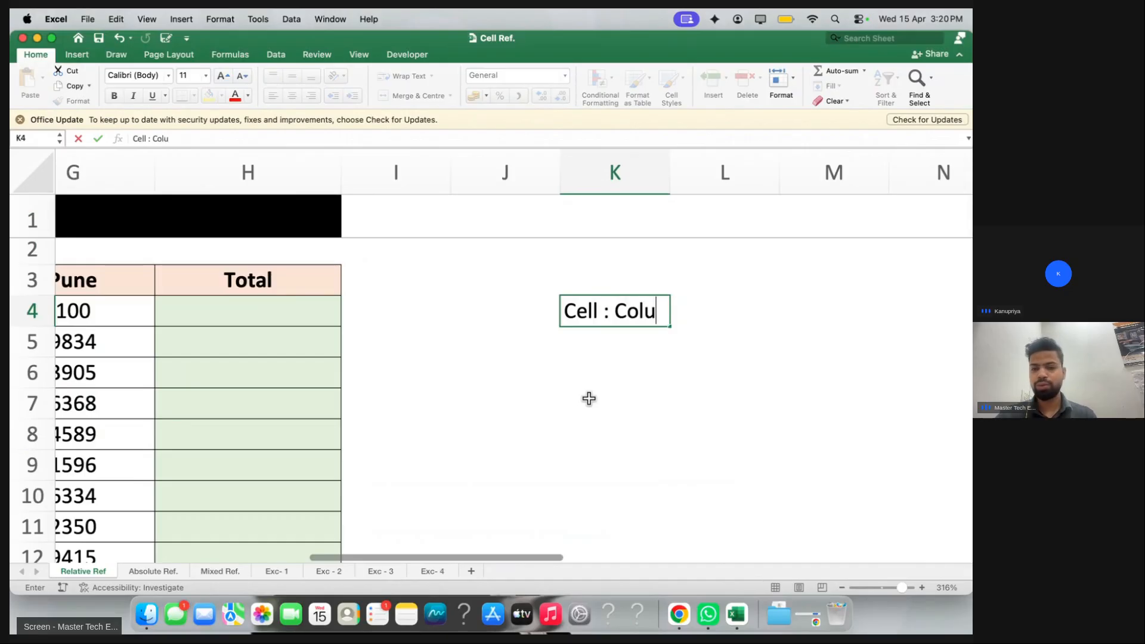
text(mn & Row)
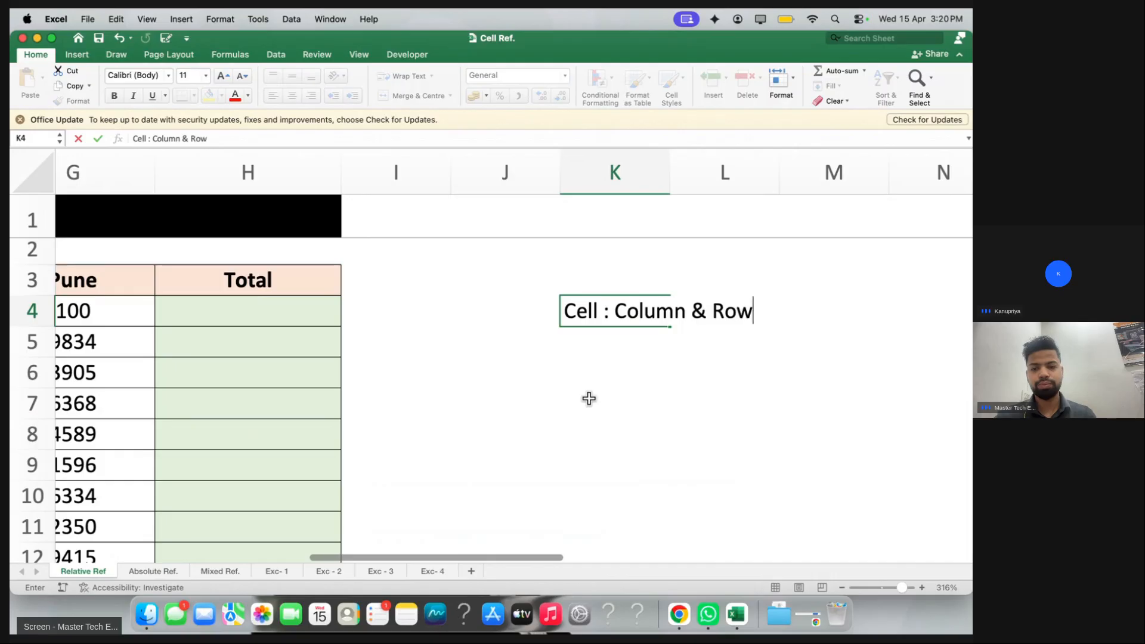
key(Return)
Enter the note 'A1 -- Two Direc.' in K6
key(Down)
text(A1)
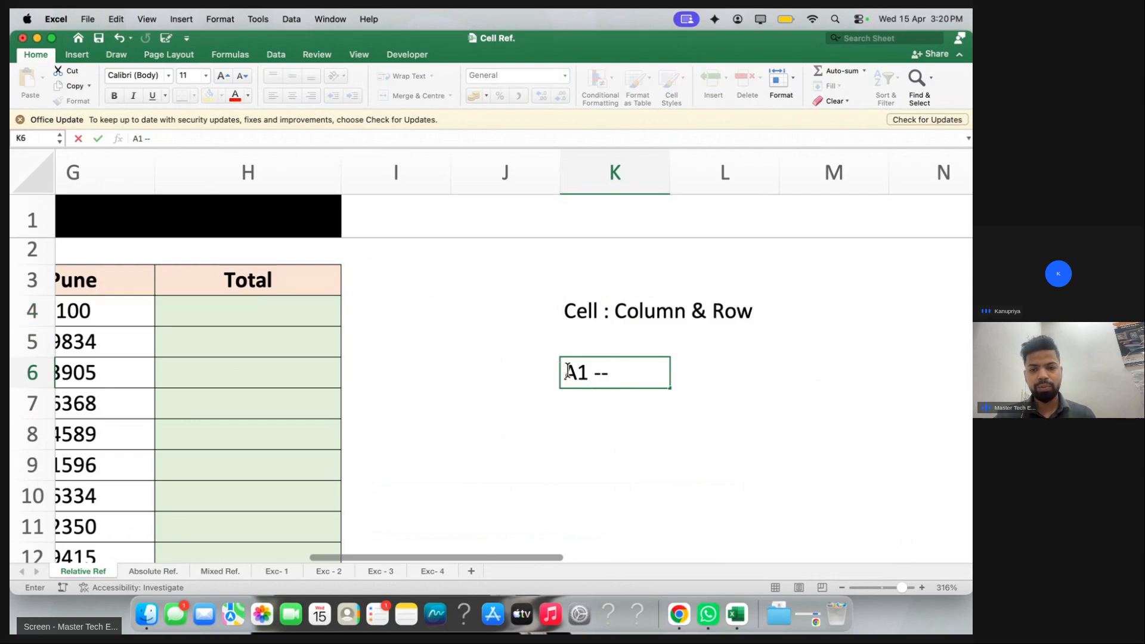
click(621, 370)
text(Two Di)
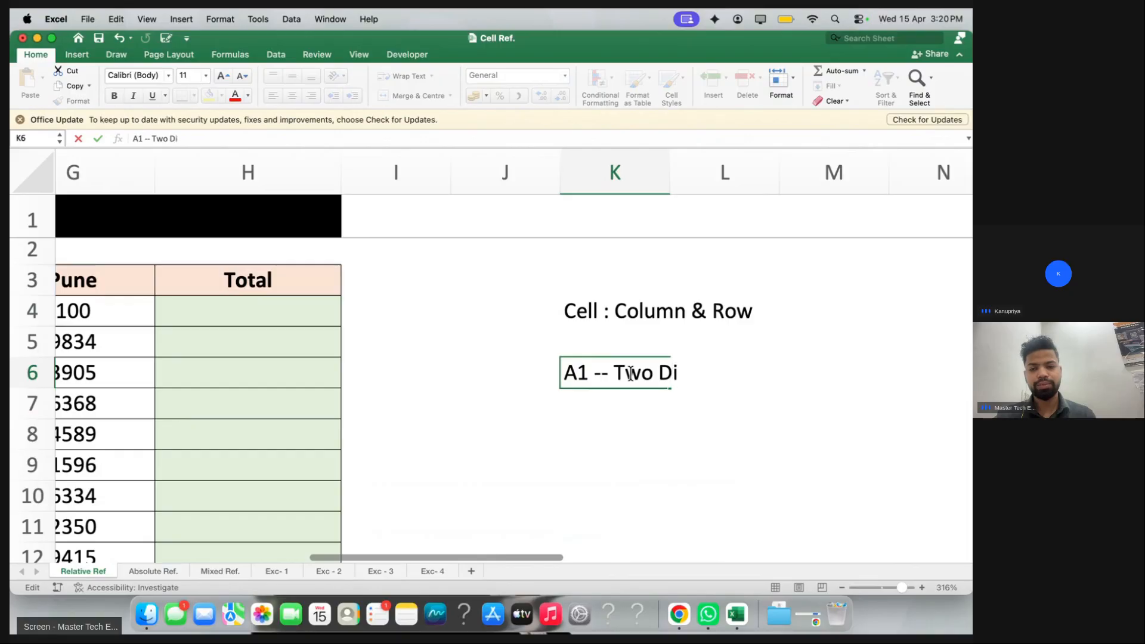
text(cr)
key(BackSpace)
text(e.)
key(BackSpace)
key(BackSpace)
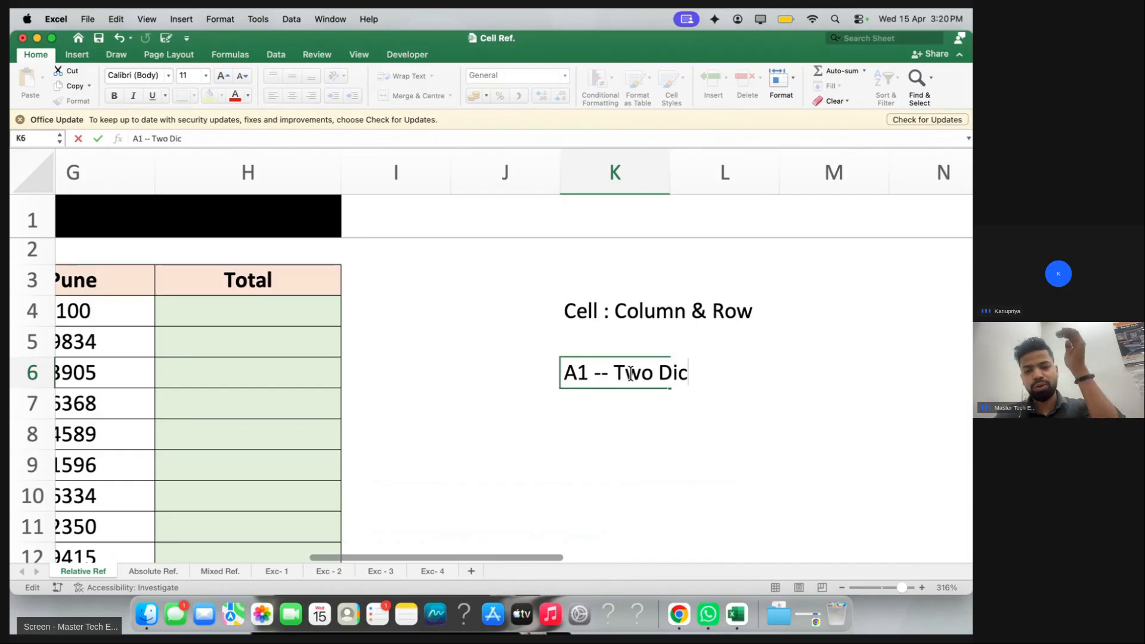
key(BackSpace)
text(re..)
key(Return)
key(Return)
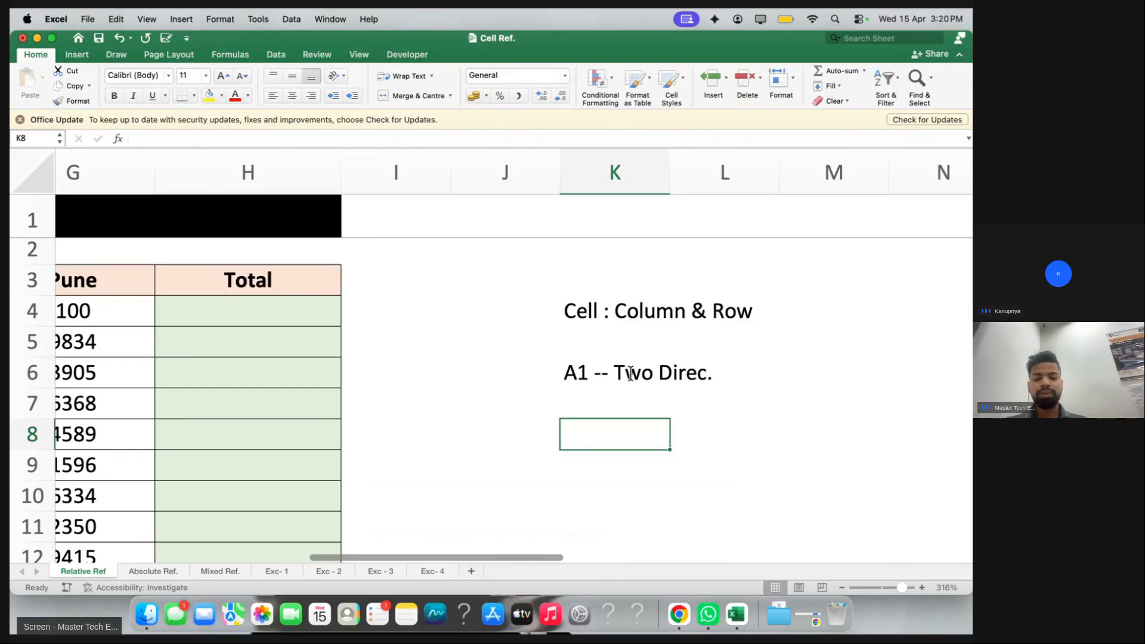
Enter 'A-- Column wise --- B, C, D, E, F' in K8 and make it bold
text(A)
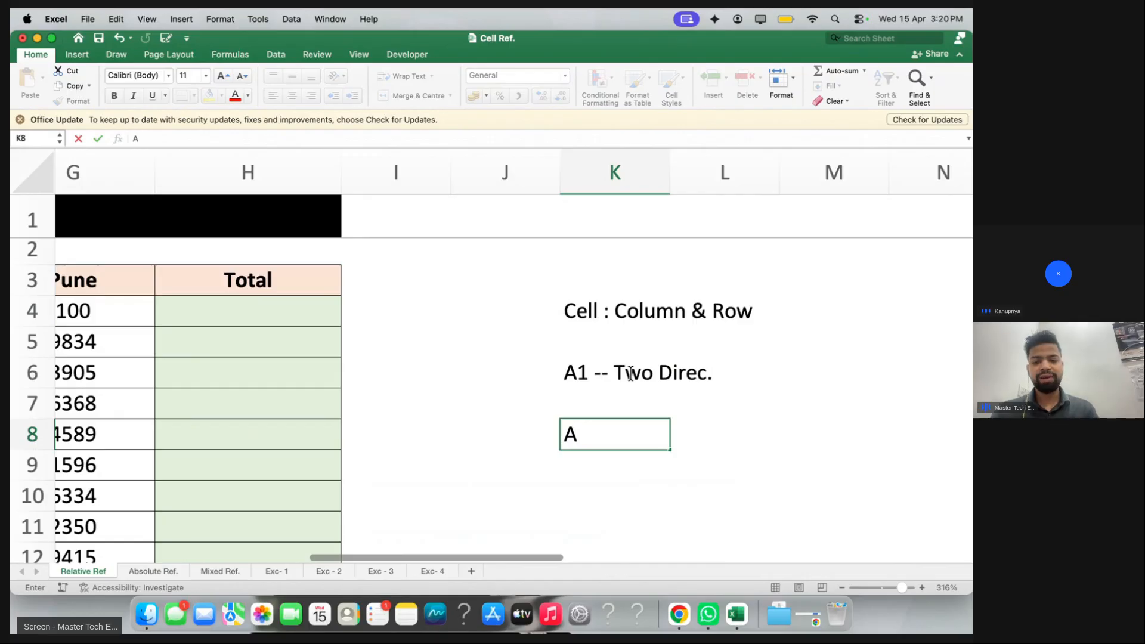
text(-- Column w)
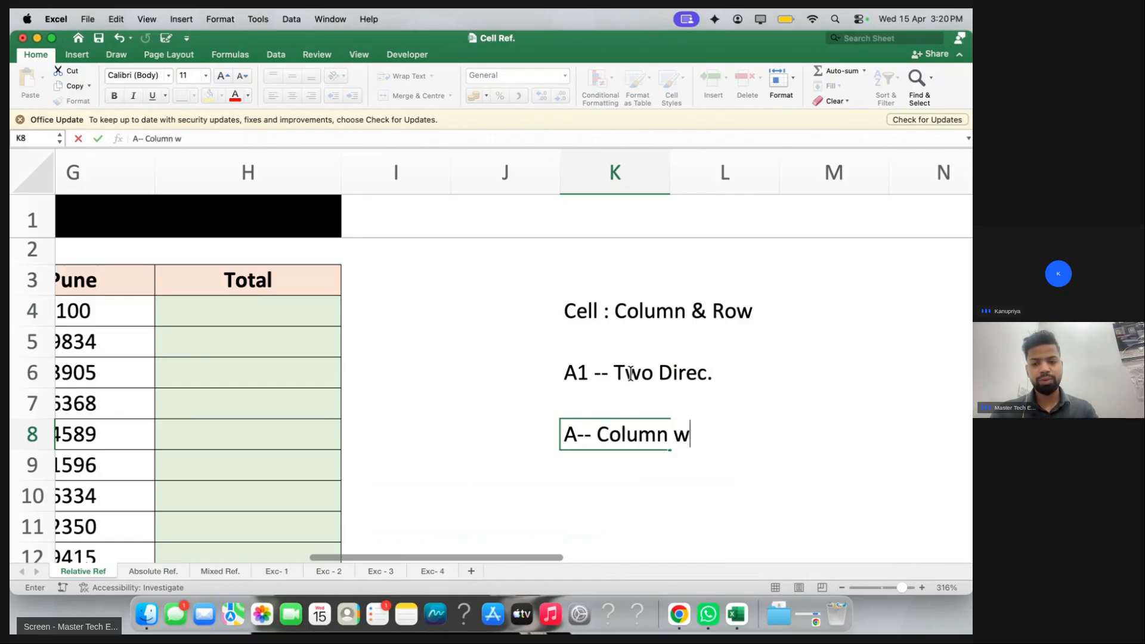
text(ise --- B, C, D, E, G)
key(BackSpace)
text(F)
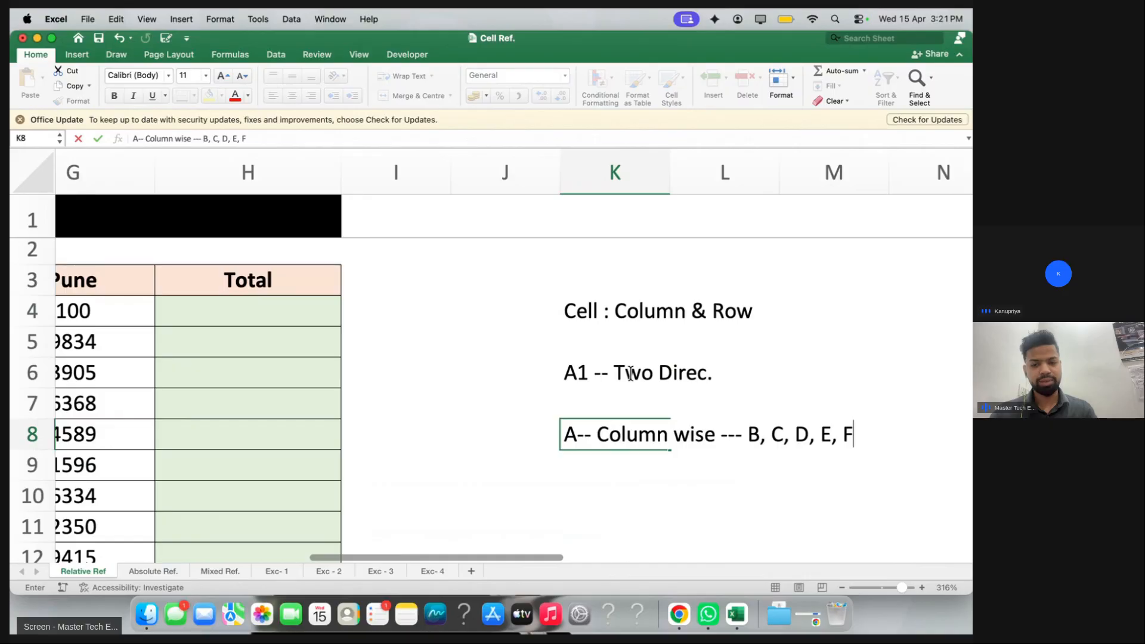
key(Return)
scroll(624, 403, down, 1)
click(567, 396)
key(super+b)
Enter the note 'Column Lock : $A' in K9
click(580, 425)
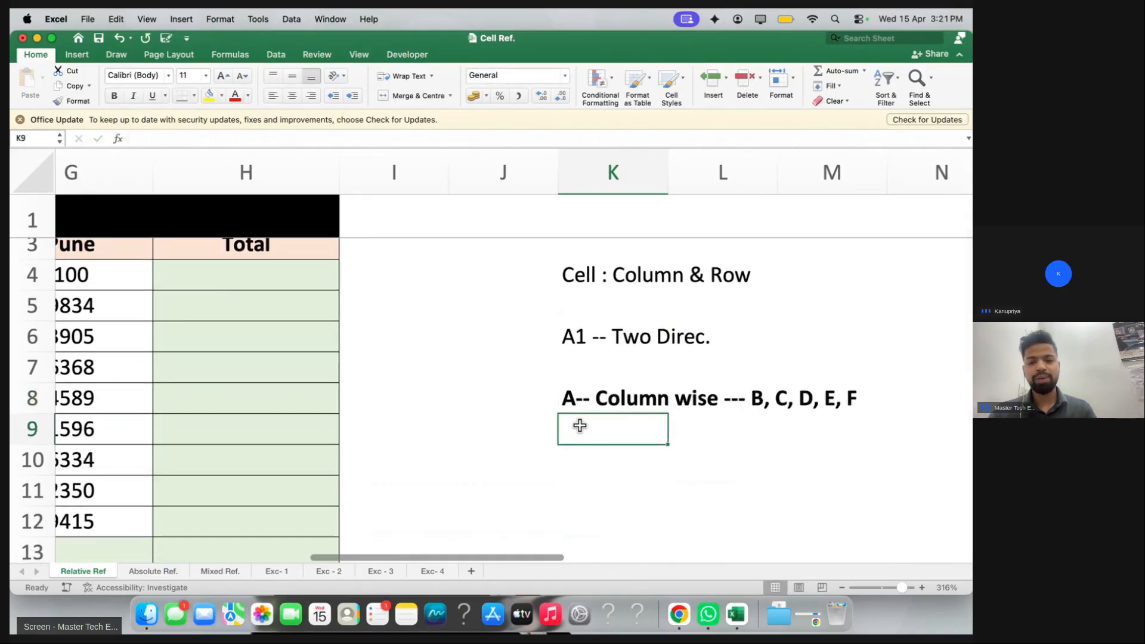
text(Column )
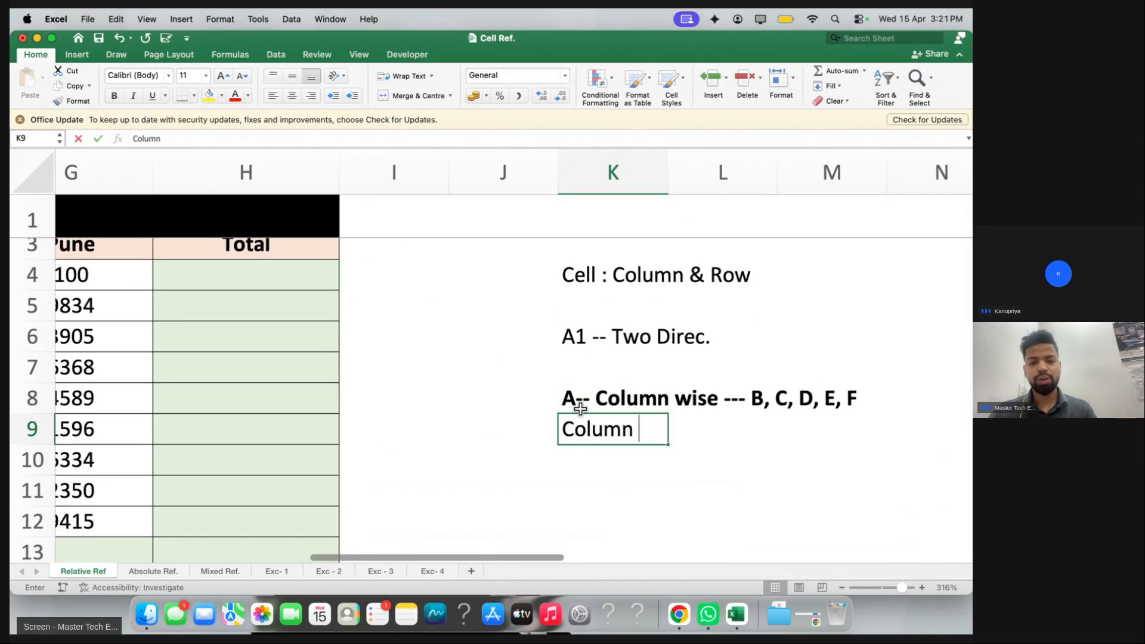
text(Lock : $A)
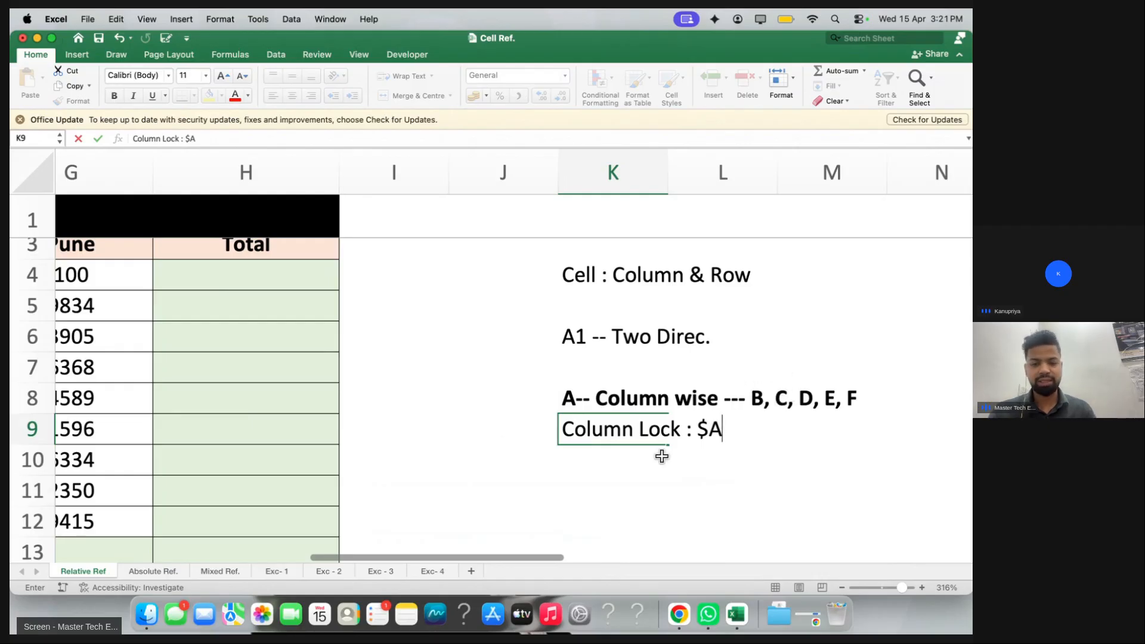
key(Return)
Enter the note '1 - Row Wise --- 2,3,4,5,6..' in K11 and make it bold
click(583, 492)
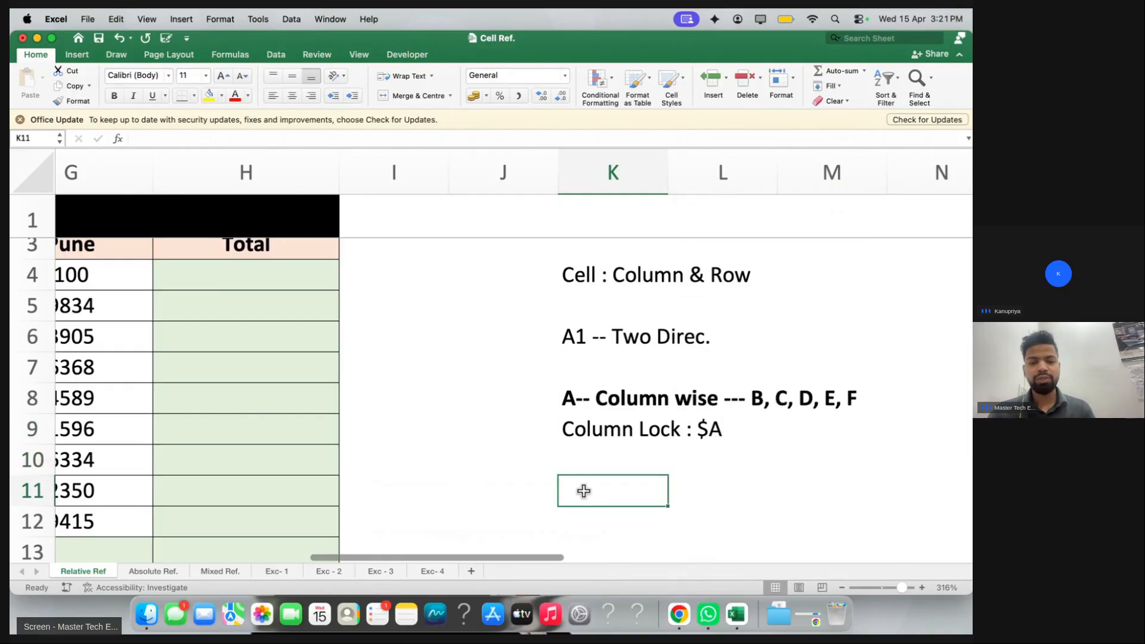
text(1 --)
text(Rw)
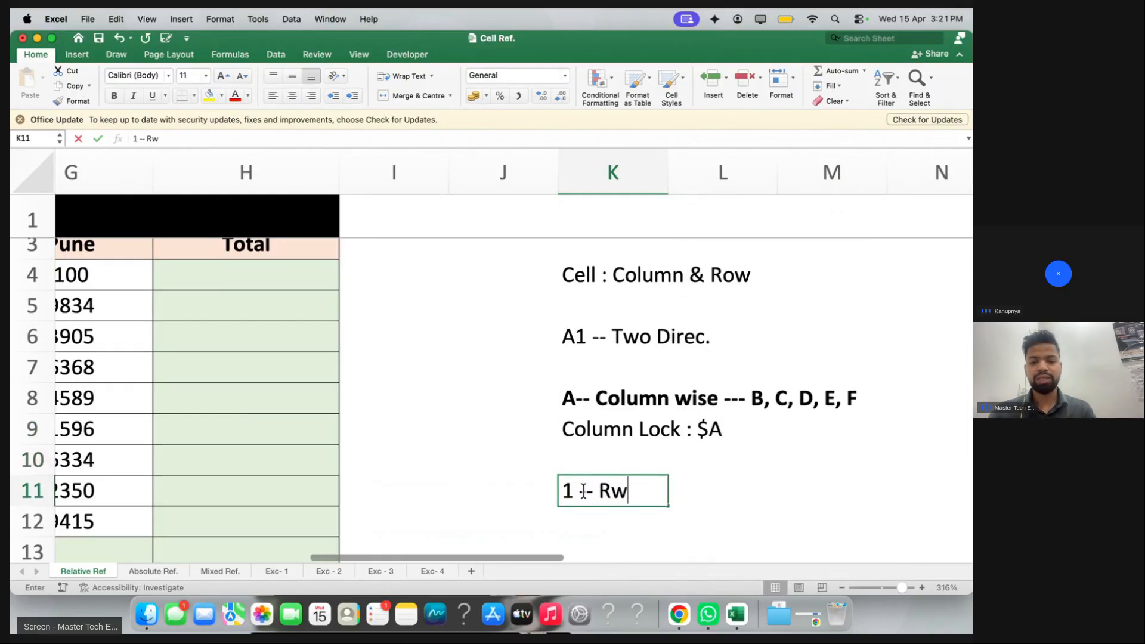
key(BackSpace)
text(ow Wise --)
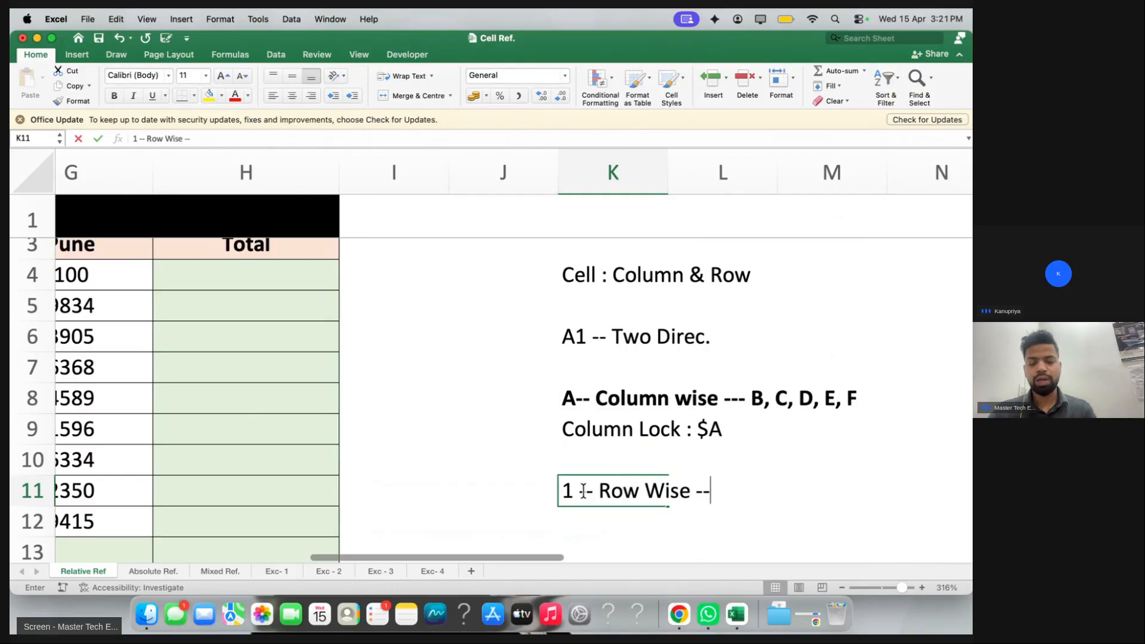
text(- 2,3,4,5,6)
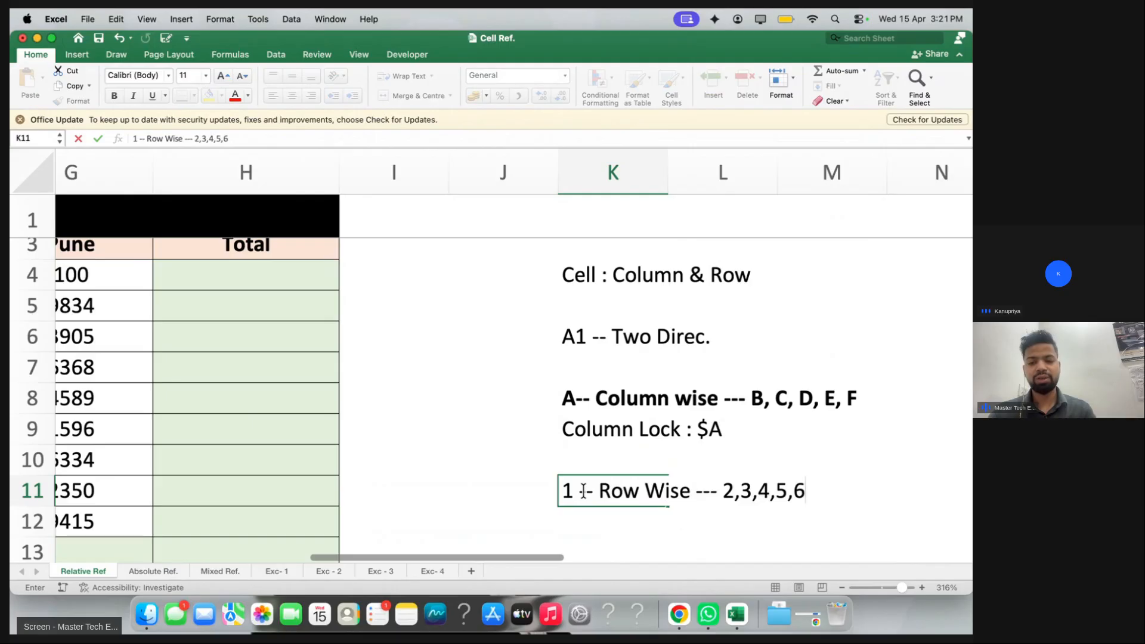
text(..)
key(Return)
click(577, 493)
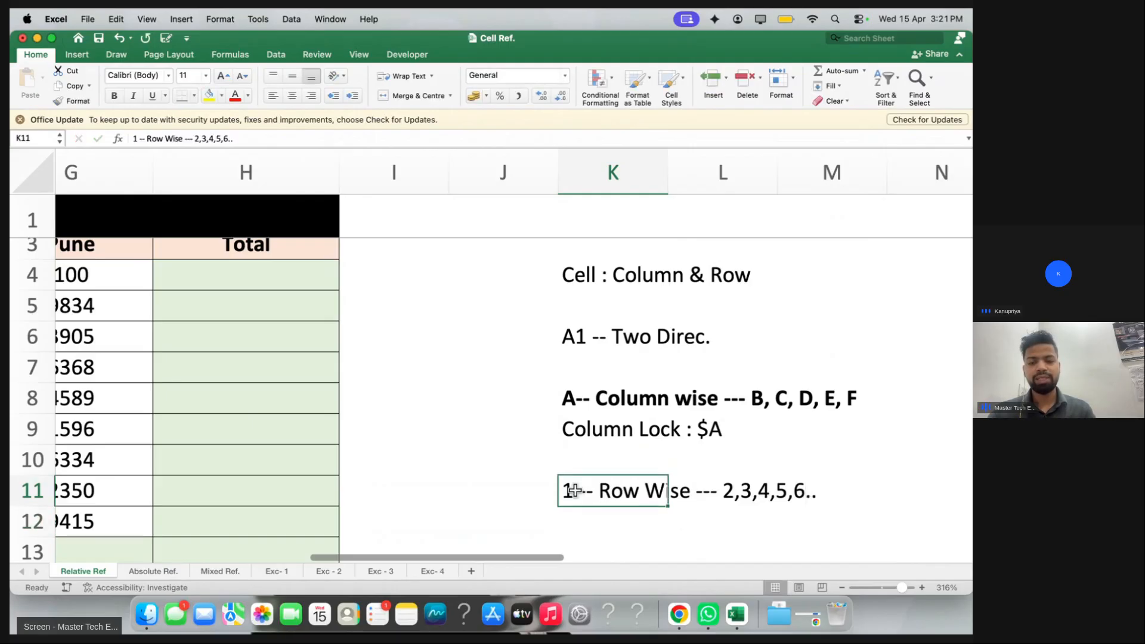
key(super+b)
Add the note 'Row Lock : $1' in K12 below the row-wise note
key(Return)
text(Row)
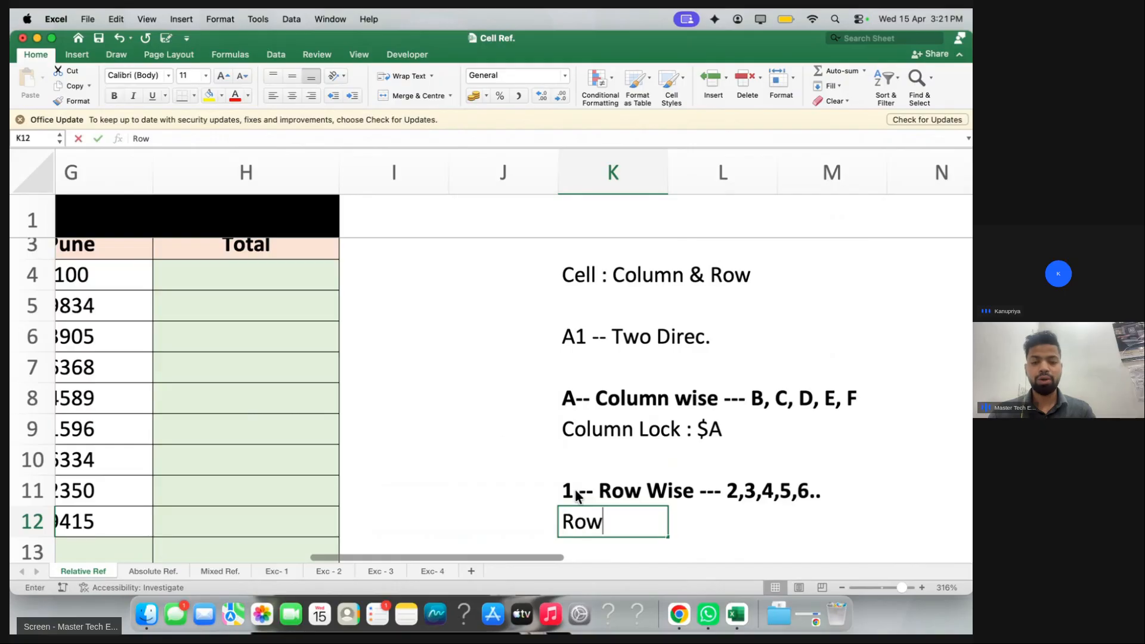
text( Lock : )
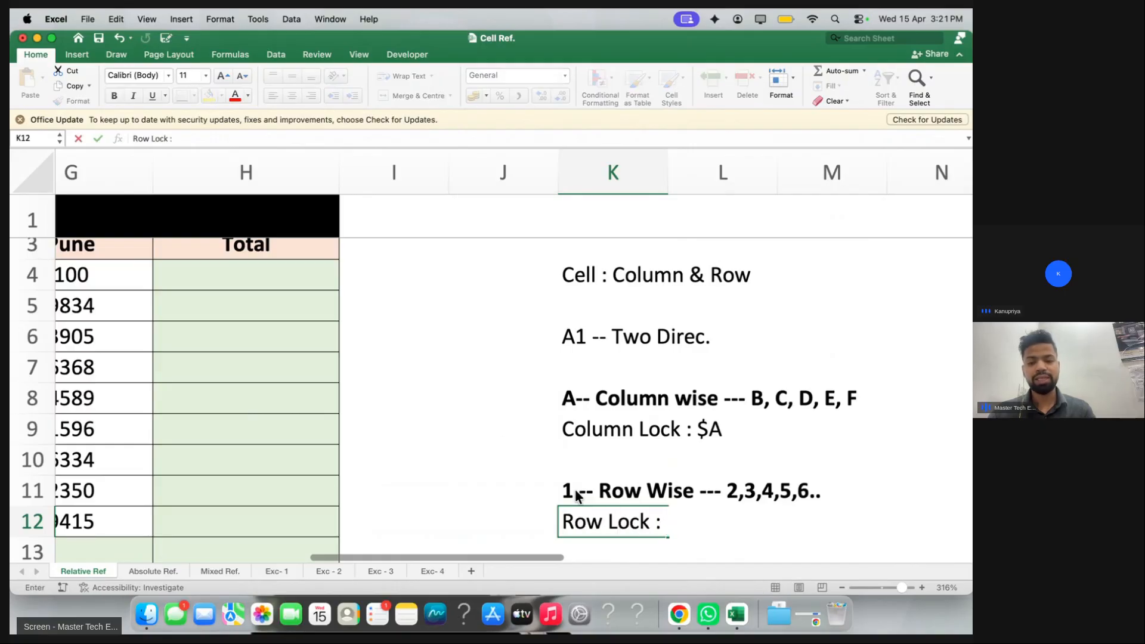
text($1)
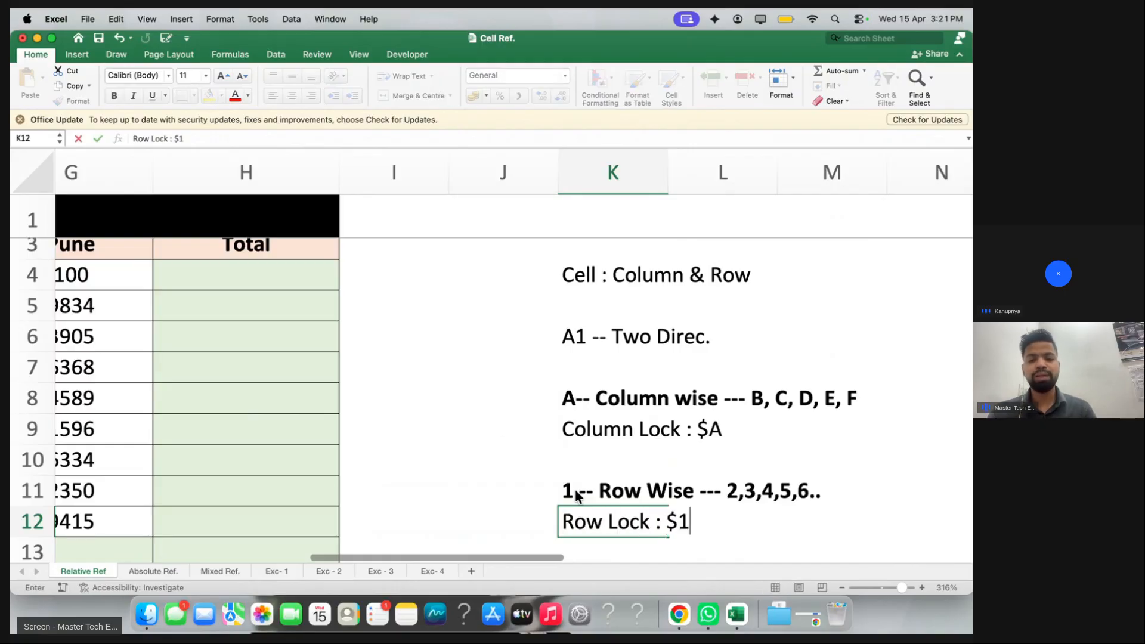
click(519, 489)
scroll(627, 434, down, 1)
drag(633, 404, 632, 419)
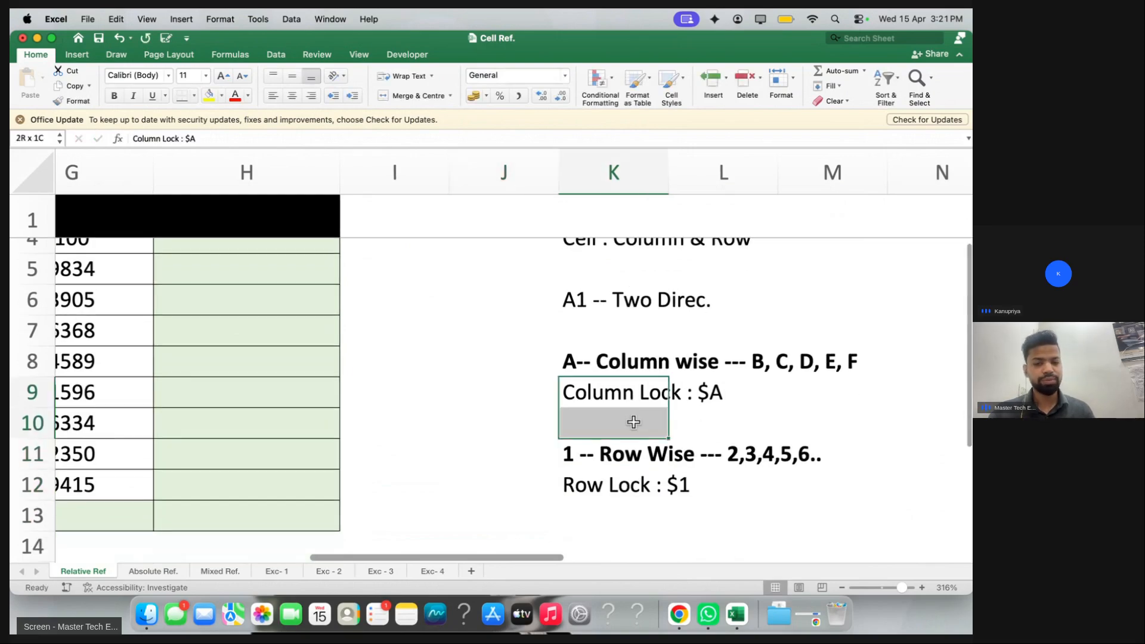
scroll(634, 417, down, 3)
scroll(633, 422, down, 1)
click(633, 422)
click(587, 391)
Enter 'A1 -- Column & Row Move' and '$A1 -- Only Row move (Column Fixed)' in K14–K15
text(A1 -- )
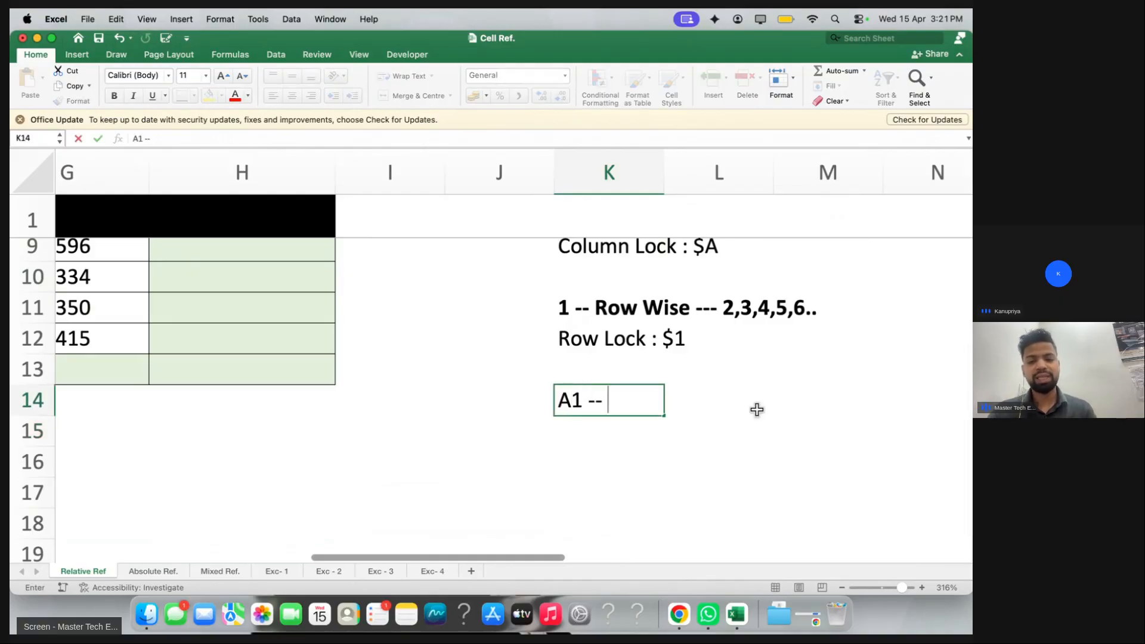
text(W)
key(BackSpace)
text(Co)
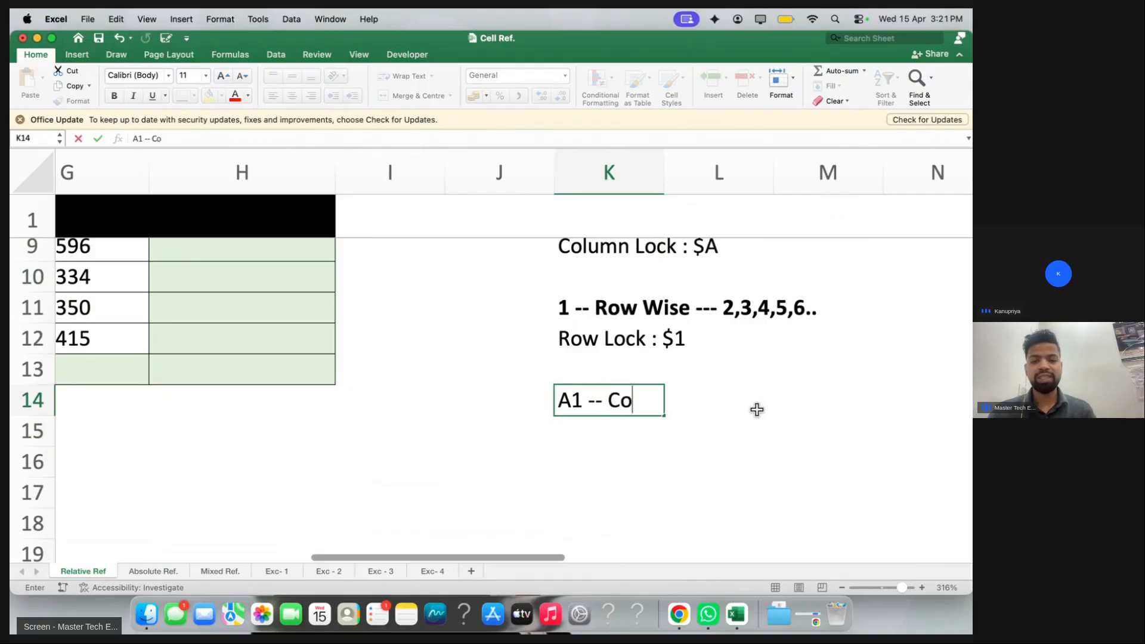
text(lumn & Row Move)
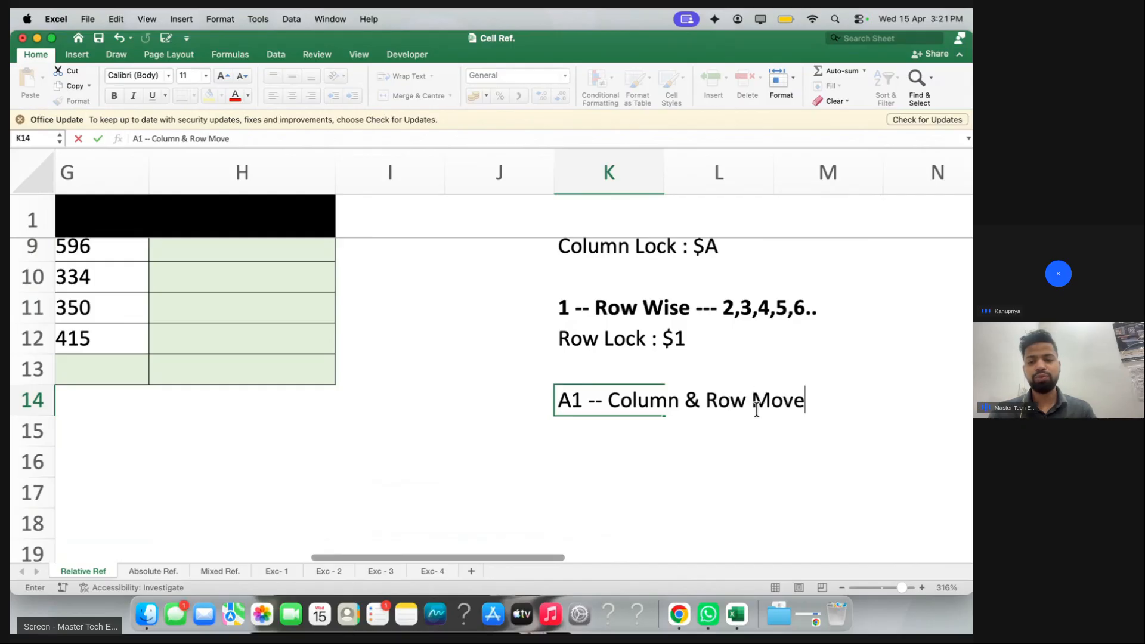
key(Return)
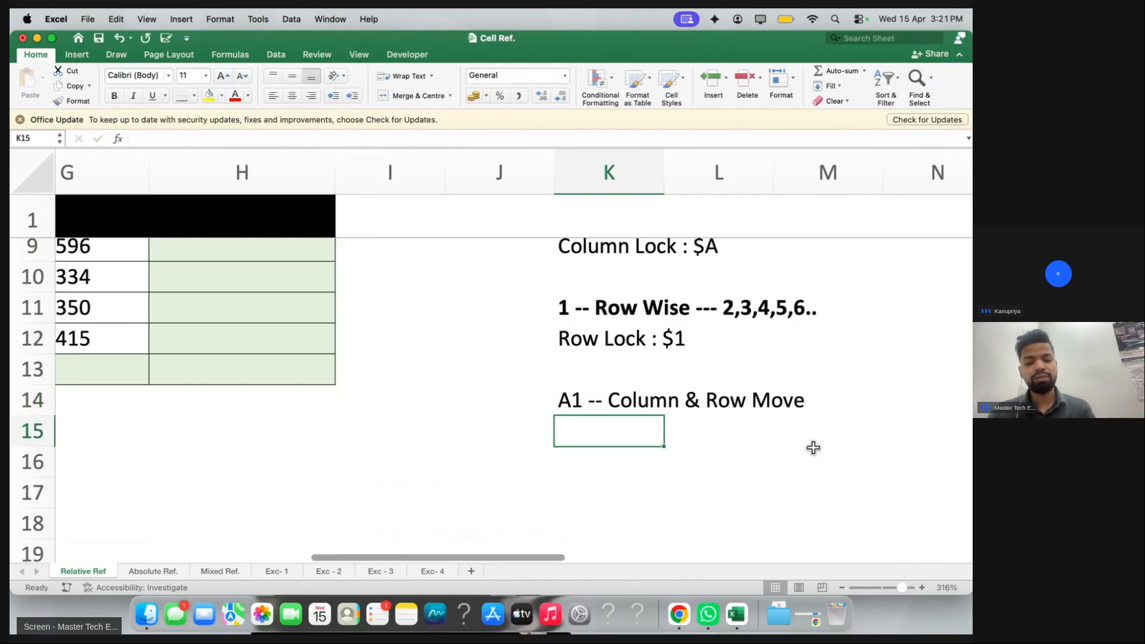
text($)
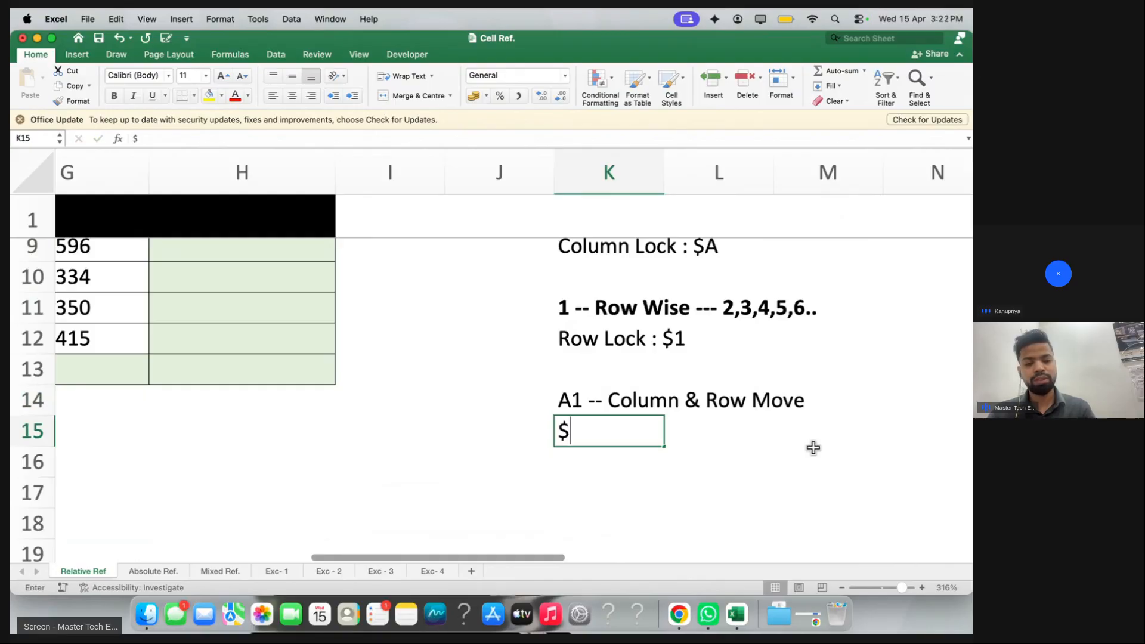
text(A1)
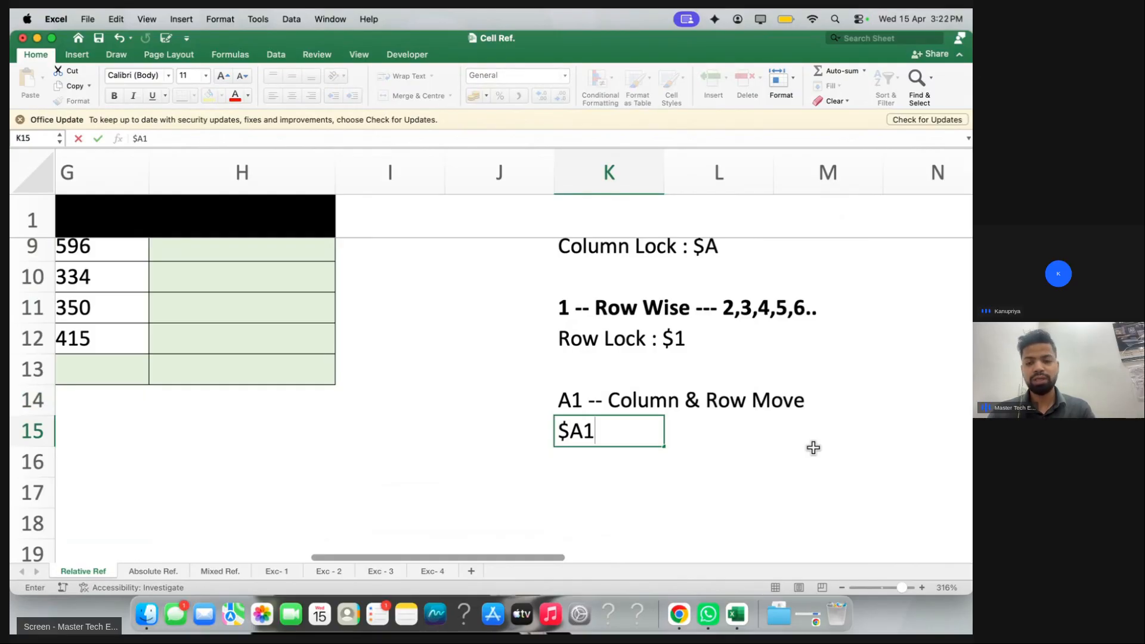
text( -- Only)
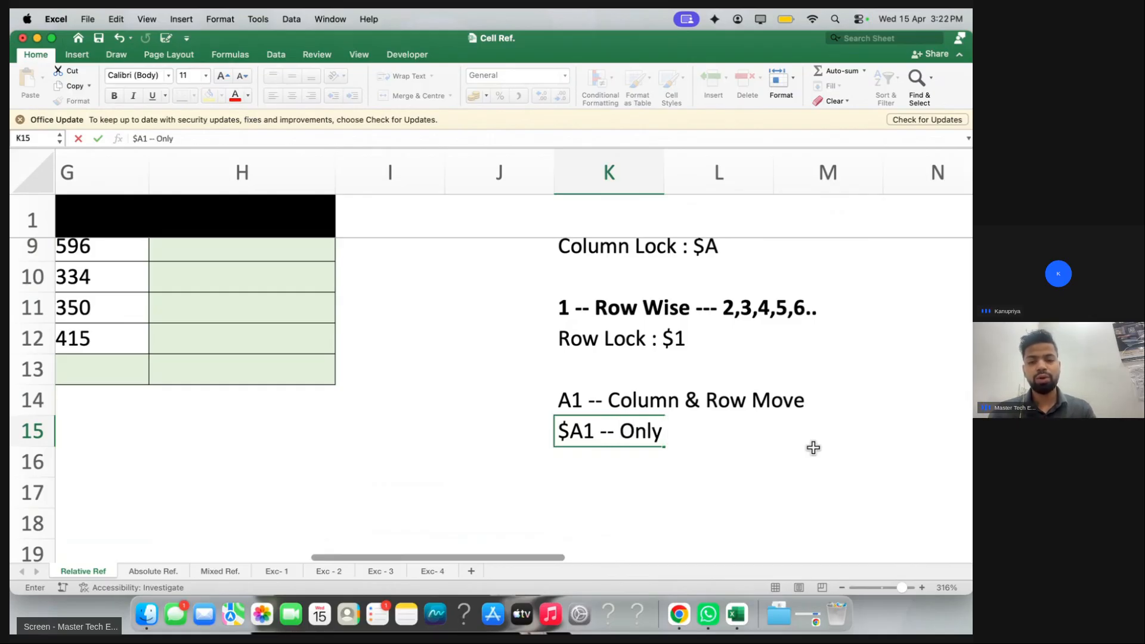
text( Row move )
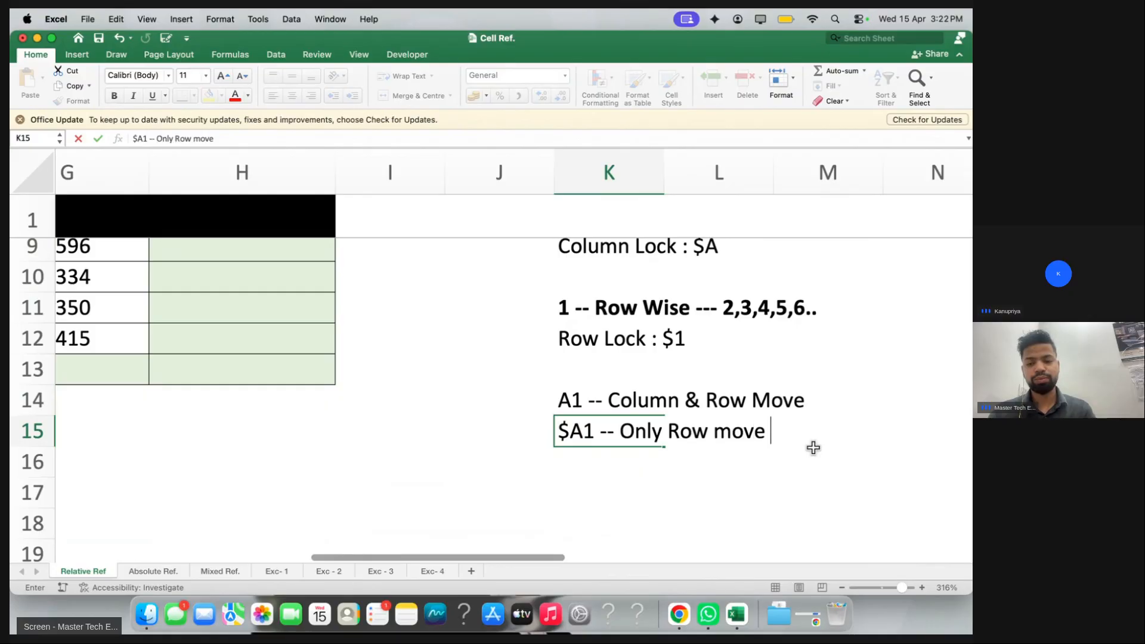
text(()
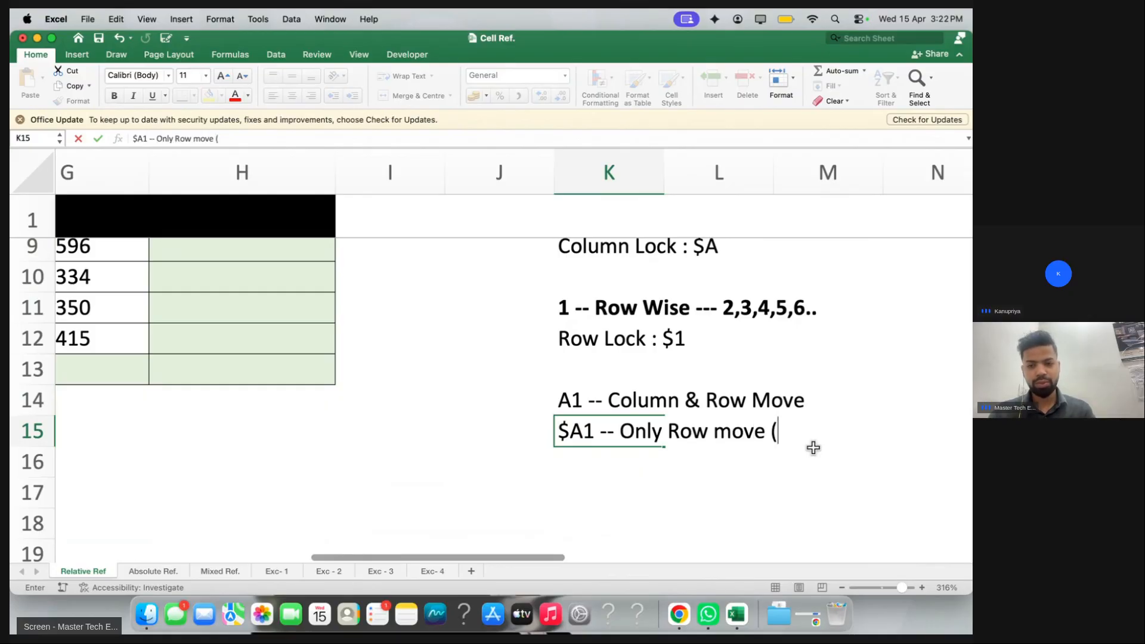
text(Column)
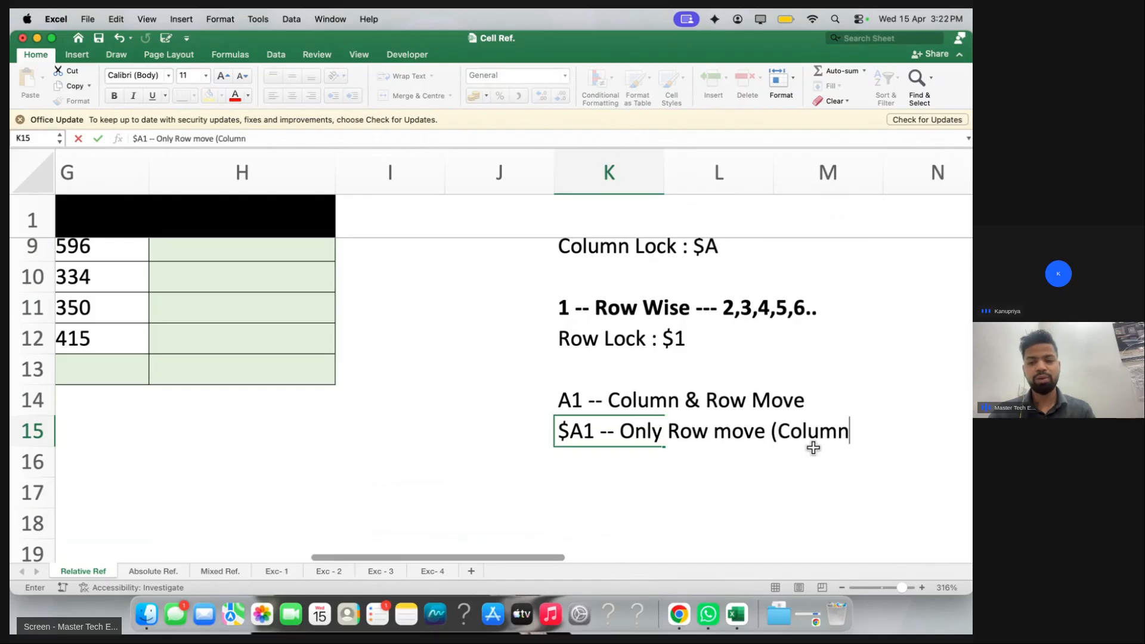
text( Fixed))
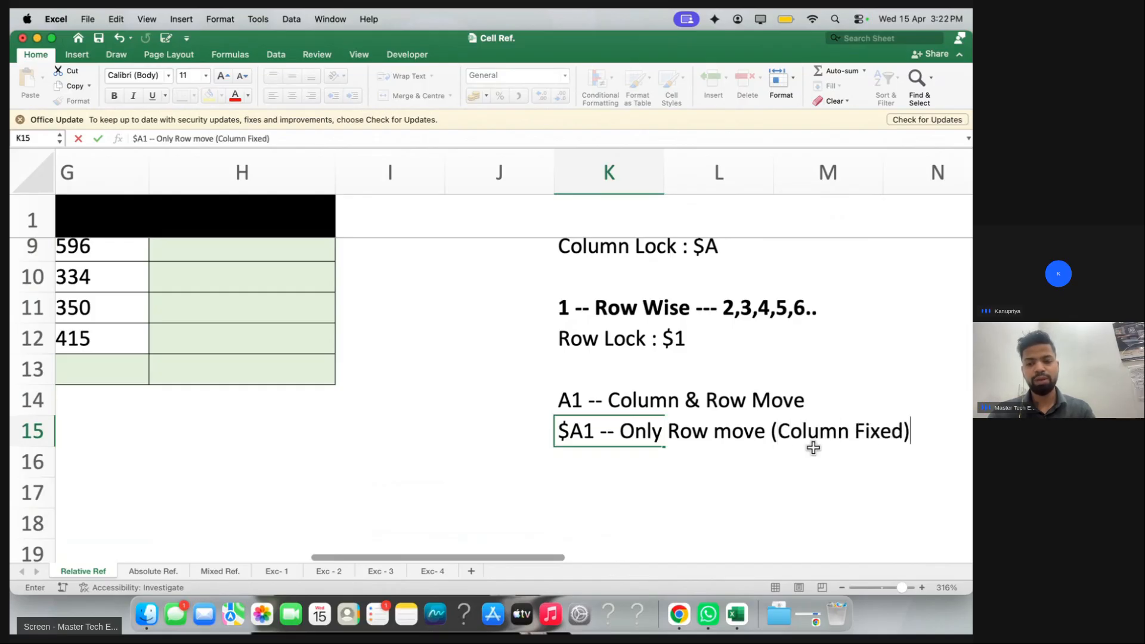
key(Return)
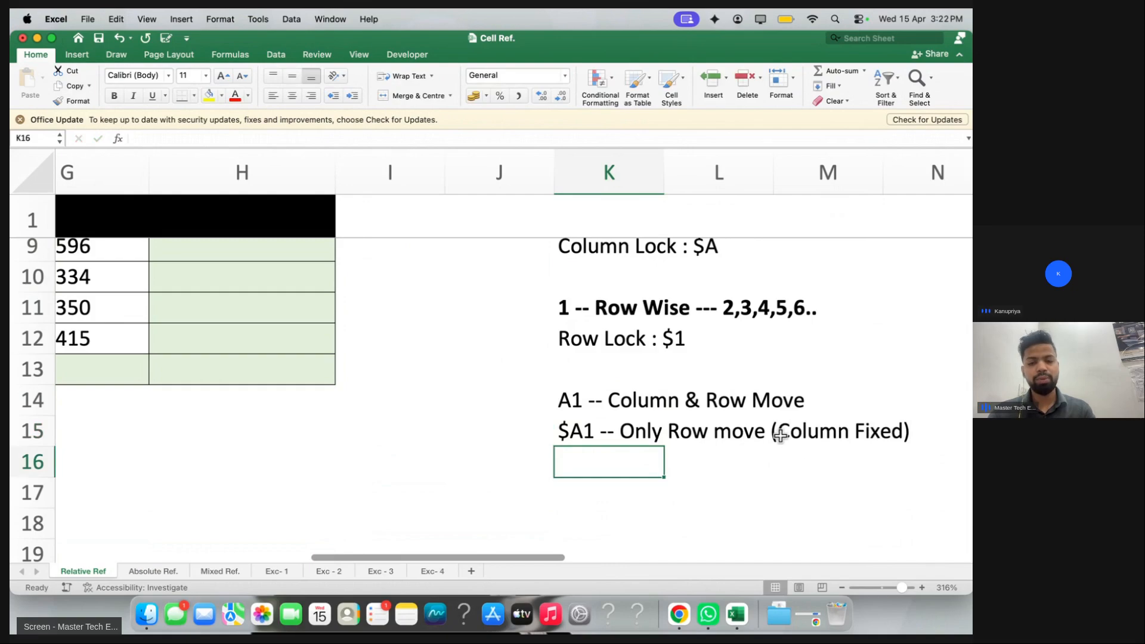
Enter 'A$1 -- Only Column move (Row Fixed)' in K16, fixing the typos
text($)
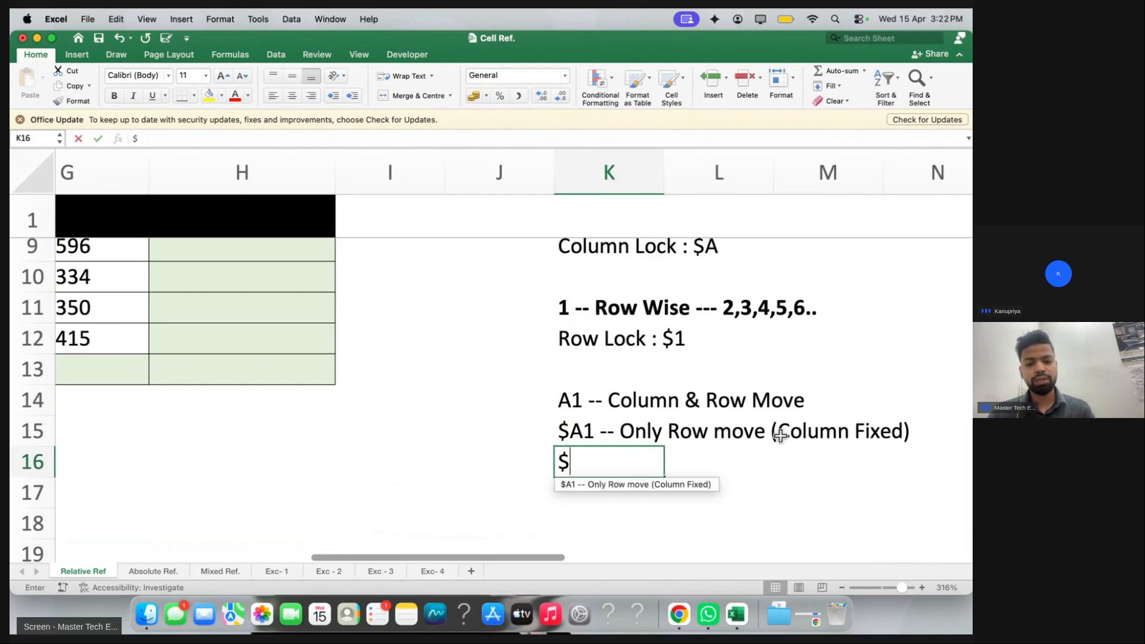
key(BackSpace)
text(A$1 -)
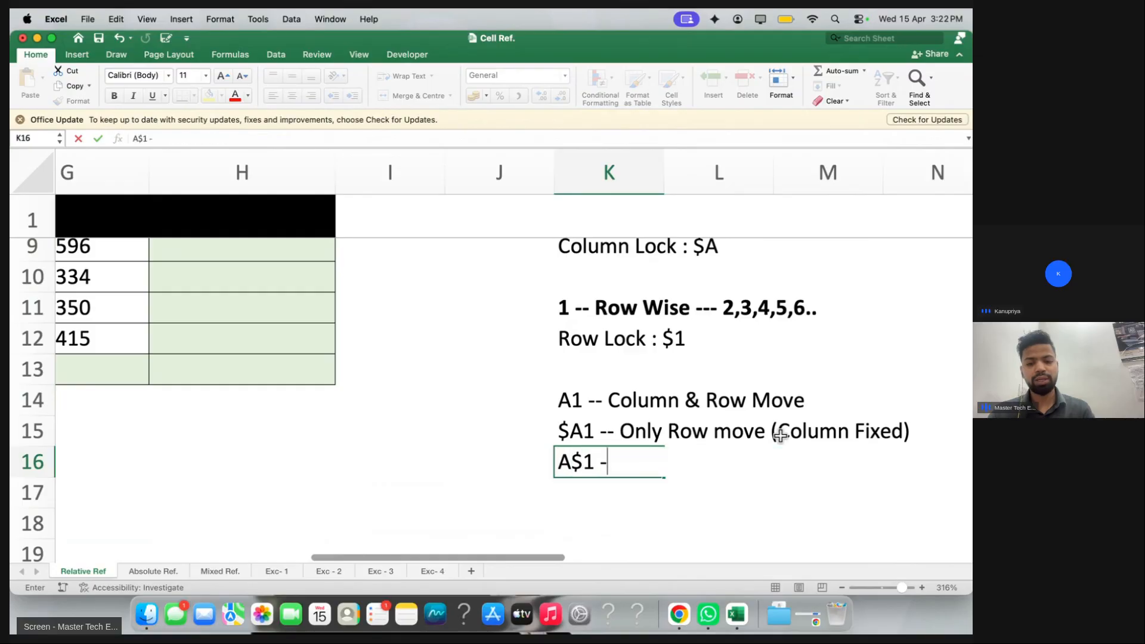
text(- Only Colu)
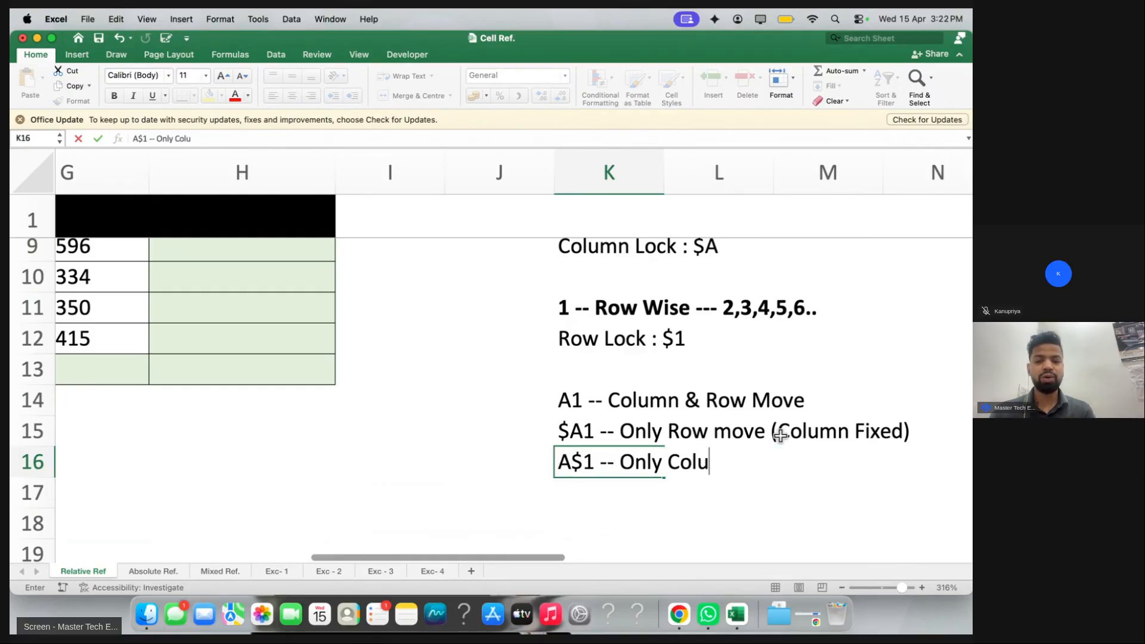
text(mn move (Row Fixed))
key(Return)
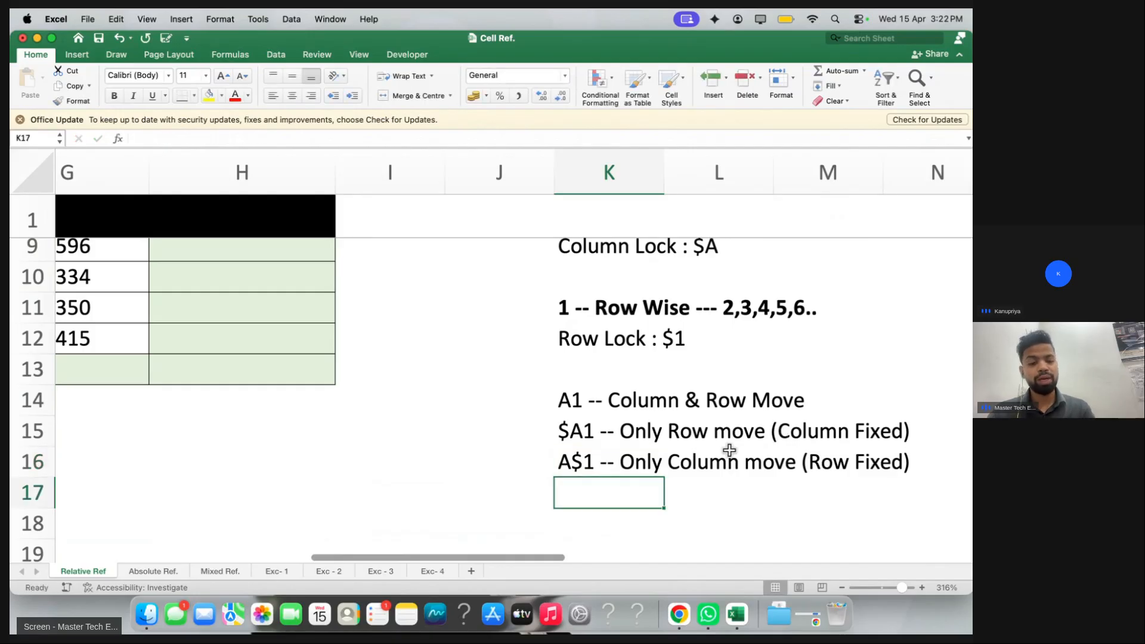
Enter '$A$1 -- Both Fixed' in K17, fixing the typos
text(4A)
key(BackSpace)
key(BackSpace)
text($)
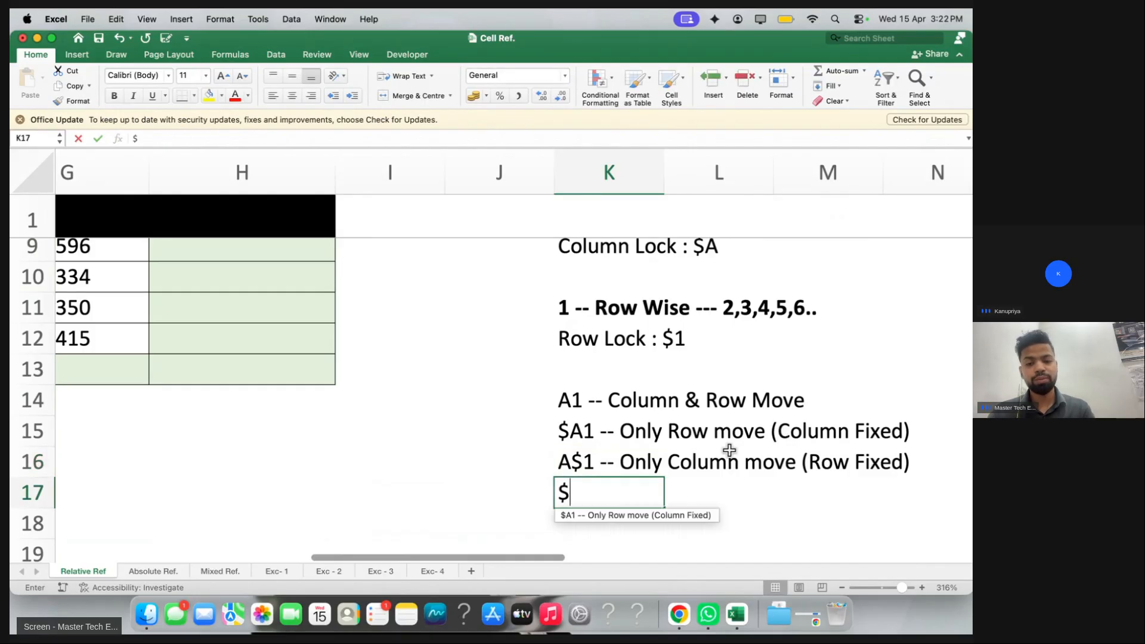
text(A$1 -- )
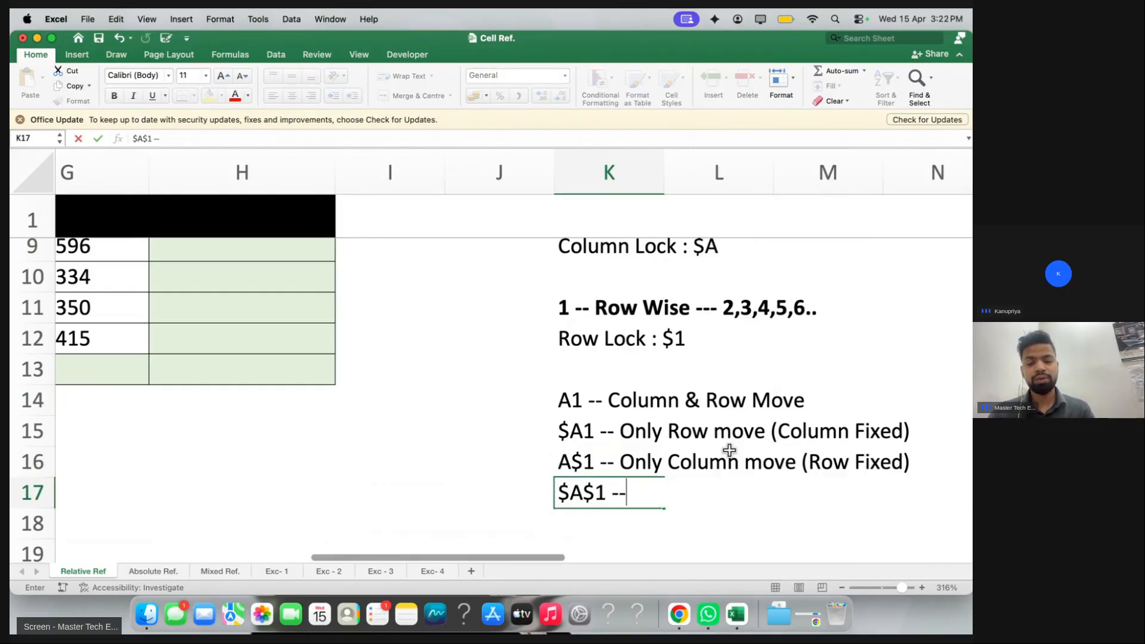
text(Both )
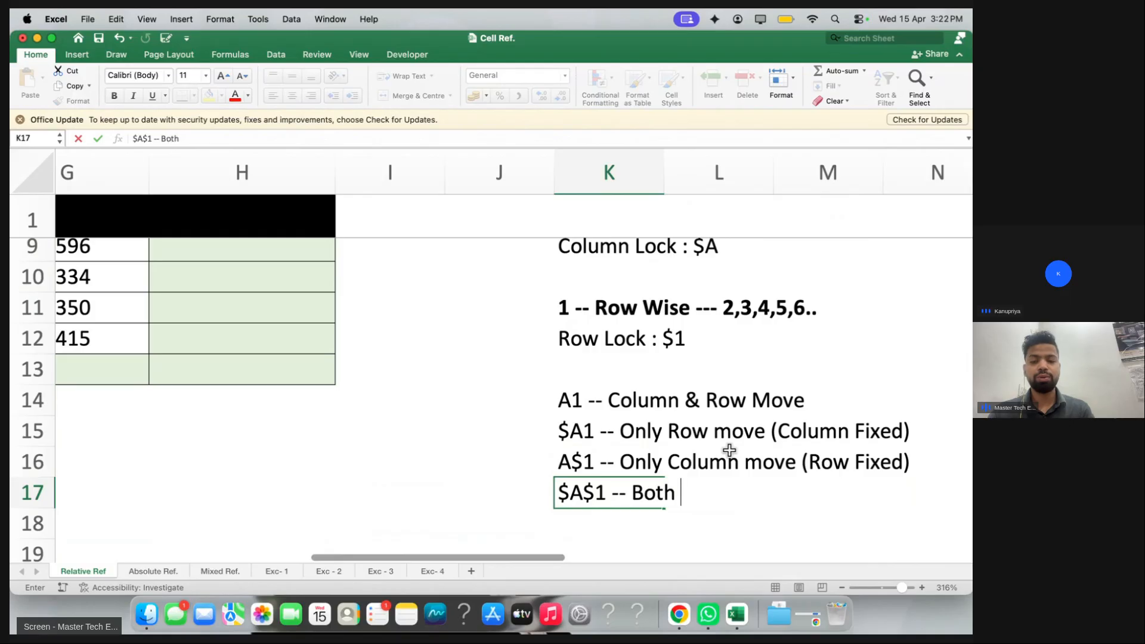
text(L)
key(BackSpace)
text(Fiex)
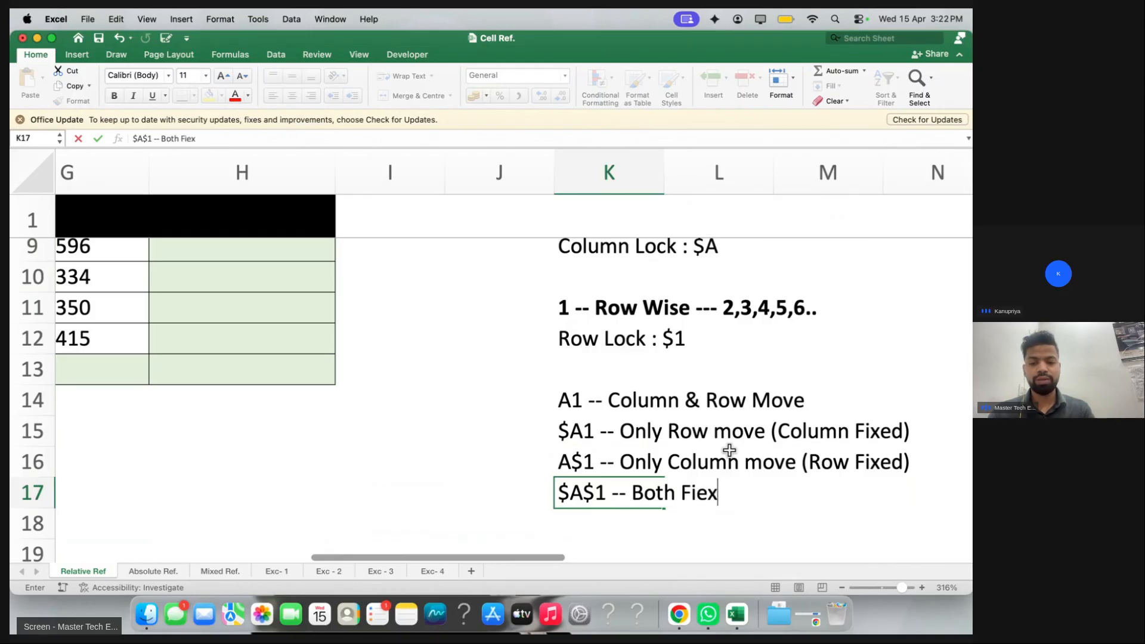
key(BackSpace)
text(xed)
key(Return)
Zoom the notes sheet out slightly and scroll back to its top-left
scroll(566, 477, down, 10)
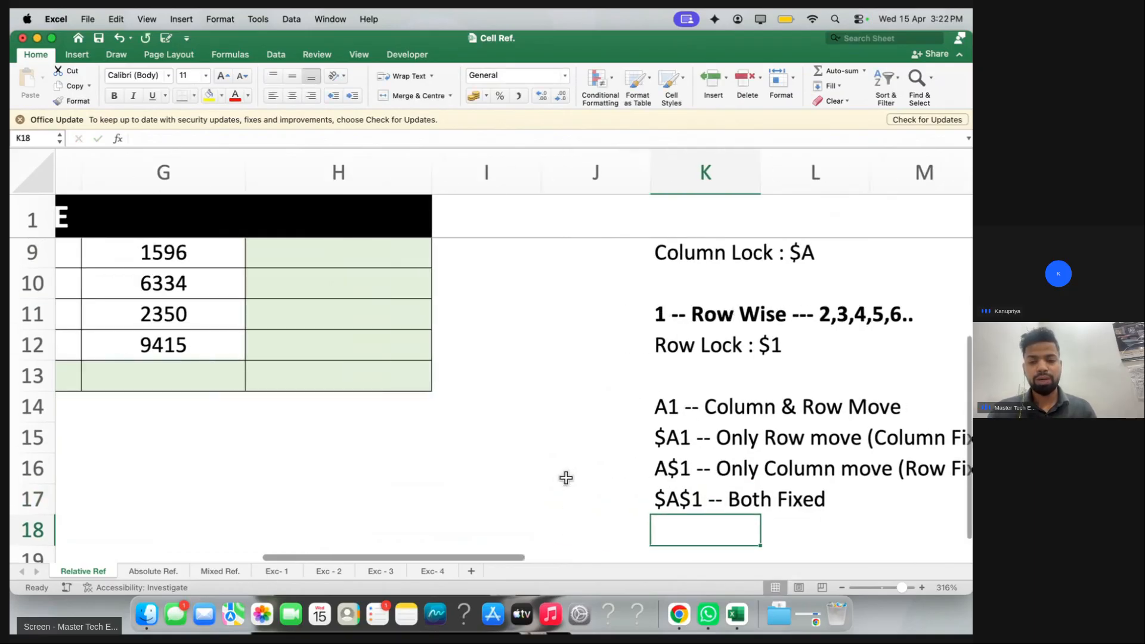
scroll(510, 380, up, 10)
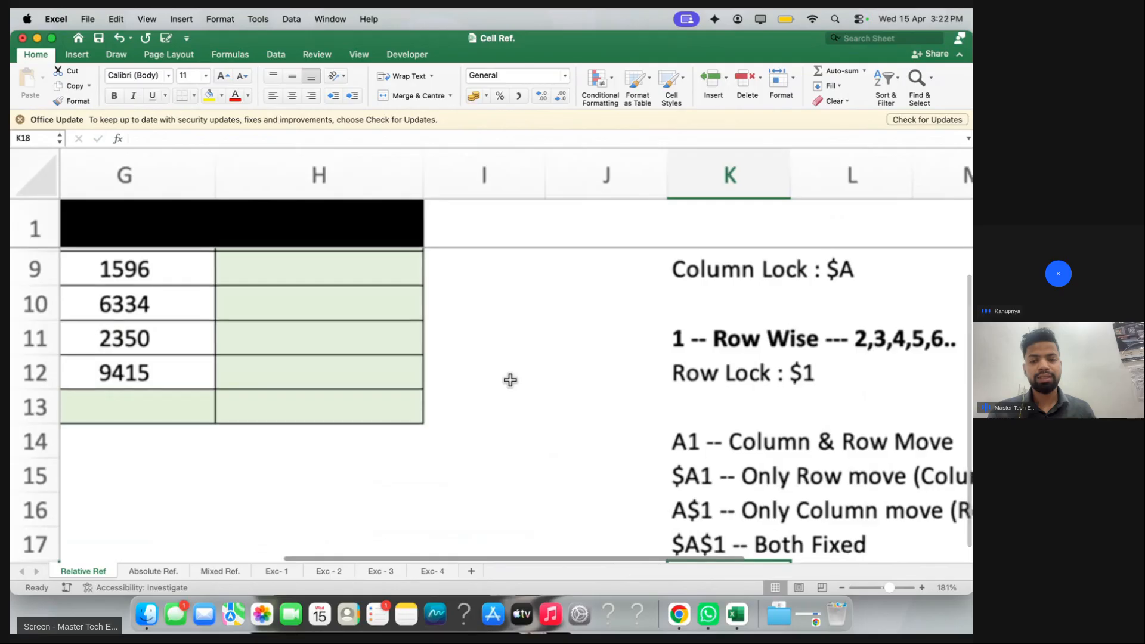
click(842, 587)
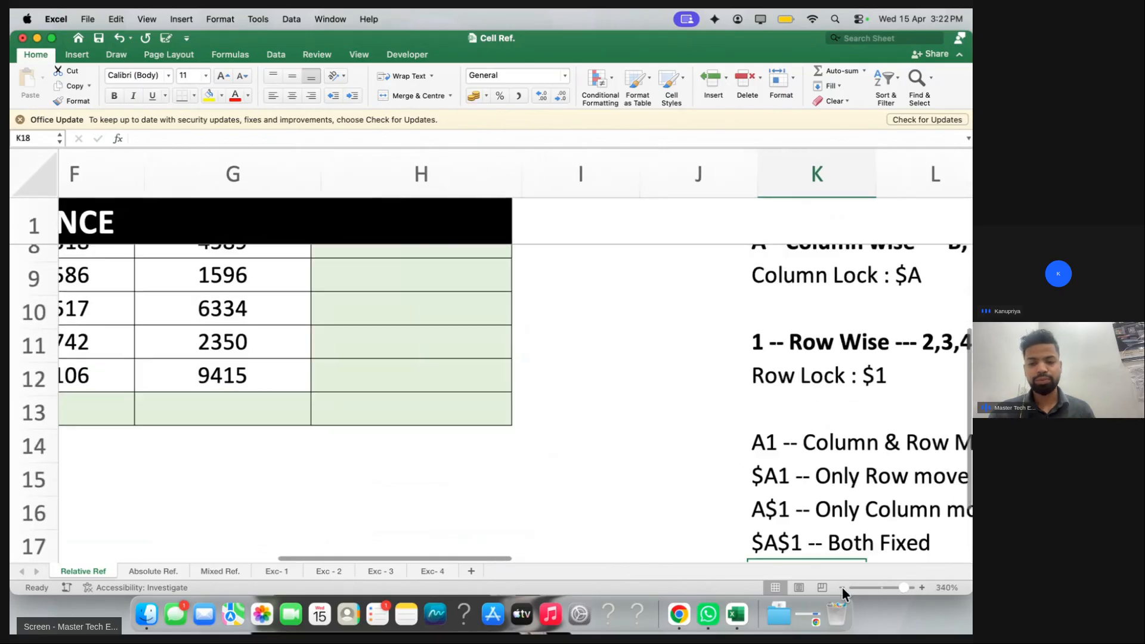
scroll(638, 527, up, 5)
scroll(638, 527, left, 3)
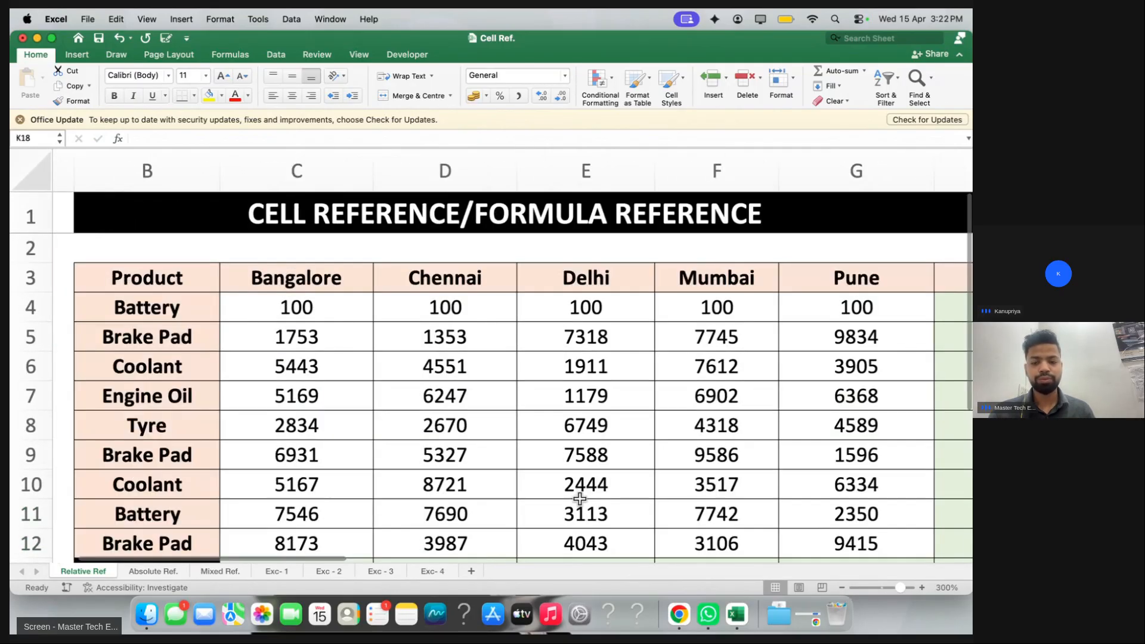
scroll(580, 499, down, 6)
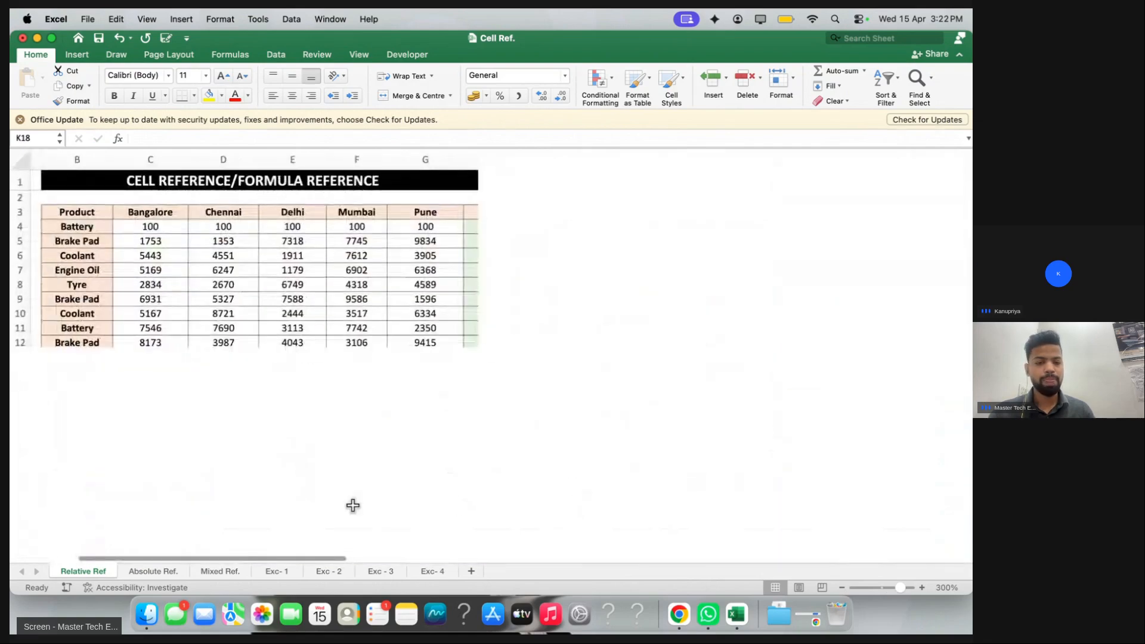
scroll(352, 503, up, 3)
click(422, 490)
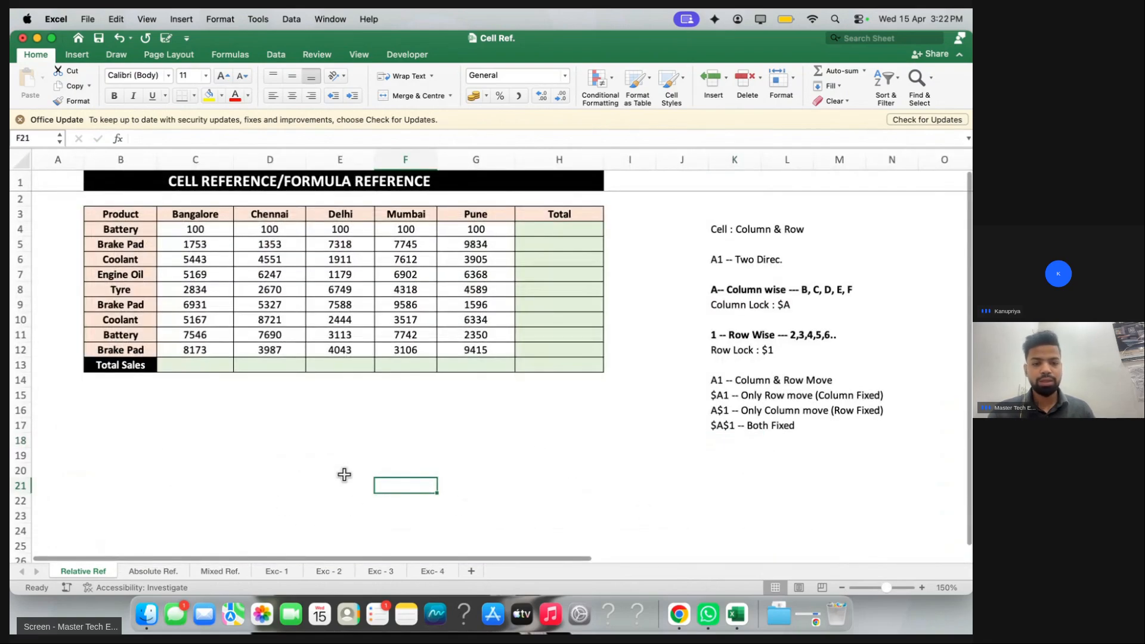
Step through the Absolute Ref. and Exc- 1 sheets, ending on the Mixed Ref. table
click(135, 569)
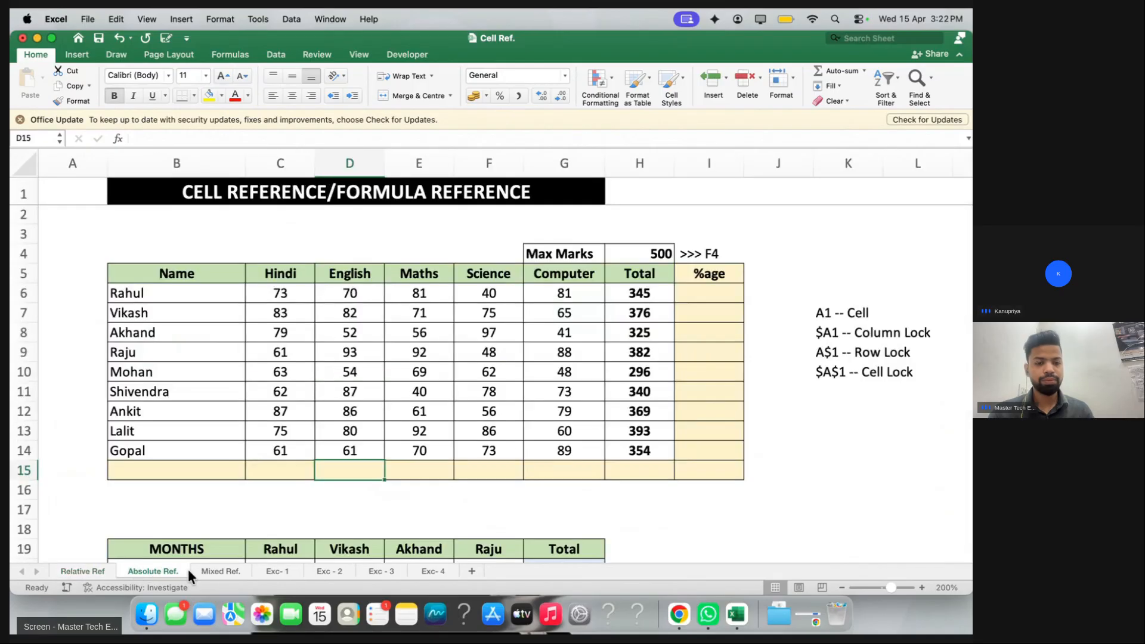
click(219, 569)
click(275, 570)
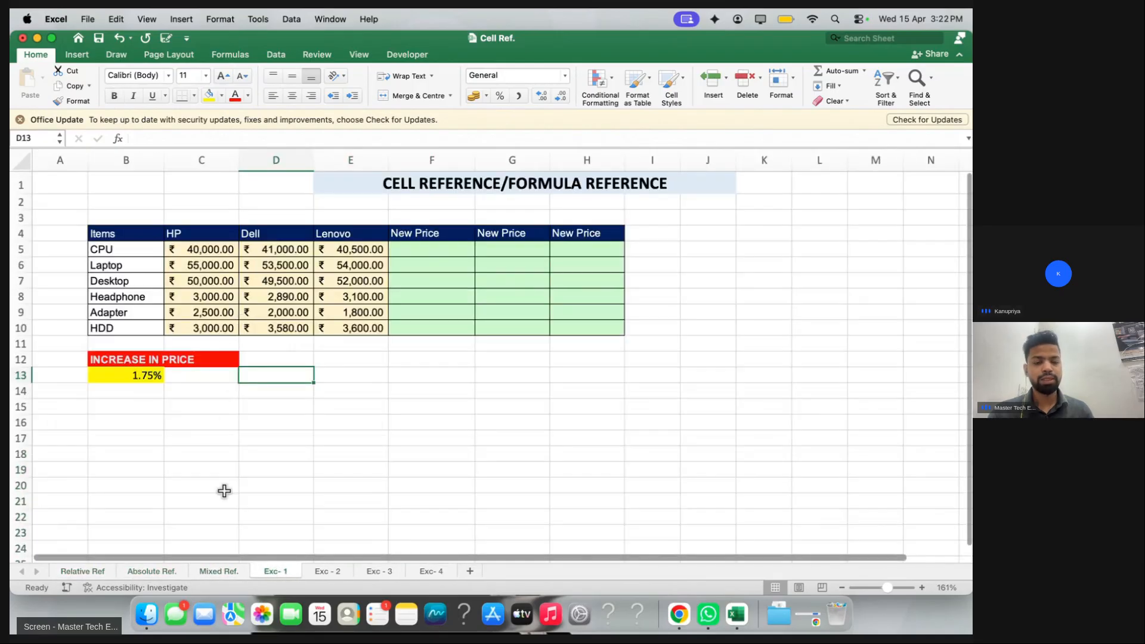
click(209, 571)
scroll(340, 271, up, 3)
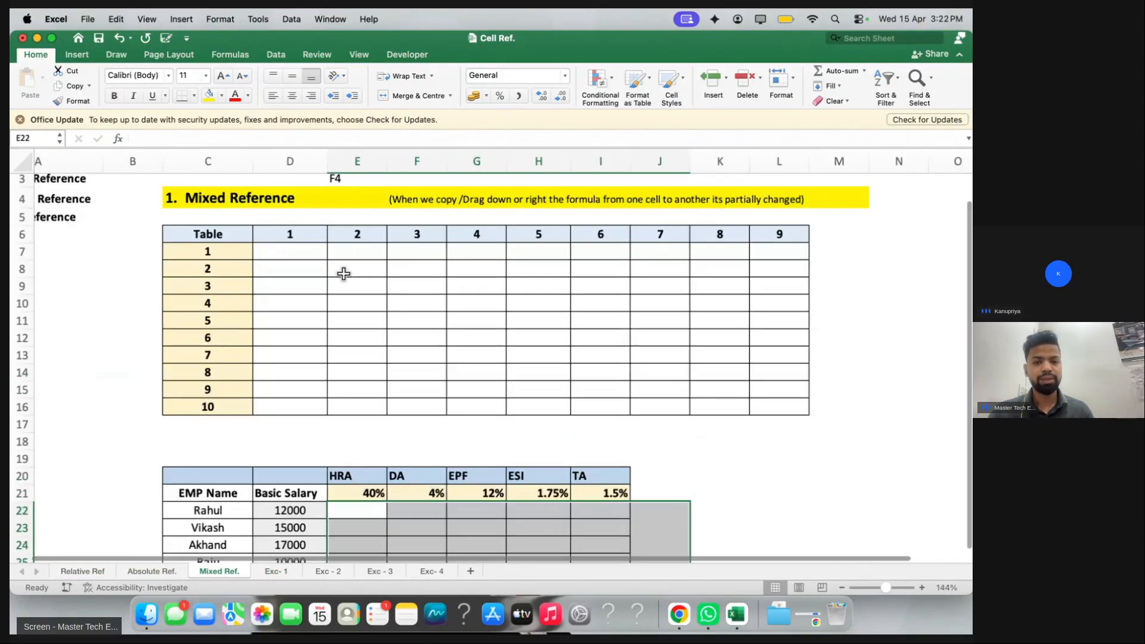
scroll(343, 273, up, 5)
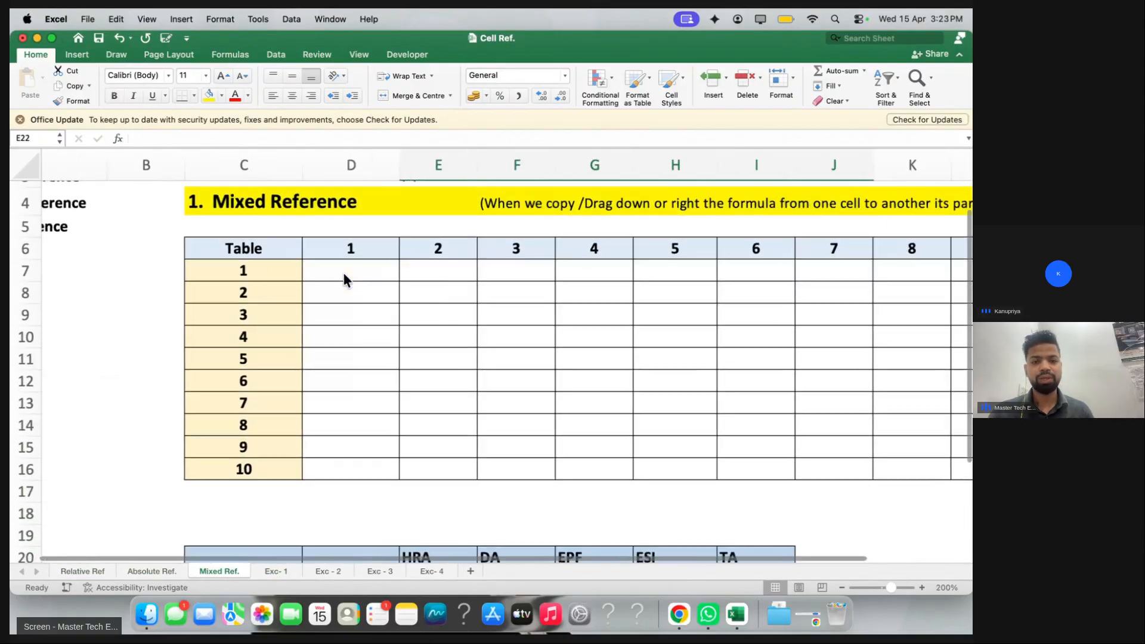
scroll(342, 270, up, 1)
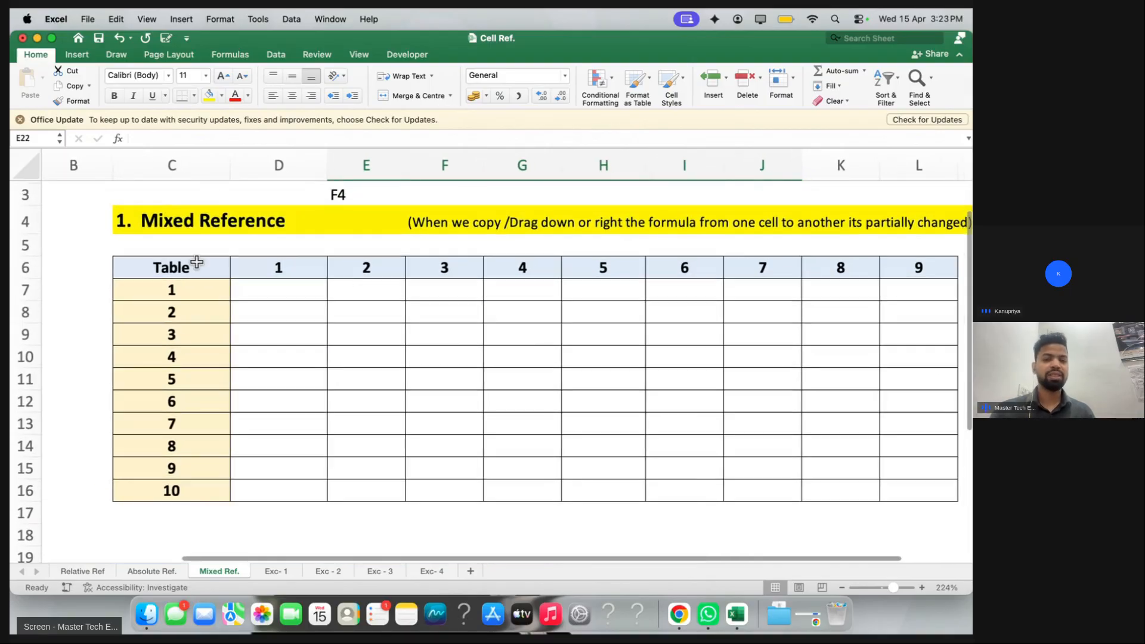
scroll(196, 261, right, 1)
Highlight the row-number column and empty grid, then start and cancel a trial =D6 formula in D7
drag(194, 259, 187, 457)
drag(260, 263, 909, 482)
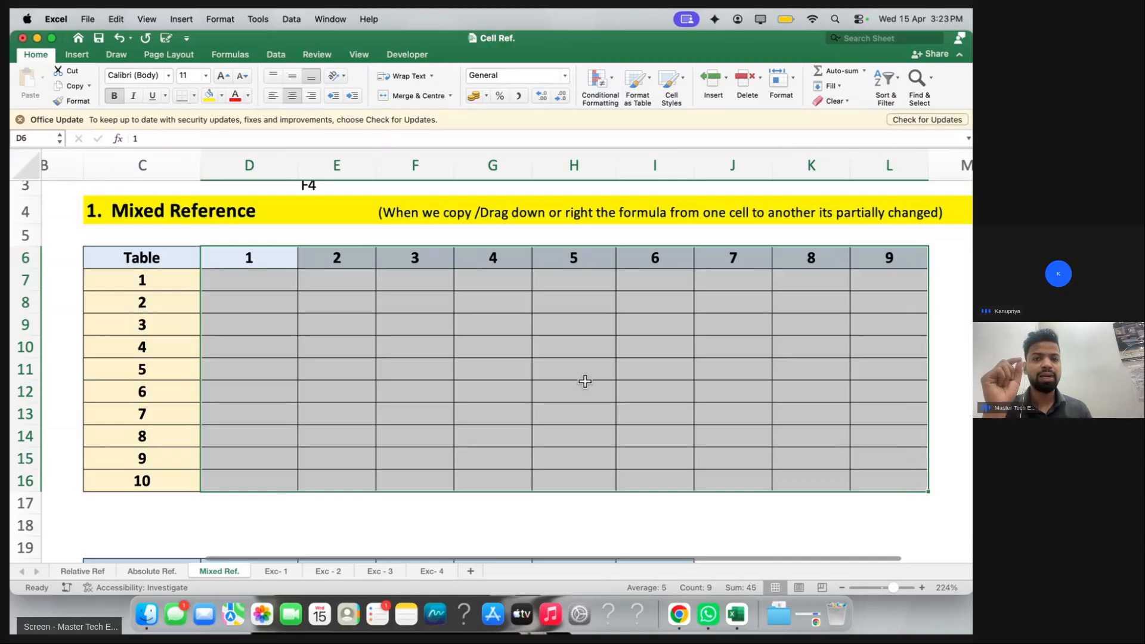
click(258, 279)
text(=)
click(246, 261)
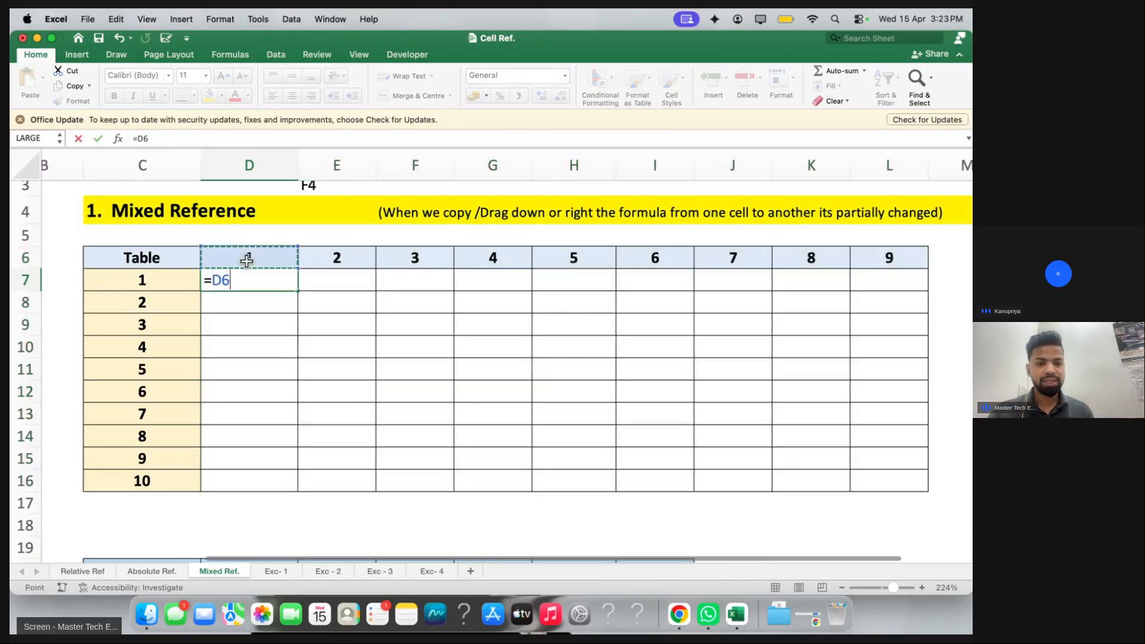
key(Escape)
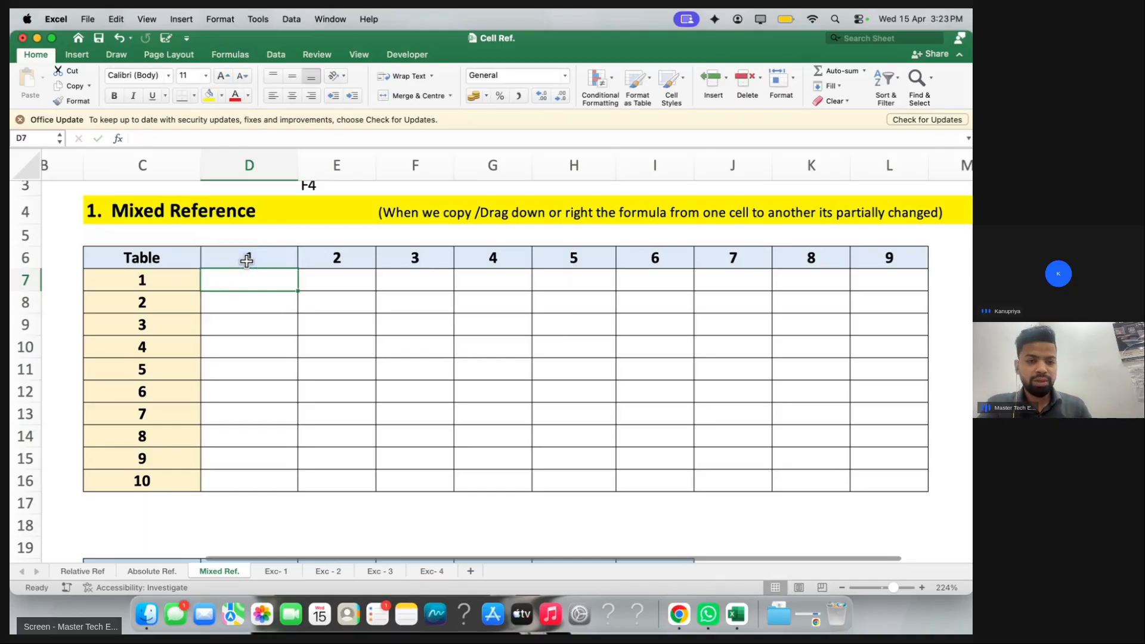
Mark the cells under column headers 1, 2, 3, 4 and 9 to explain the grid
drag(248, 282, 262, 492)
drag(338, 280, 338, 441)
drag(415, 279, 414, 480)
click(494, 281)
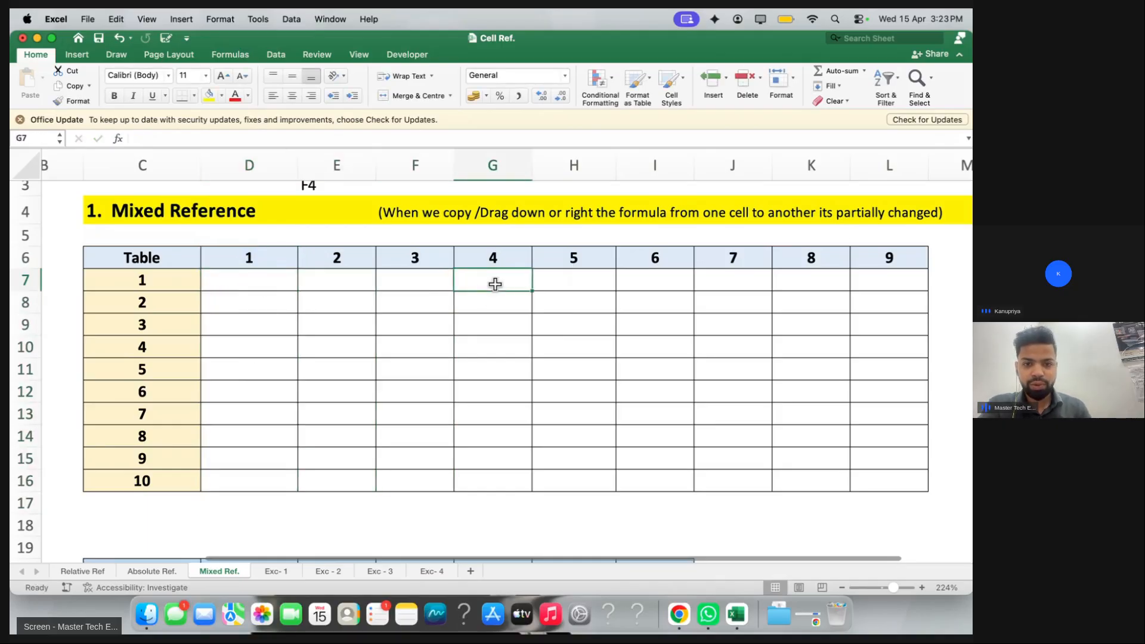
drag(888, 280, 897, 496)
Begin the formula =D6 in cell D7
click(273, 278)
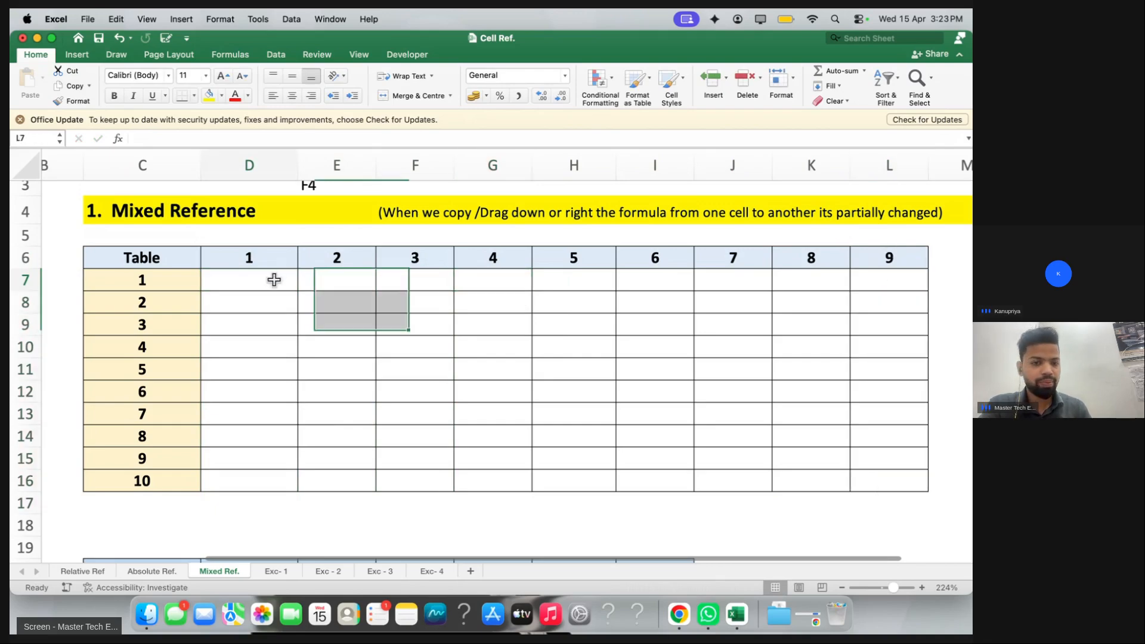
text(=)
click(272, 259)
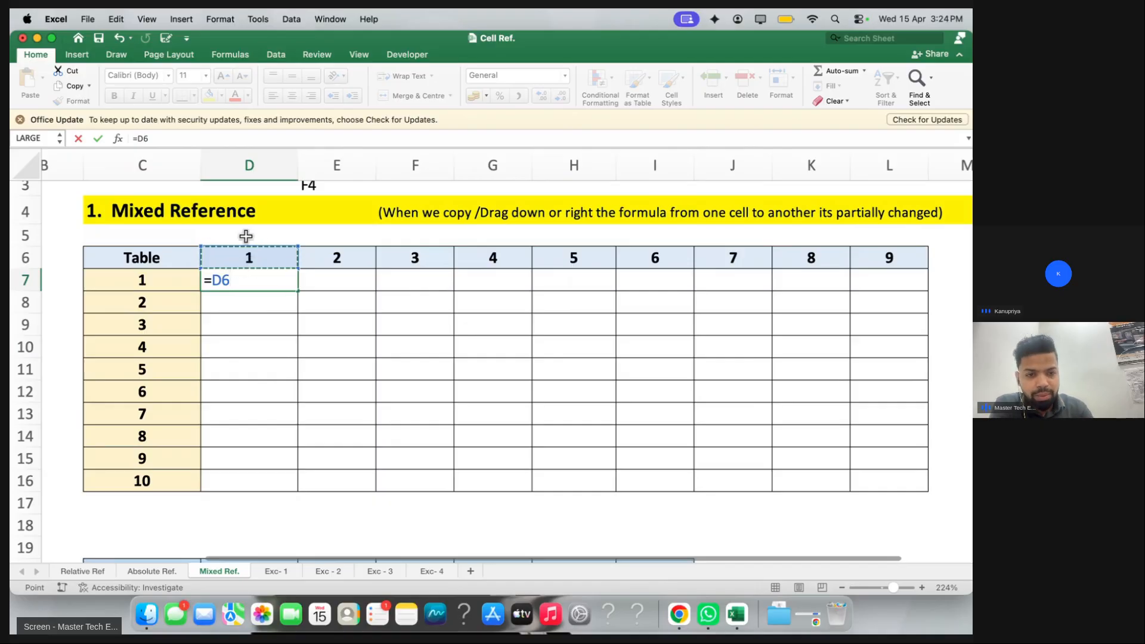
Add $ locks to make D7's formula =D$6*$C7 and commit it, showing 1
click(220, 278)
text($)
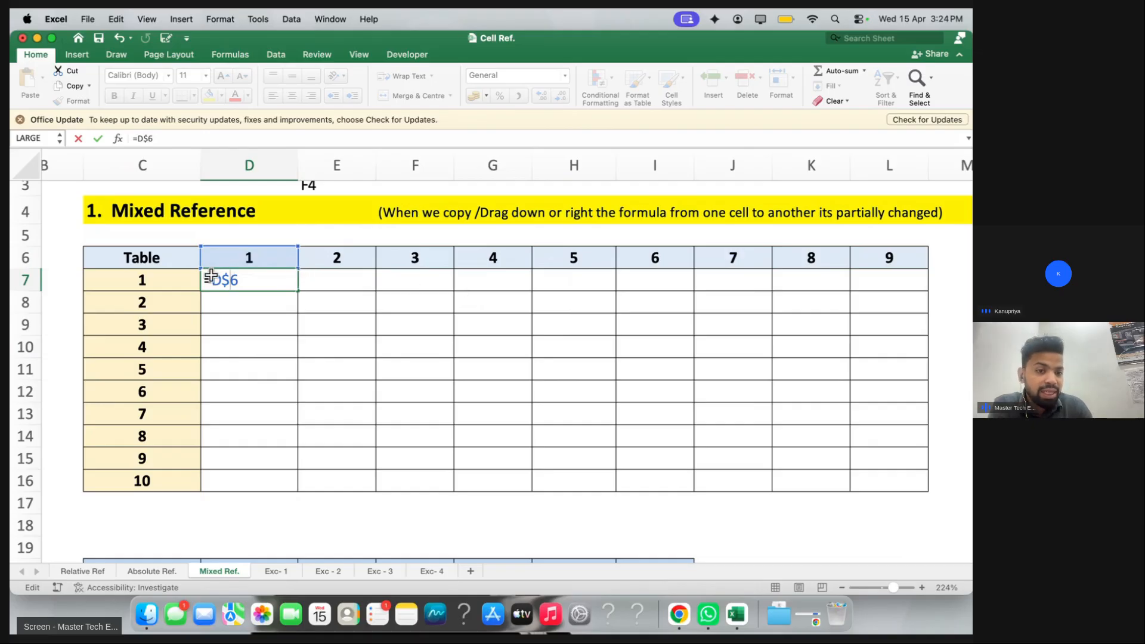
drag(205, 280, 242, 279)
click(244, 279)
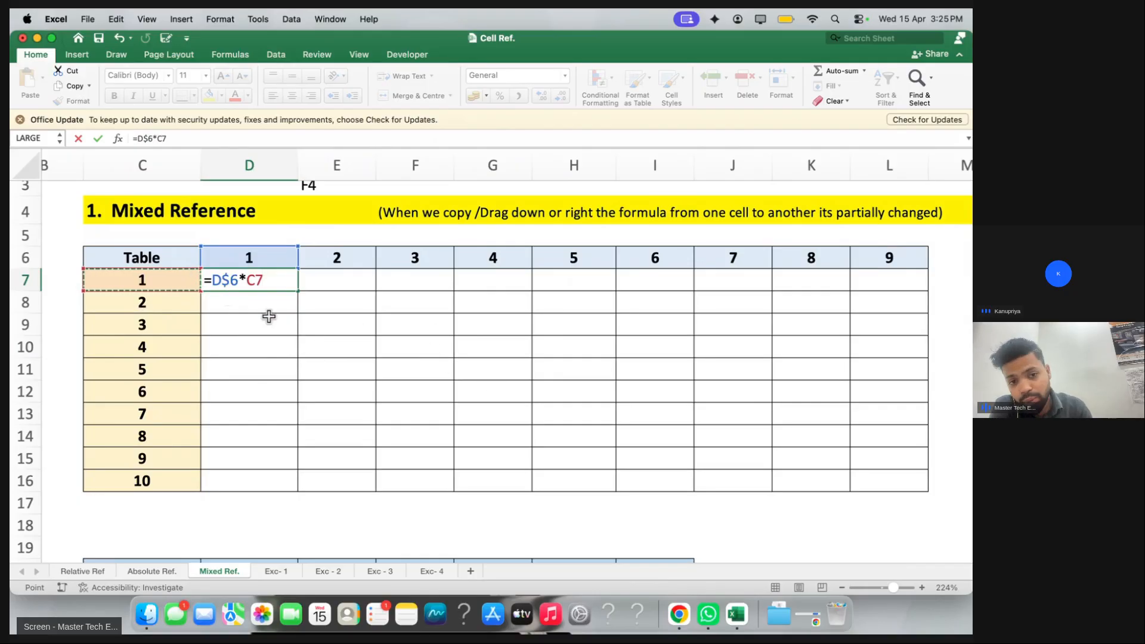
click(246, 282)
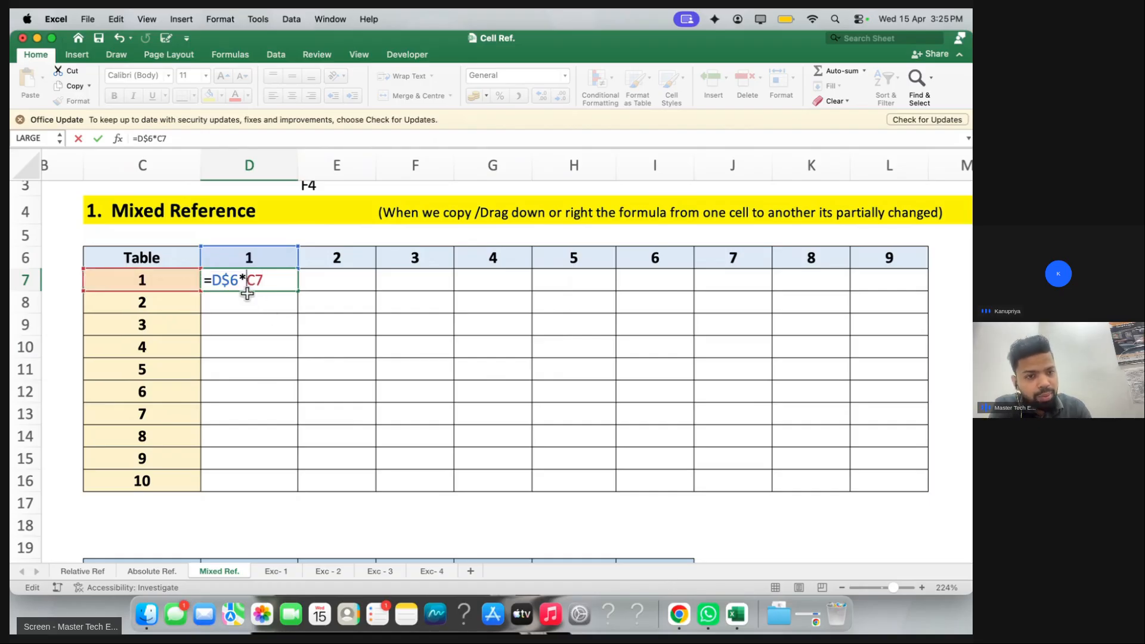
text($)
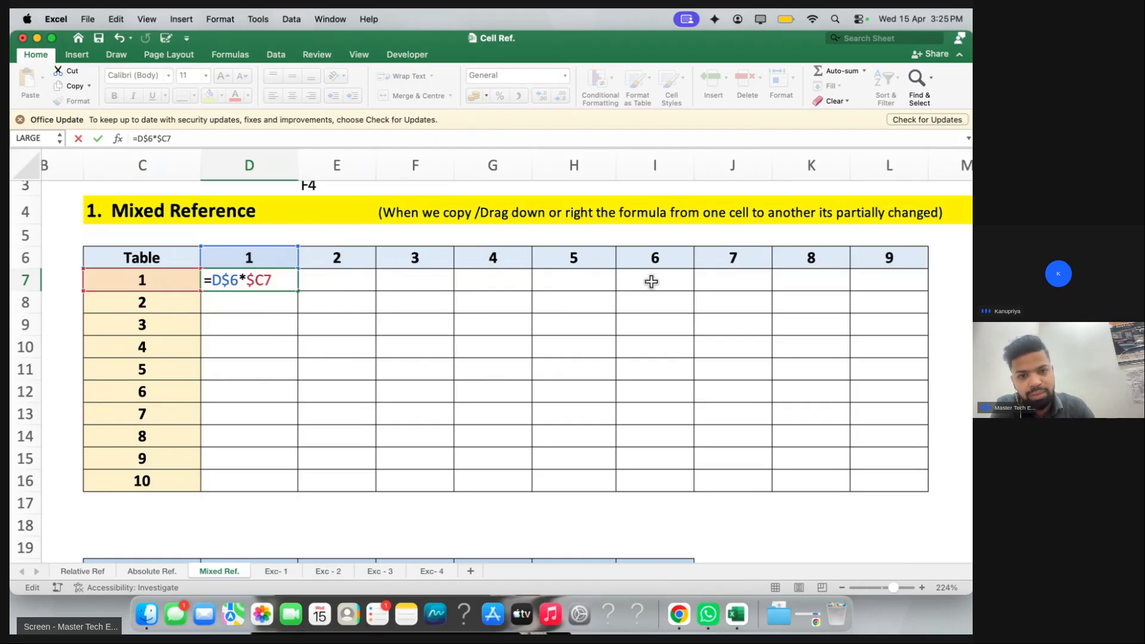
key(Return)
Fill D7's formula down and across D7:L16, then clear the filled results
mouse_move(274, 281)
mouse_down()
mouse_move(350, 288)
mouse_move(874, 481)
mouse_up()
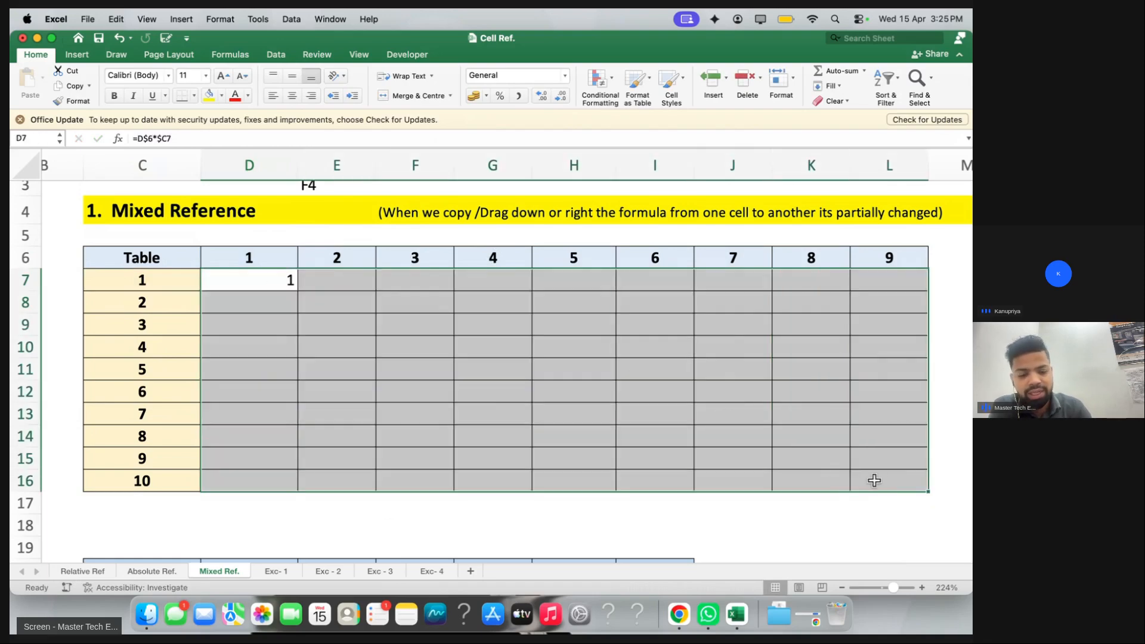
key(ctrl+d)
key(ctrl+r)
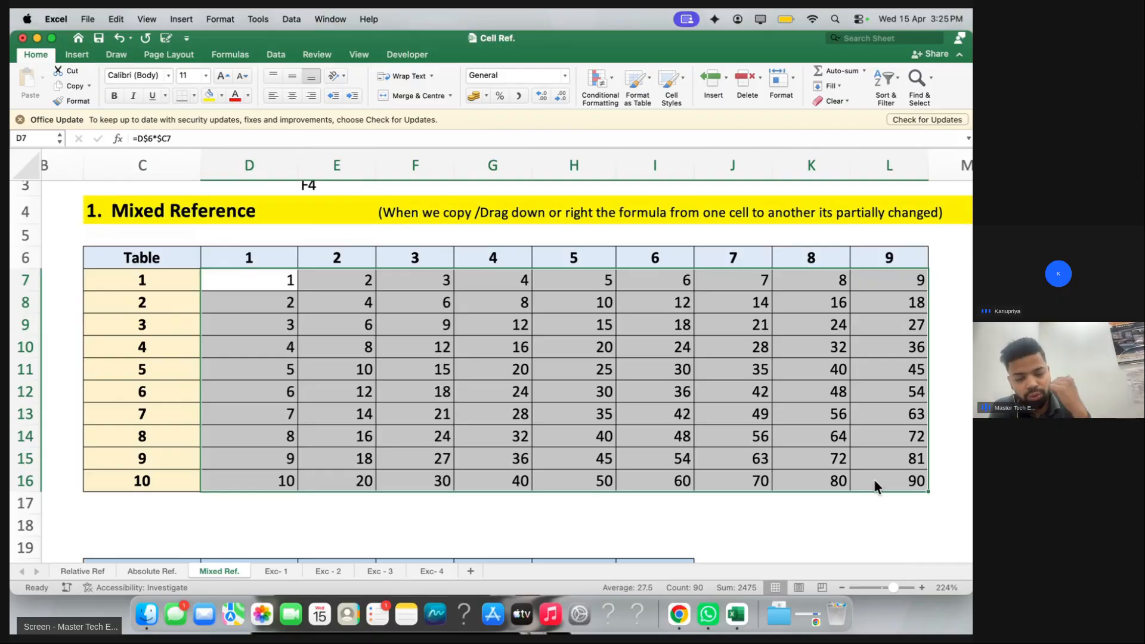
key(Delete)
Enter =D$6*$C7 using F4 locks into all of D7:L16 at once, producing products 1–90
text(=)
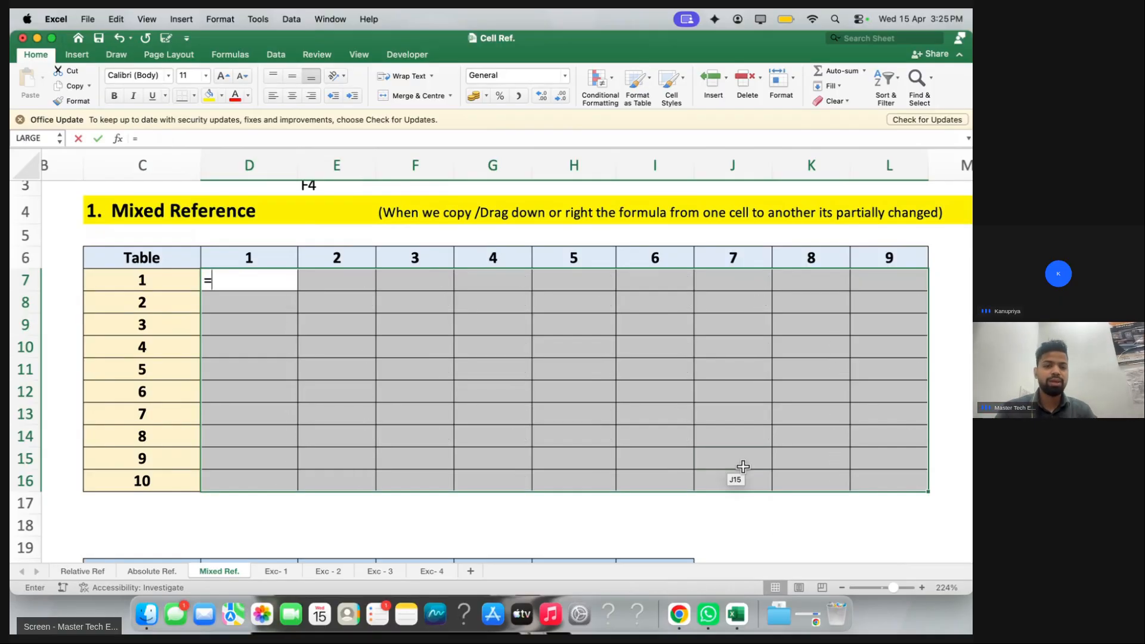
click(238, 256)
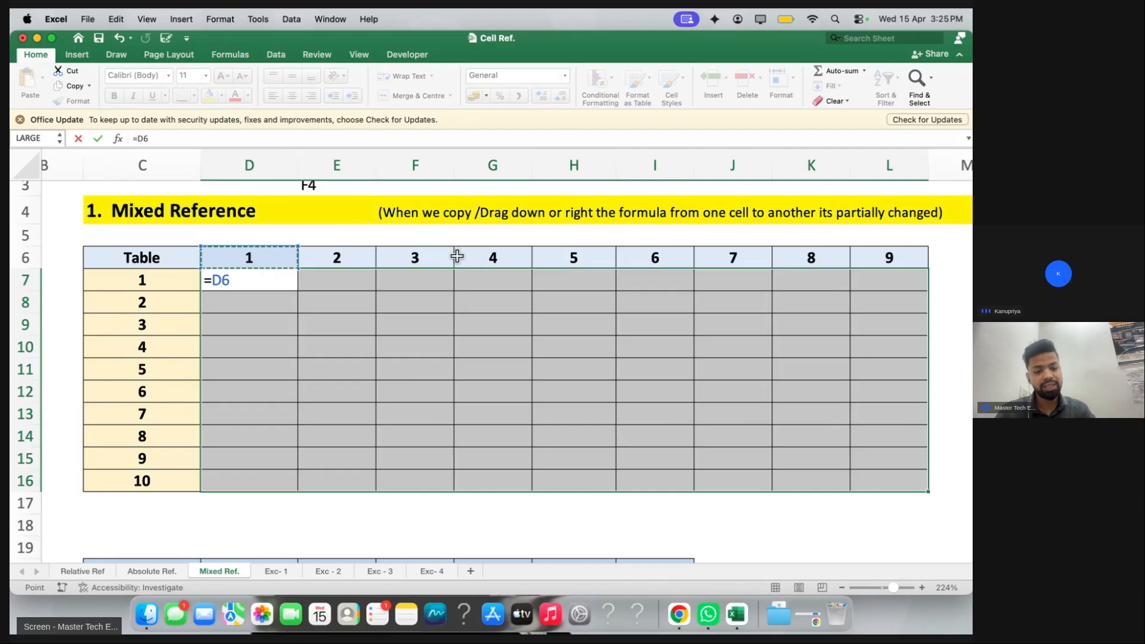
key(F4)
key(F4)
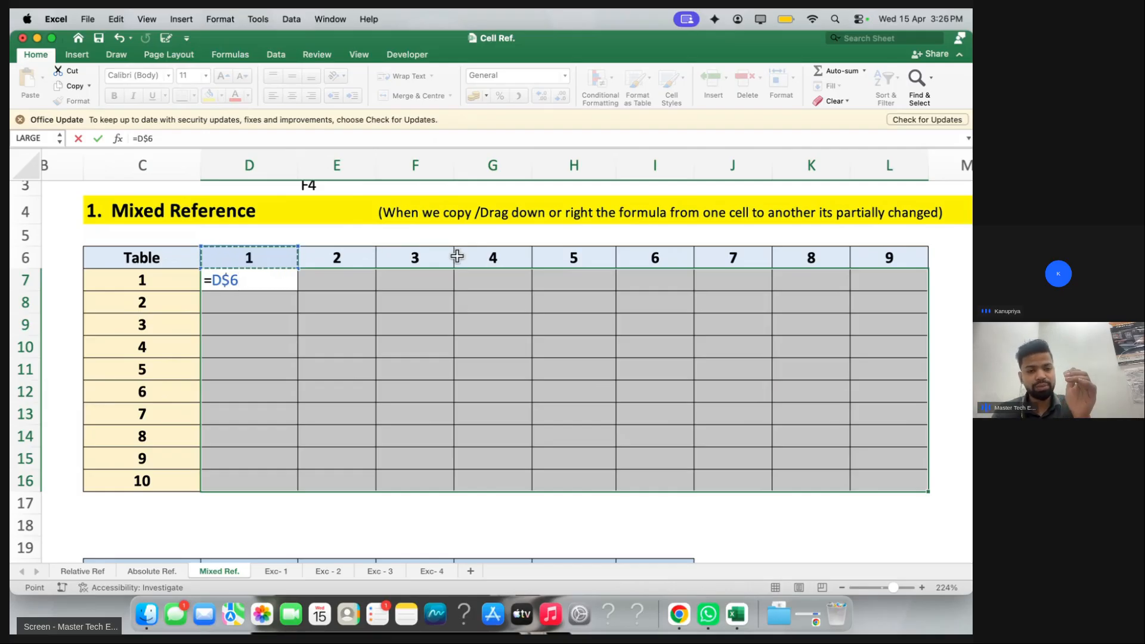
text(*)
click(169, 284)
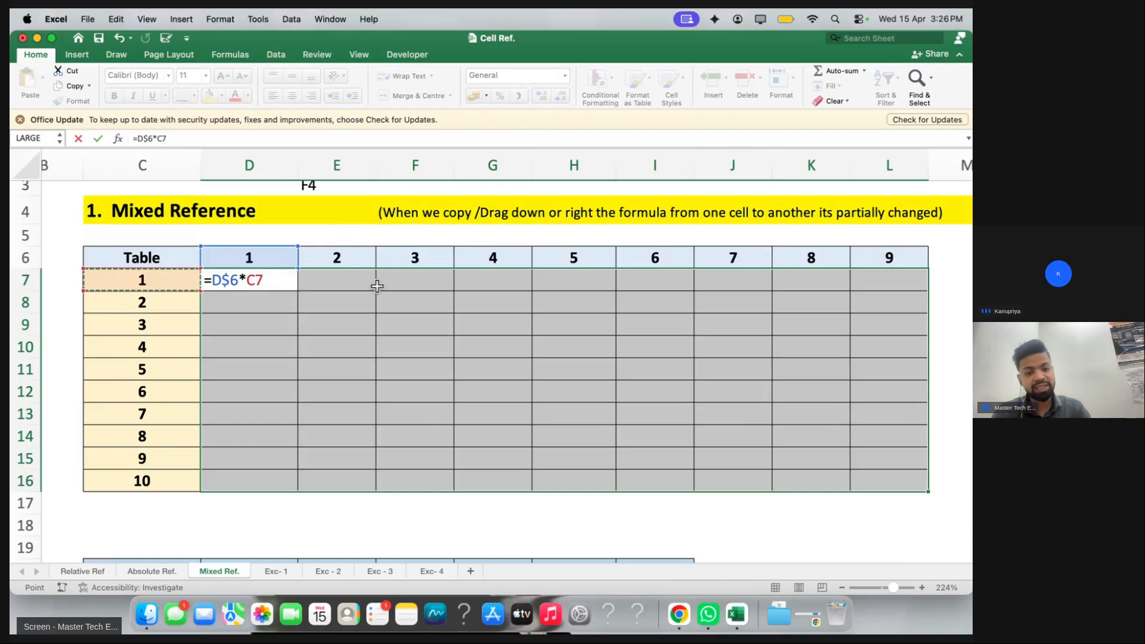
key(F4)
key(F4)
key(F4)
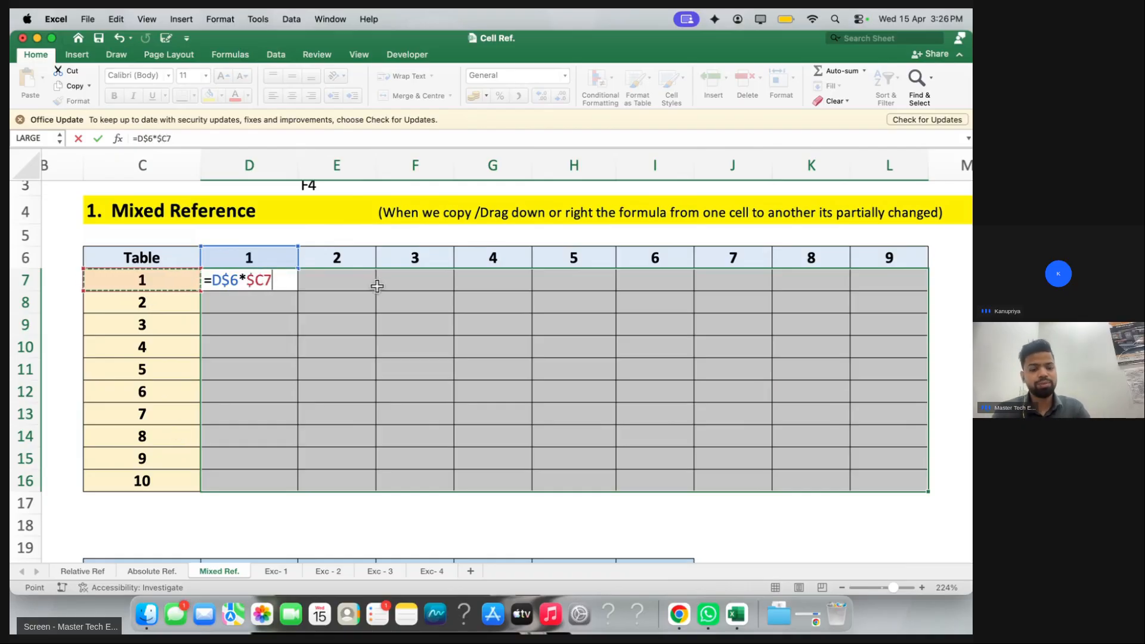
key(ctrl+Return)
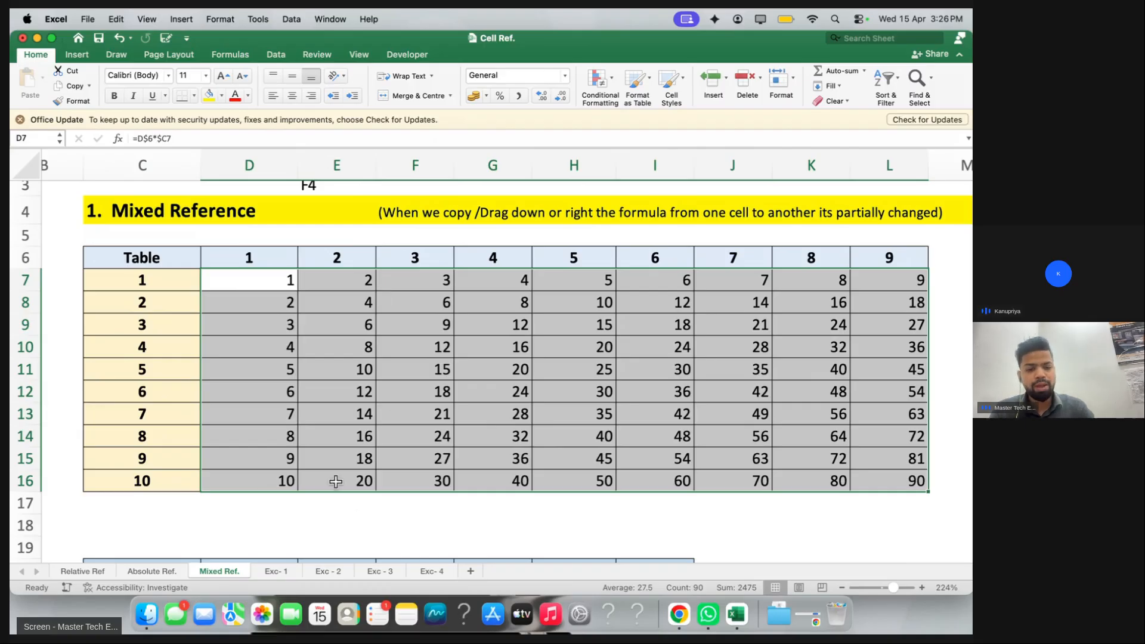
Switch to the Exc- 1 sheet and highlight the HP, Dell and Lenovo prices
click(277, 572)
scroll(322, 204, up, 5)
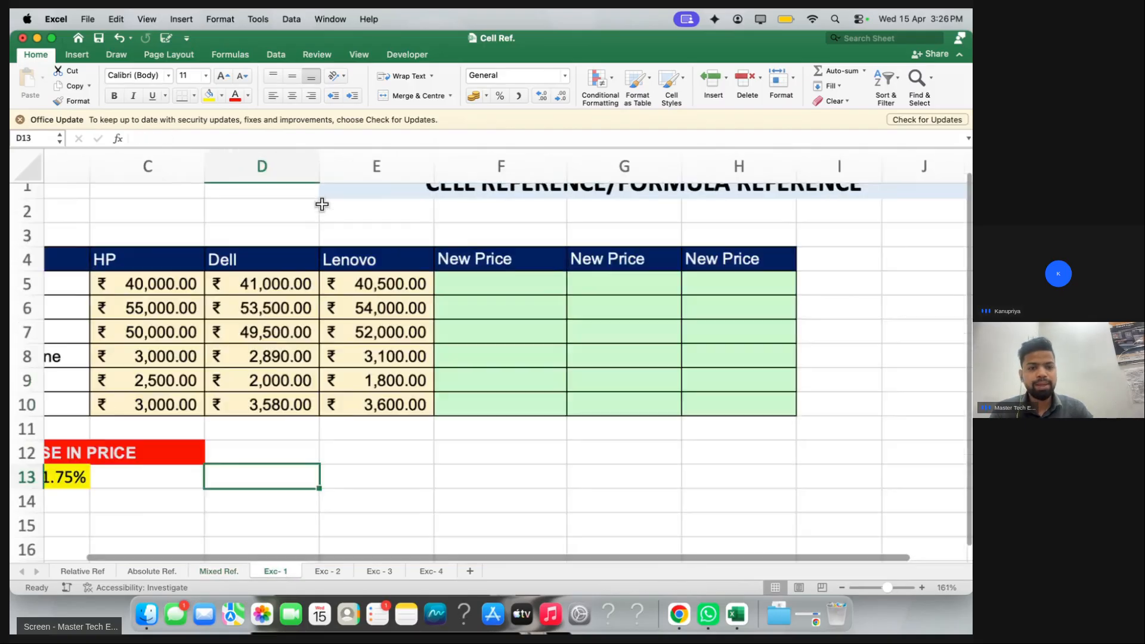
scroll(322, 204, left, 3)
scroll(322, 205, up, 6)
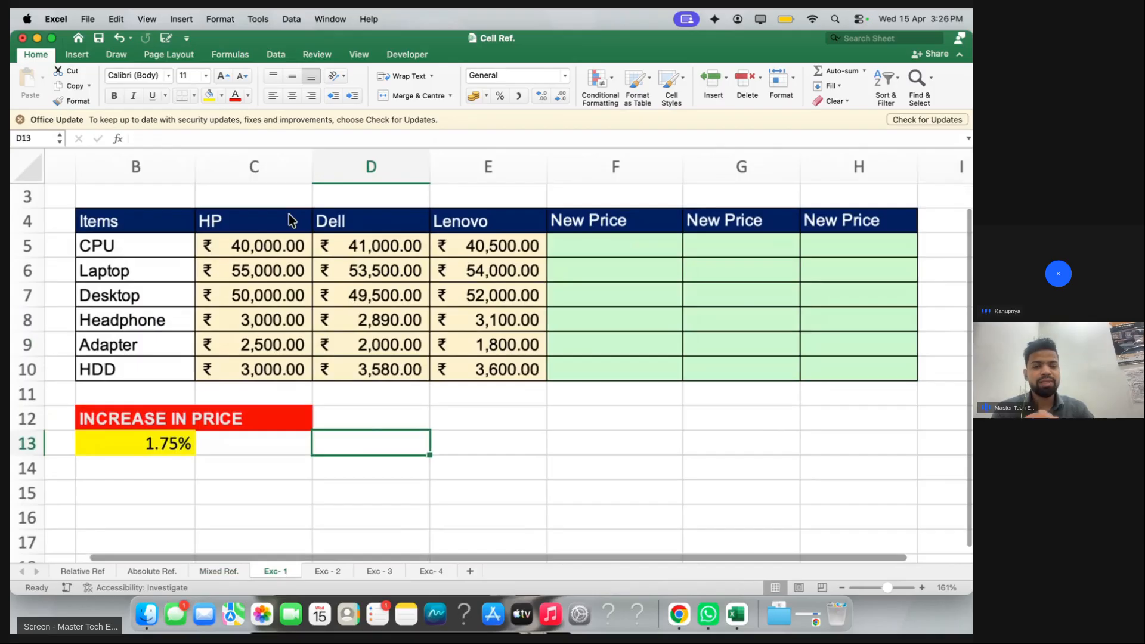
drag(185, 223, 445, 374)
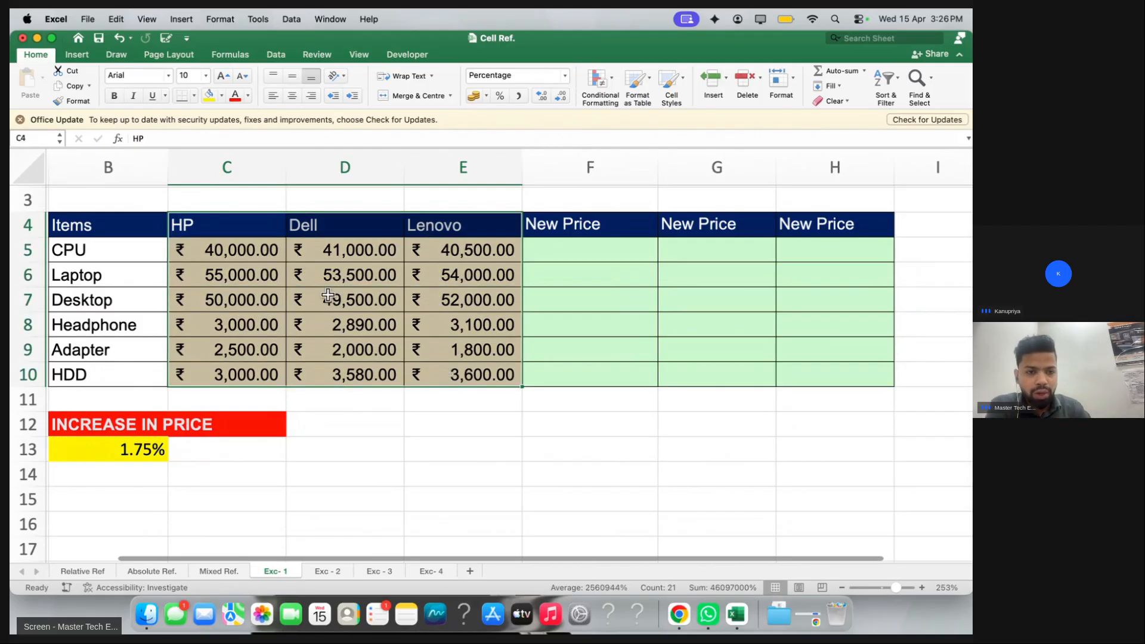
Inspect the CPU and Laptop prices, the HP price sum and the 1.75% increase in B13
click(256, 251)
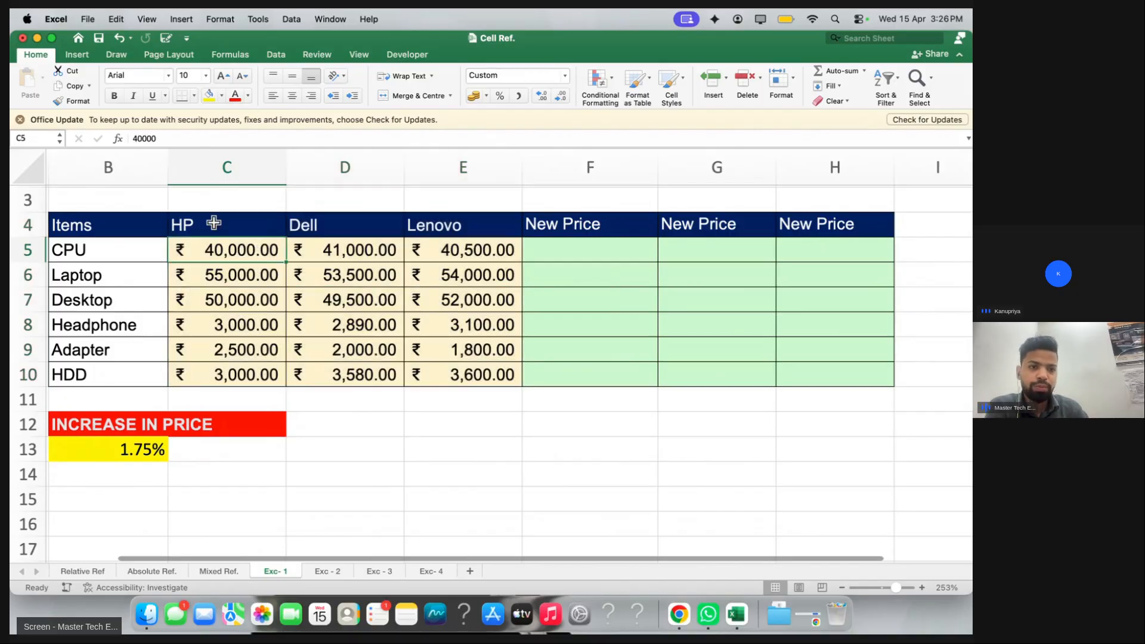
click(154, 254)
click(207, 253)
click(158, 267)
click(216, 268)
click(215, 251)
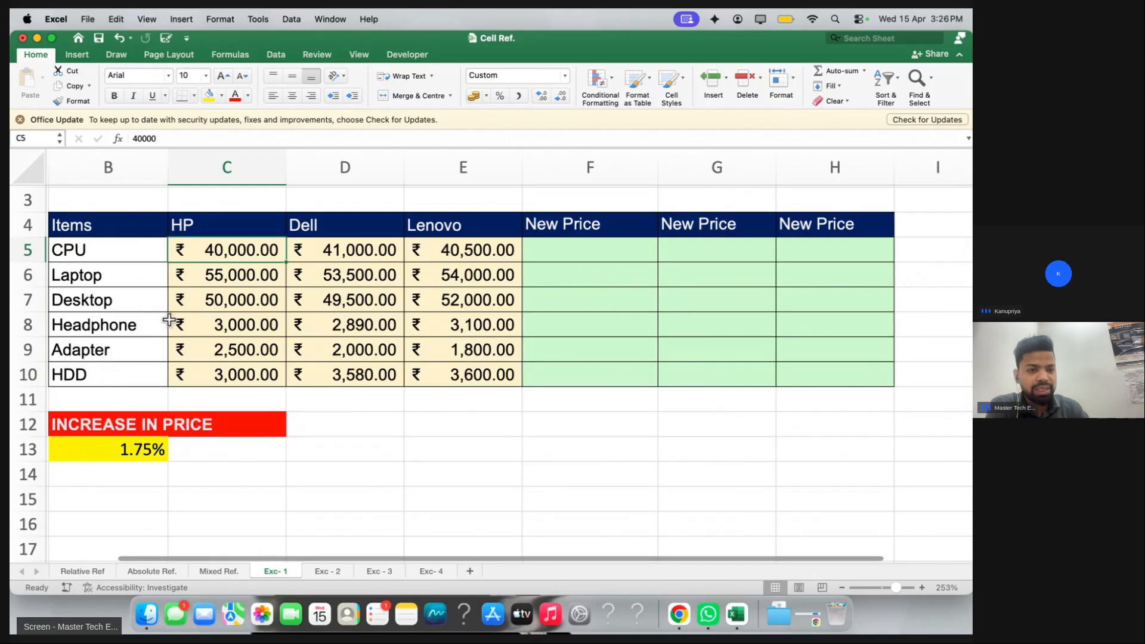
drag(212, 249, 225, 352)
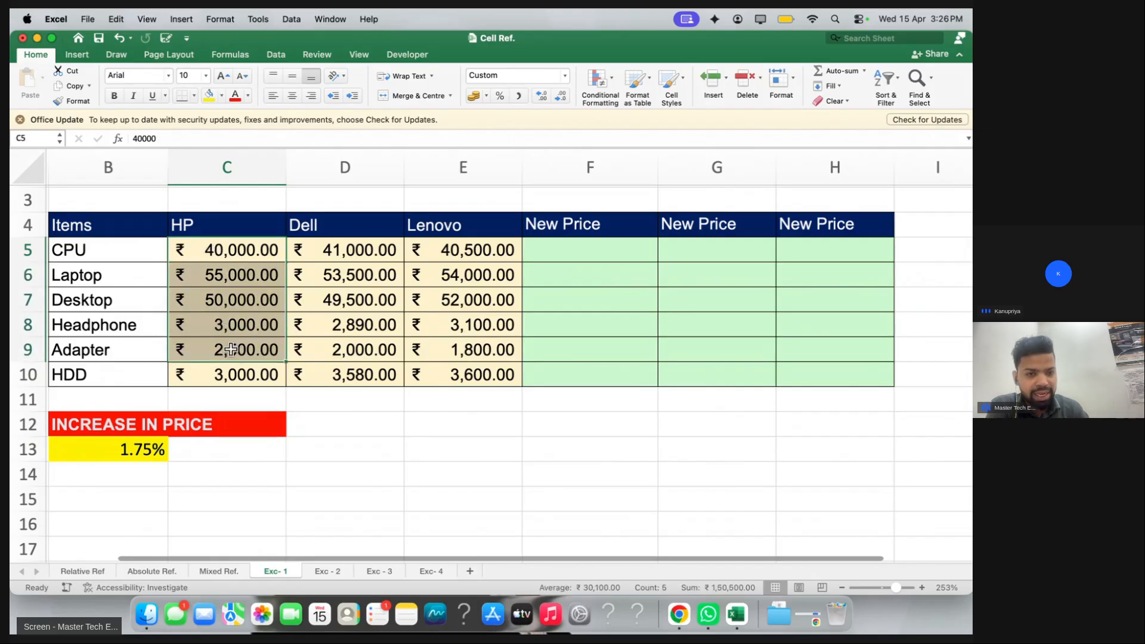
click(148, 449)
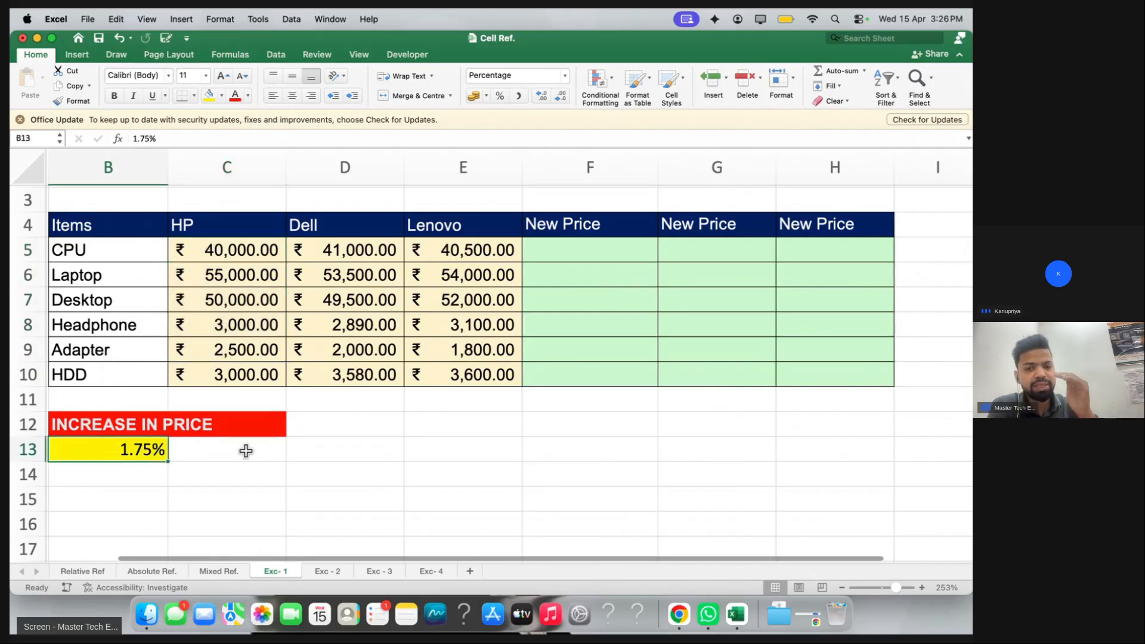
Calculate =100+100*1.75% in E12 as a test, giving 101.75
click(410, 427)
text(100)
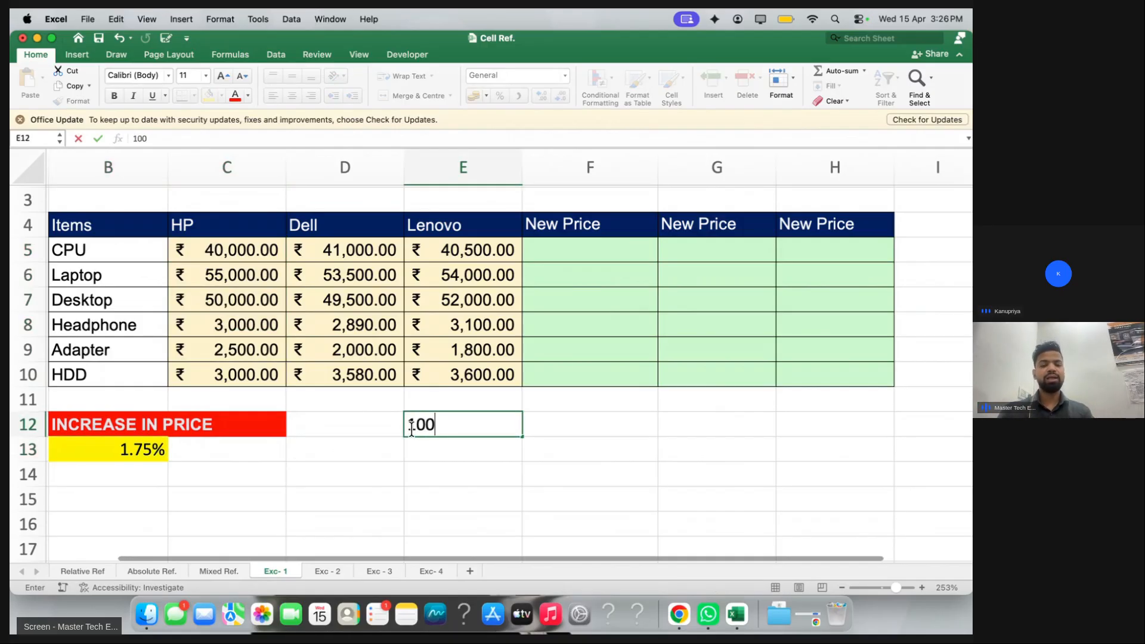
click(409, 425)
text(=)
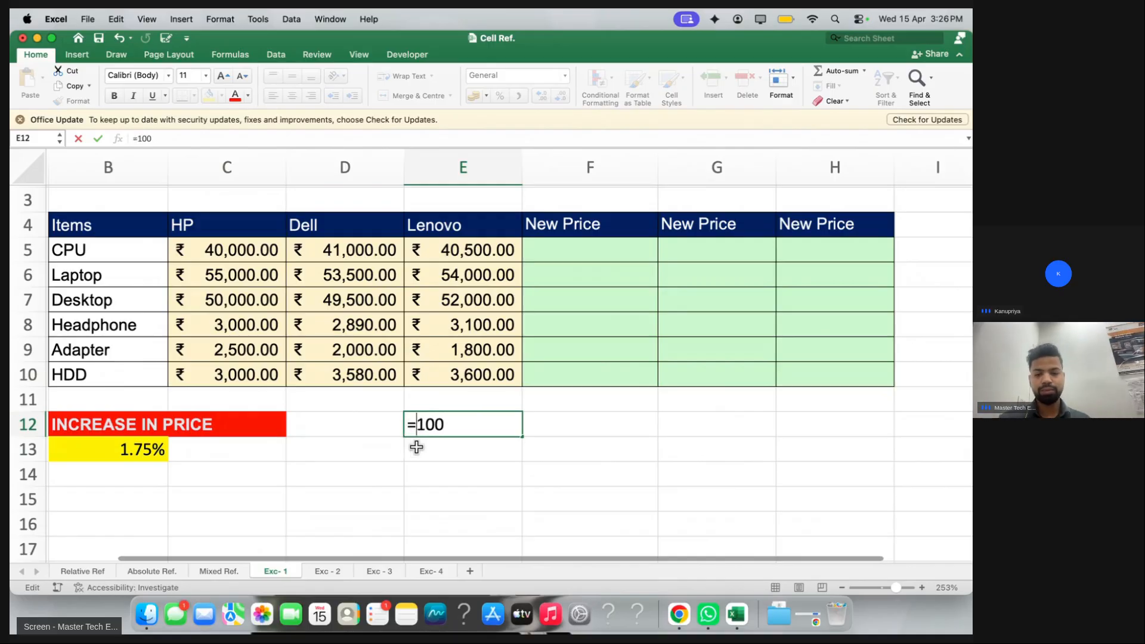
click(462, 426)
text(+)
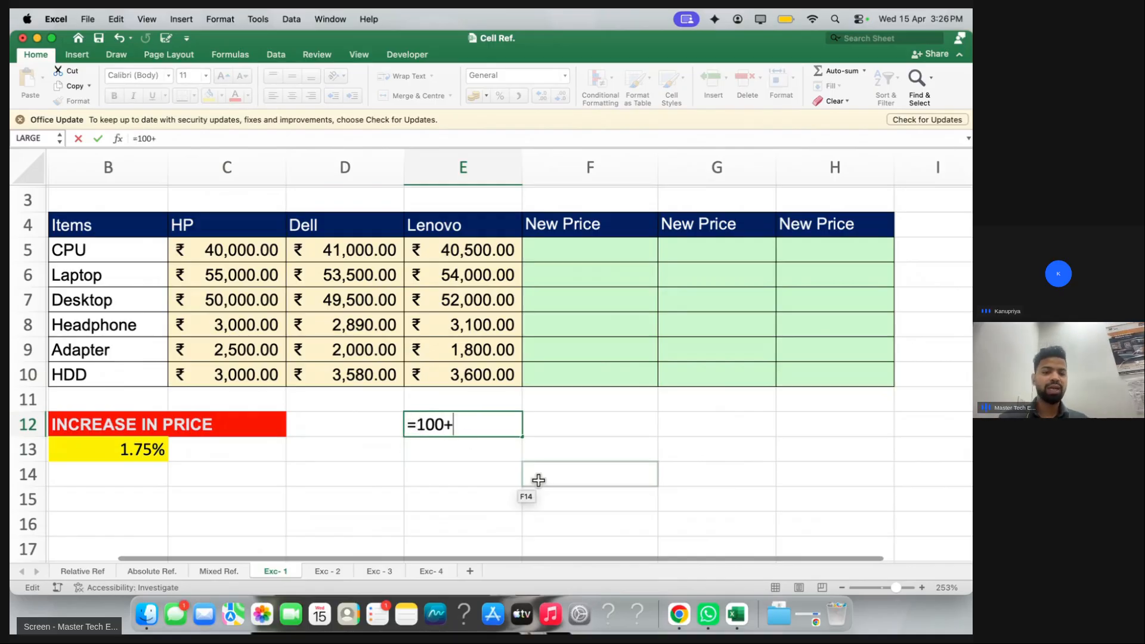
text(100)
text(*)
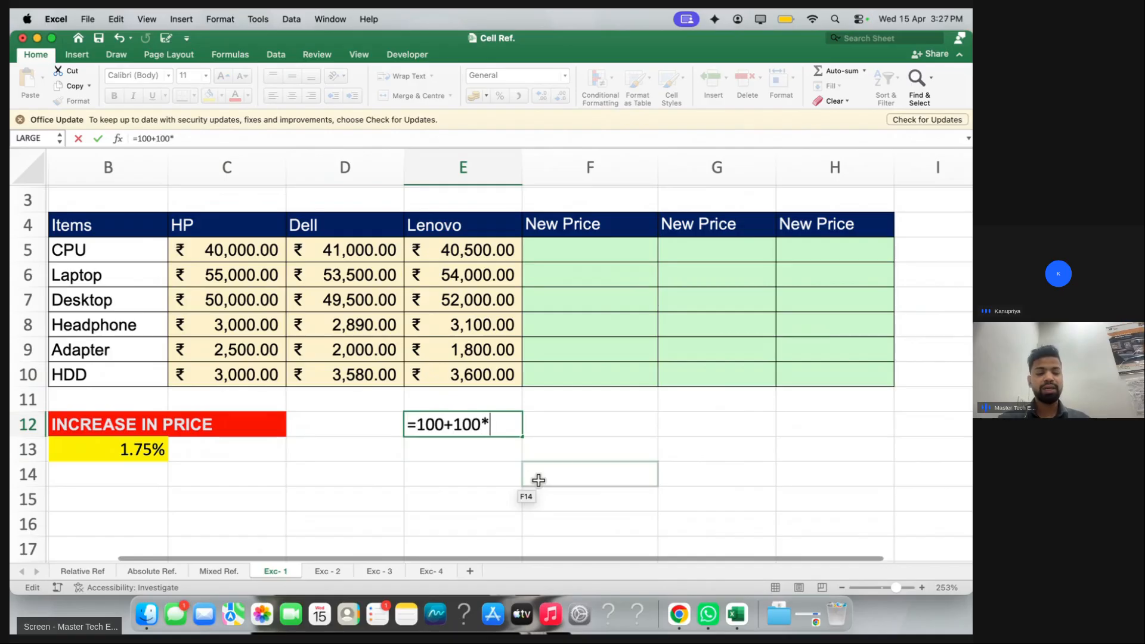
text(1.75%)
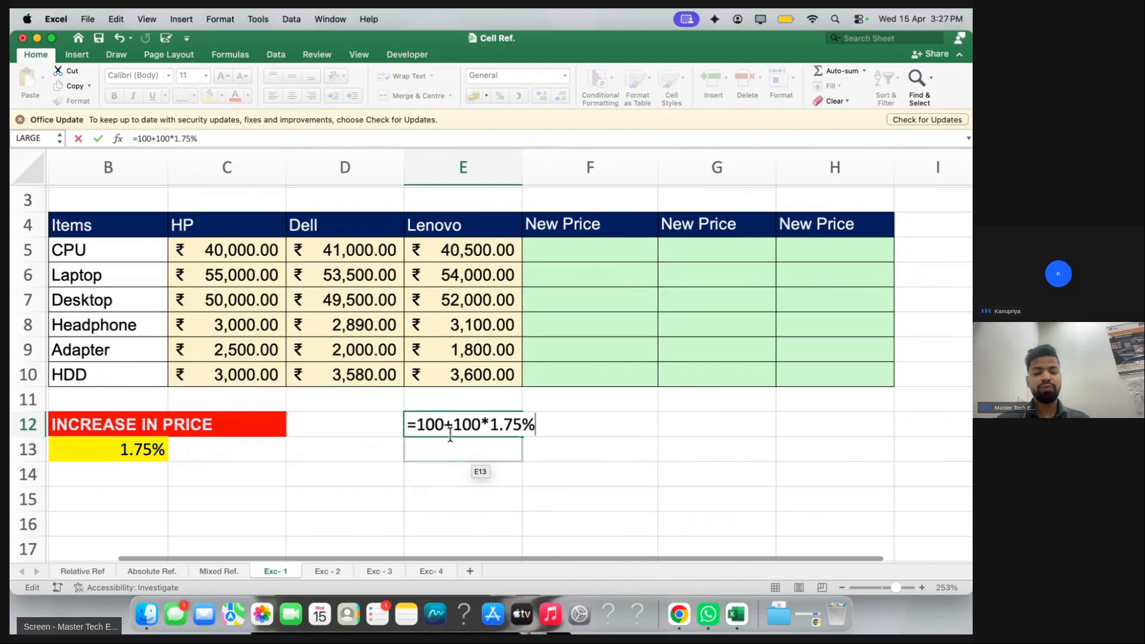
drag(454, 425, 560, 425)
key(Return)
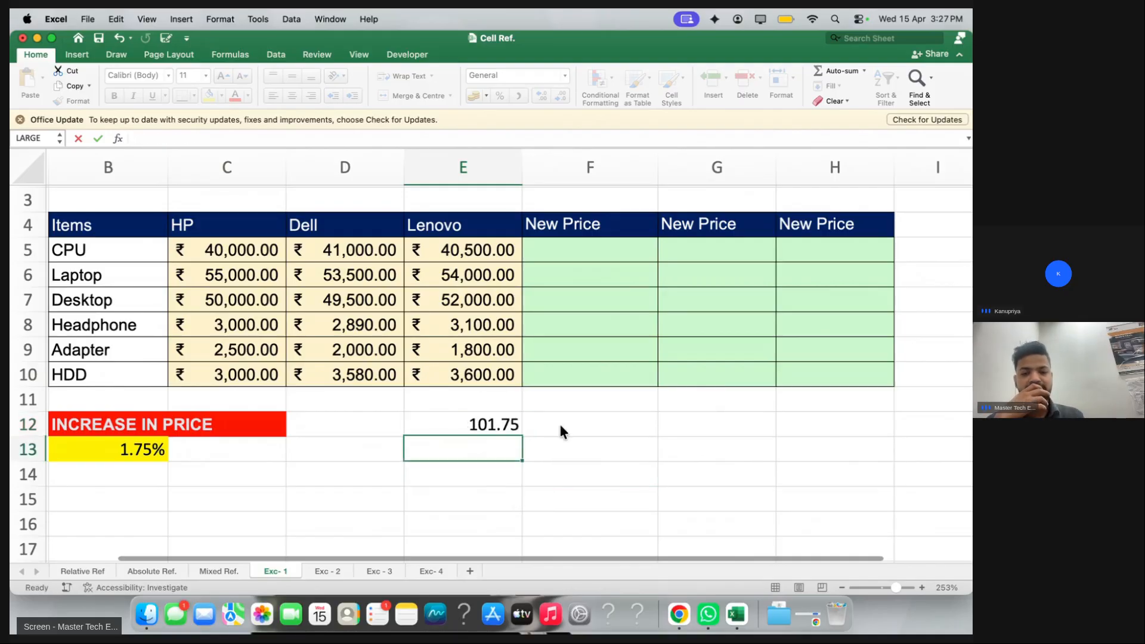
click(489, 419)
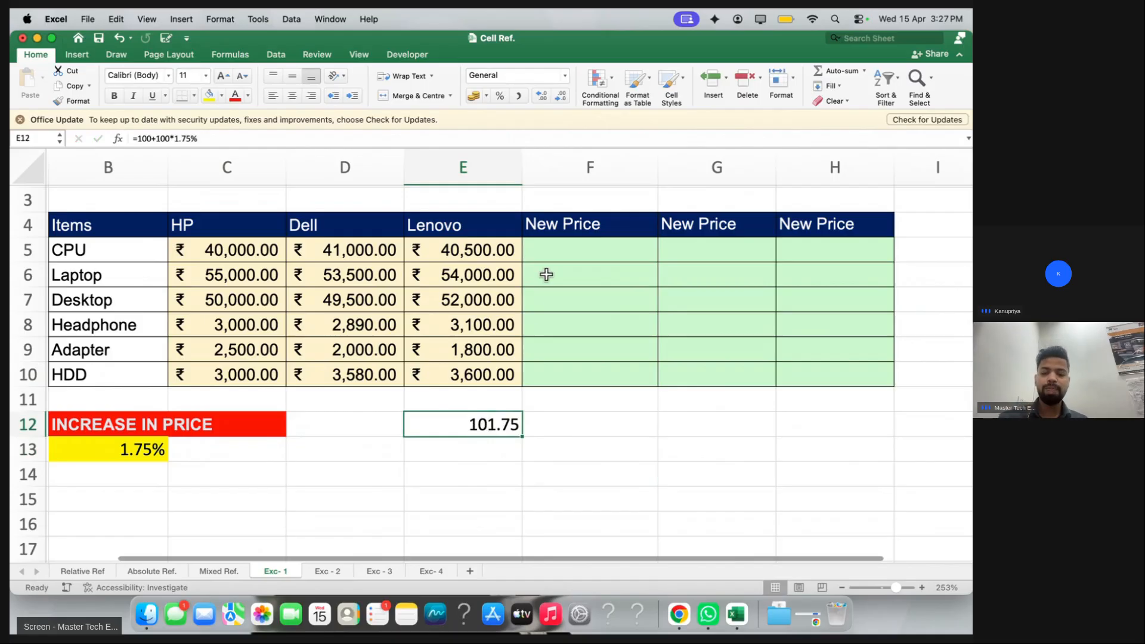
click(549, 255)
Start F5's formula as =C5, referencing the ₹40,000.00 HP CPU price
text(=)
click(262, 251)
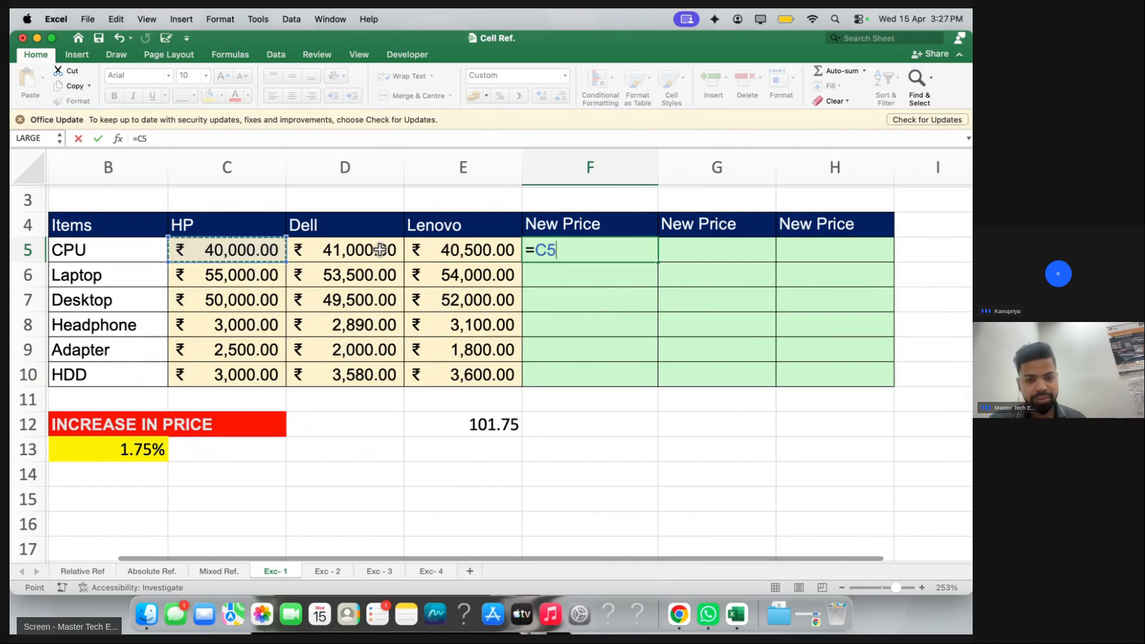
text(+)
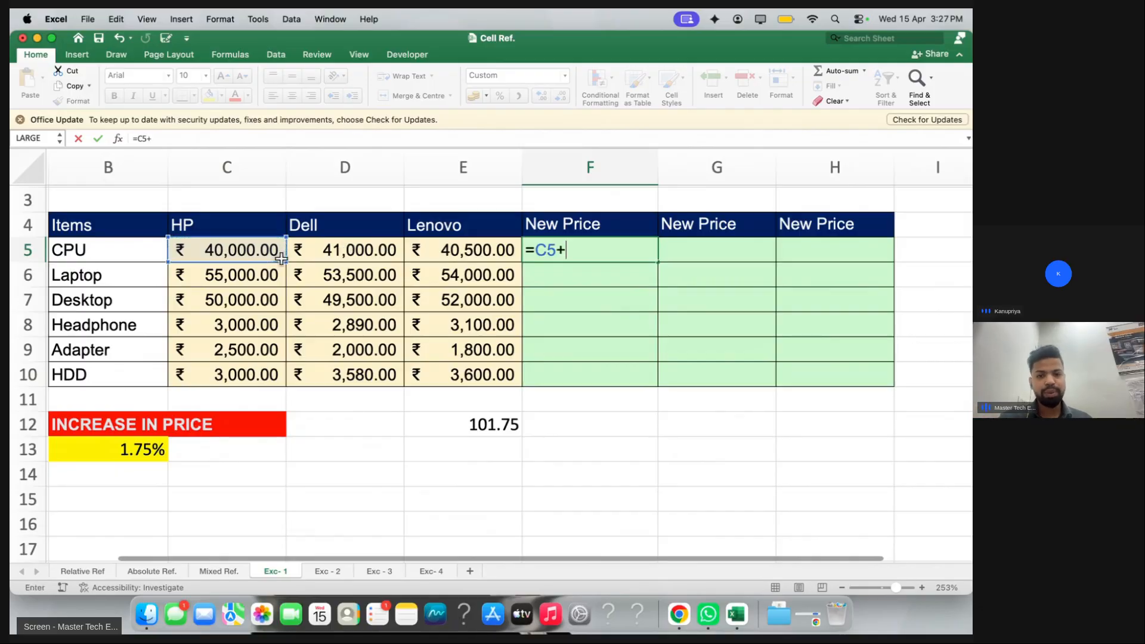
click(258, 249)
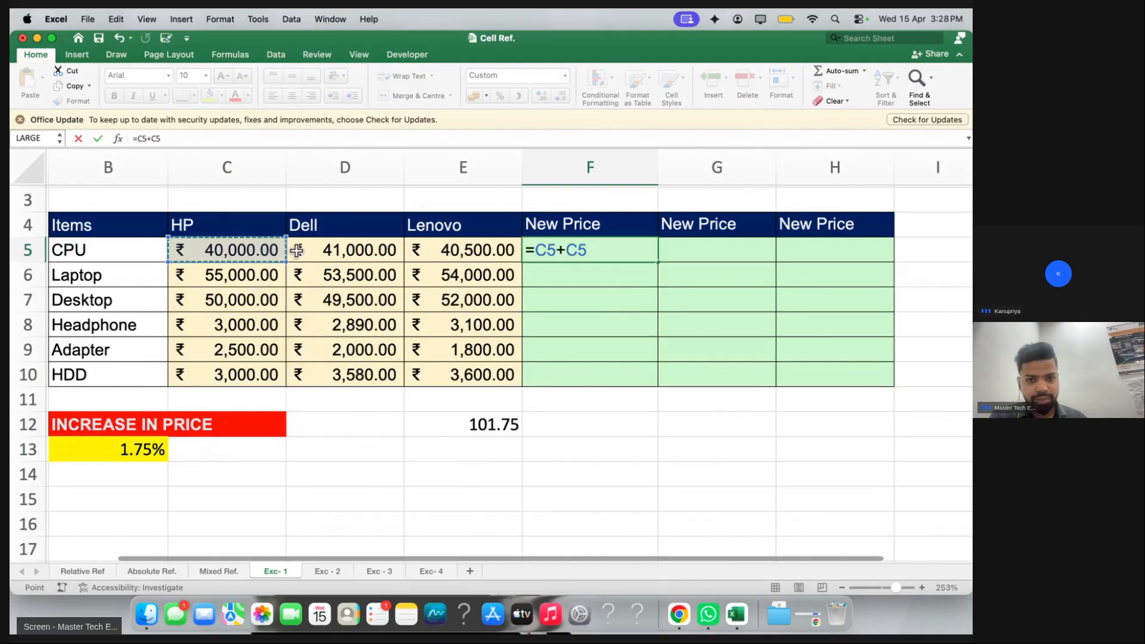
drag(534, 250, 593, 246)
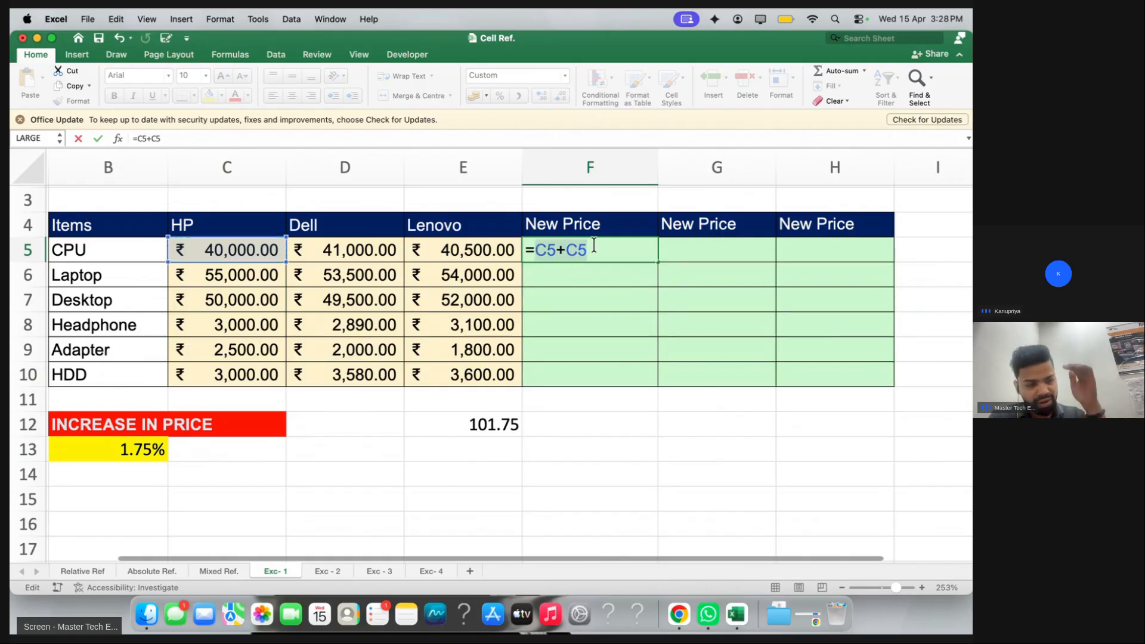
click(594, 245)
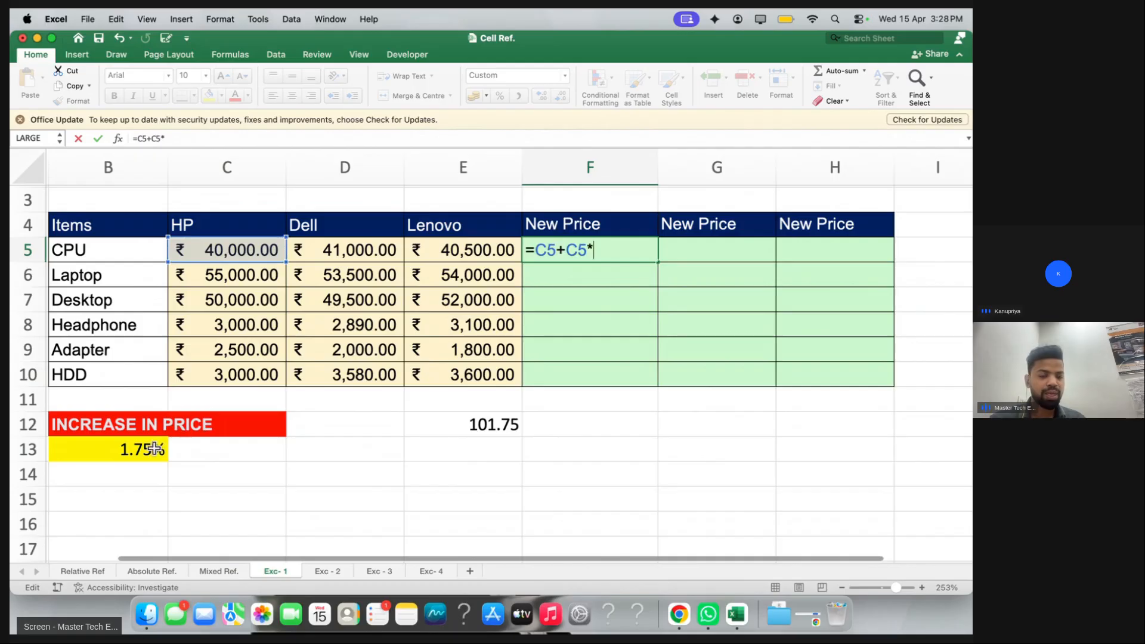
click(154, 449)
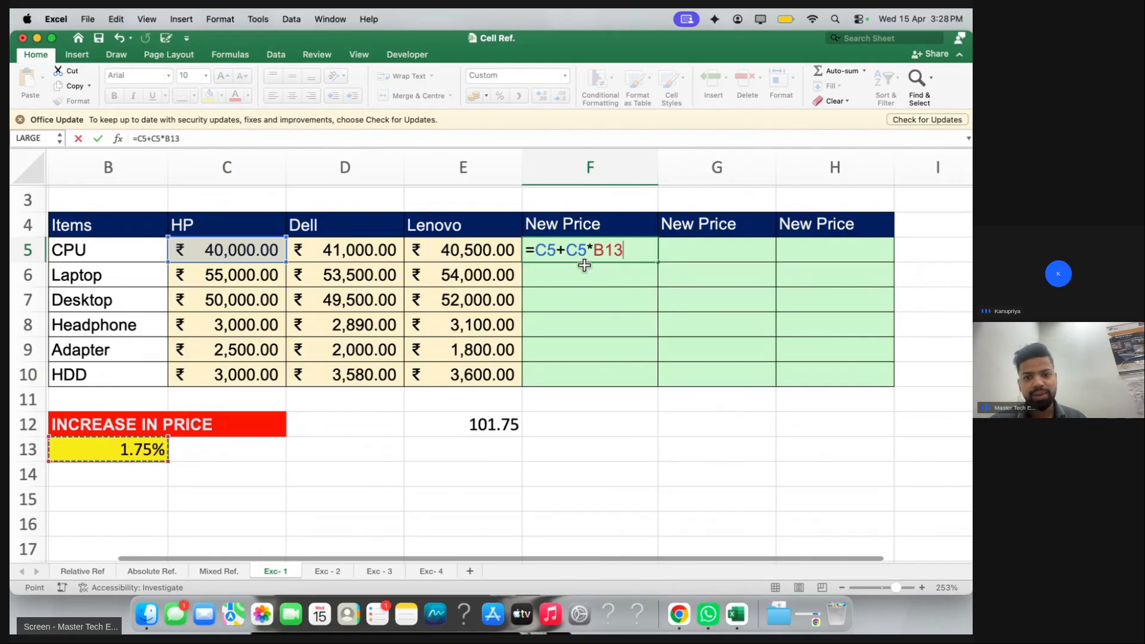
double_click(656, 246)
key(F4)
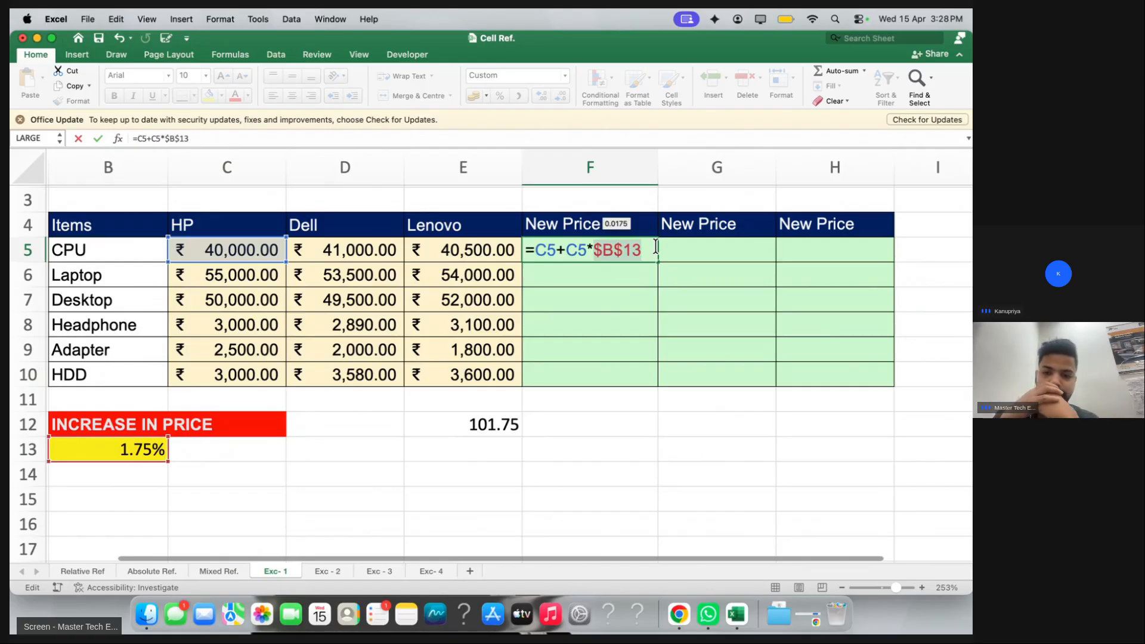
key(ctrl+Return)
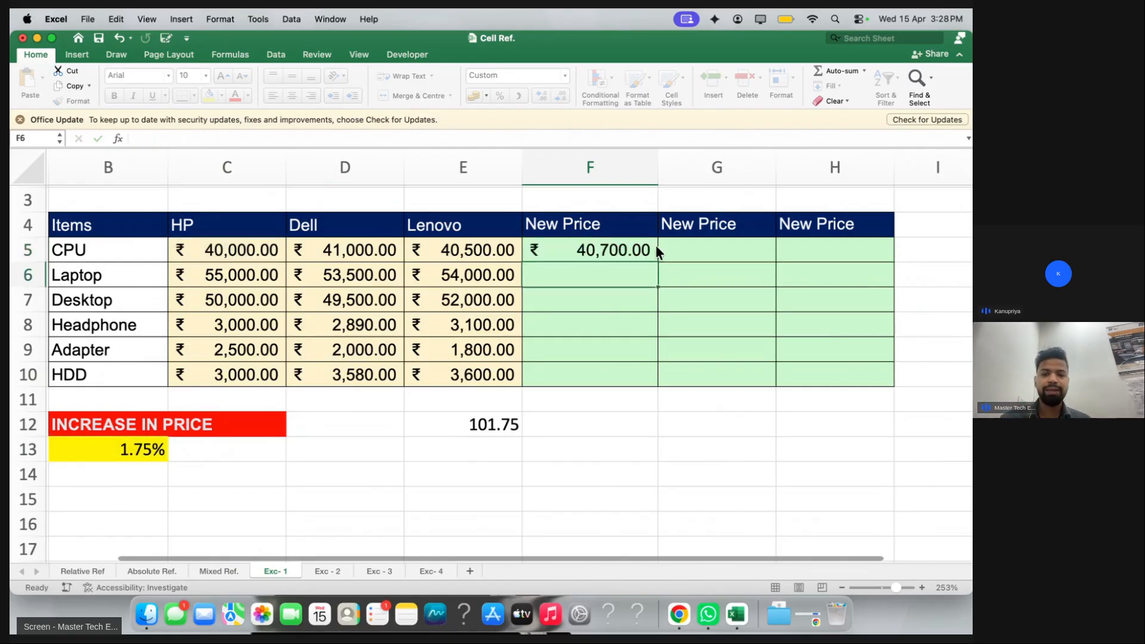
key(shift+Down)
key(shift+Down)
key(shift+Down)
key(shift+Down)
key(shift+Down)
key(shift+Down)
key(shift+Up)
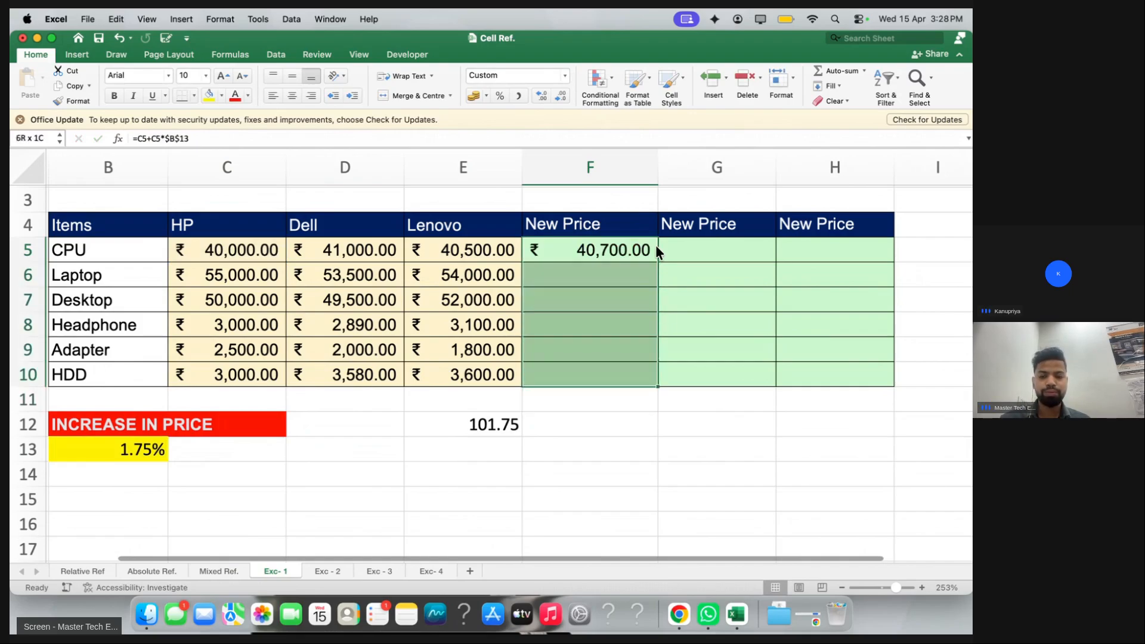
key(shift+Right)
key(shift+Right)
key(ctrl+d)
key(ctrl+r)
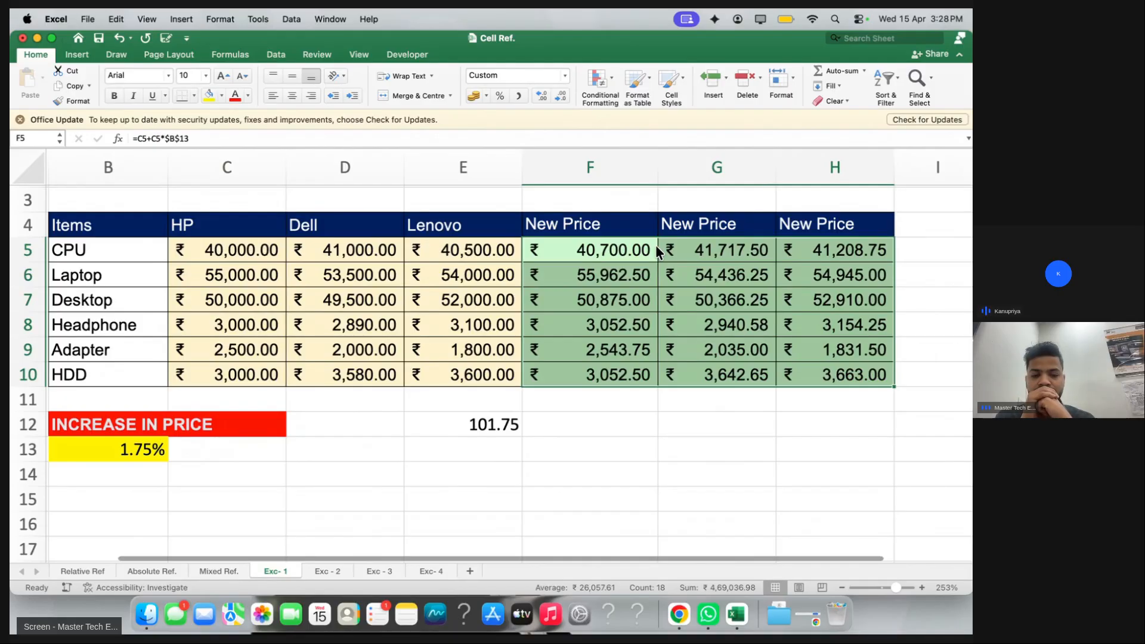
scroll(657, 251, down, 5)
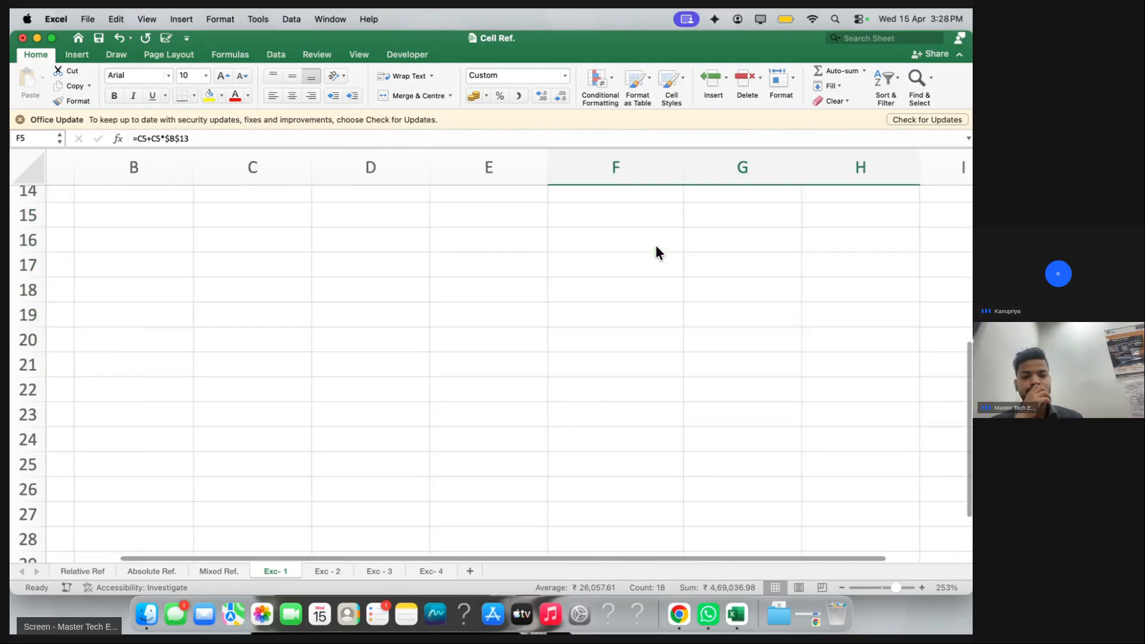
scroll(656, 247, up, 2)
scroll(656, 247, left, 1)
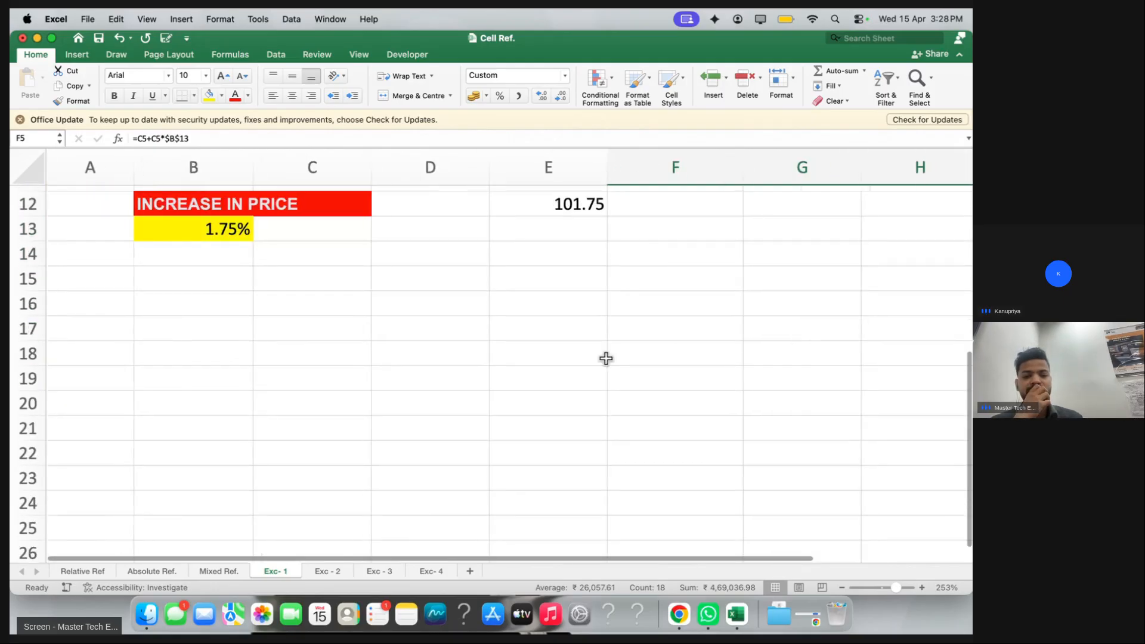
Move via Exc - 2 to the Exc - 3 sheet's Jan–Mar revenue and expense table
click(339, 573)
click(369, 570)
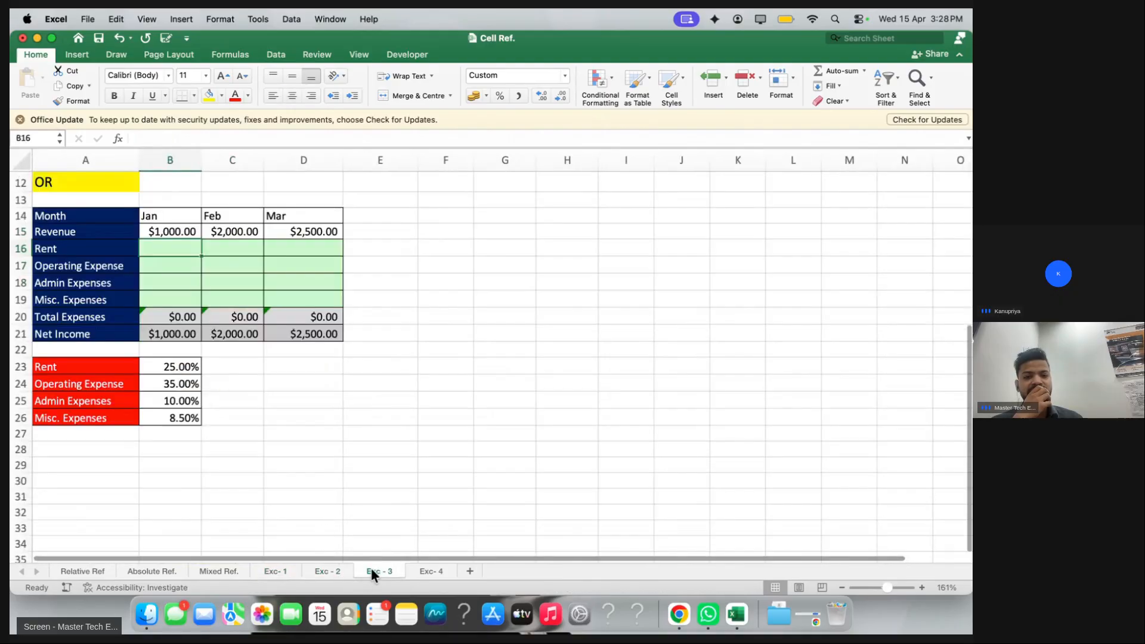
scroll(91, 264, up, 5)
scroll(92, 263, down, 1)
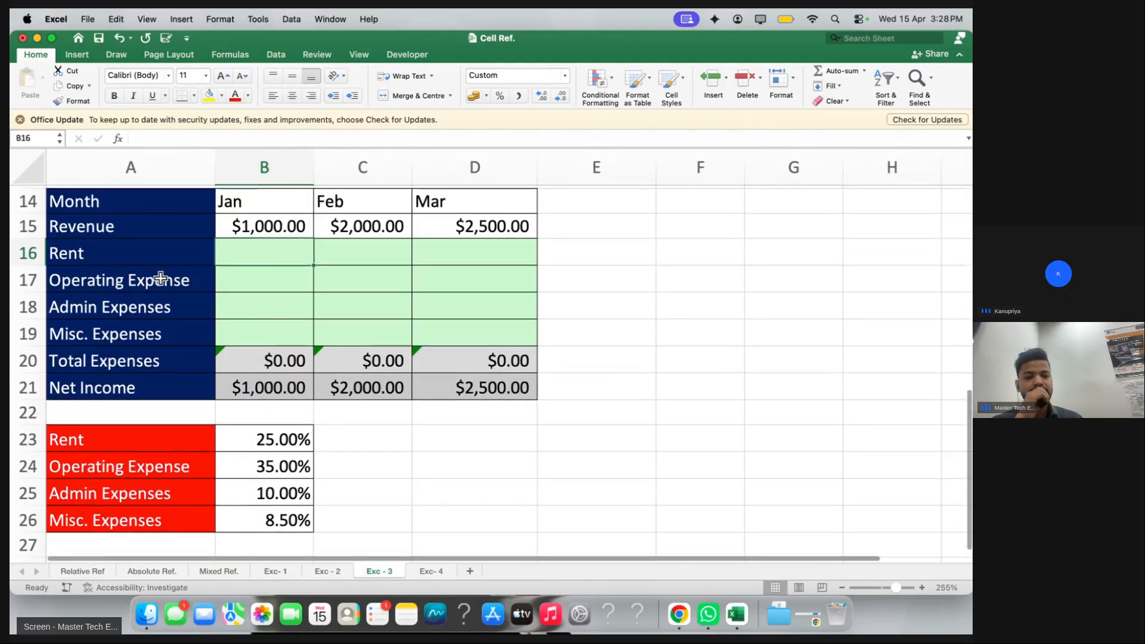
Open the Chat panel in the Graphy live class, then come back to the Excel workbook
key(ctrl+Right)
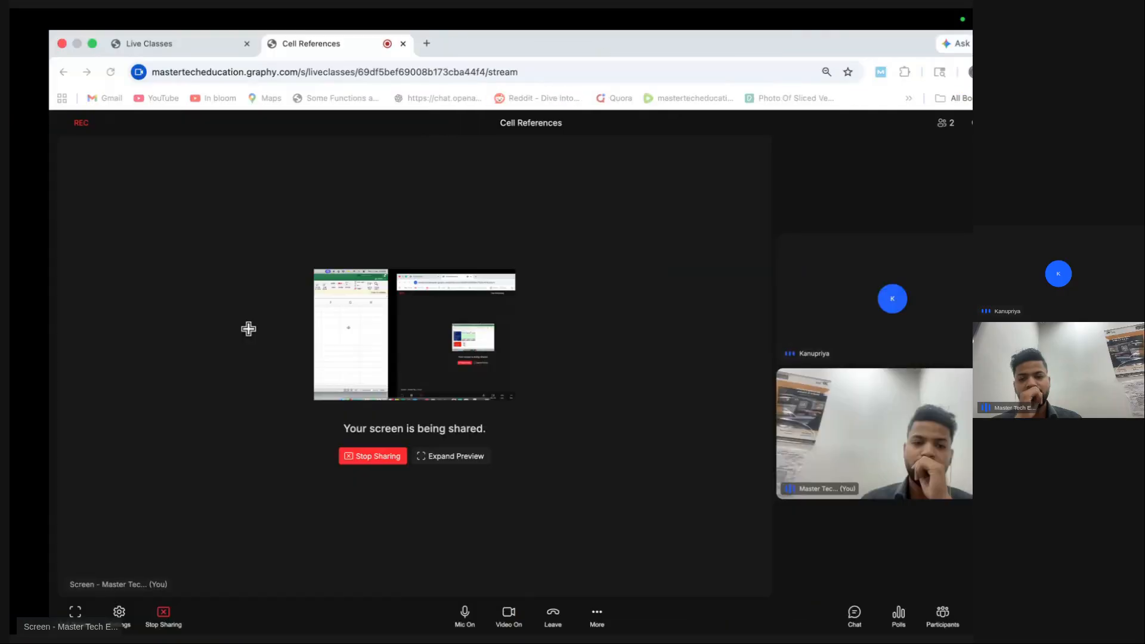
click(815, 616)
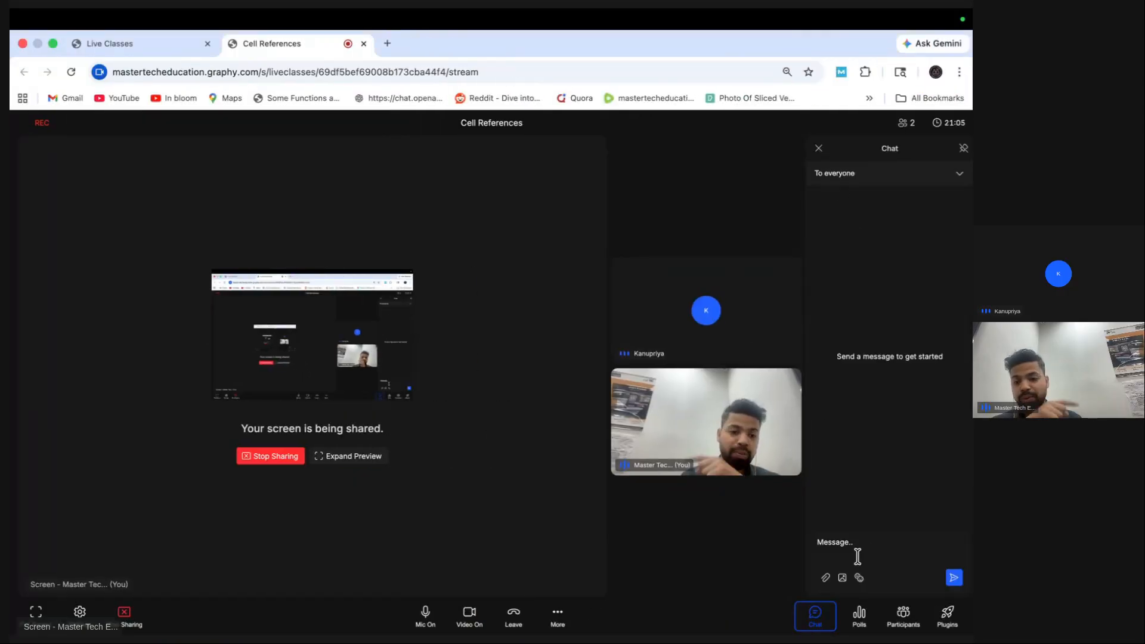
key(ctrl+Left)
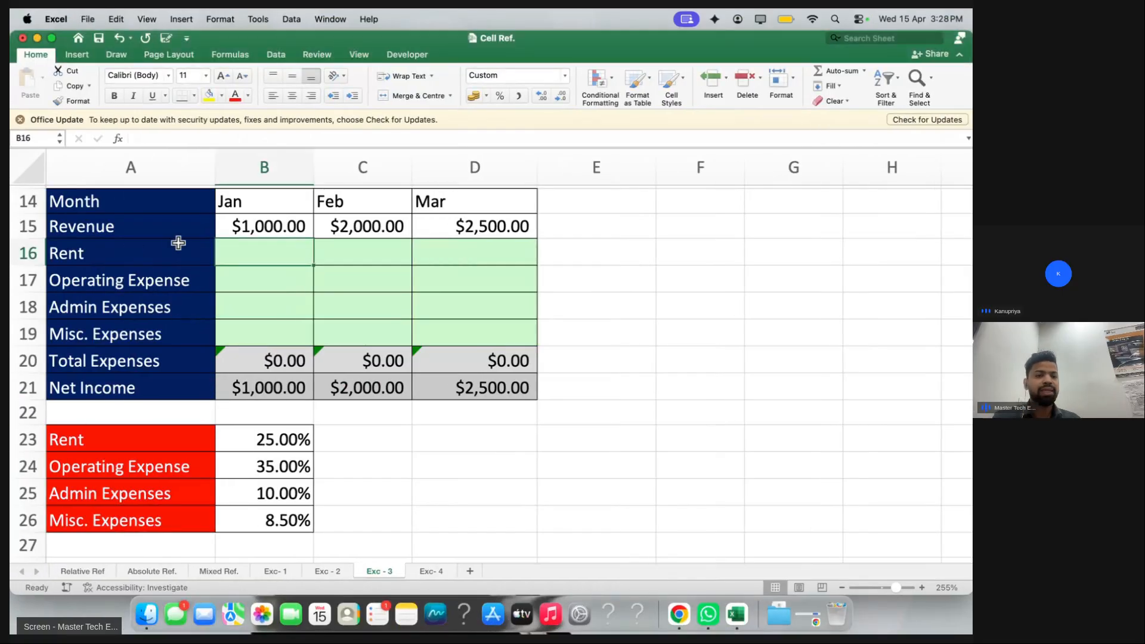
click(322, 212)
click(305, 224)
click(337, 223)
click(429, 224)
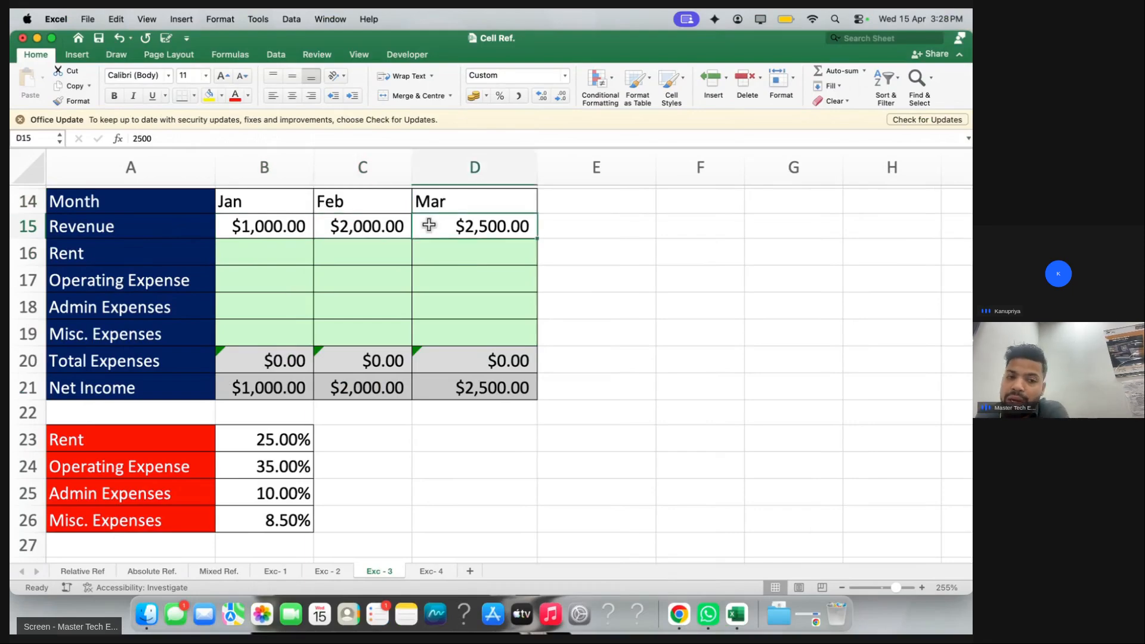
click(278, 439)
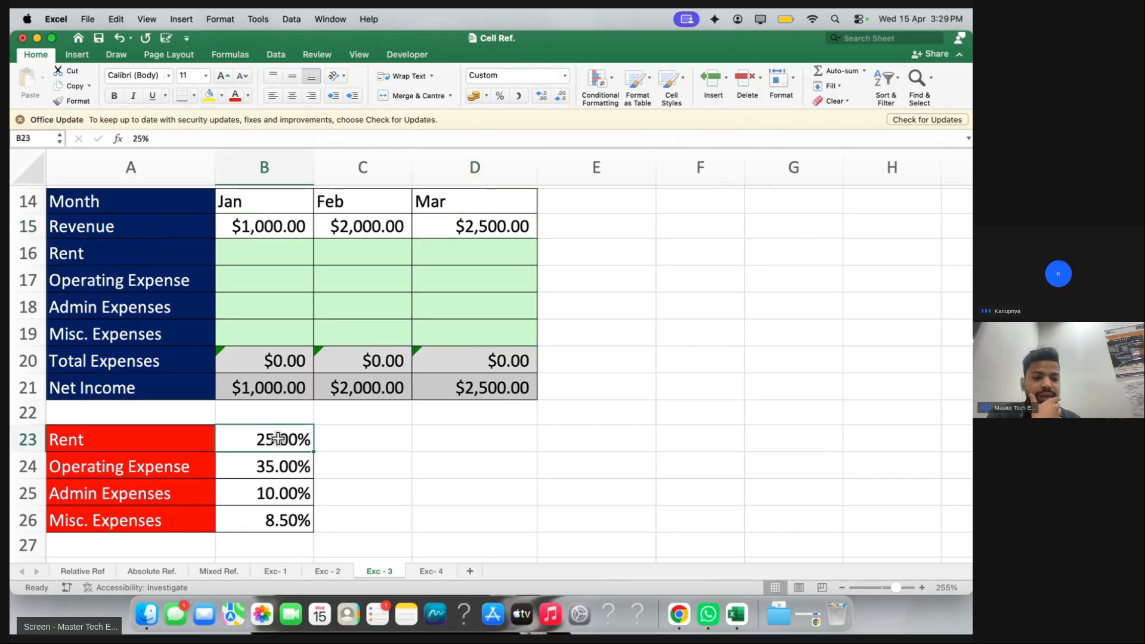
click(264, 467)
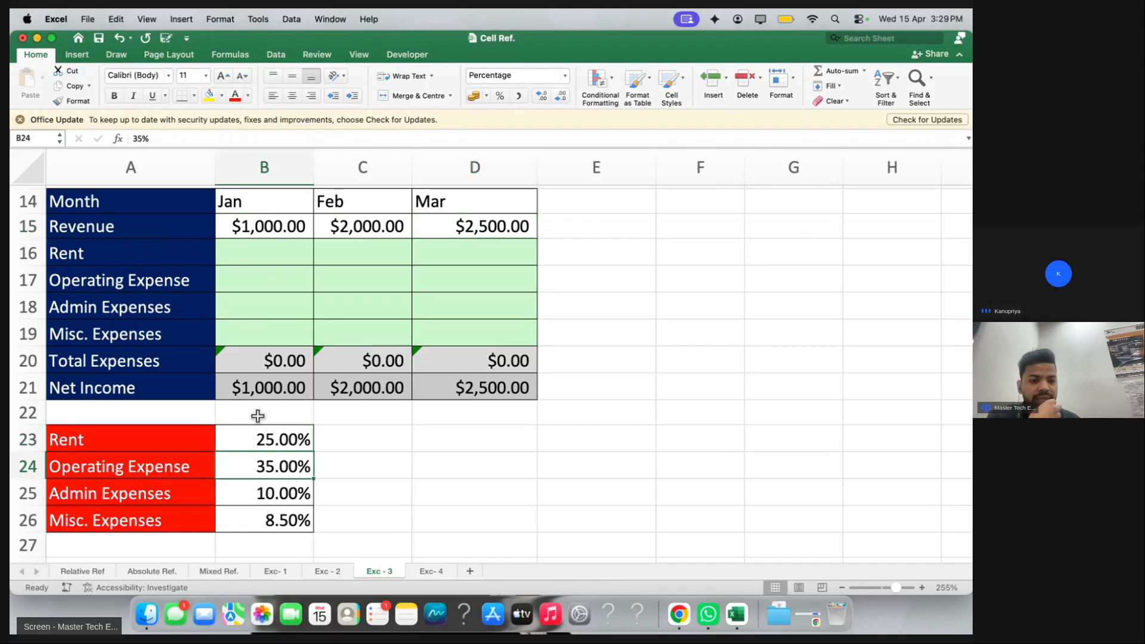
click(253, 484)
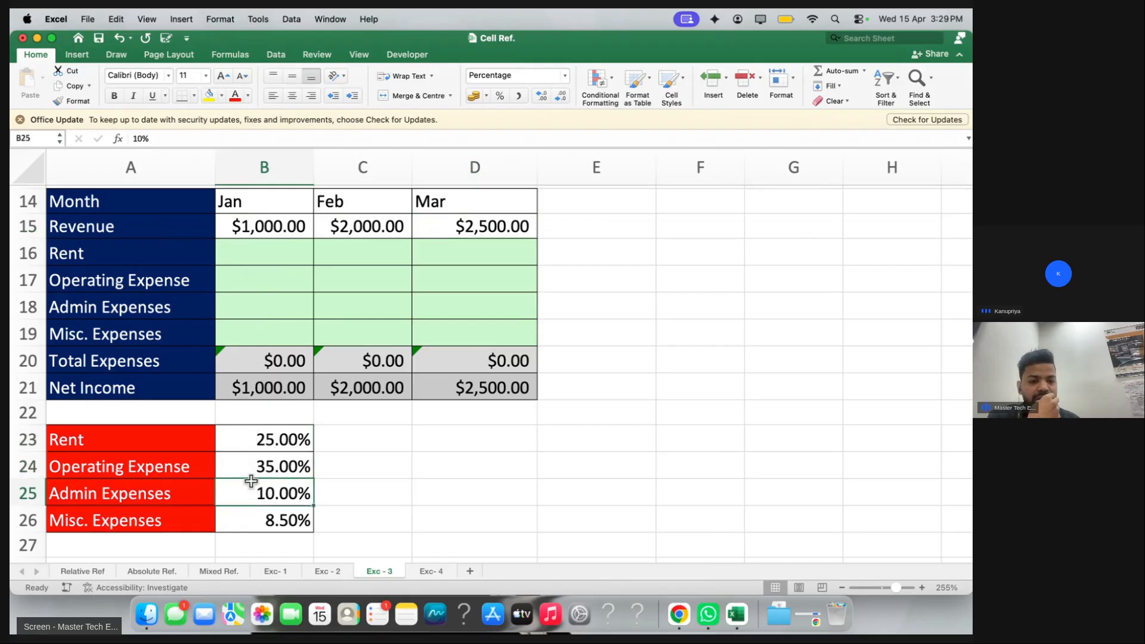
click(263, 518)
click(256, 312)
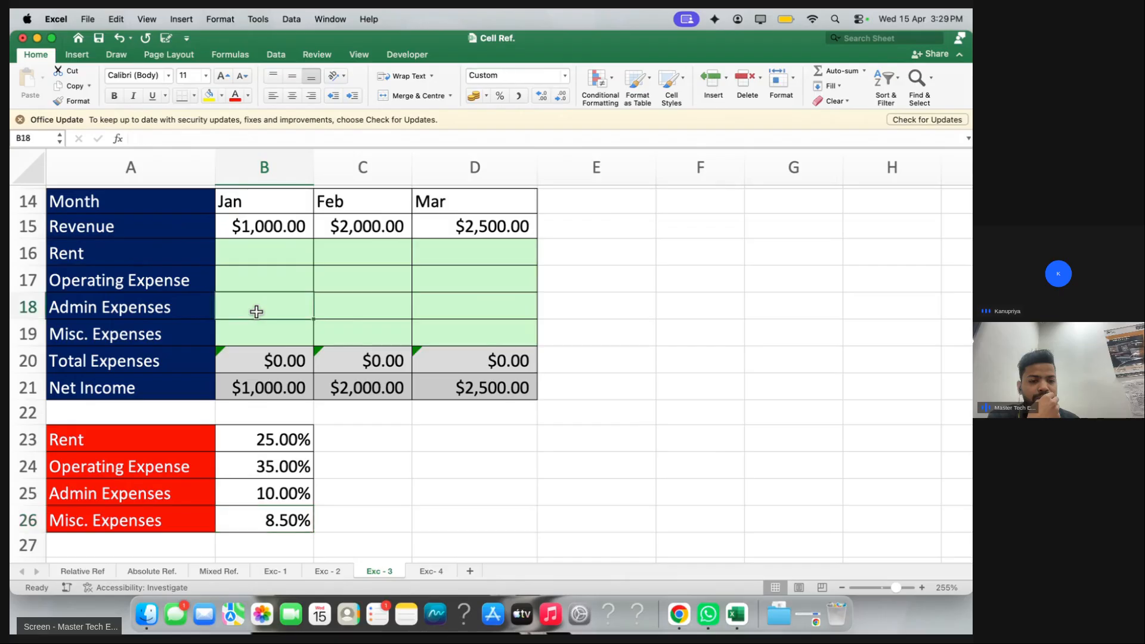
drag(254, 257, 415, 312)
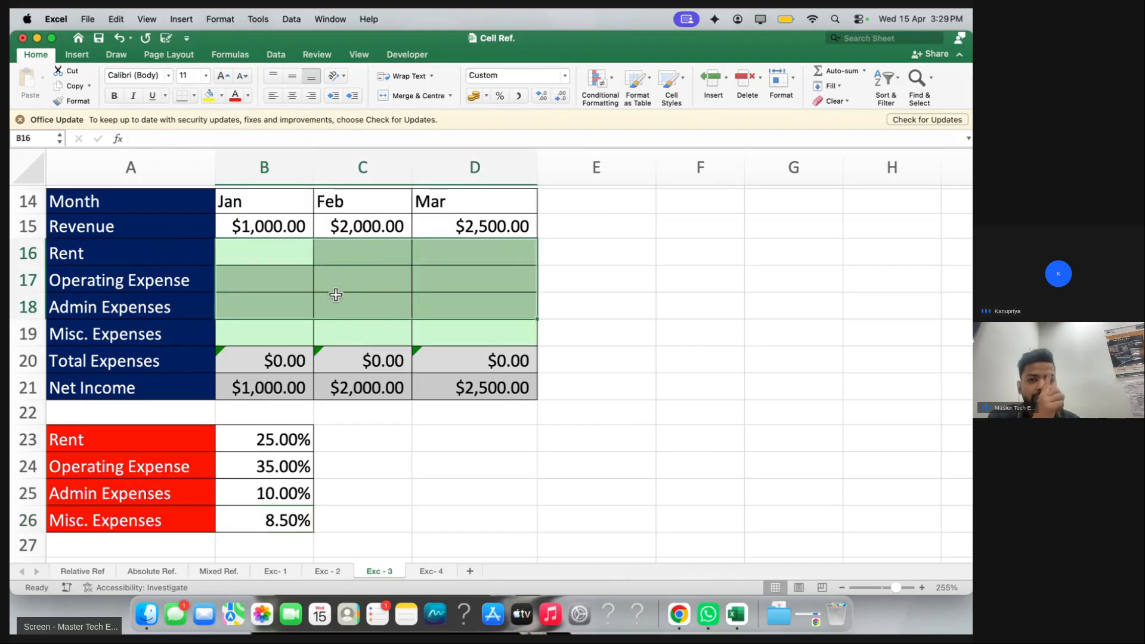
click(295, 266)
drag(295, 264, 458, 323)
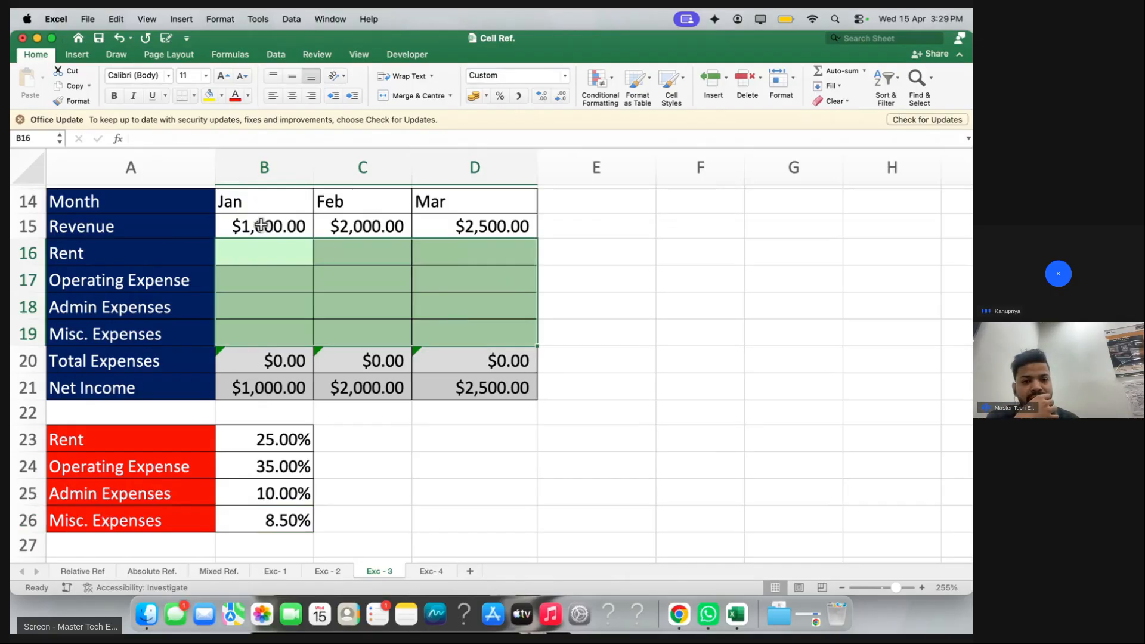
drag(261, 225, 445, 226)
drag(264, 252, 478, 252)
click(209, 291)
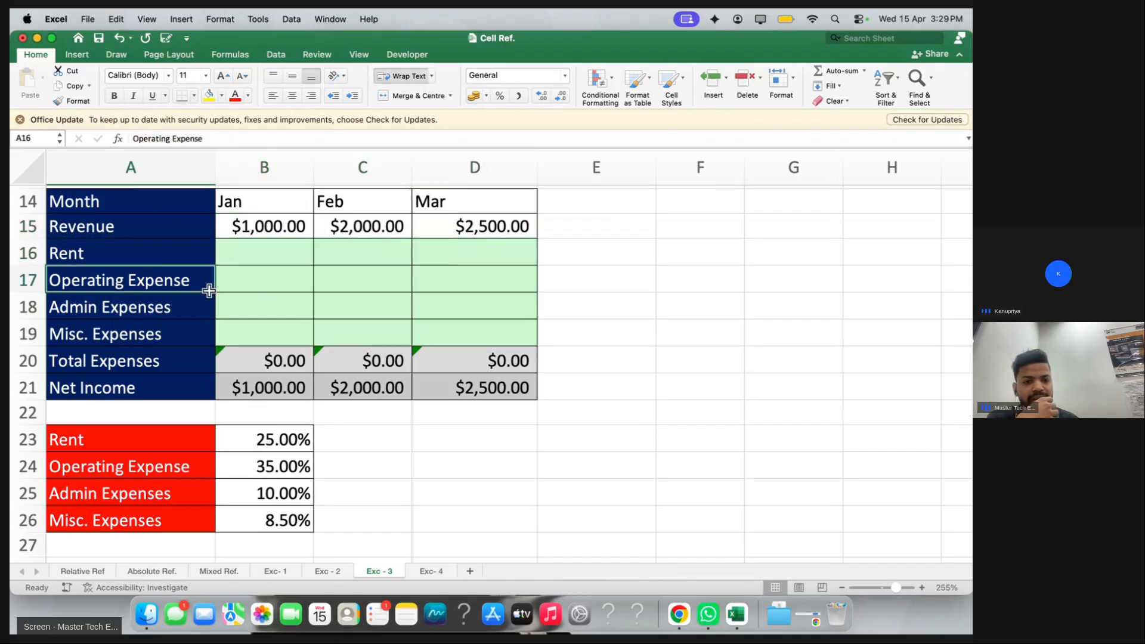
drag(209, 290, 506, 281)
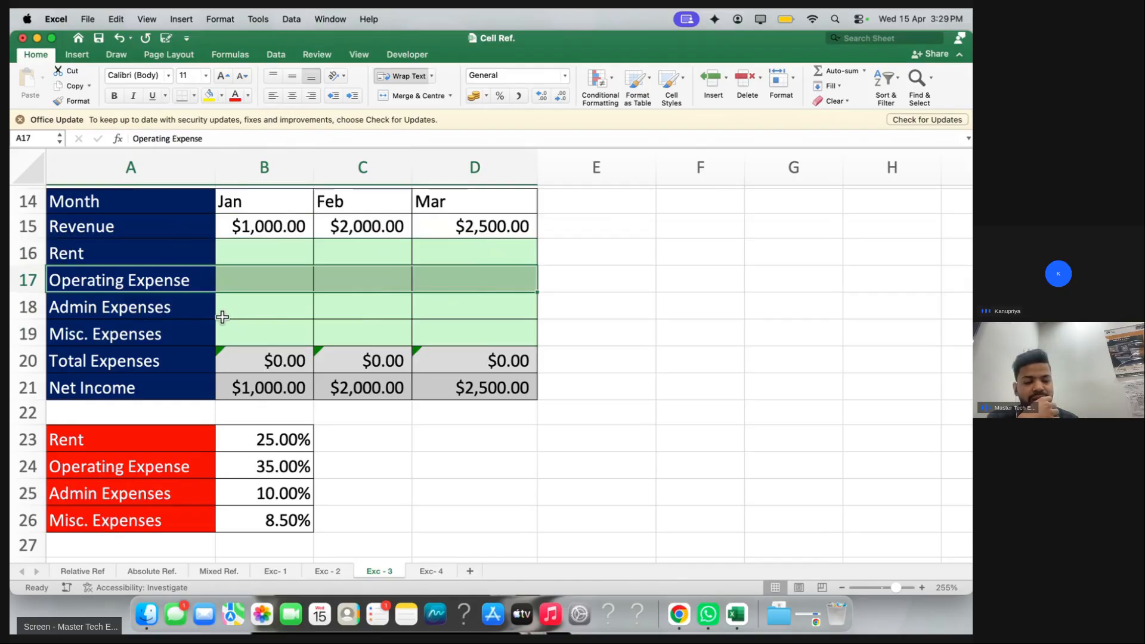
drag(222, 316, 503, 312)
drag(212, 339, 468, 341)
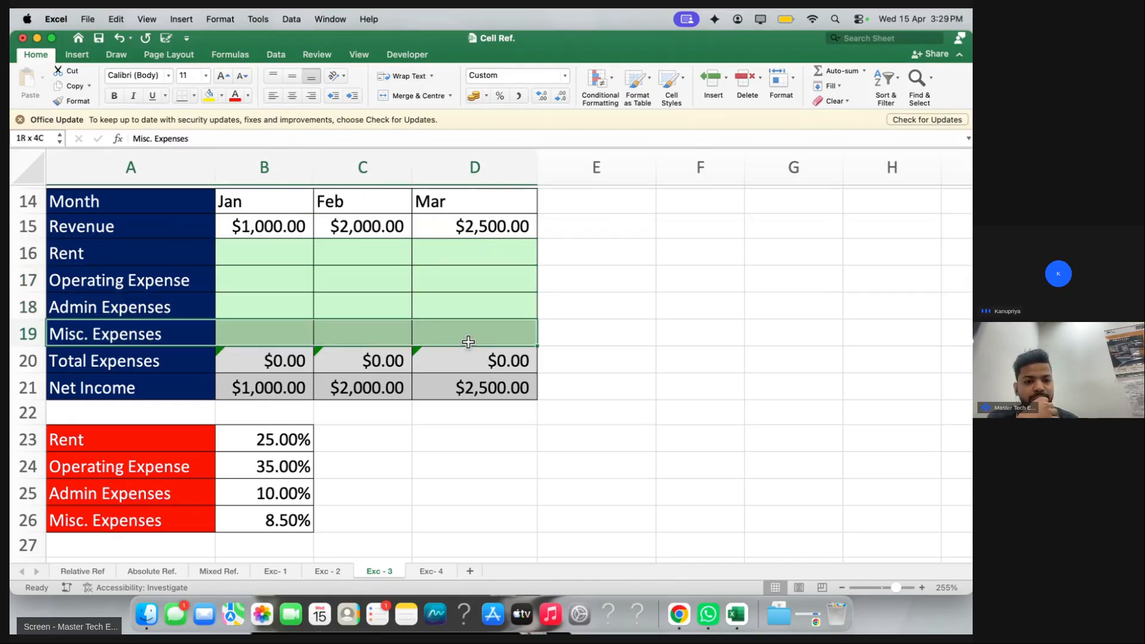
click(612, 338)
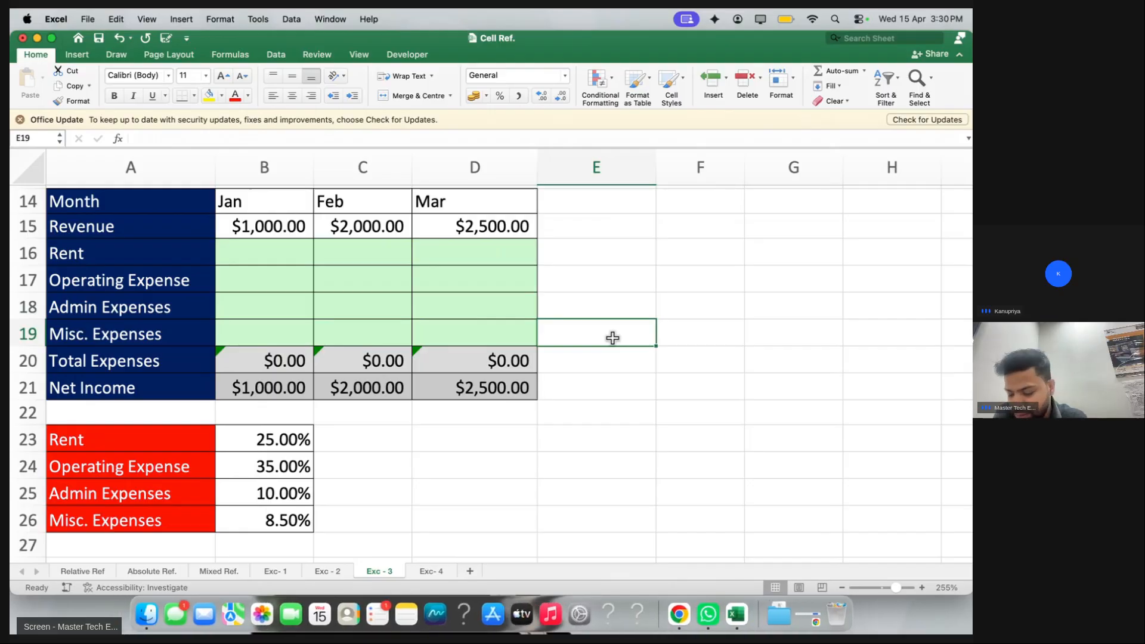
key(ctrl+Right)
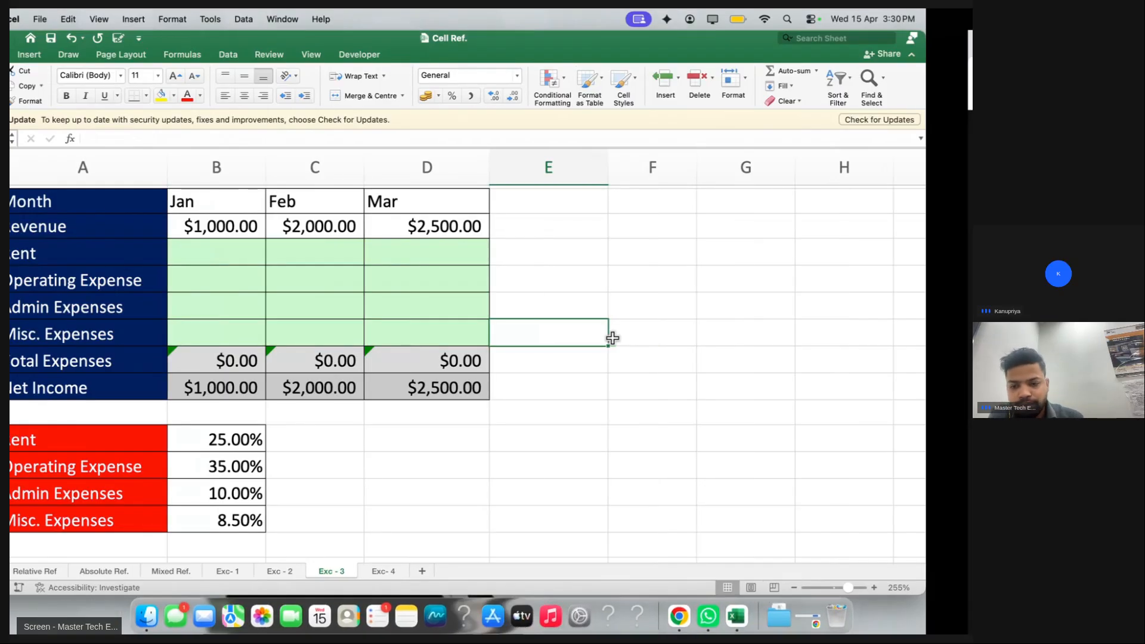
key(ctrl+Left)
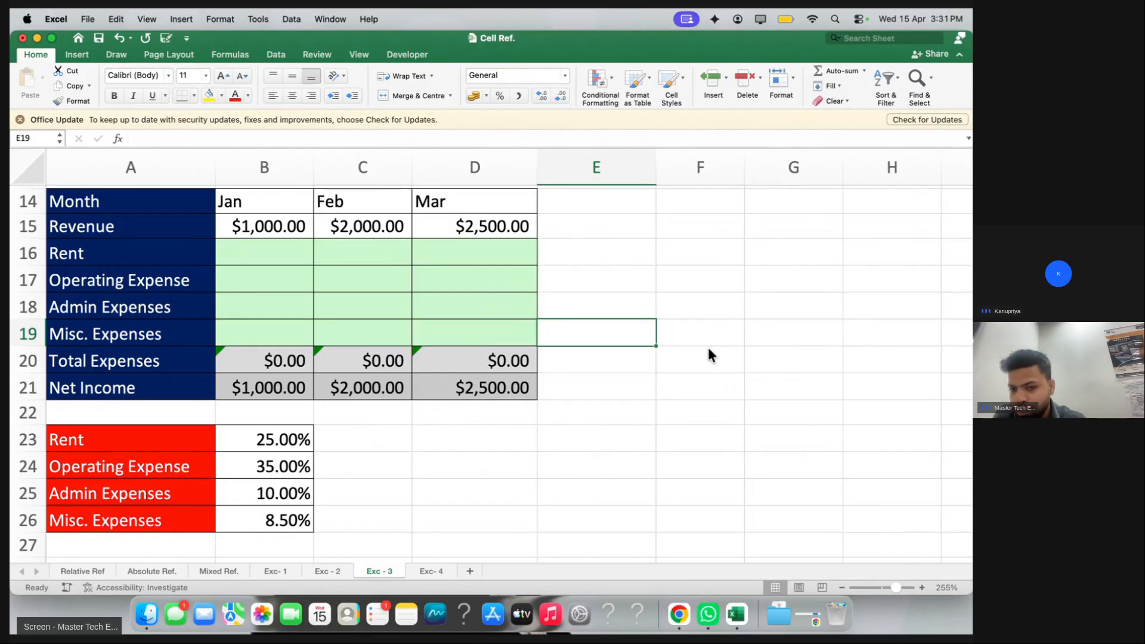
key(ctrl+Right)
key(ctrl+Left)
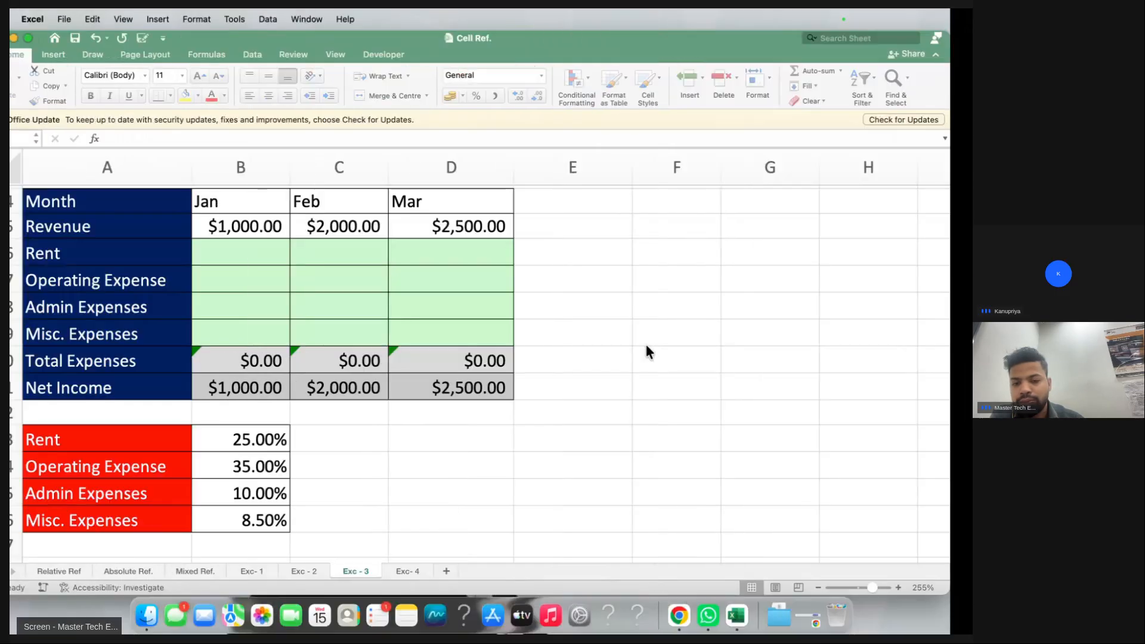
click(597, 412)
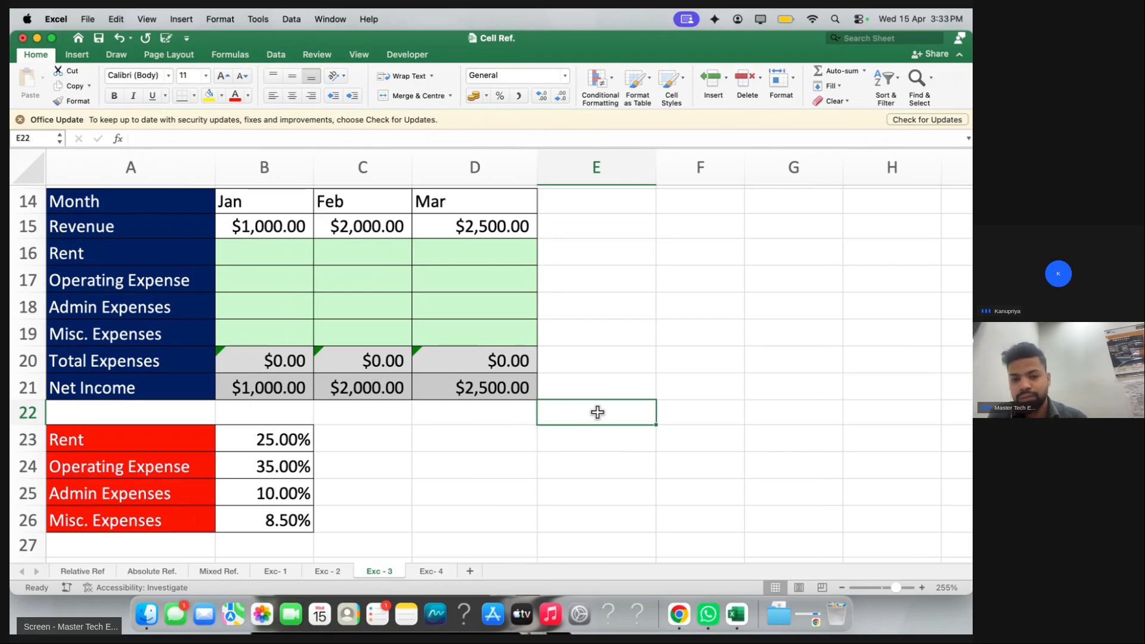
Copy the formula message from the class chat, trial-paste it into B16, and undo
key(ctrl+Right)
drag(827, 490, 890, 490)
key(super+c)
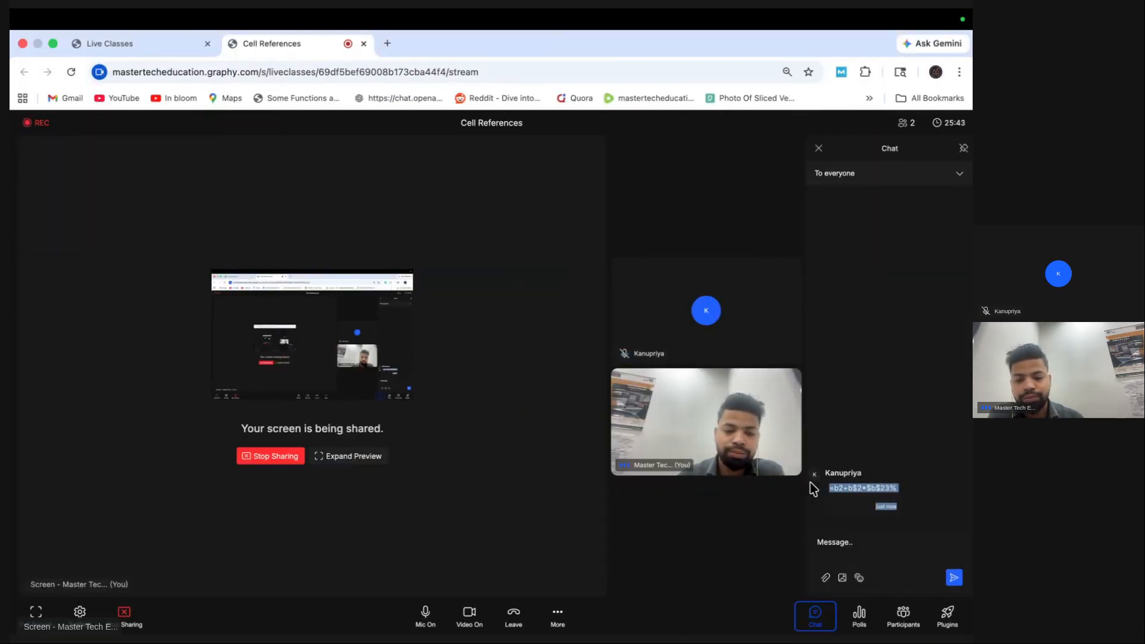
key(ctrl+Left)
click(263, 259)
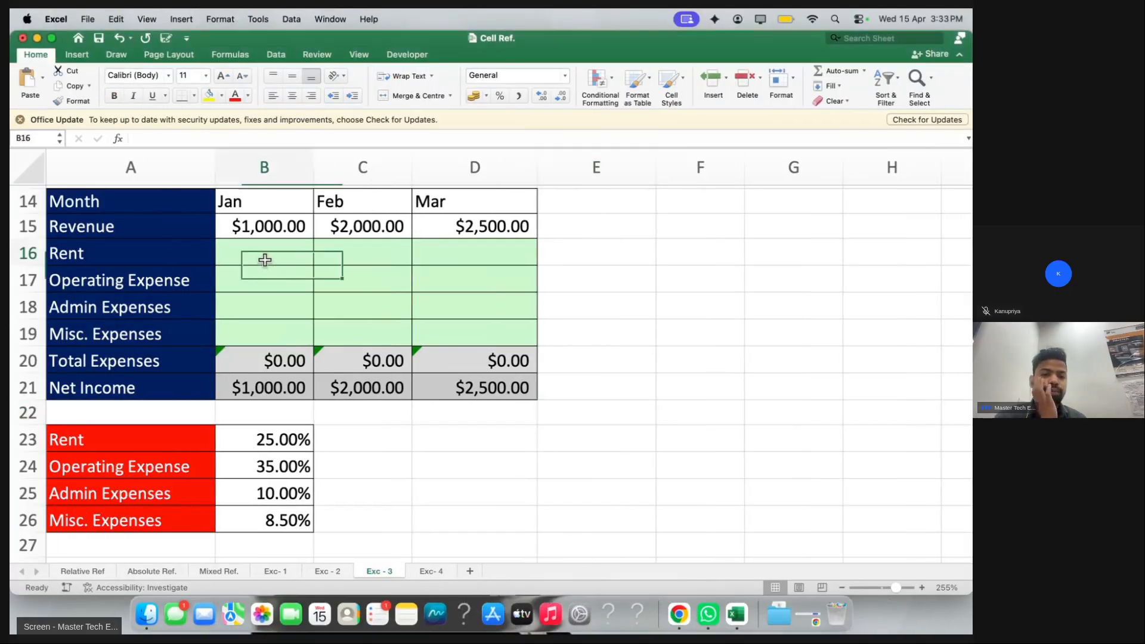
key(super+v)
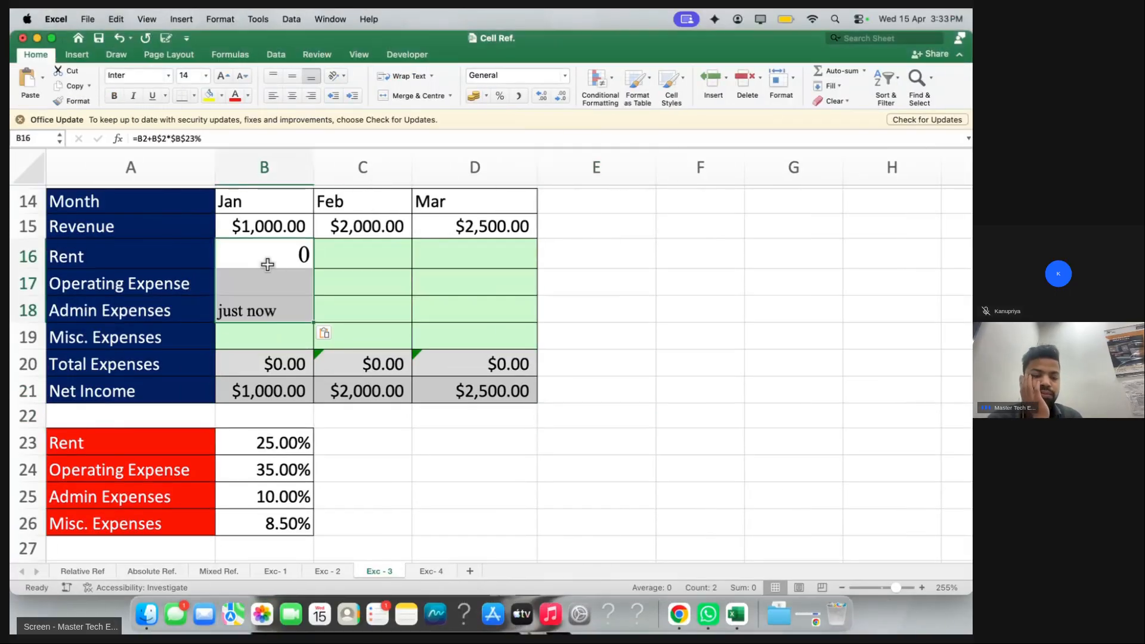
key(super+z)
Reselect the full formula text in the Graphy chat and copy it for Excel
key(ctrl+Right)
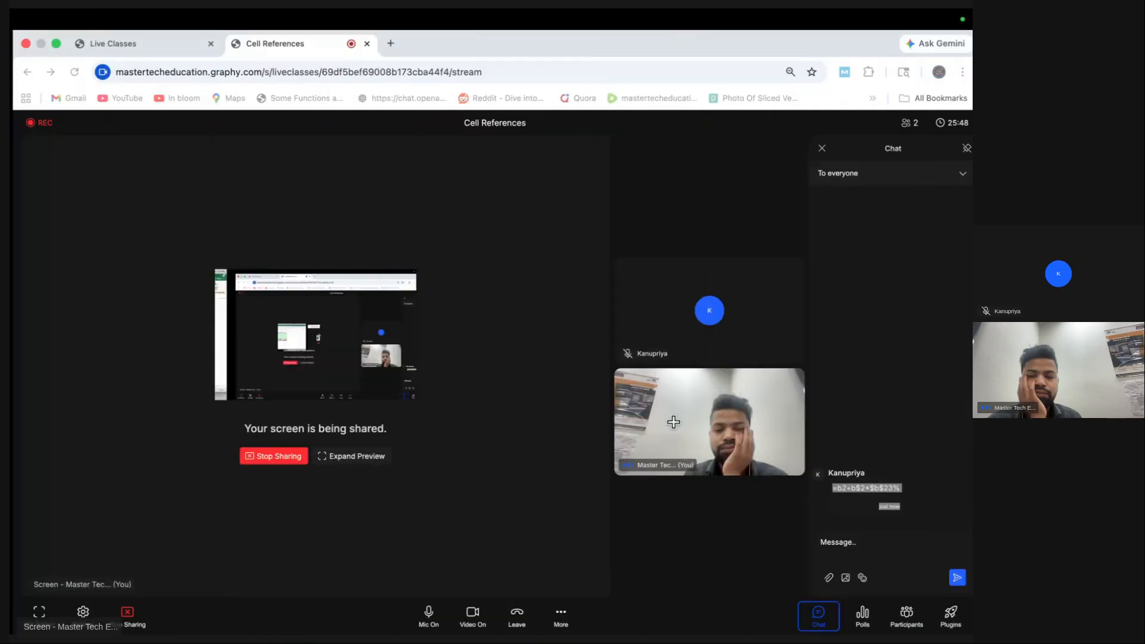
click(894, 487)
drag(828, 489, 893, 490)
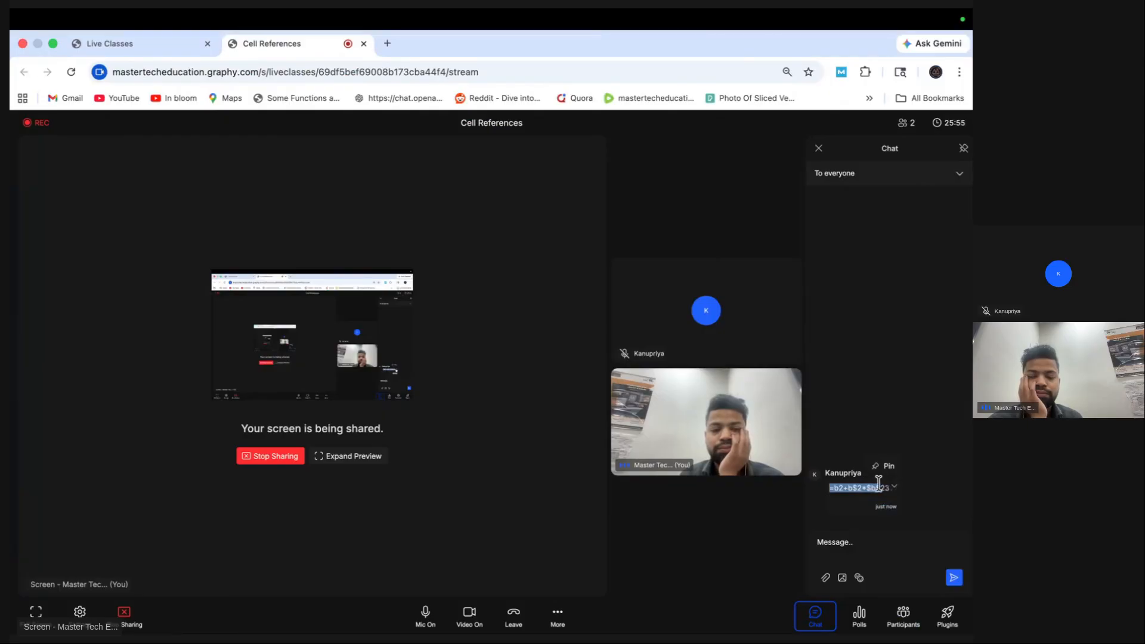
click(889, 483)
drag(828, 488, 895, 489)
key(ctrl+Left)
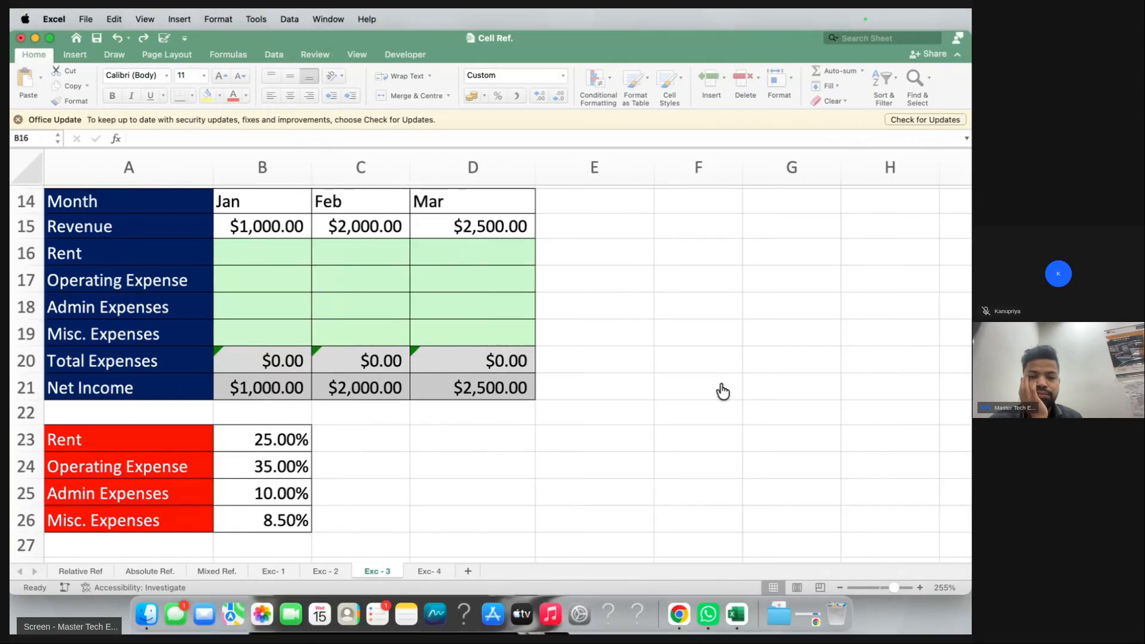
Trial-paste the chat formula into cell F21, then delete it again
click(733, 382)
text(=B2+B$2*$B$23%  just now)
double_click(708, 397)
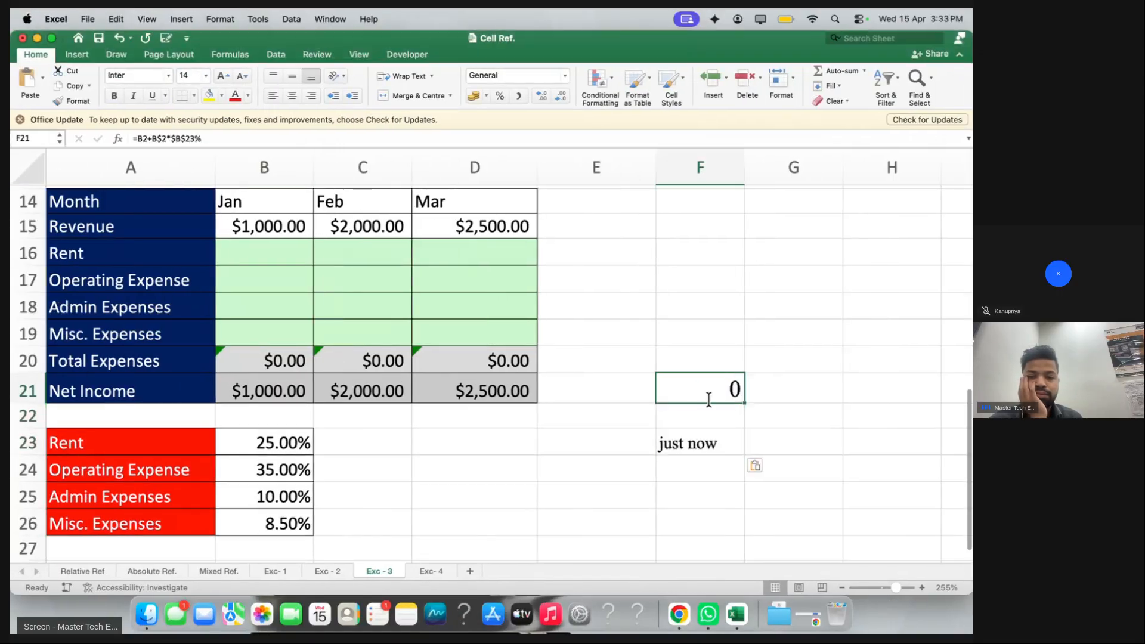
drag(662, 390, 893, 391)
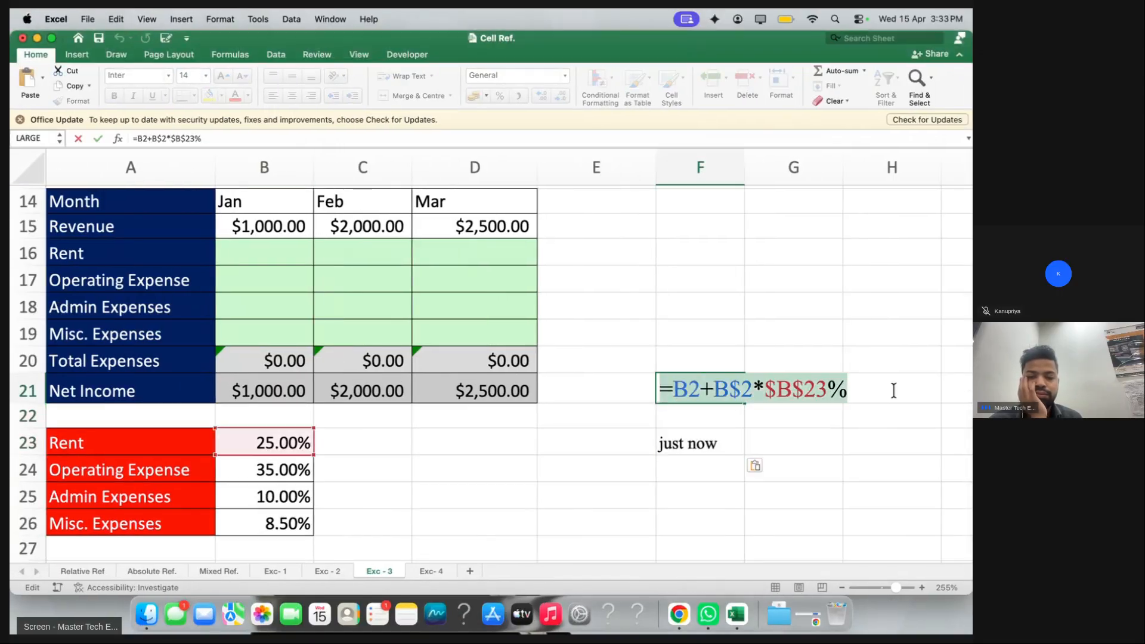
key(BackSpace)
Paste the chat formula =B2+B$2*$B$23% into the Jan Rent cell B16
click(266, 241)
click(186, 136)
key(super+v)
key(Return)
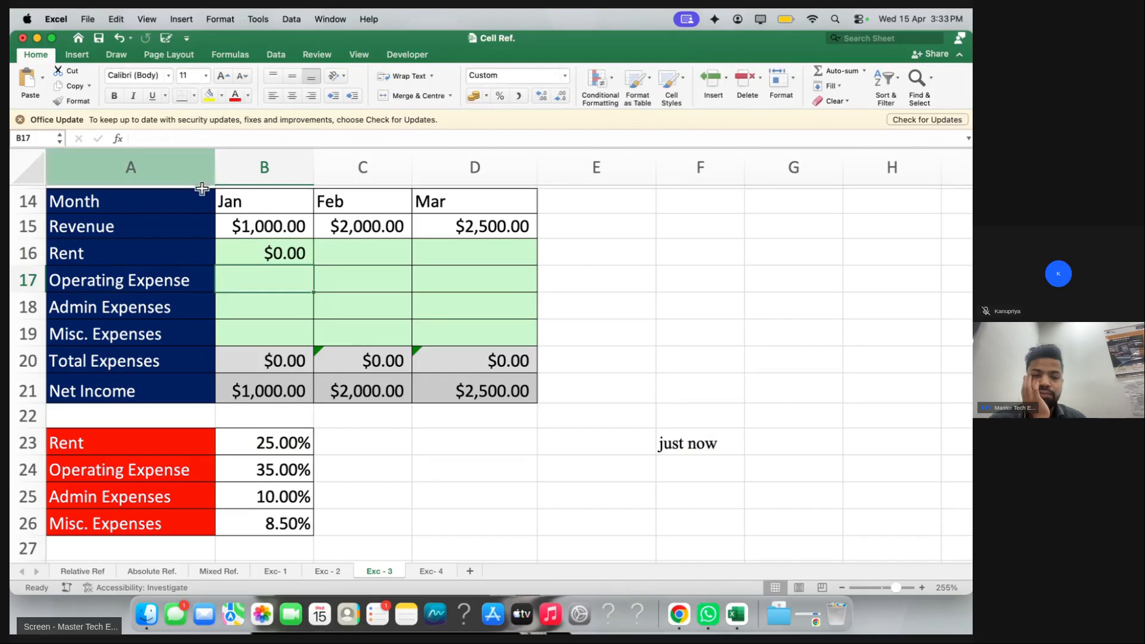
click(263, 258)
Delete the stray "just now" text from cell F23, leaving it empty
click(672, 446)
key(BackSpace)
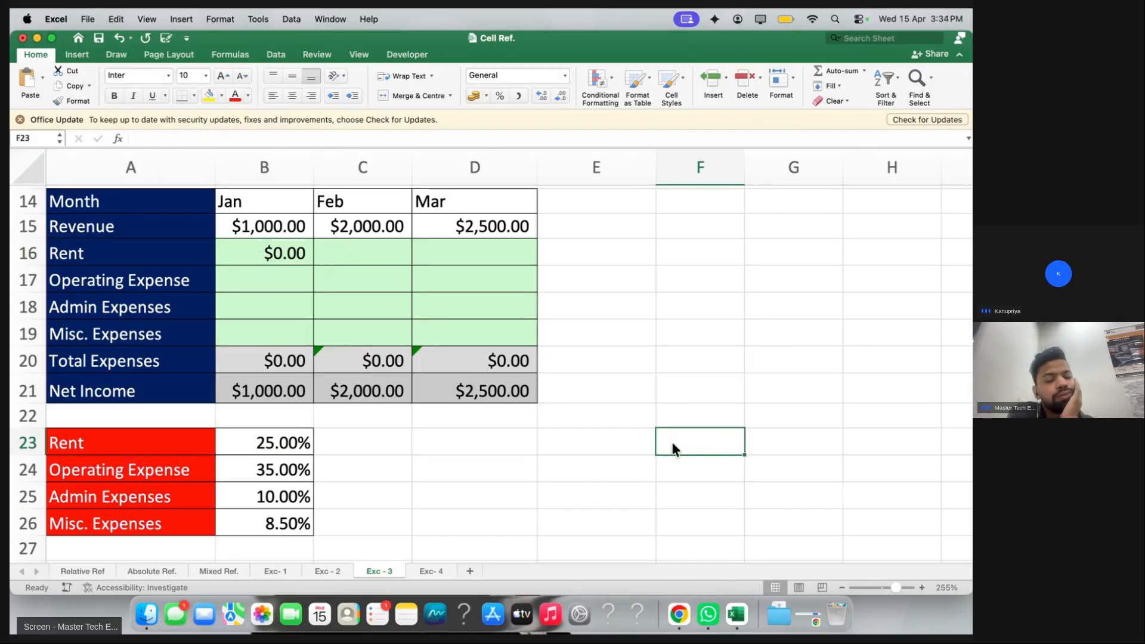
double_click(275, 256)
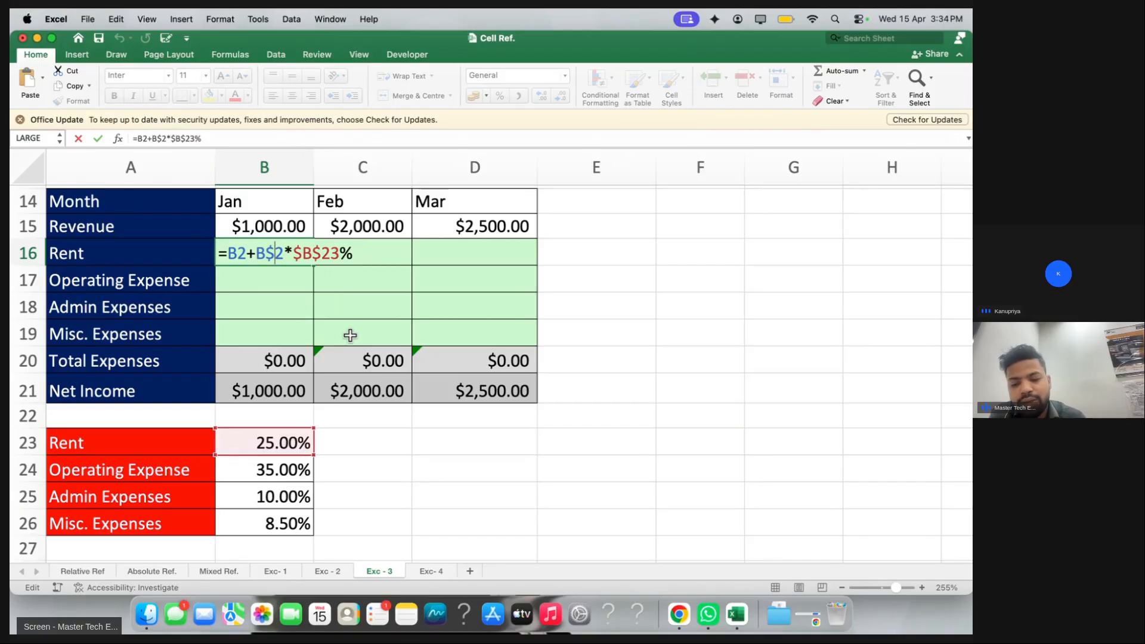
Copy B16's formula text =B2+B$2*$B$23% and paste it into F16 as a reference copy
drag(217, 253, 308, 251)
double_click(276, 252)
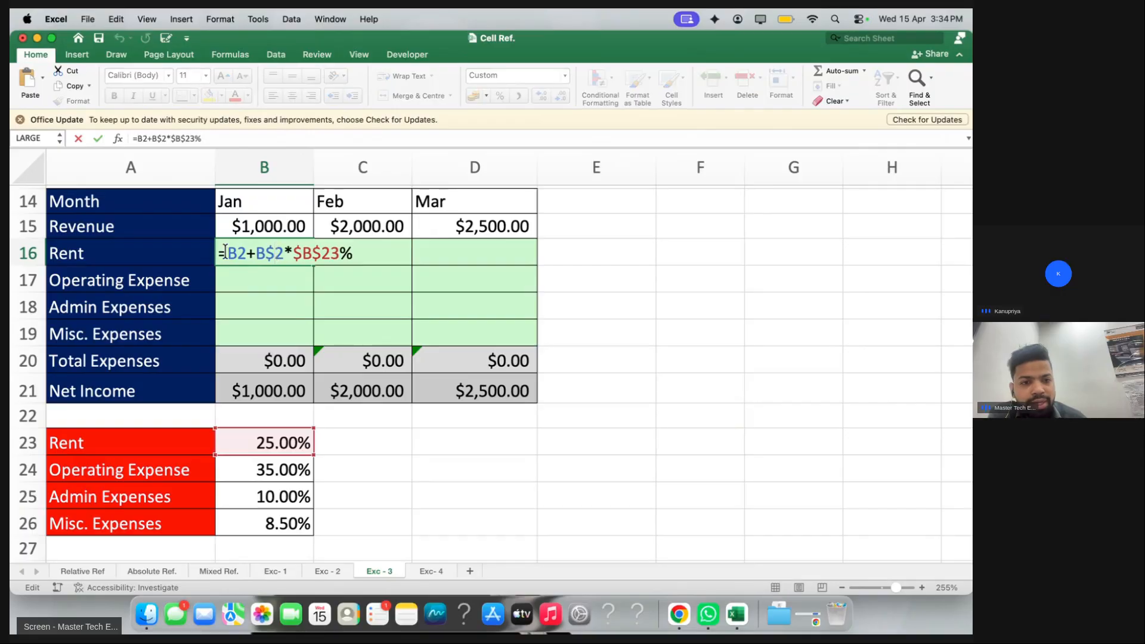
drag(218, 253, 352, 254)
key(cmd+c)
key(alt)
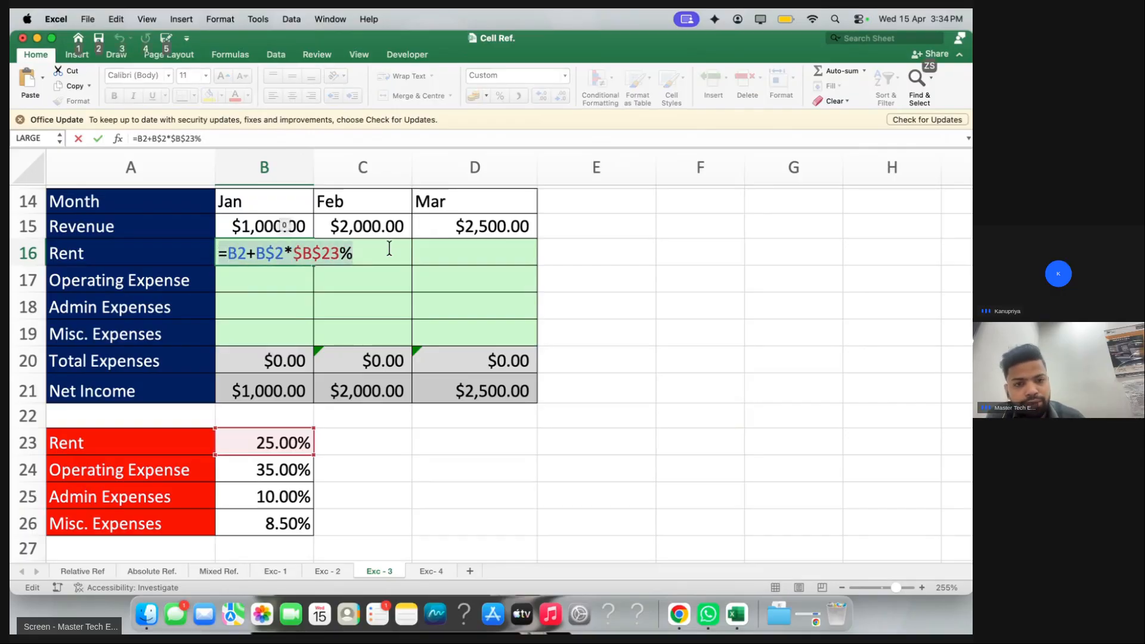
click(625, 253)
click(690, 252)
key(Escape)
click(690, 252)
key(cmd+v)
click(651, 256)
double_click(666, 256)
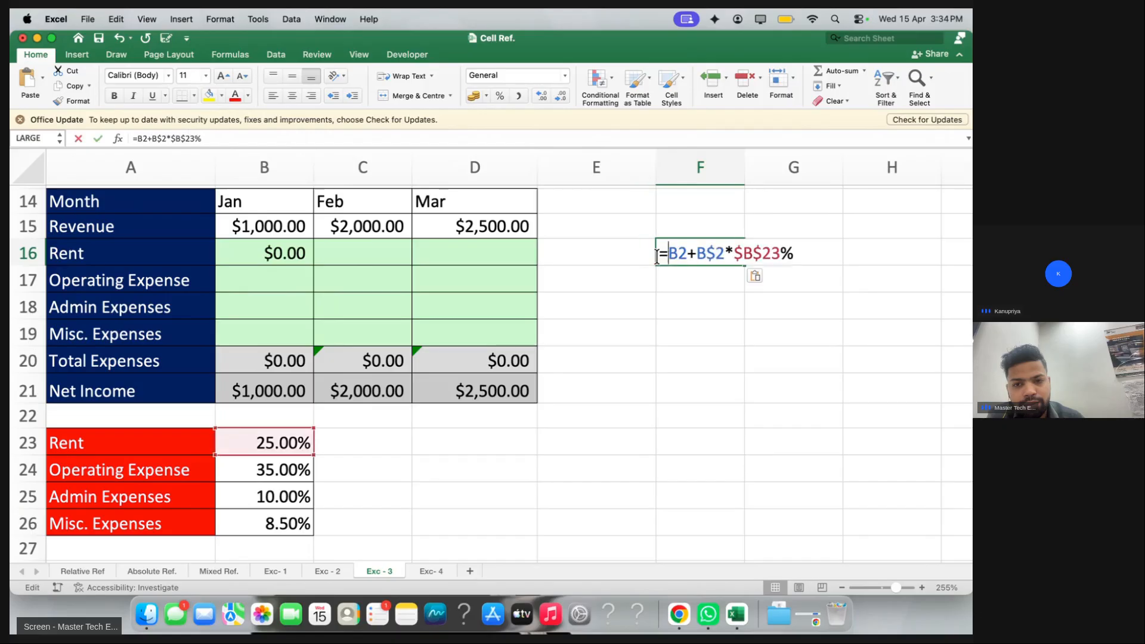
Enter =B$15*$B23 in B16 so January Rent is $250.00 and Net Income $750.00
click(299, 252)
text(=)
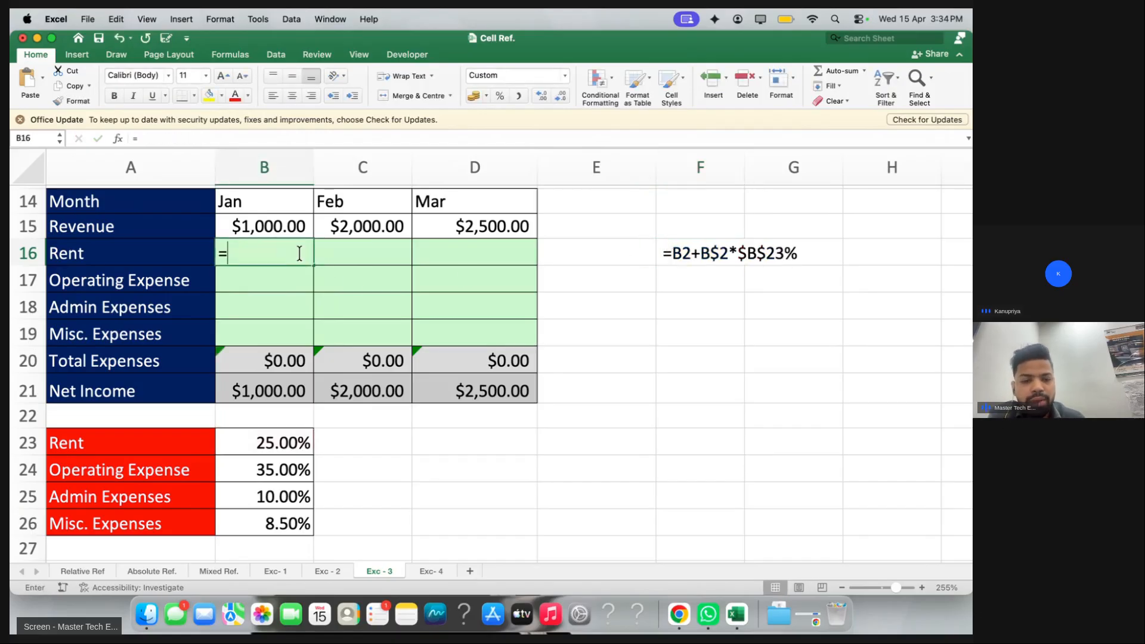
click(290, 231)
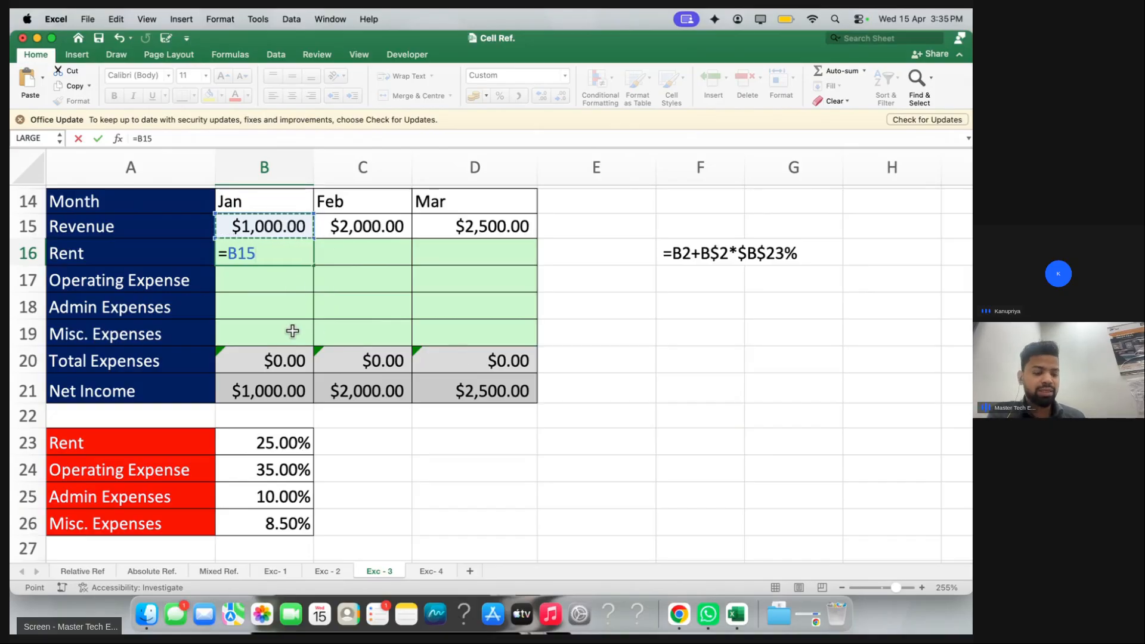
key(super+t)
key(super+t)
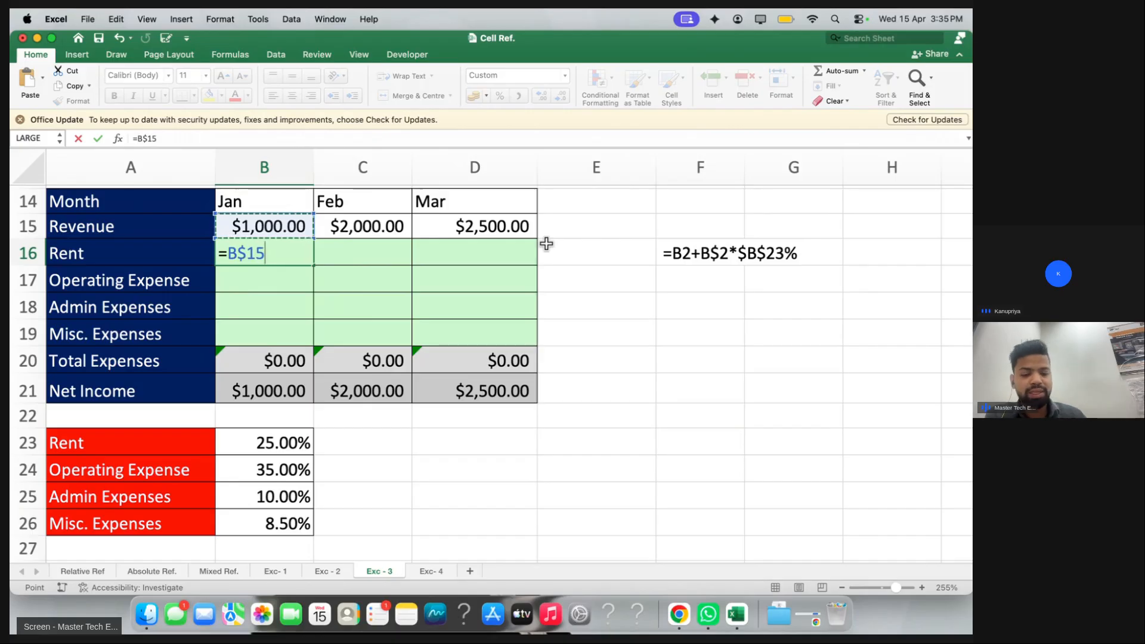
text(*)
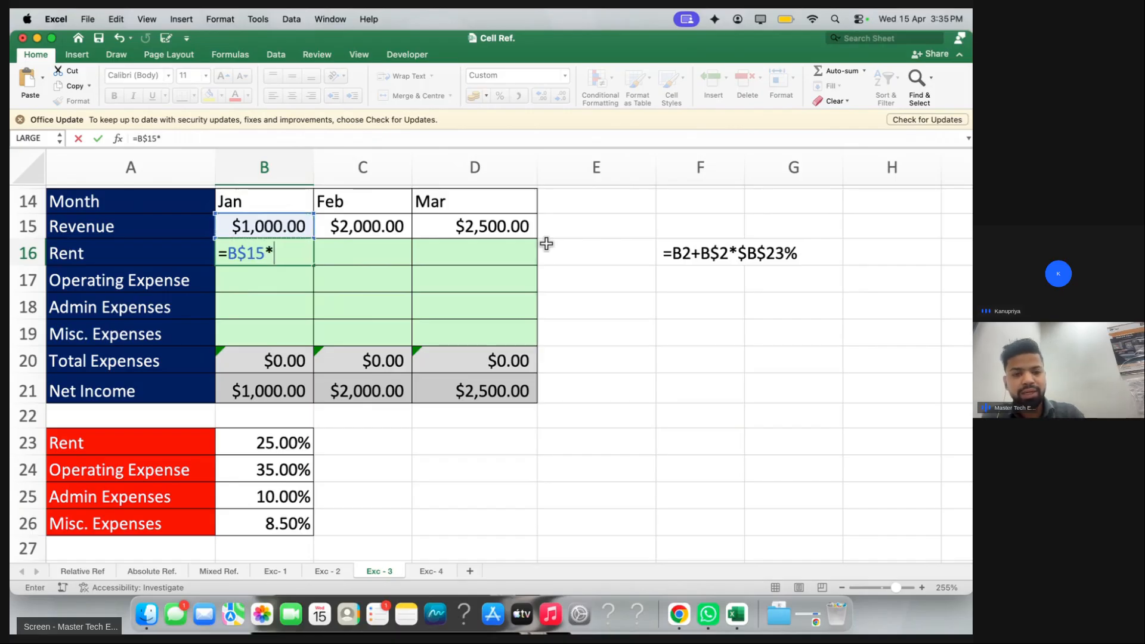
click(273, 441)
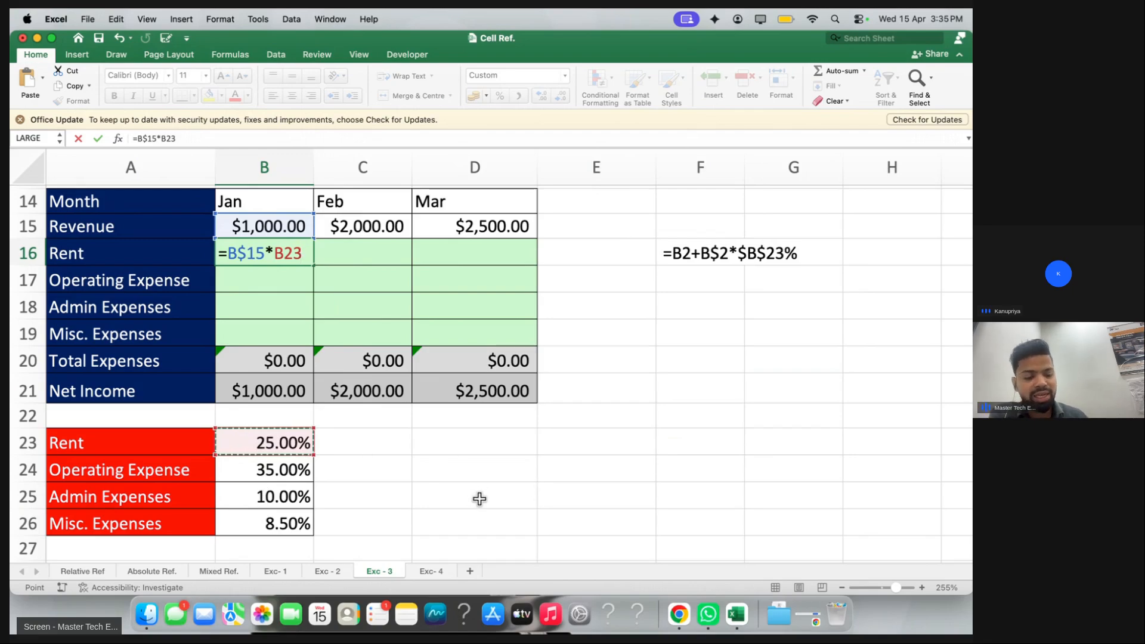
key(F4)
key(F4)
key(F4)
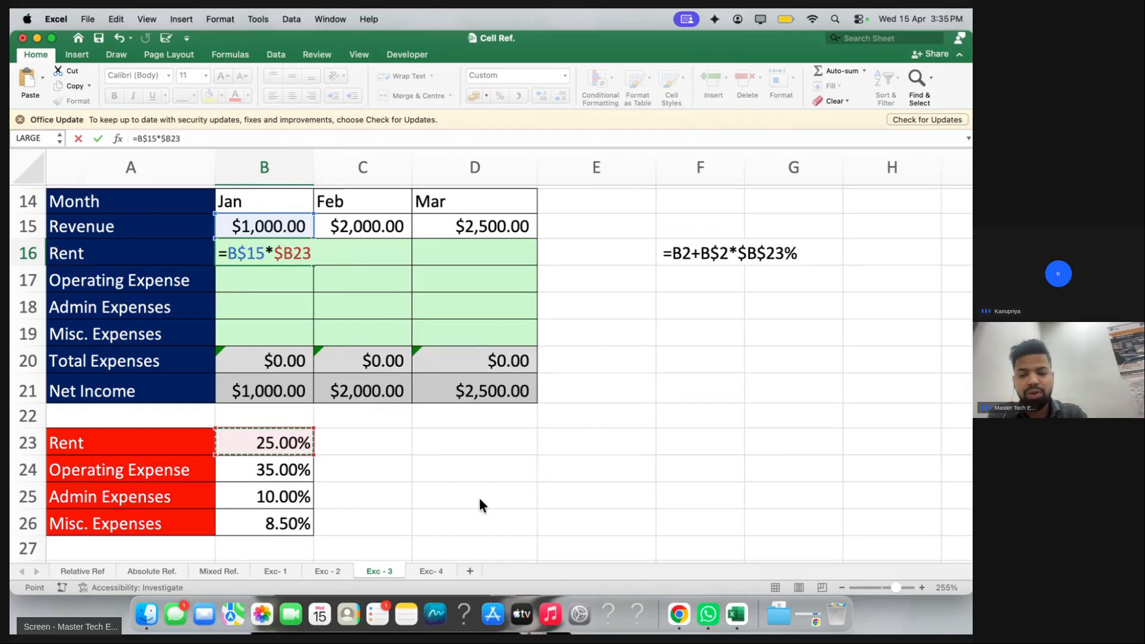
key(Return)
drag(246, 253, 441, 329)
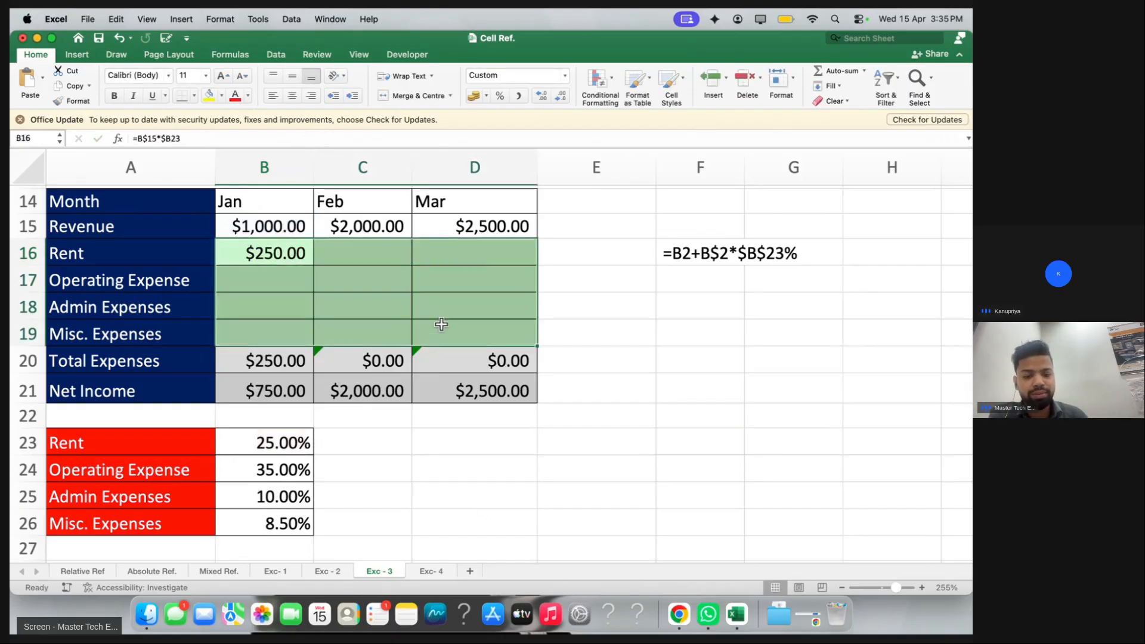
Fill B16:D19 down and right with the Rent formula, then inspect B16's formula
key(ctrl+d)
key(ctrl+r)
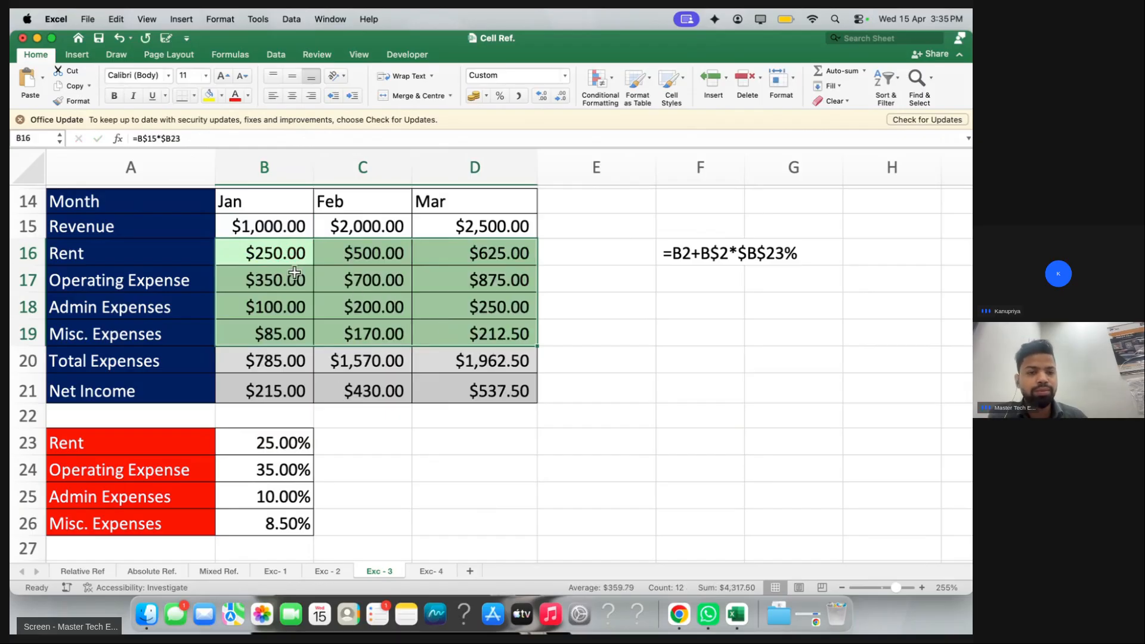
double_click(281, 256)
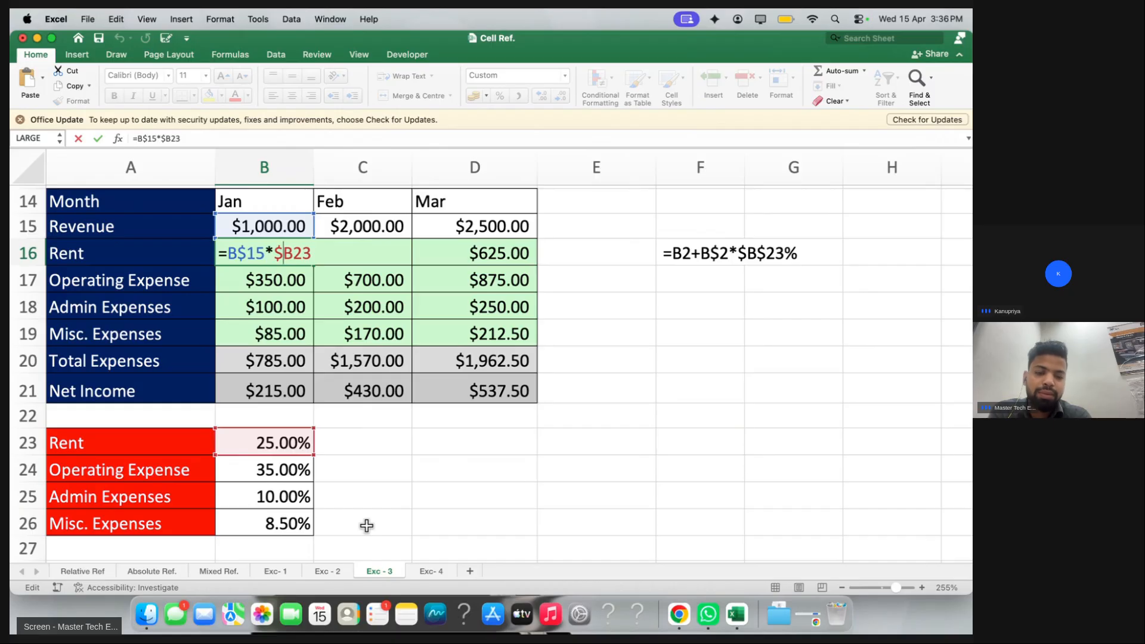
key(Return)
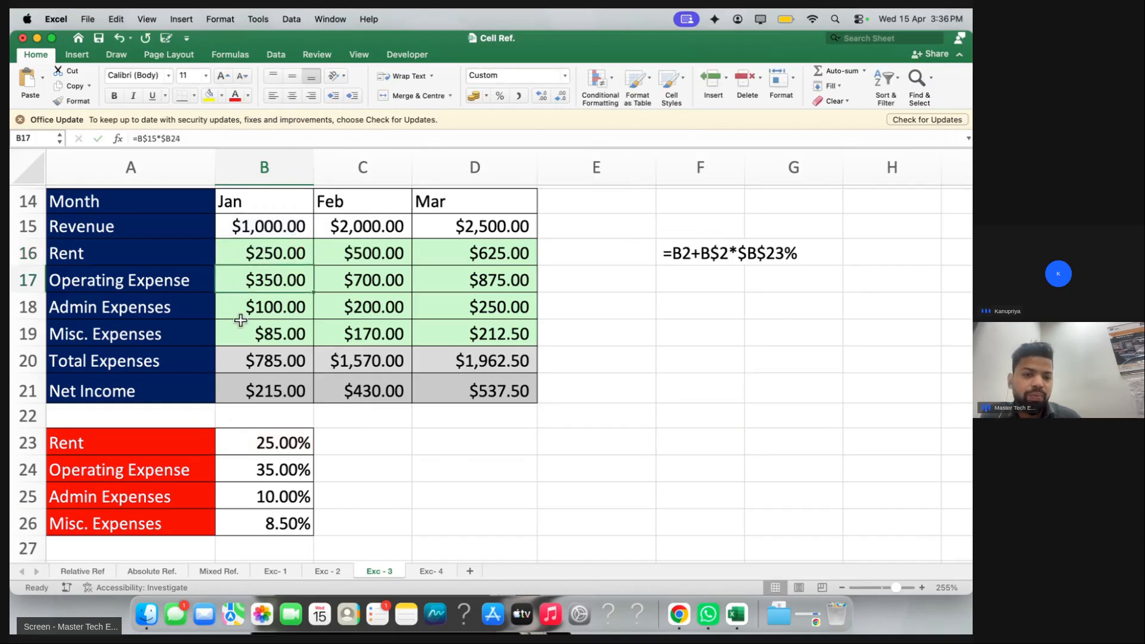
drag(266, 253, 264, 278)
drag(156, 285, 227, 284)
click(178, 465)
drag(178, 465, 266, 465)
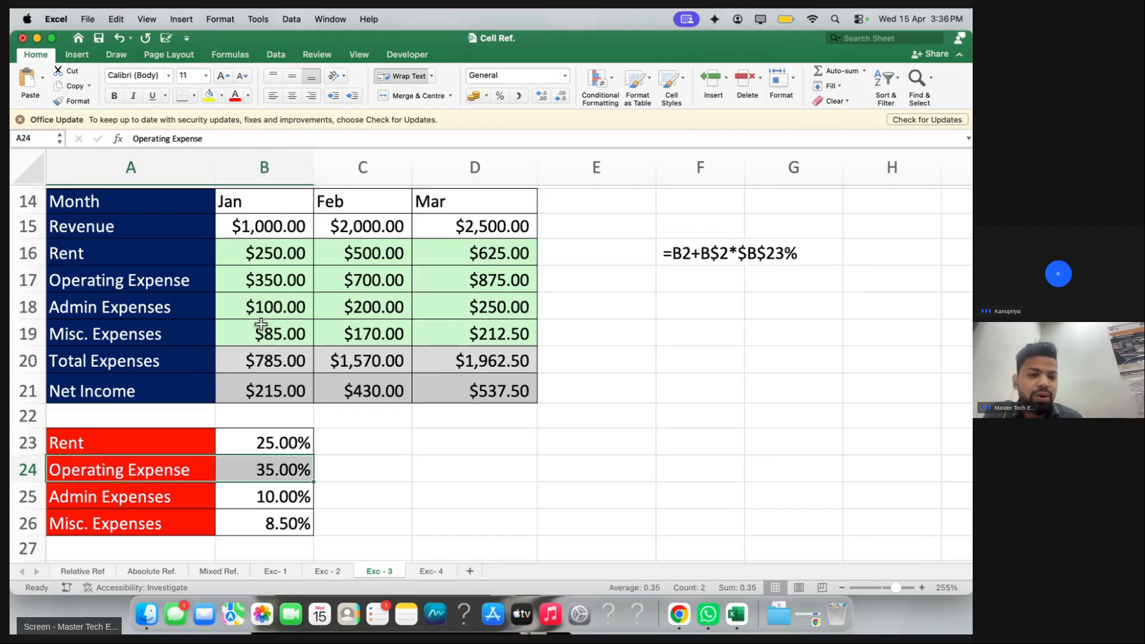
click(263, 307)
drag(169, 498, 221, 523)
drag(120, 337, 361, 322)
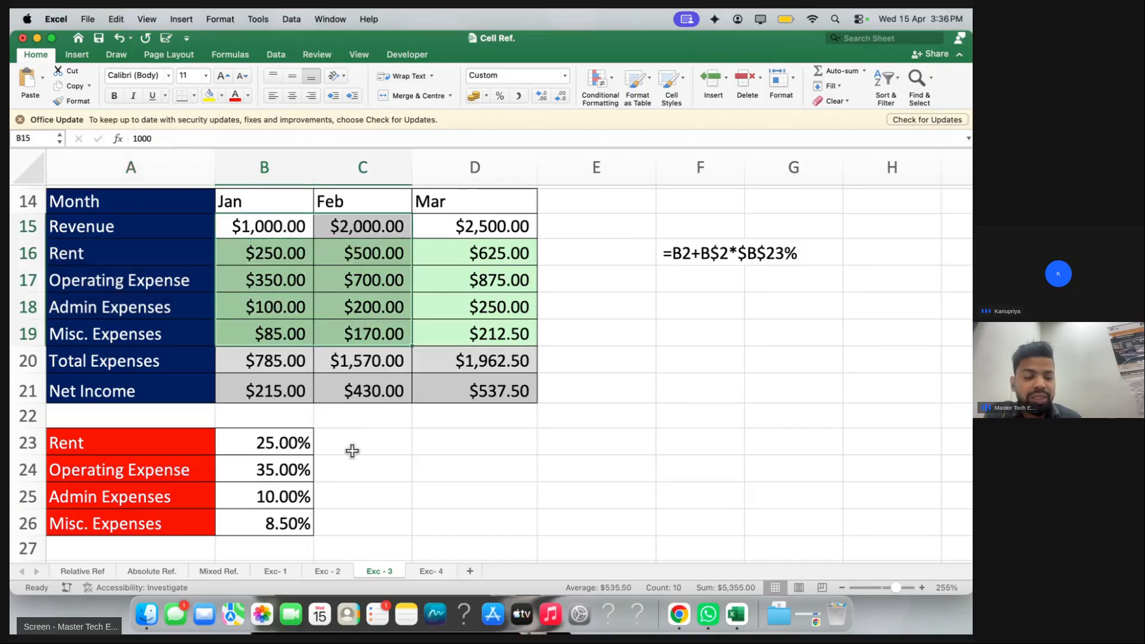
drag(352, 444, 359, 532)
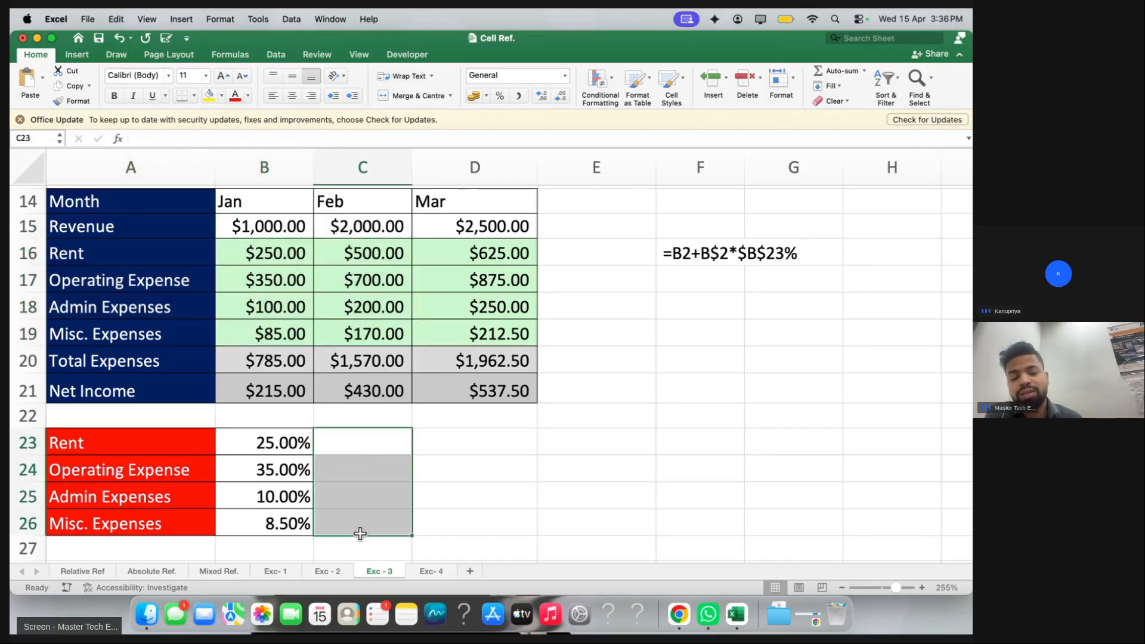
click(262, 255)
double_click(262, 255)
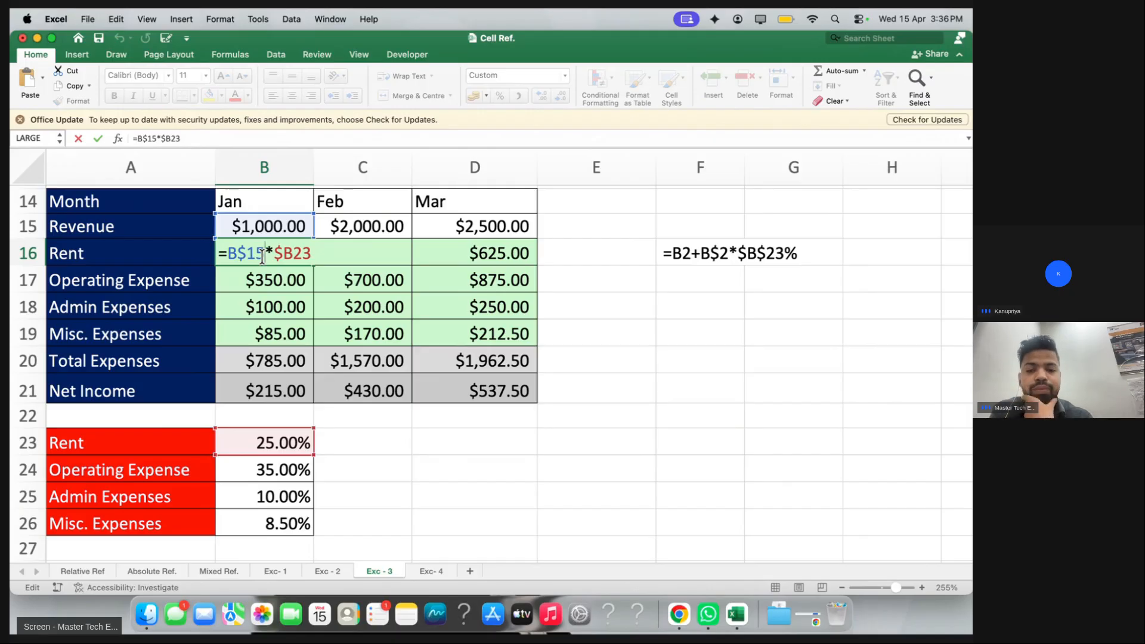
Scroll back up to the top income-statement table A4:H11 with its empty expense cells
key(Return)
scroll(262, 257, up, 10)
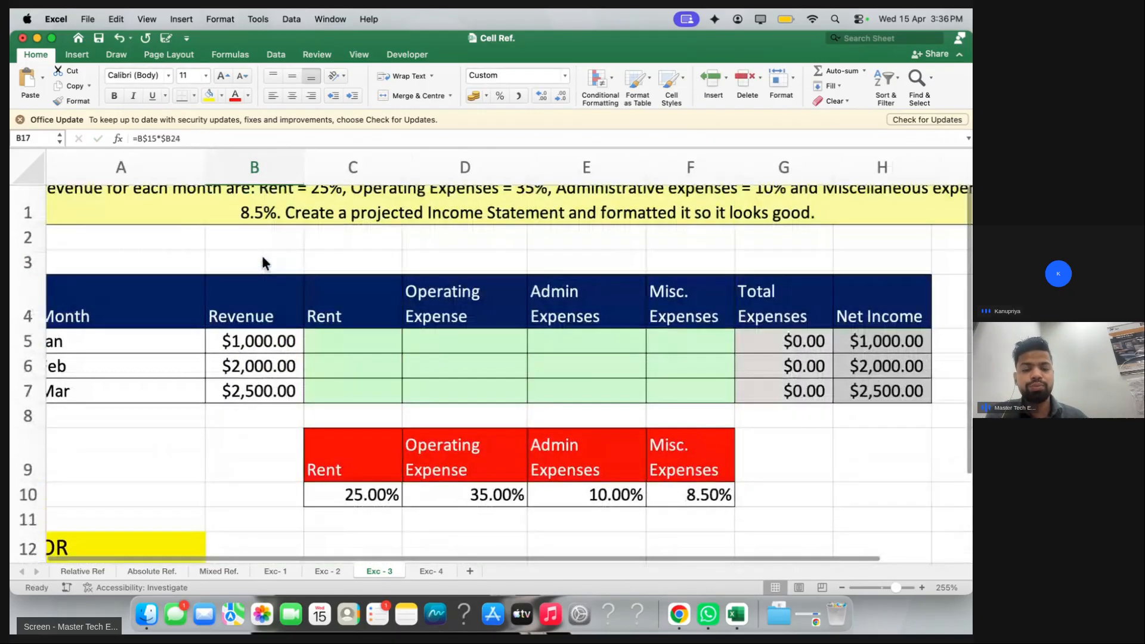
scroll(262, 256, left, 1)
scroll(263, 256, down, 2)
scroll(262, 256, up, 1)
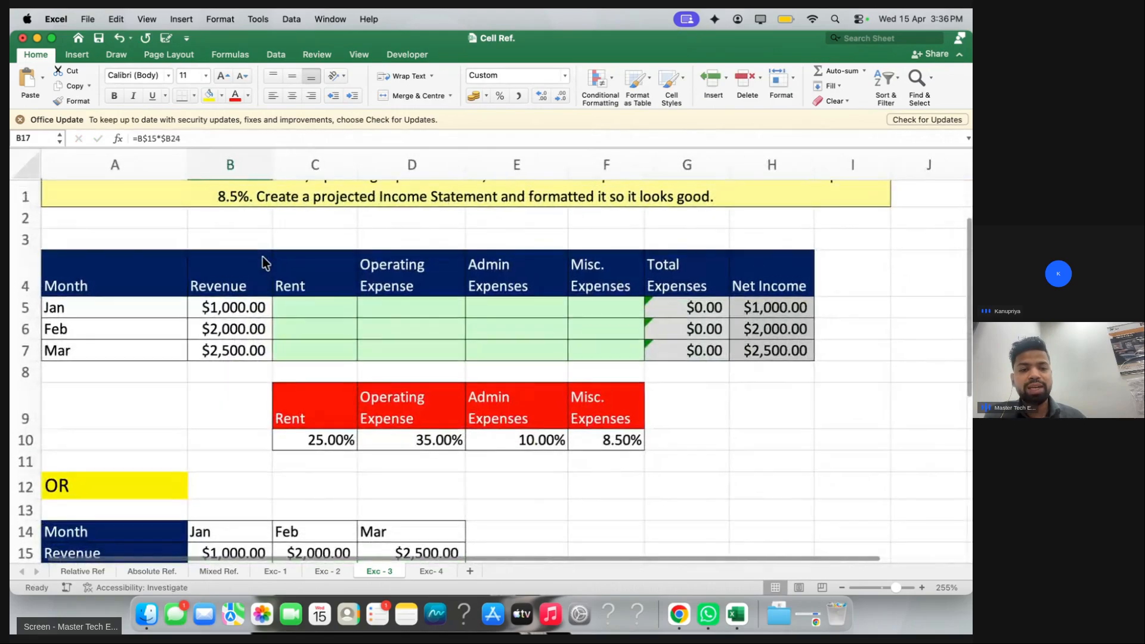
scroll(55, 317, down, 2)
drag(44, 256, 791, 430)
click(793, 422)
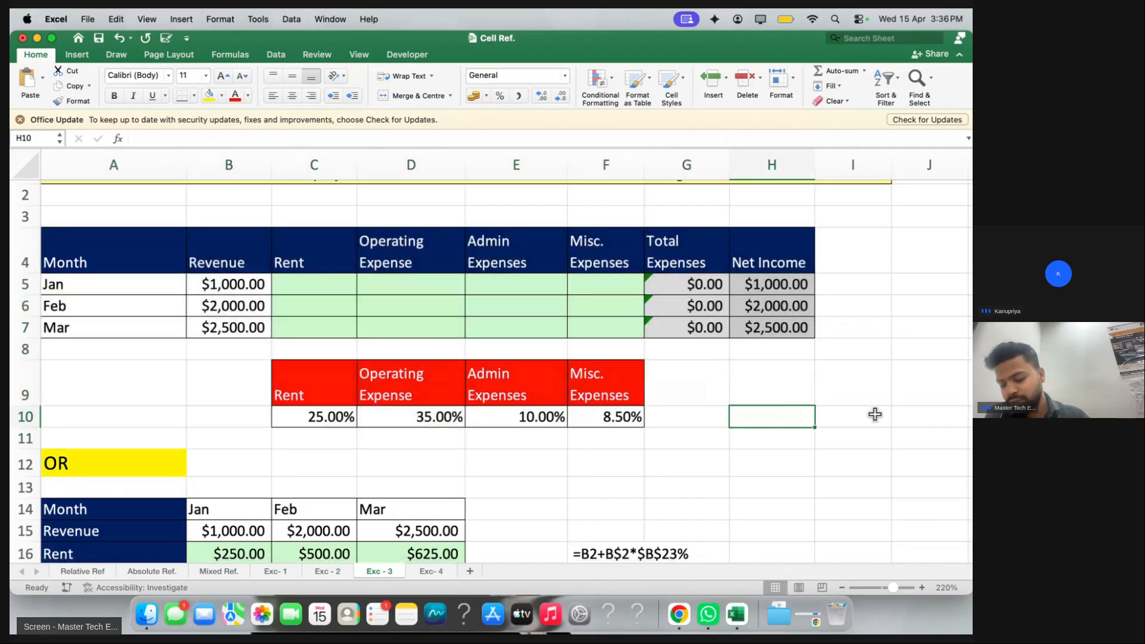
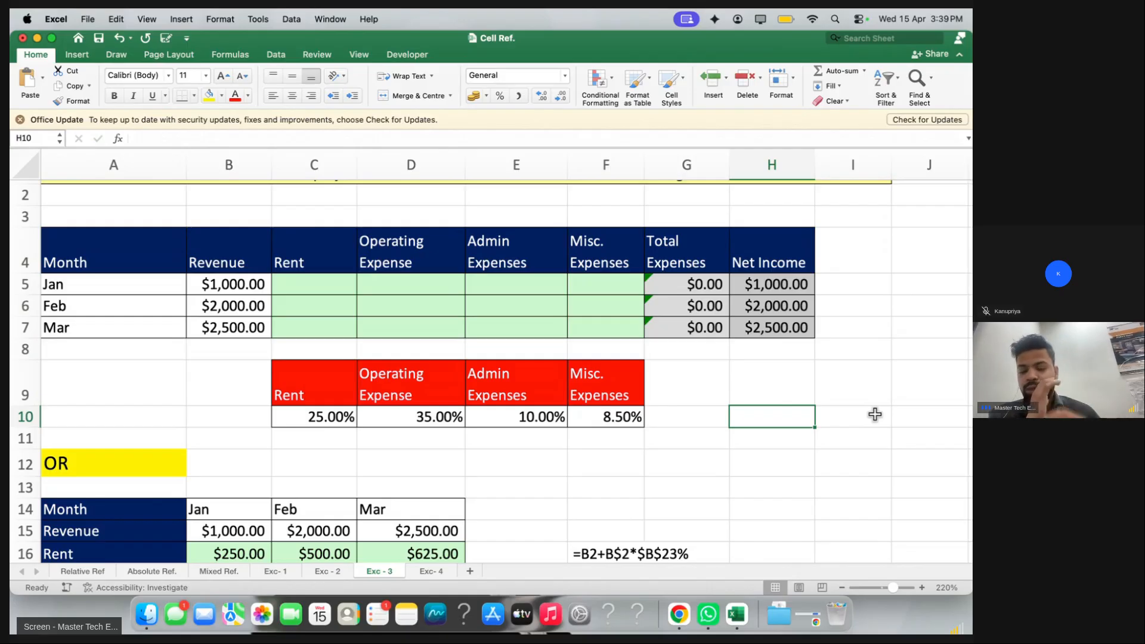
Select the posted formula =b$5*c$10 in the live class chat and return to the workbook
key(ctrl+Right)
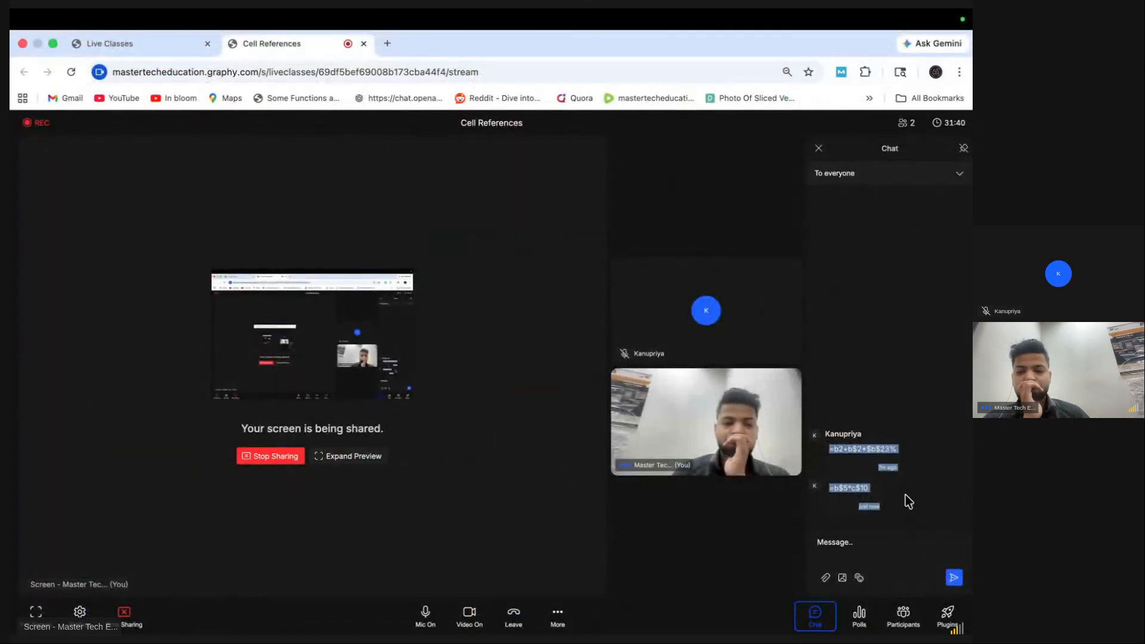
click(905, 495)
drag(828, 487, 868, 488)
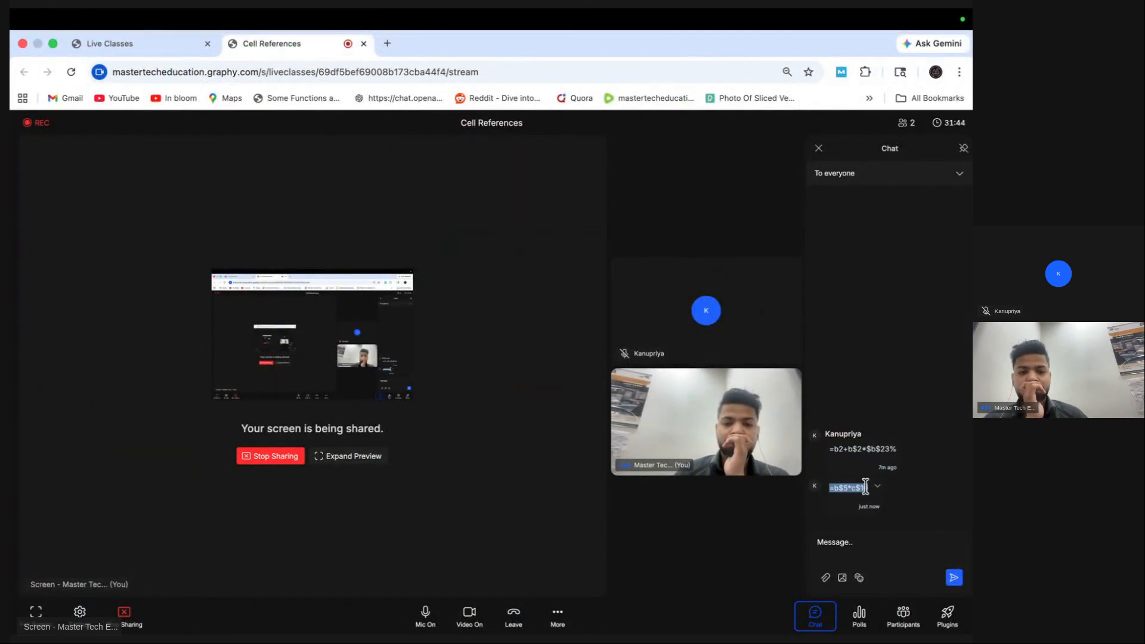
key(ctrl+Left)
scroll(355, 289, up, 3)
Paste the copied formula into D2, then cut it back out
click(423, 263)
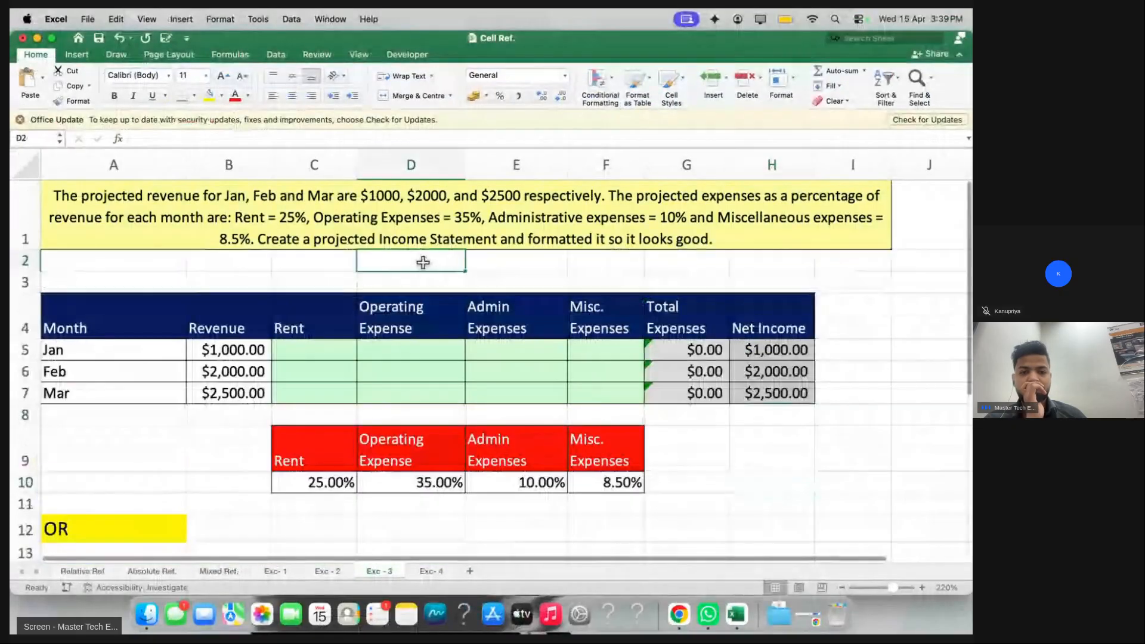
text(=B$5*C$10)
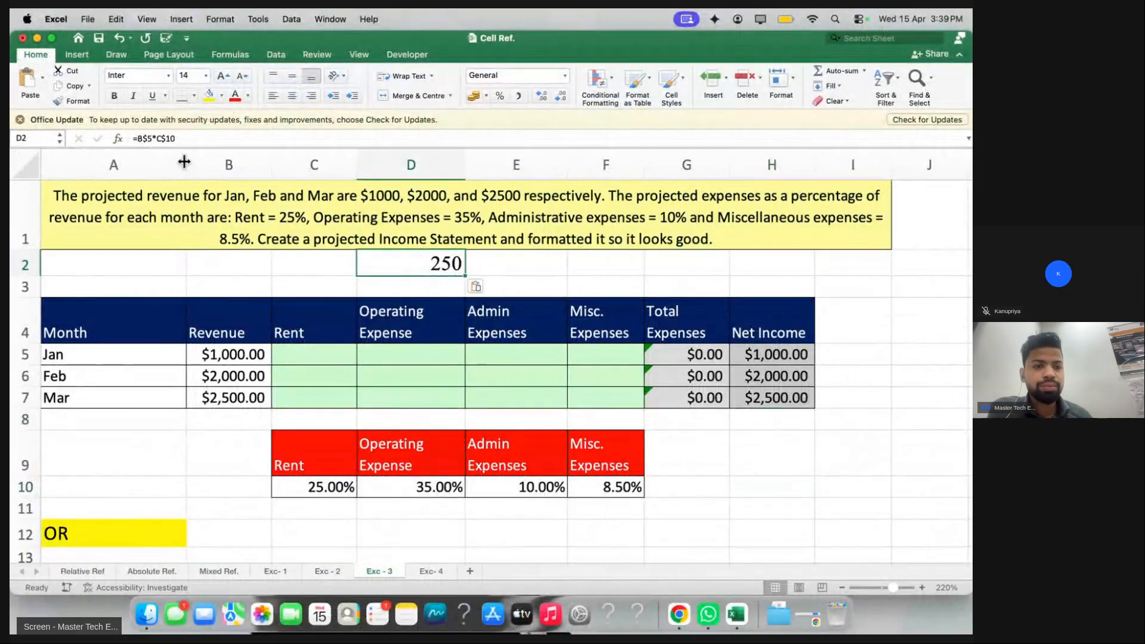
drag(191, 138, 84, 138)
key(super+x)
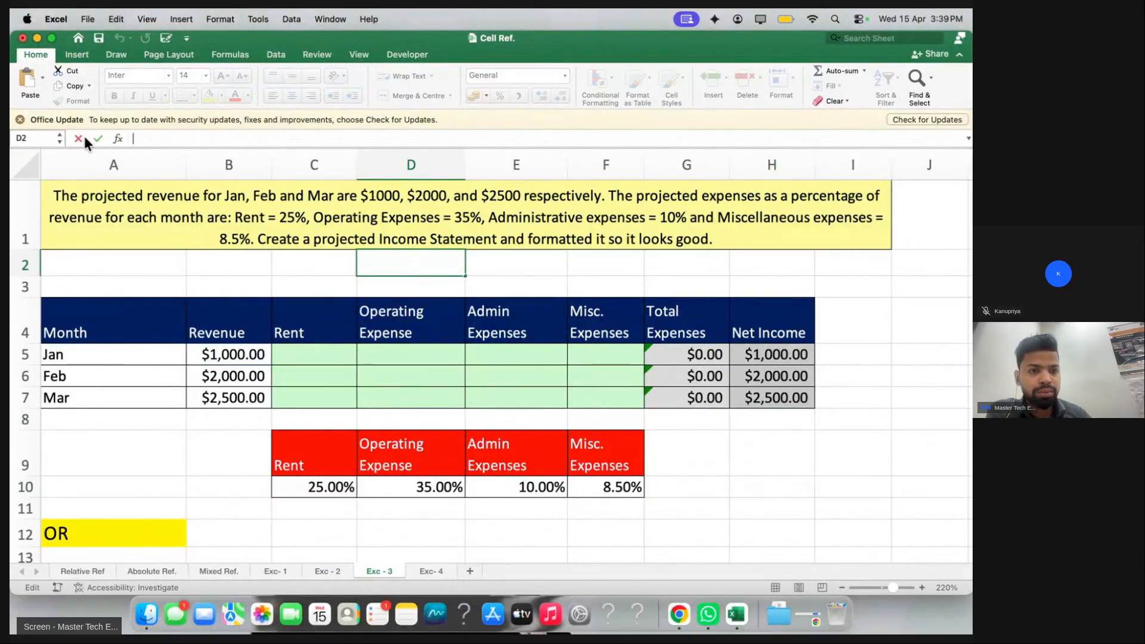
Enter =B$5*C$10 in C5 and fill it through C5:F7, giving identical monthly expenses
click(307, 365)
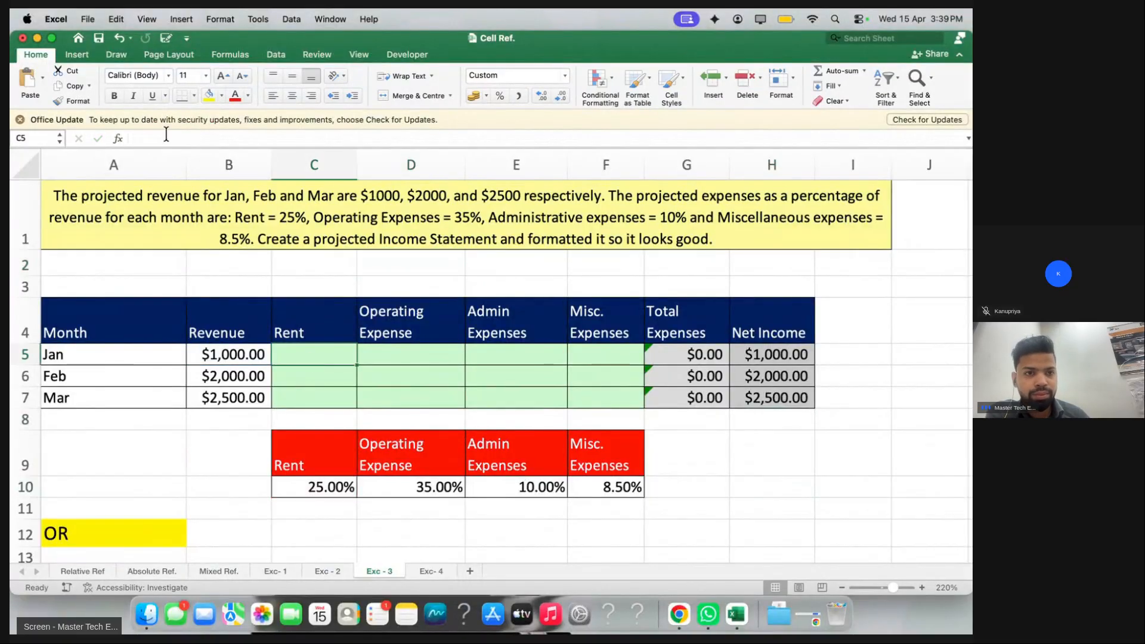
key(super+v)
key(Return)
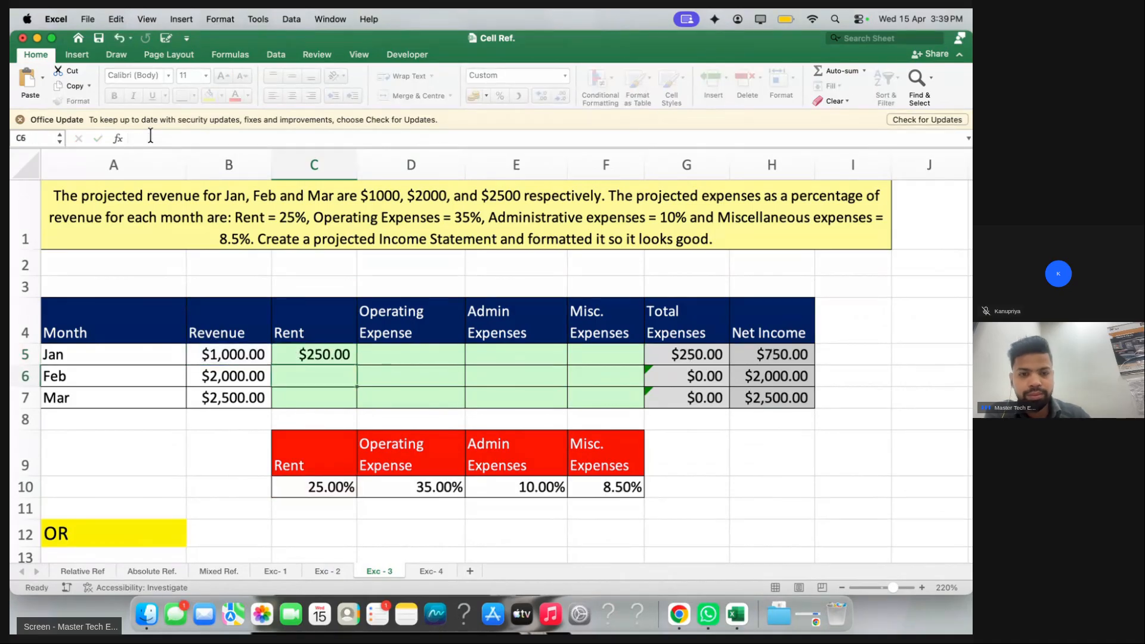
drag(343, 355, 589, 406)
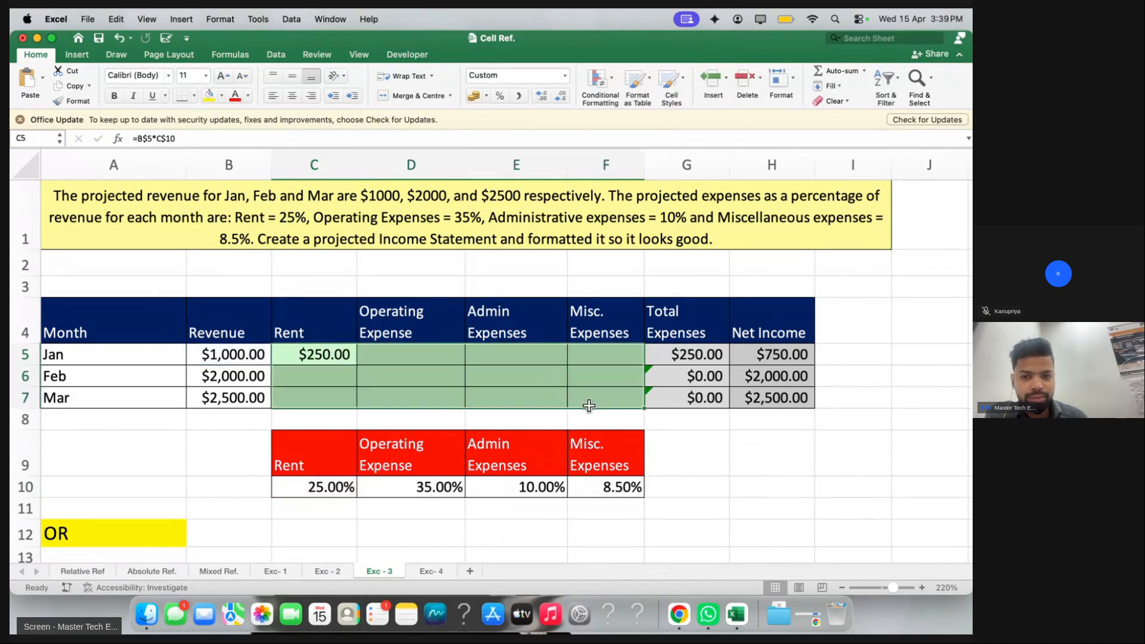
key(ctrl+d)
key(ctrl+r)
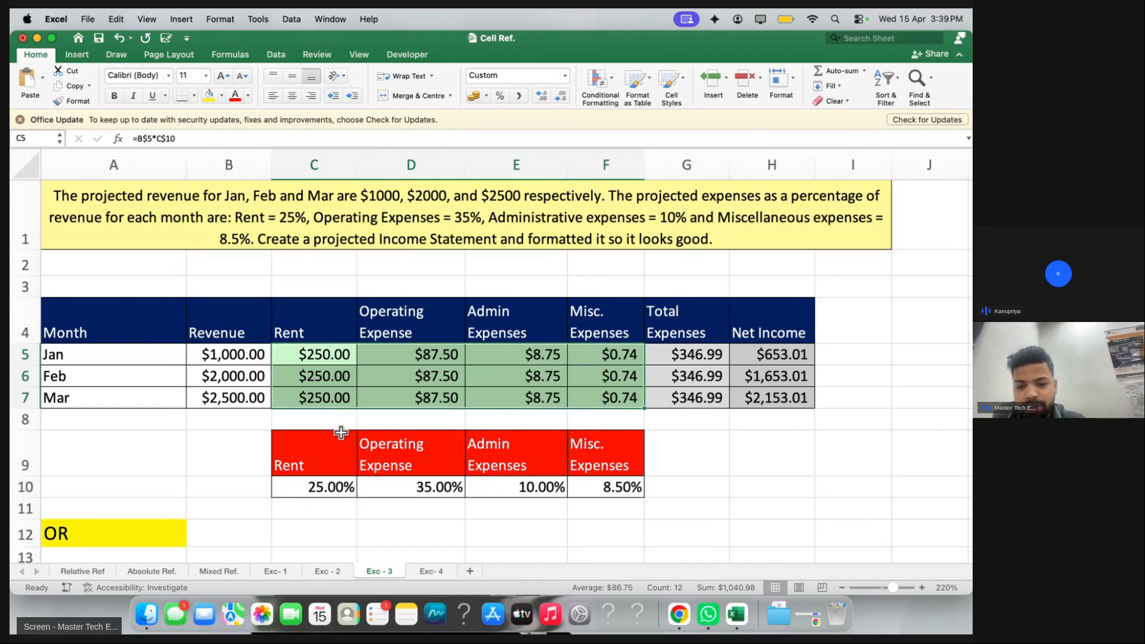
click(285, 264)
Paste the old formula into C2 as a note and clear the expense grid C5:F7
key(cmd+v)
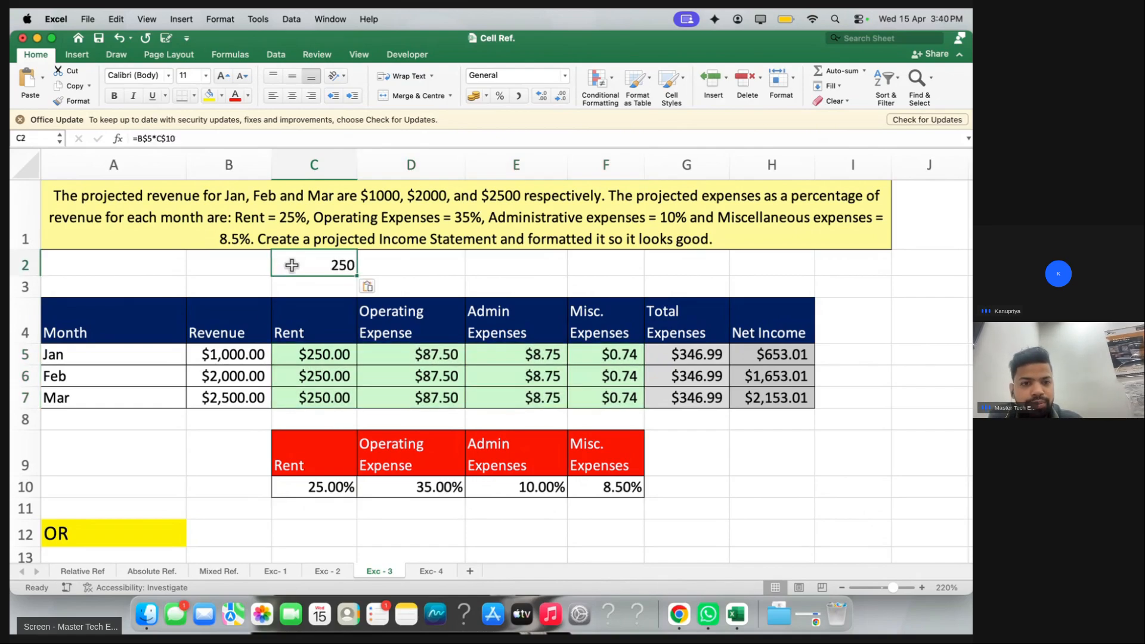
double_click(280, 265)
drag(310, 353, 571, 394)
key(Delete)
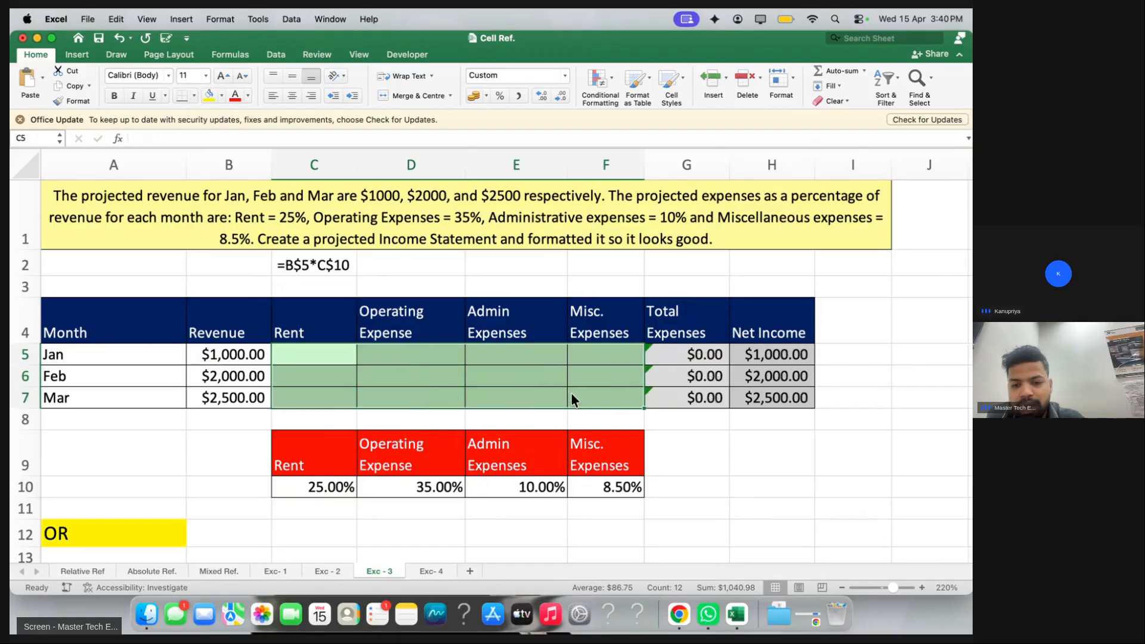
Try a Rent formula referencing B5 in C5, which gets committed by mistake
click(305, 356)
text(=)
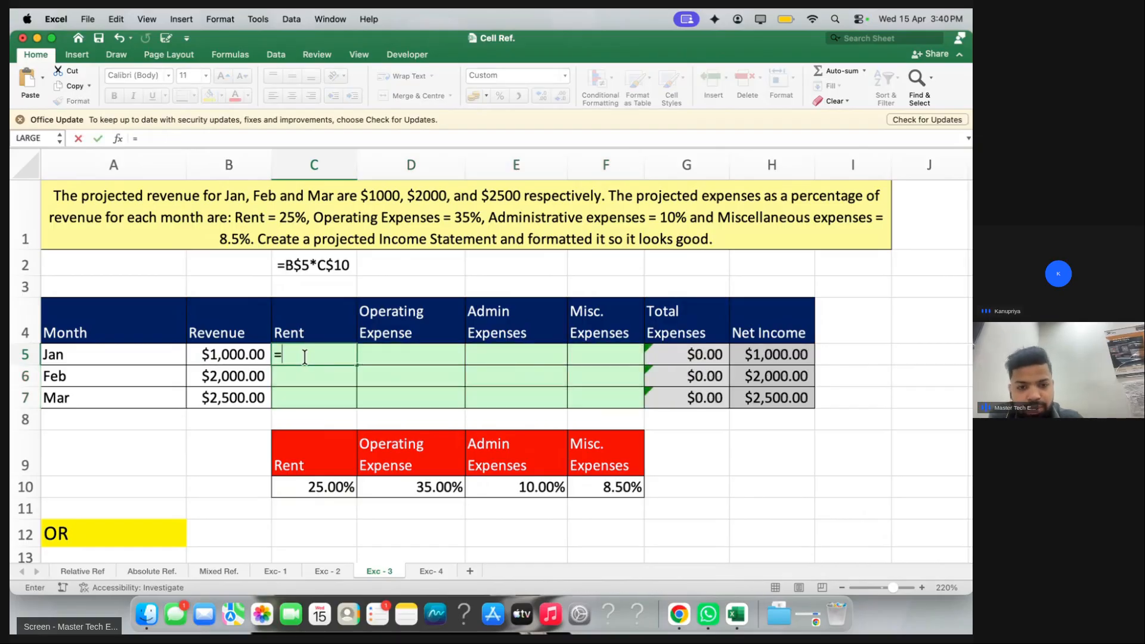
click(222, 356)
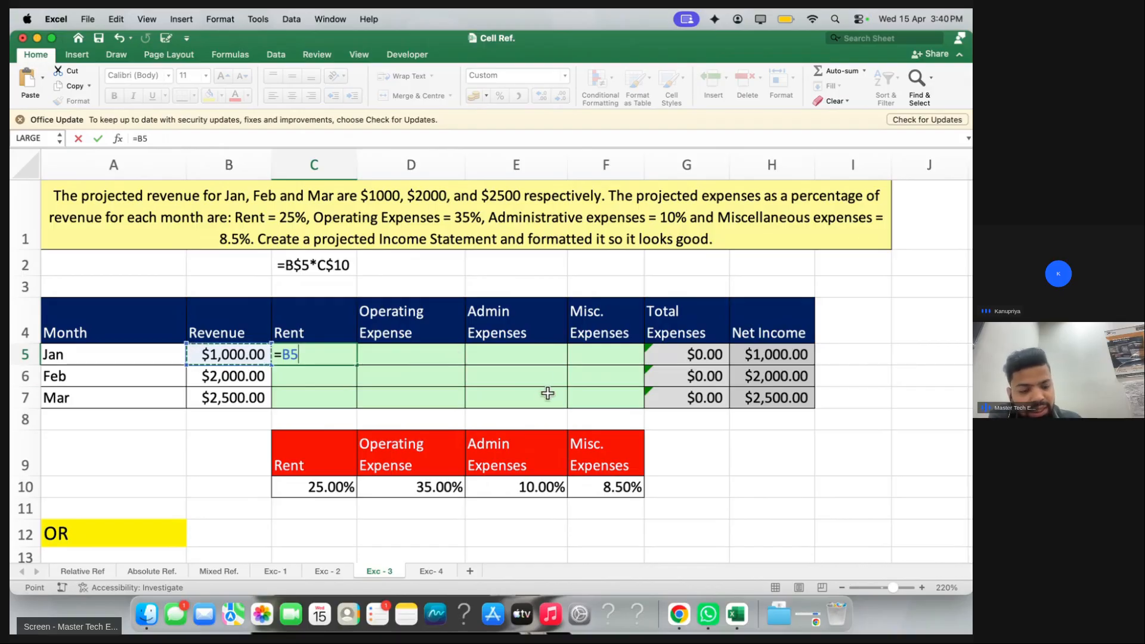
key(F4)
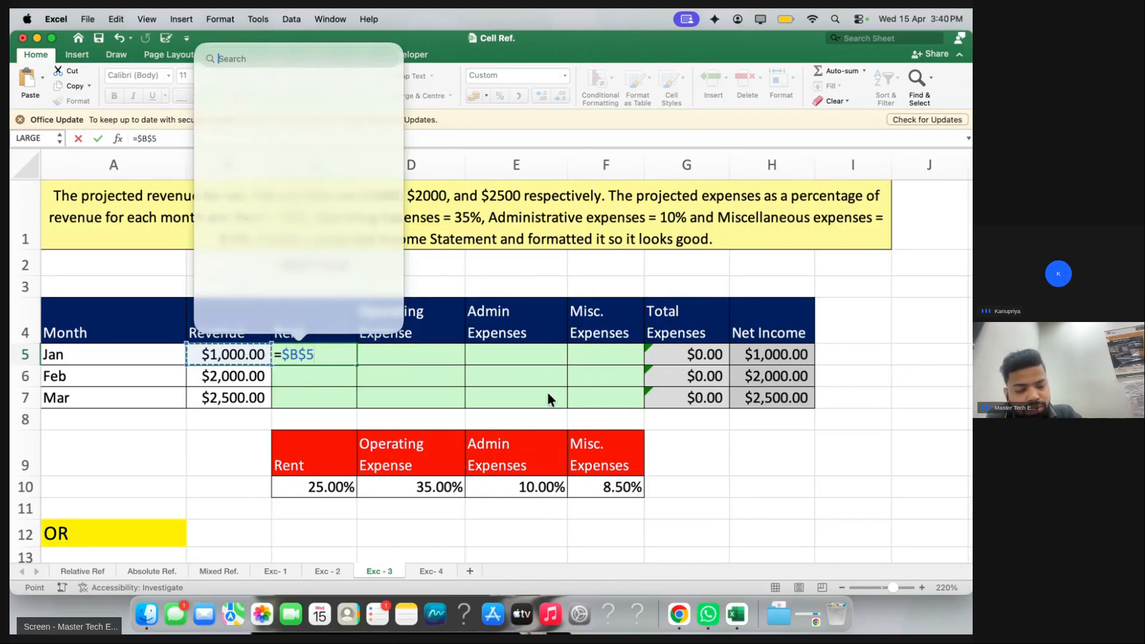
click(305, 372)
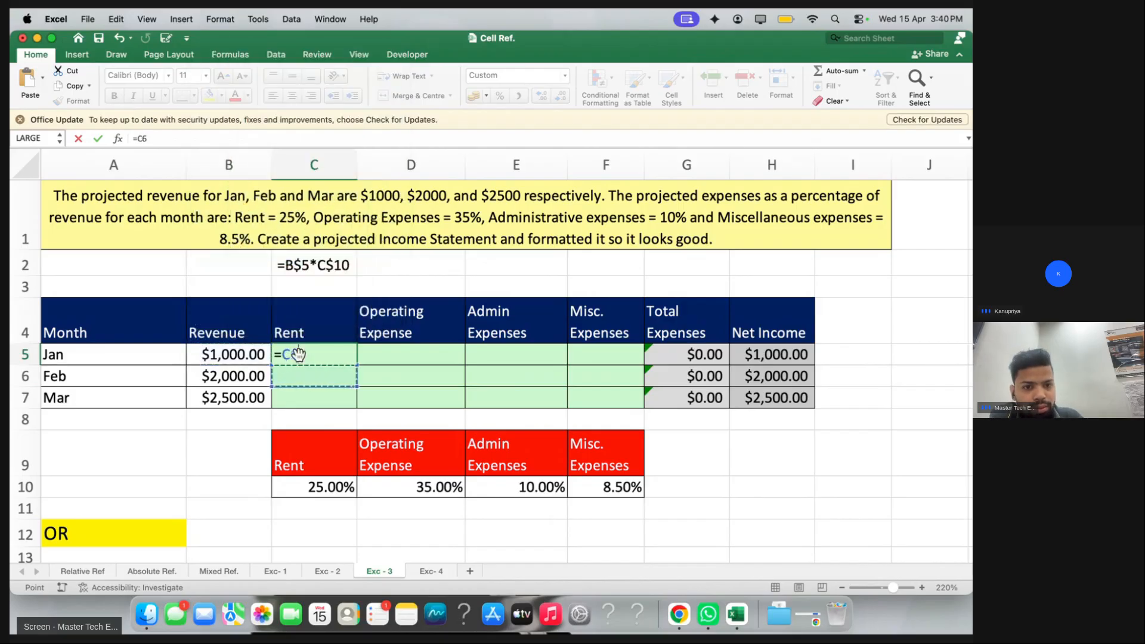
click(298, 354)
key(Return)
click(316, 355)
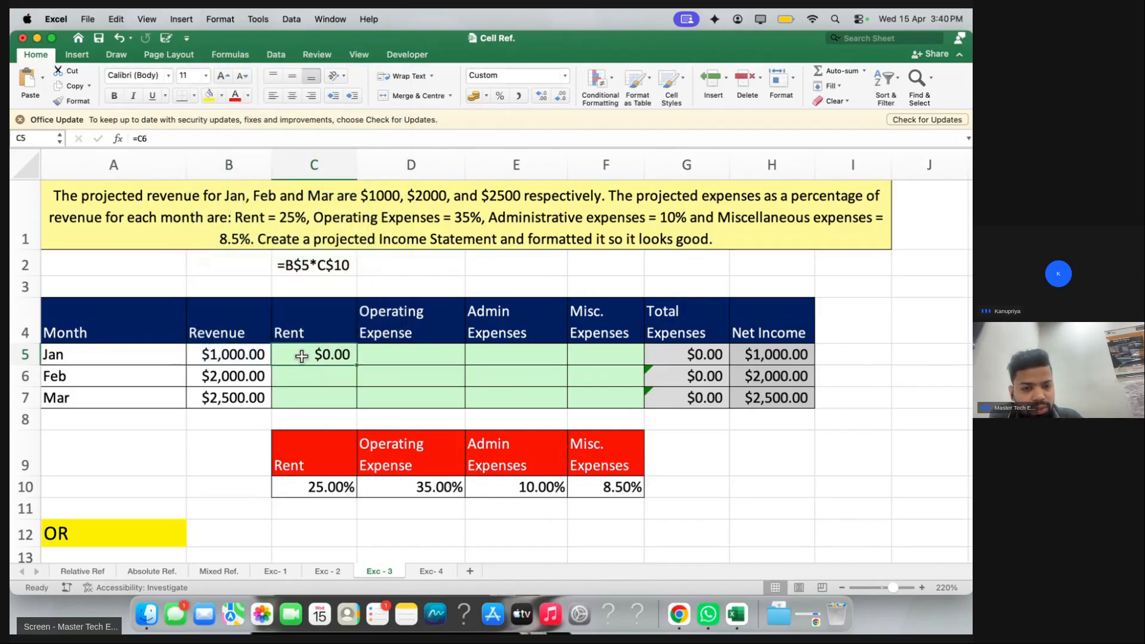
Rebuild C5 as =$B5*C$10 and fill it down, giving Jan–Mar Rent $250, $500, $625
text(=)
click(236, 354)
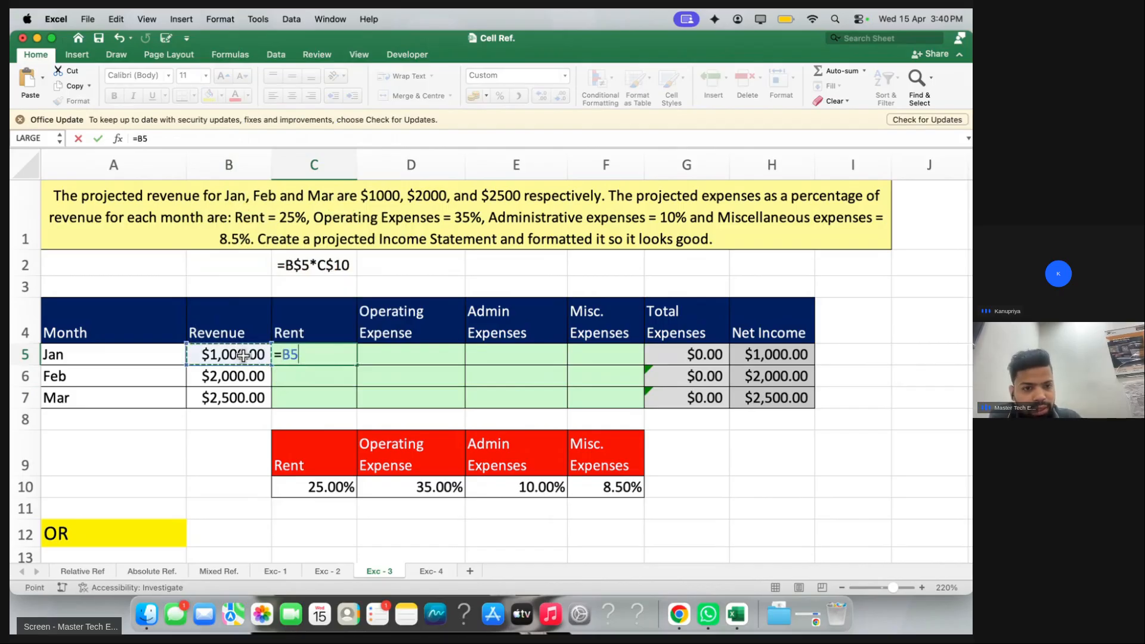
key(F4)
key(F4)
key(F4)
text(*)
click(295, 483)
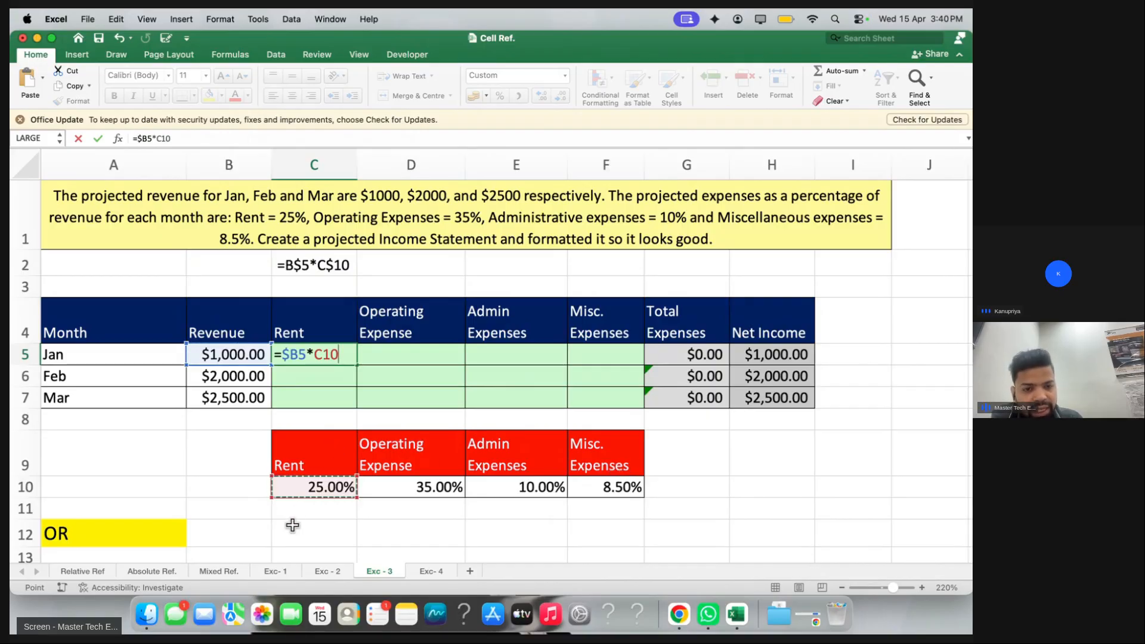
key(super+t)
key(super+t)
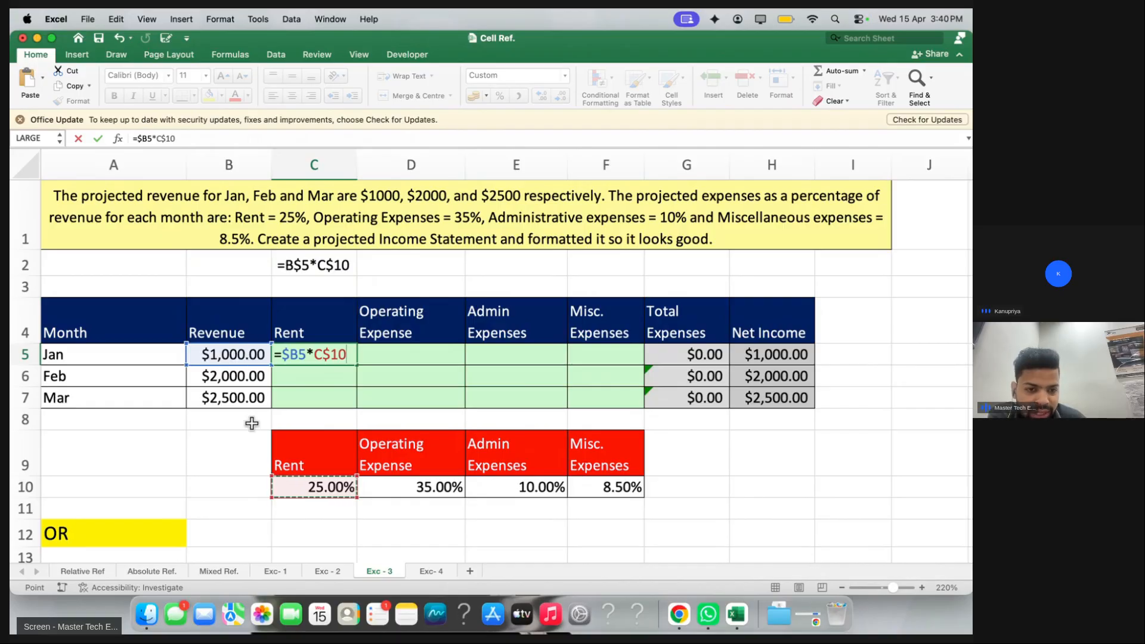
key(Return)
drag(307, 358, 594, 404)
key(ctrl+d)
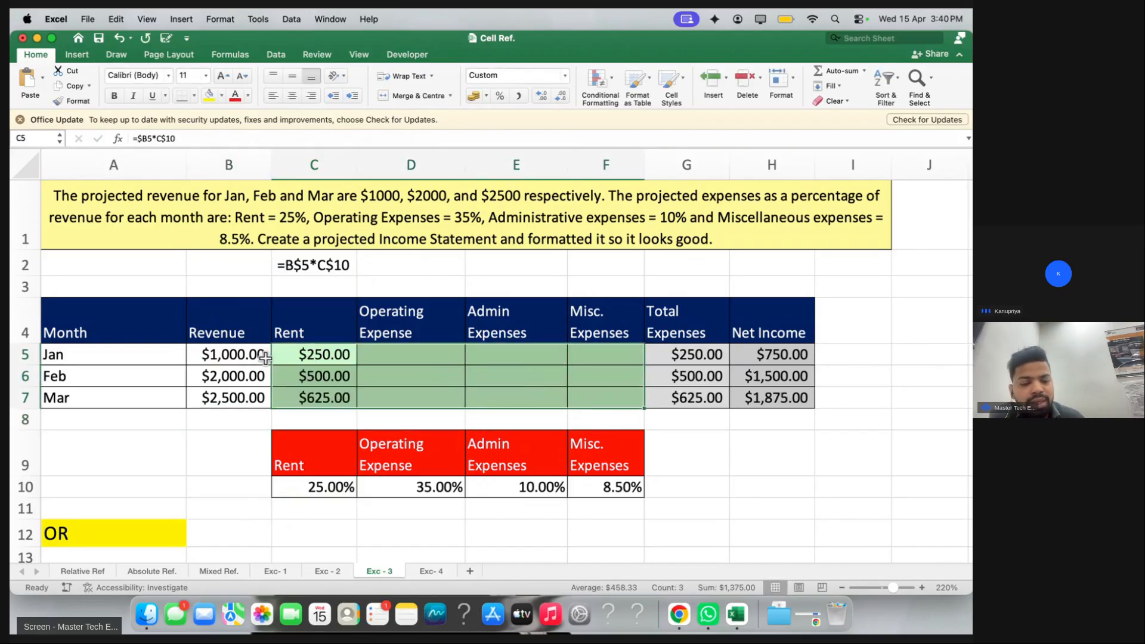
Fill the formulas right across Operating, Admin and Misc. Expenses, then check the B$5 part of the C2 note
key(ctrl+r)
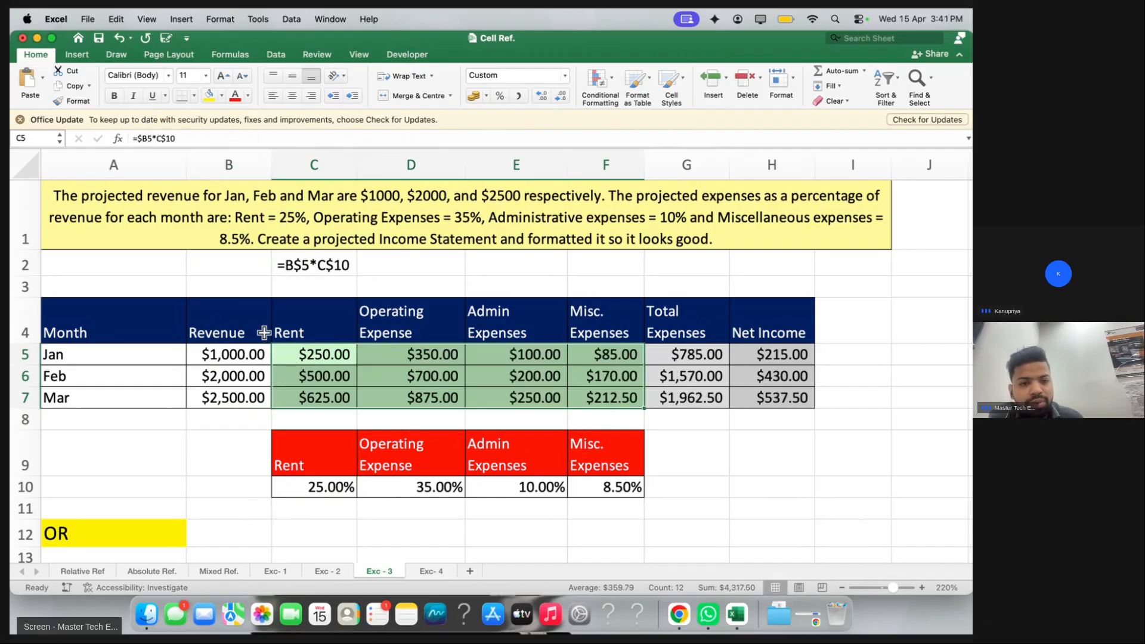
double_click(289, 264)
drag(285, 265, 309, 264)
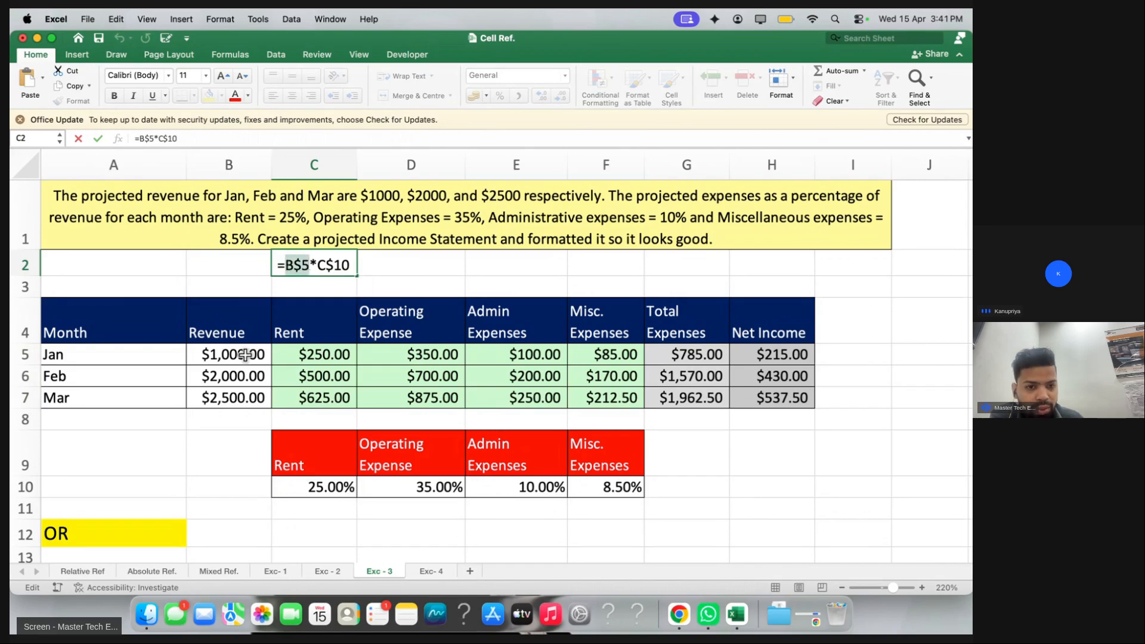
key(Escape)
Select the Jan–Mar rows and the Rent values C5:C7 to review the results
click(26, 353)
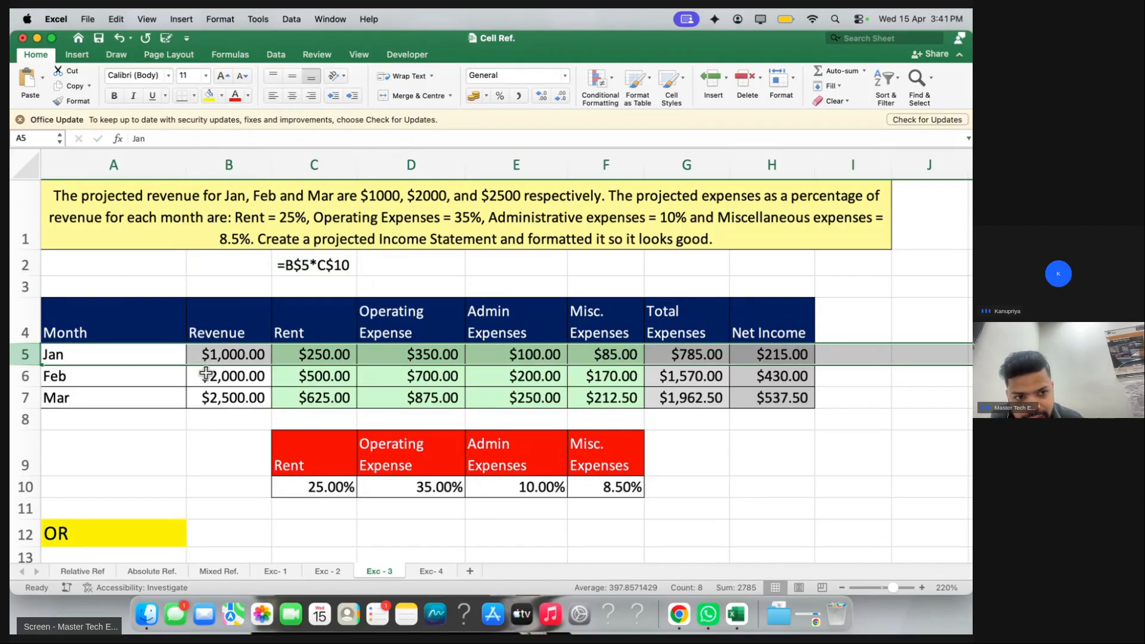
click(26, 375)
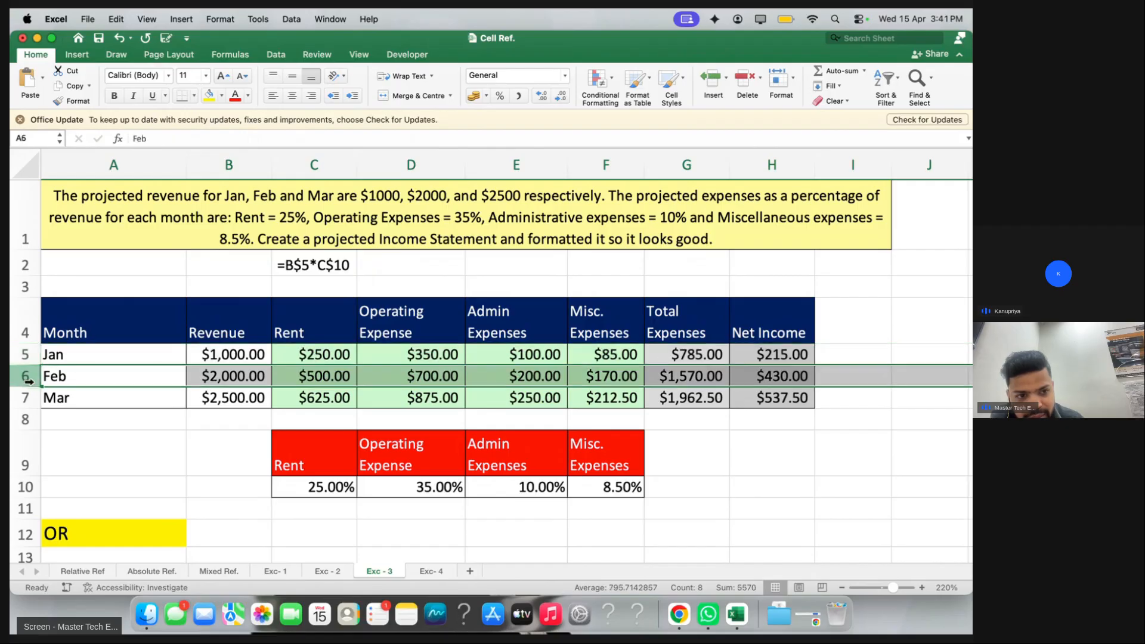
click(30, 397)
click(18, 358)
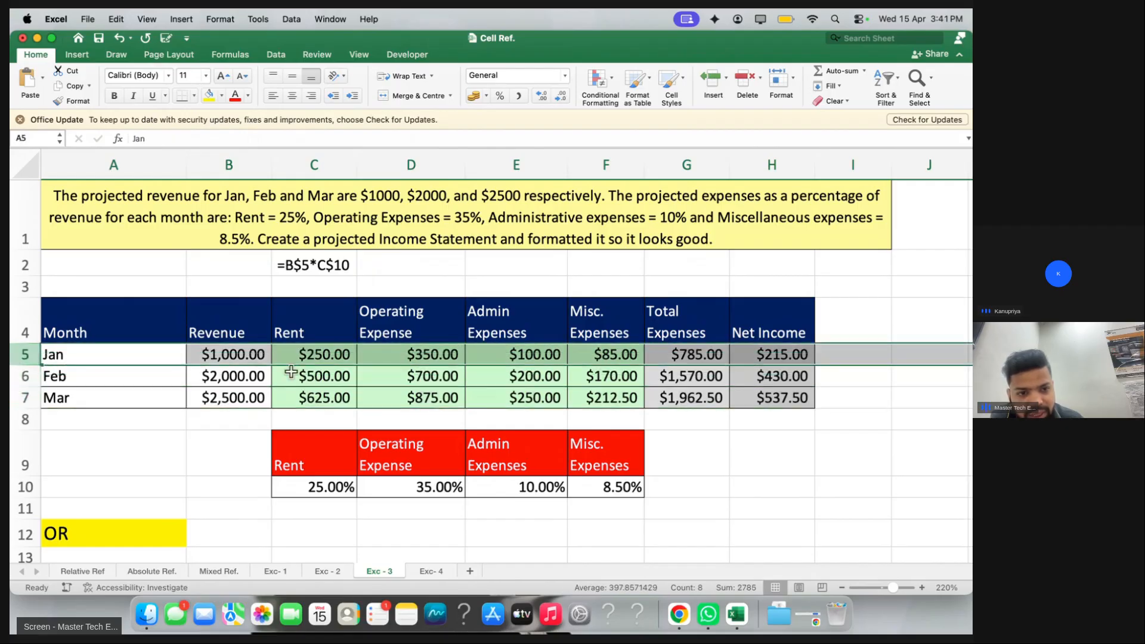
drag(321, 358, 310, 391)
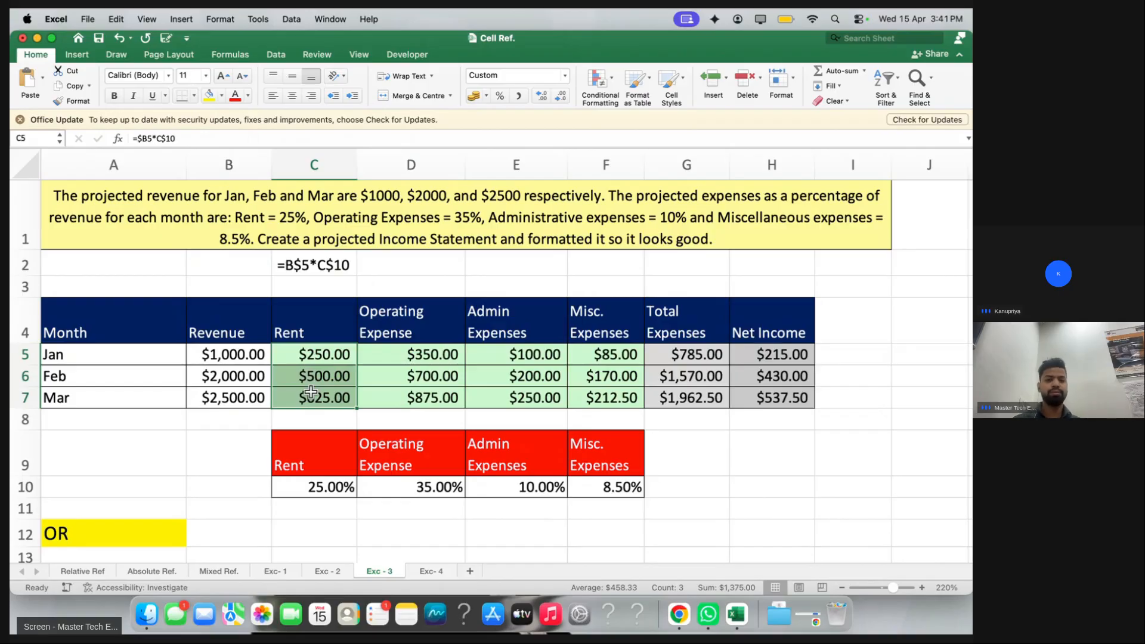
click(325, 569)
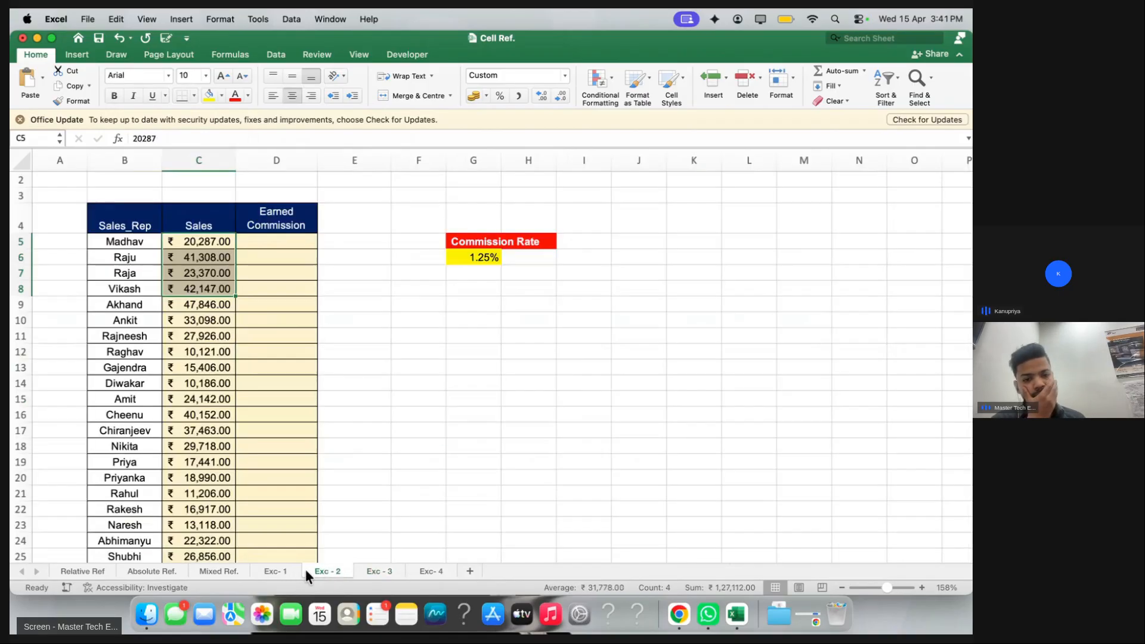
click(381, 570)
click(420, 571)
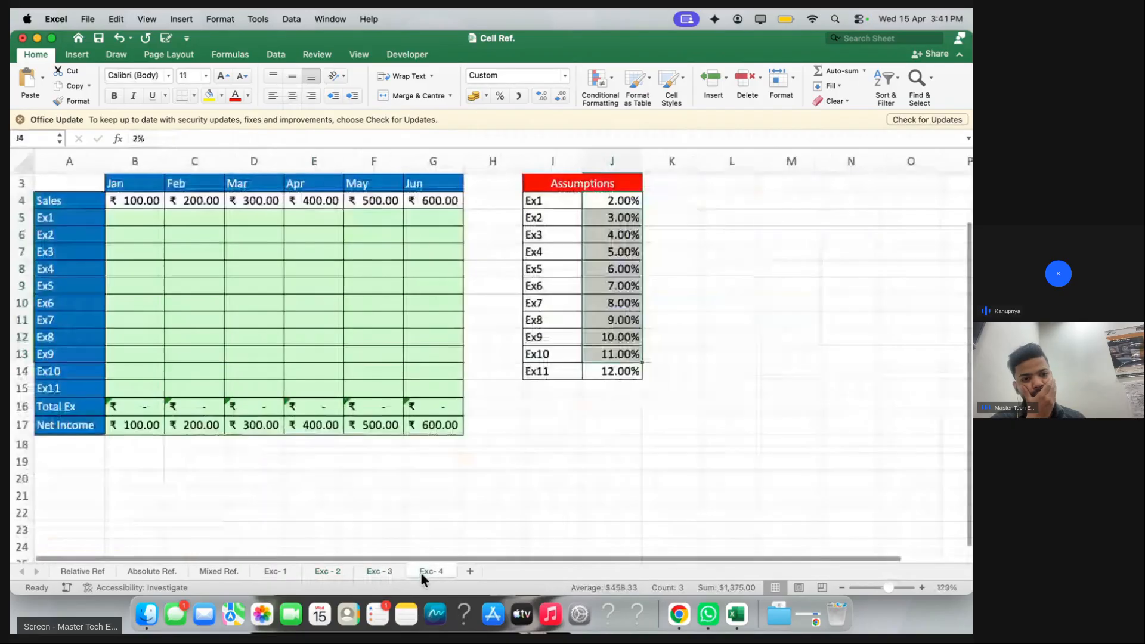
scroll(225, 254, up, 5)
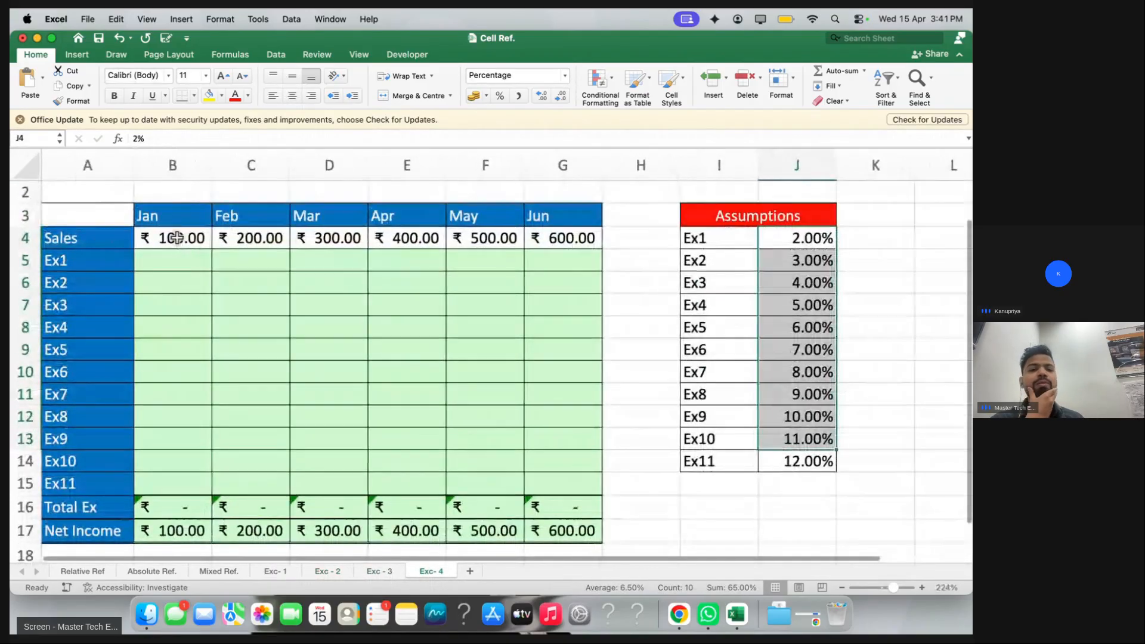
double_click(146, 237)
click(108, 252)
drag(110, 237, 540, 238)
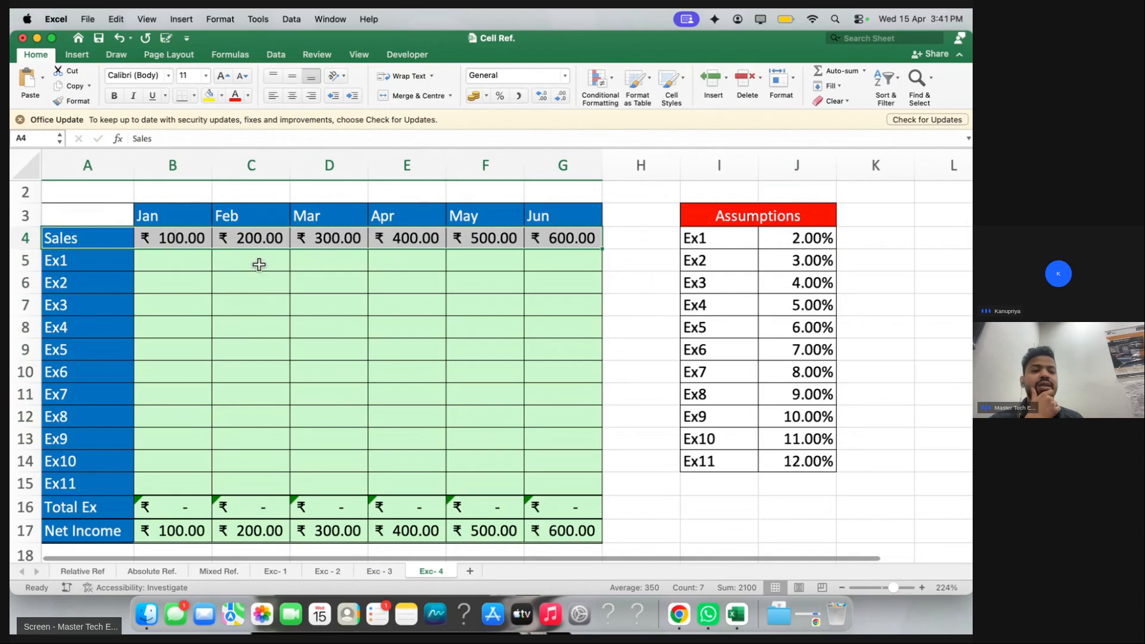
drag(815, 260, 817, 438)
drag(190, 262, 523, 450)
click(189, 253)
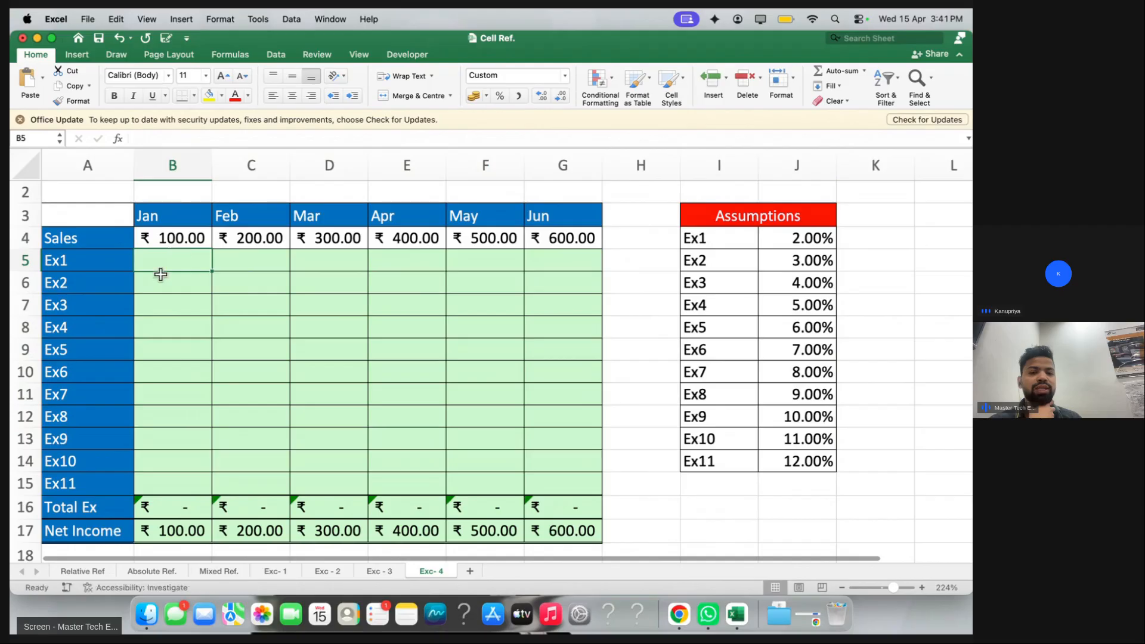
click(181, 300)
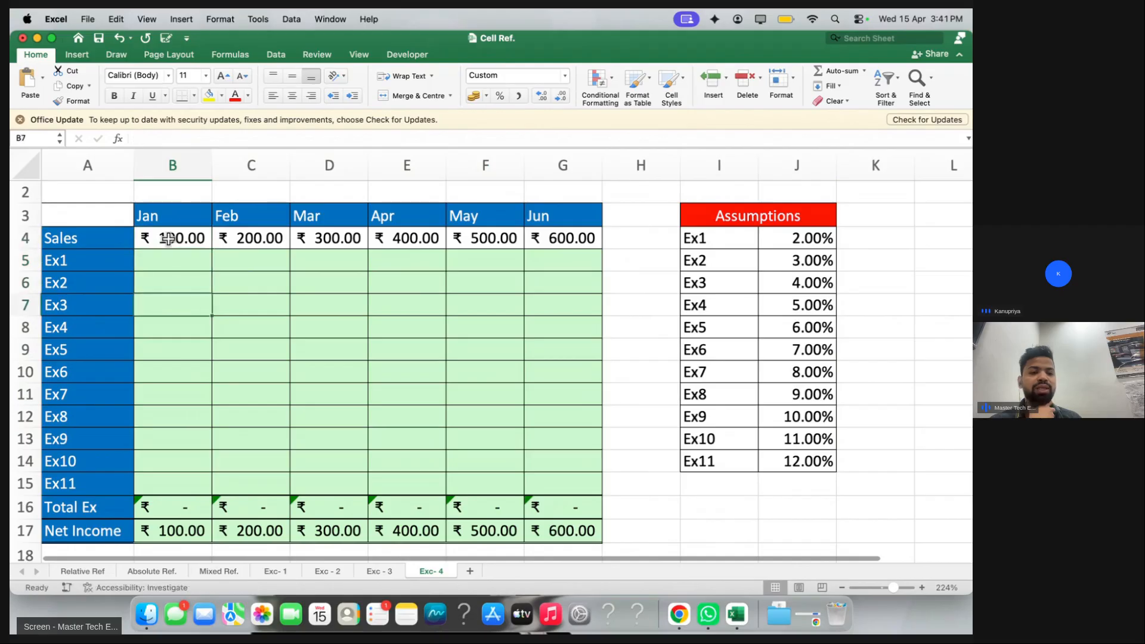
click(250, 237)
click(254, 260)
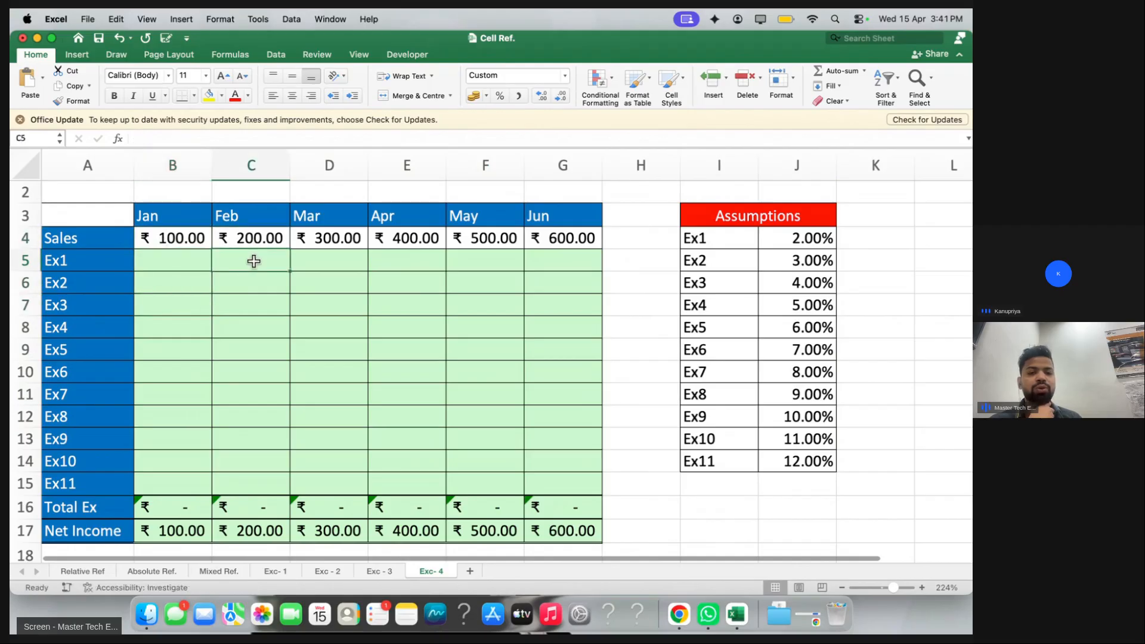
click(254, 244)
click(254, 277)
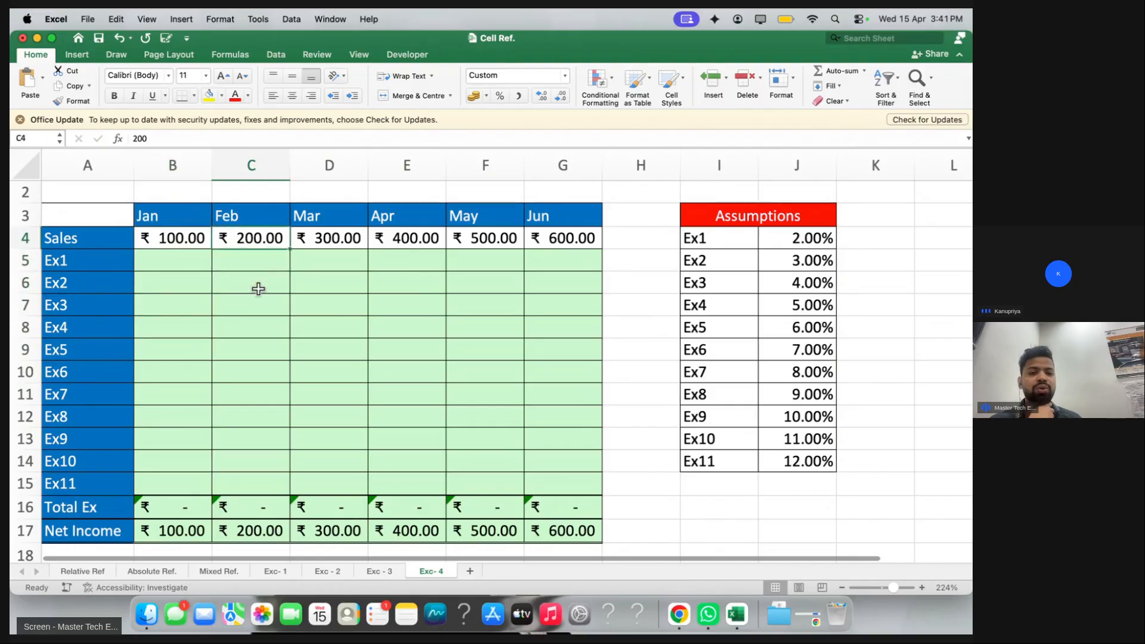
drag(823, 238, 808, 435)
drag(182, 237, 614, 239)
drag(760, 238, 769, 442)
click(600, 390)
click(484, 351)
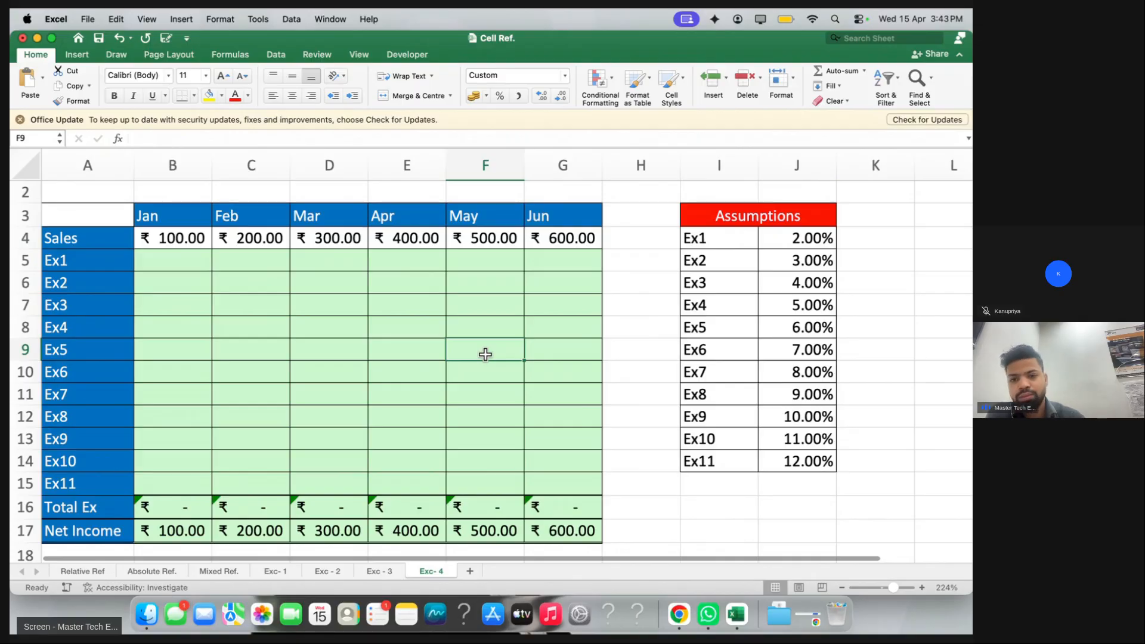
key(ctrl+Right)
click(922, 502)
drag(829, 487, 852, 487)
Back on Exc-4, begin the Ex1 January formula in B5 as =B4
key(ctrl+Left)
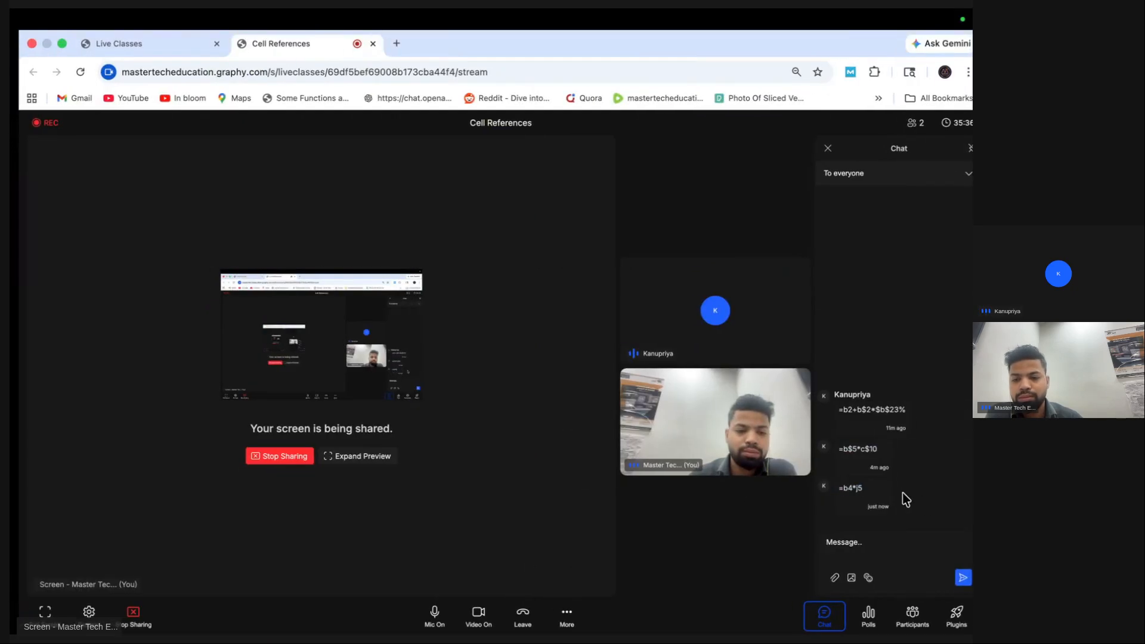
scroll(902, 491, right, 3)
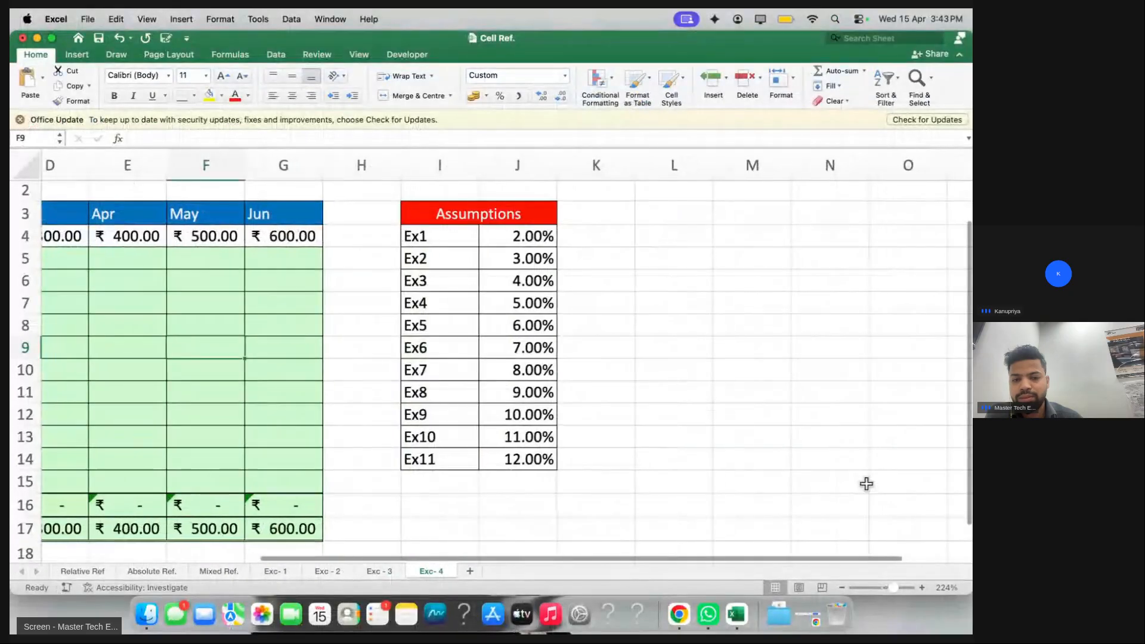
scroll(866, 480, left, 3)
scroll(856, 482, right, 1)
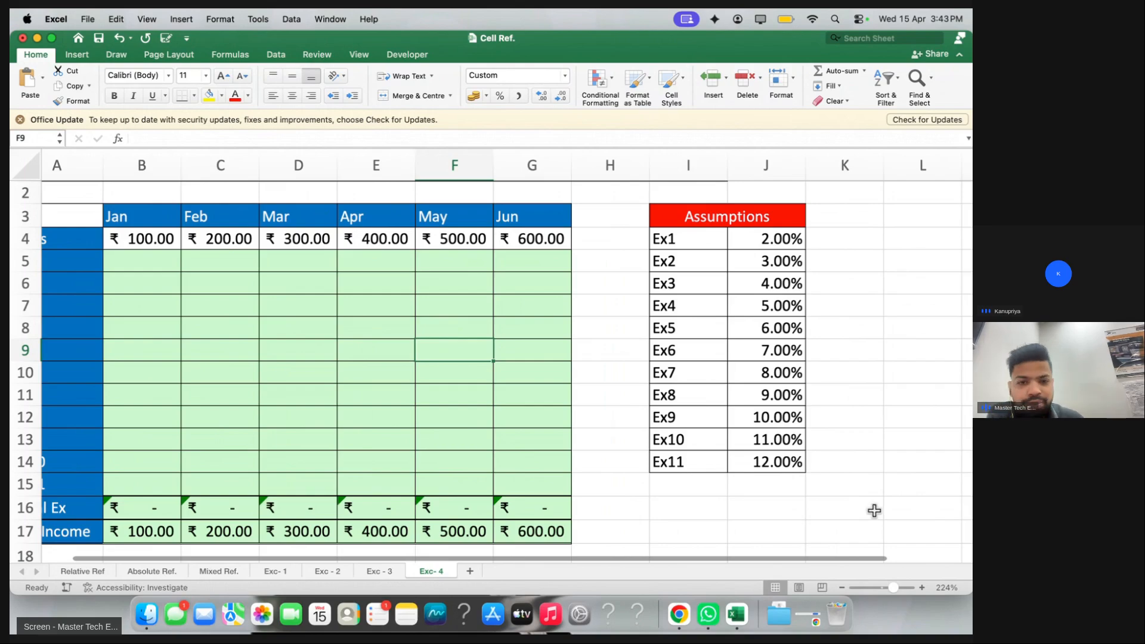
click(145, 266)
scroll(146, 269, left, 1)
text(=)
click(164, 243)
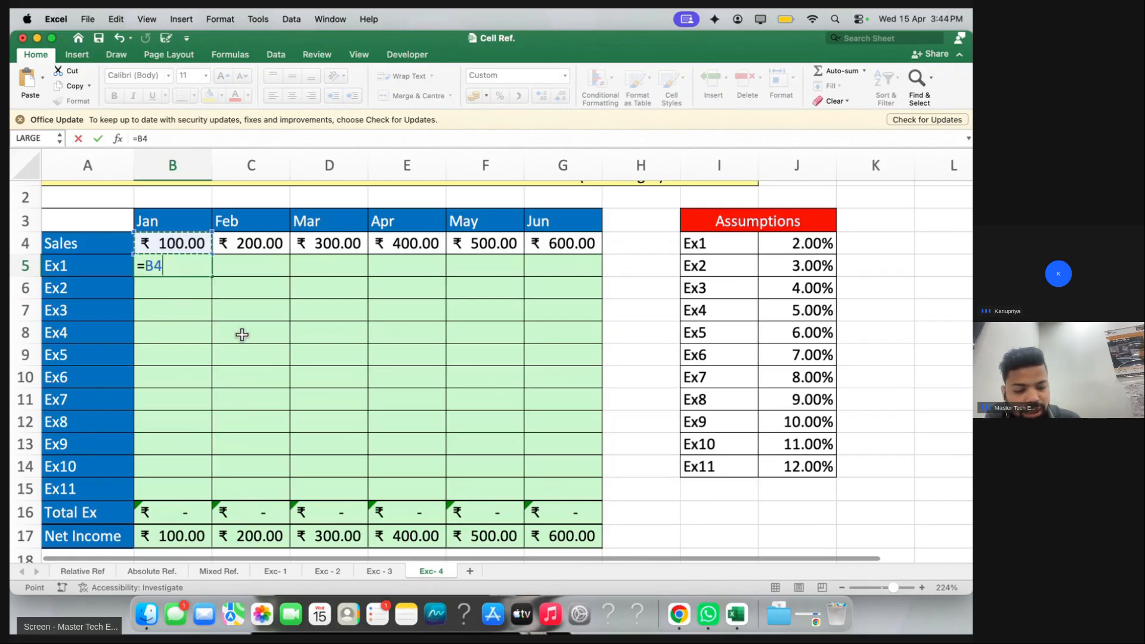
Draft =B$4*$J4 in B5, then cancel it and restart with a bare equals sign
key(F4)
key(F4)
text(*)
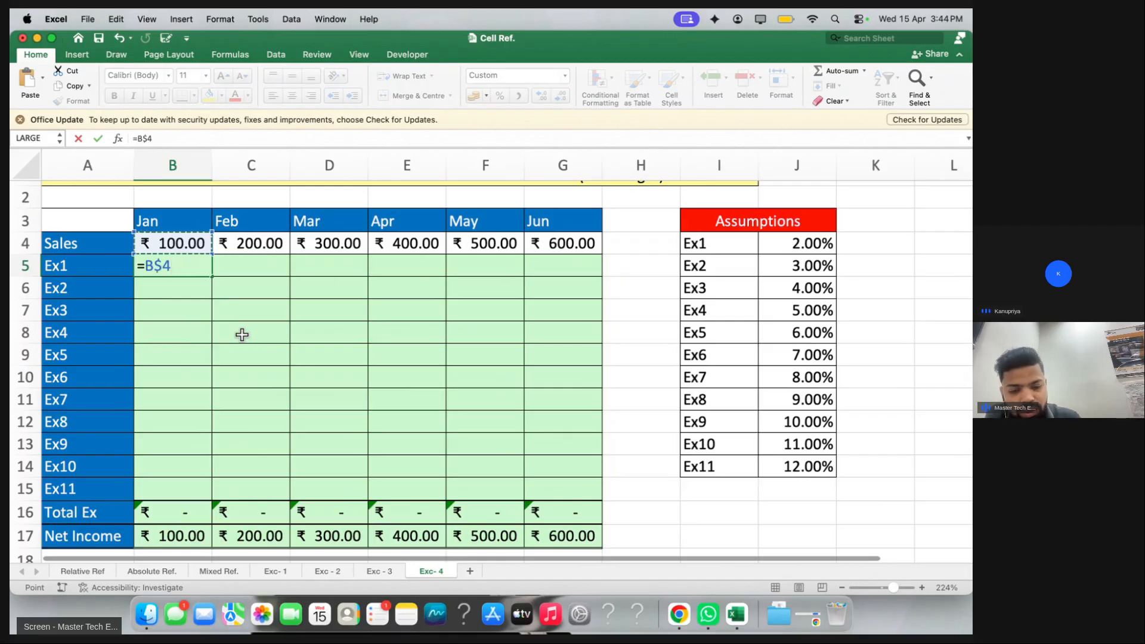
click(780, 246)
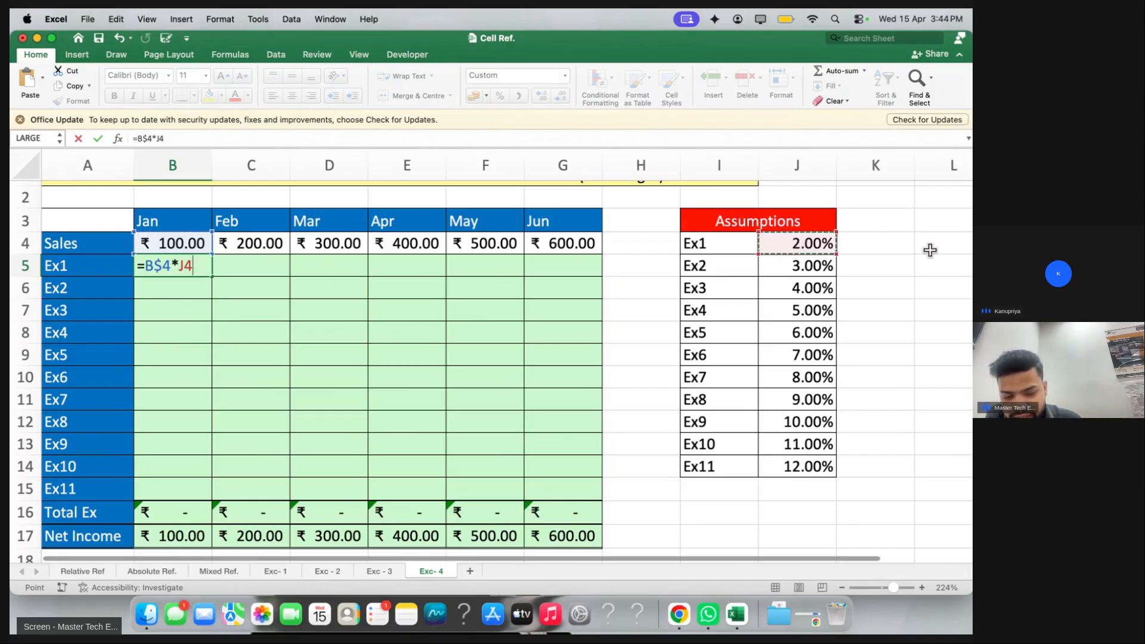
key(F4)
key(F4)
key(F4)
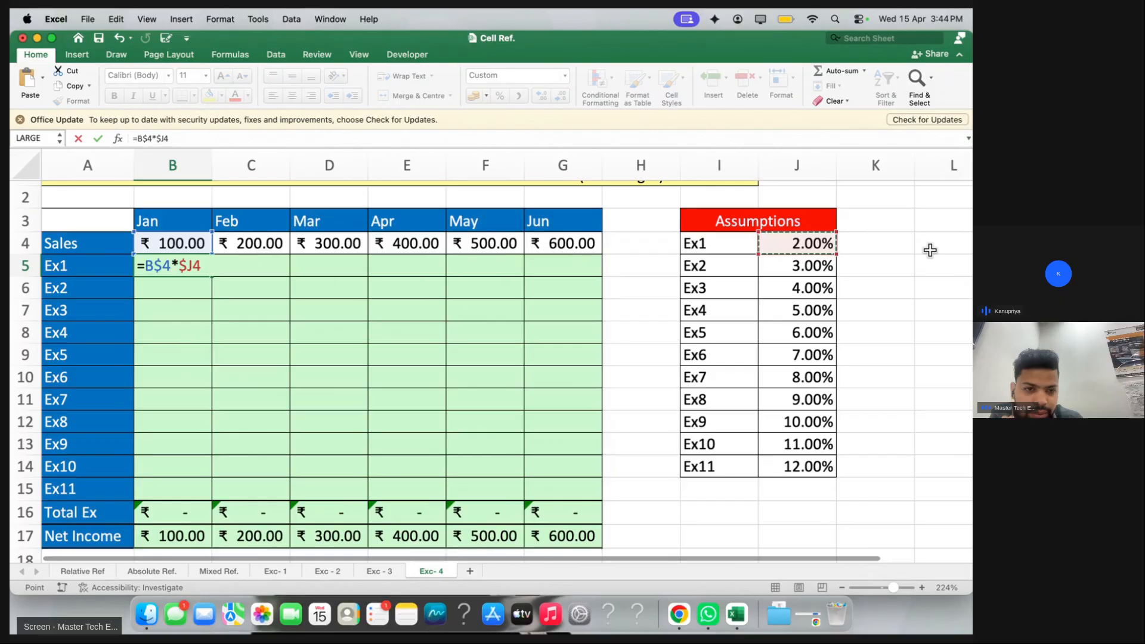
key(BackSpace)
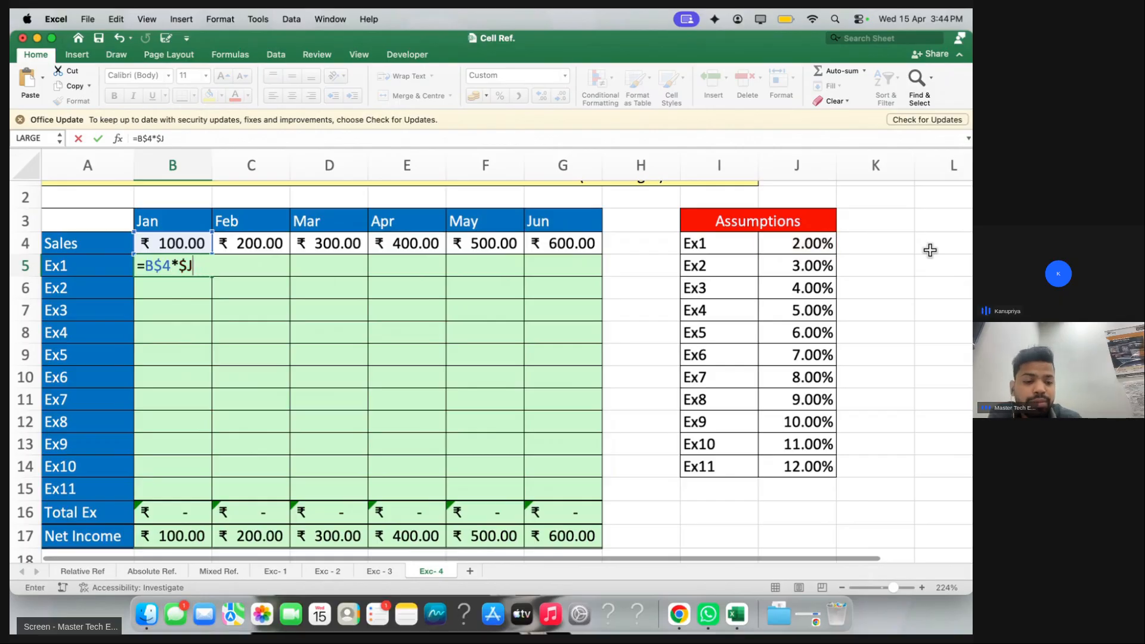
key(Escape)
text(=)
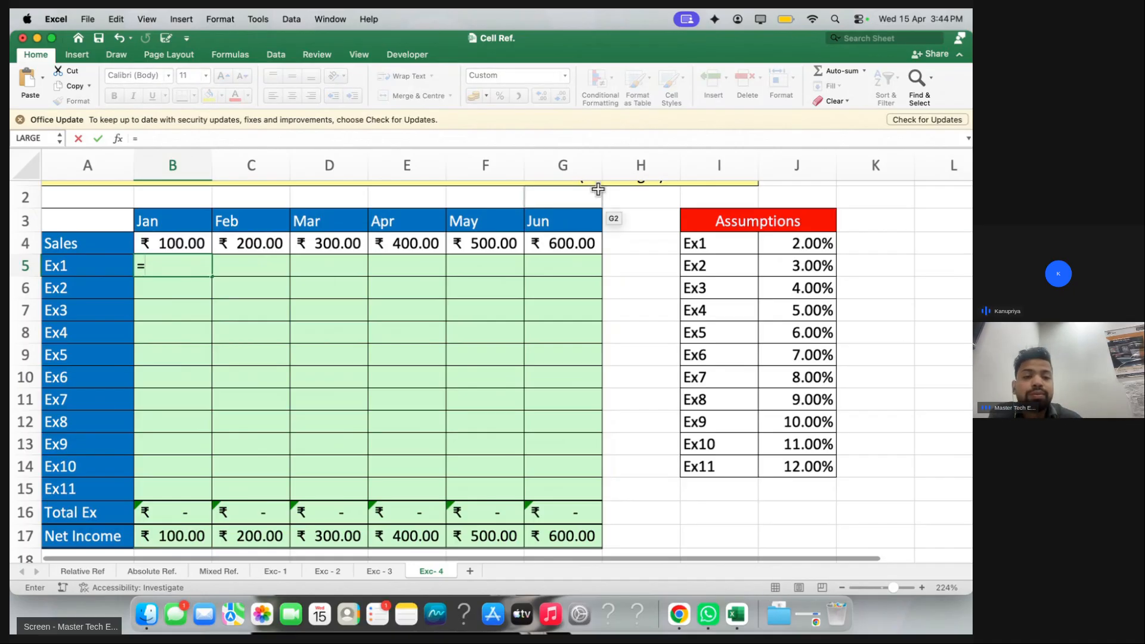
Complete B5 as =B$4*$J4 using F4 to lock the references
click(210, 244)
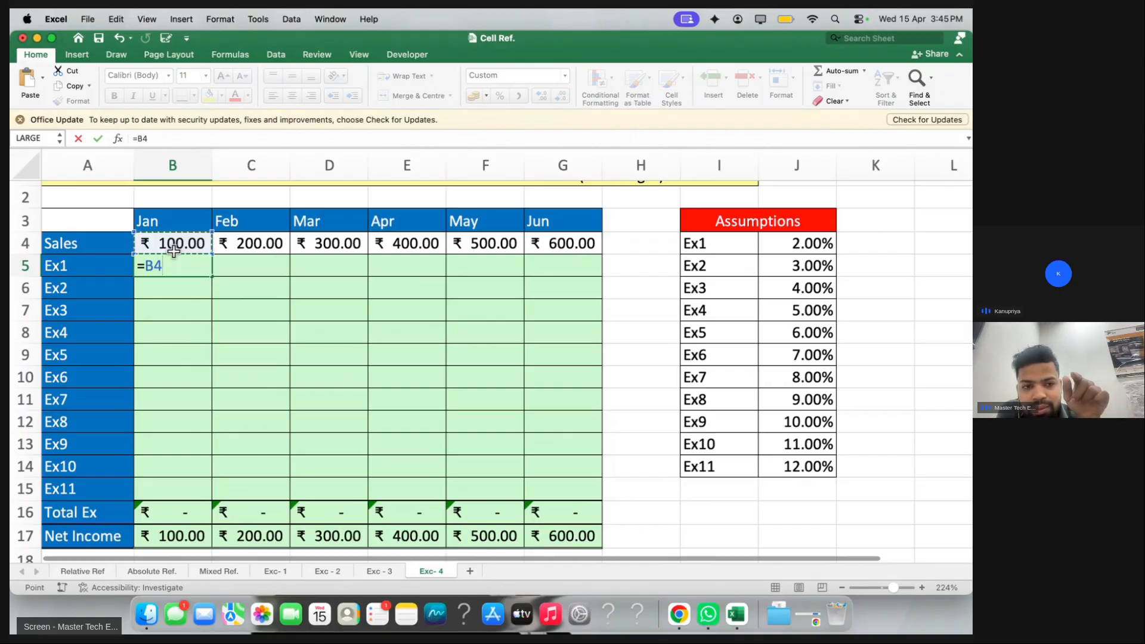
key(F4)
key(F4)
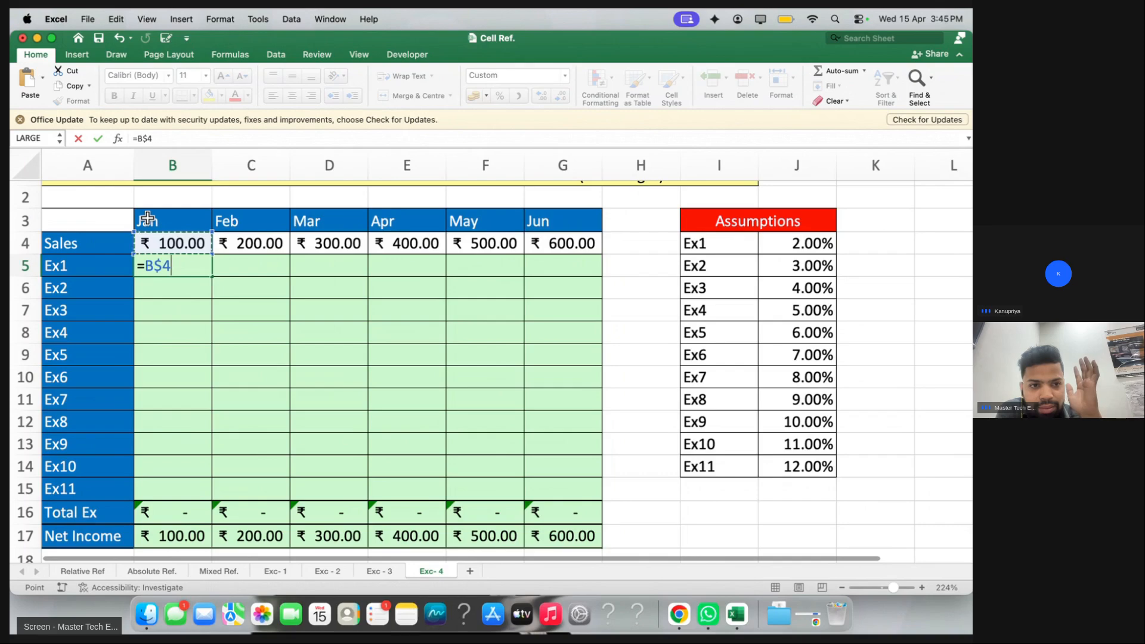
text(*)
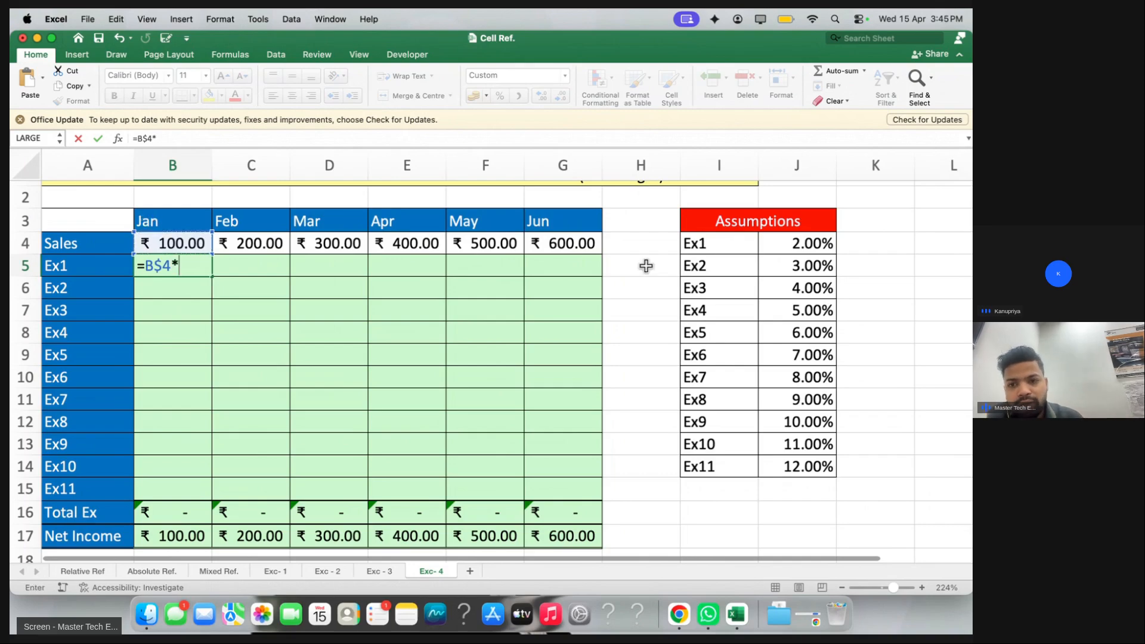
click(809, 243)
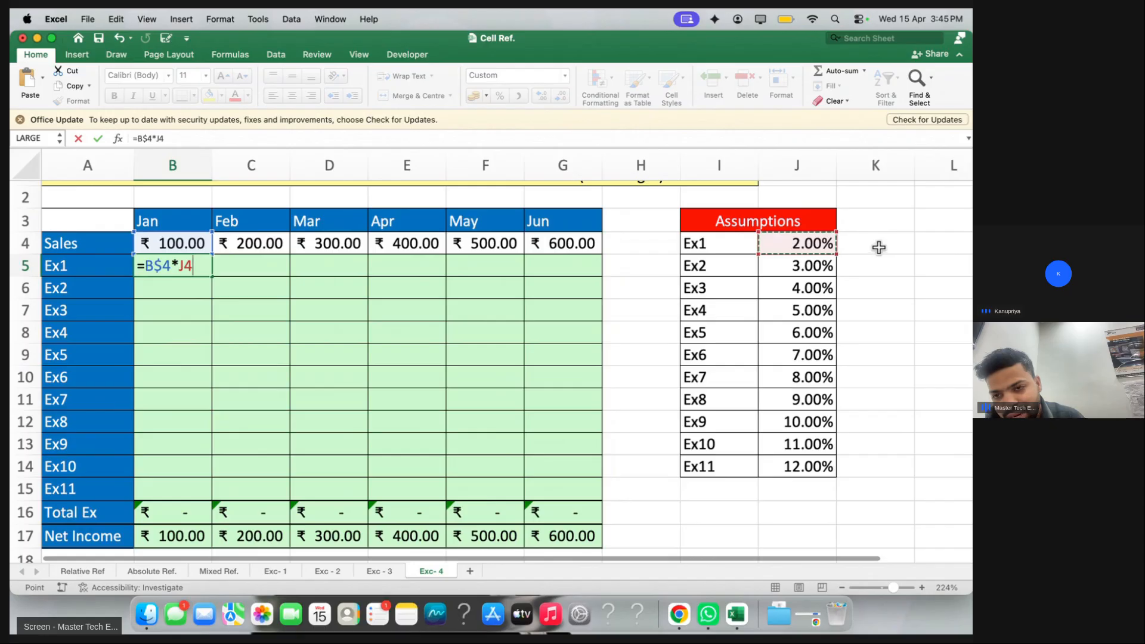
key(F4)
key(F4)
key(F4)
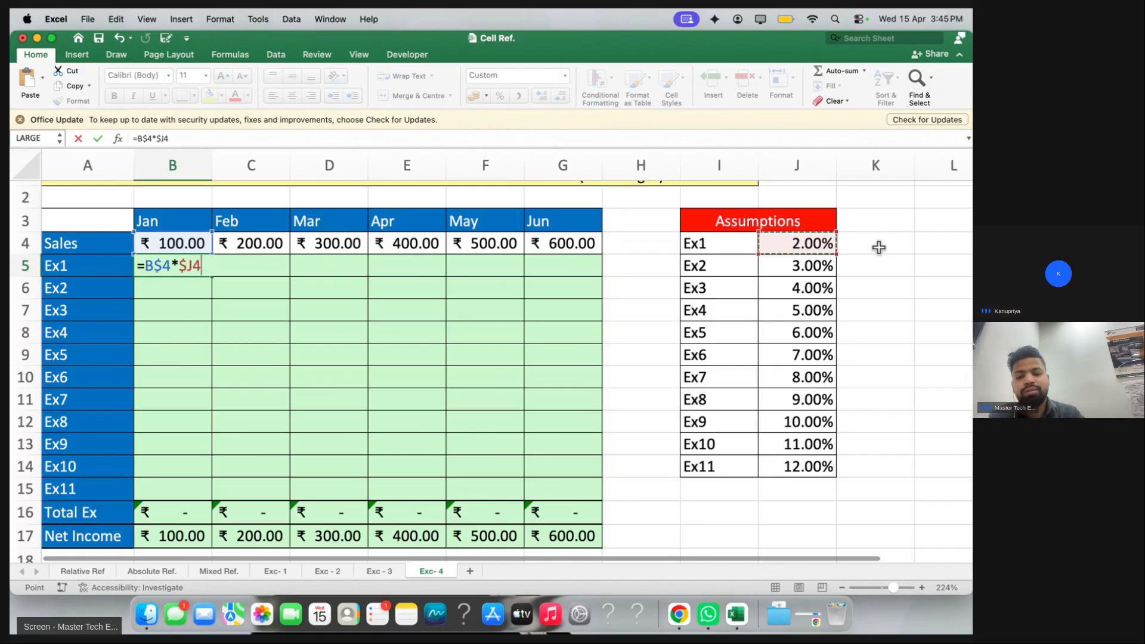
key(Return)
Fill the formula down and across B5:G15, then clear the grid
drag(182, 262, 541, 482)
key(ctrl+d)
key(ctrl+r)
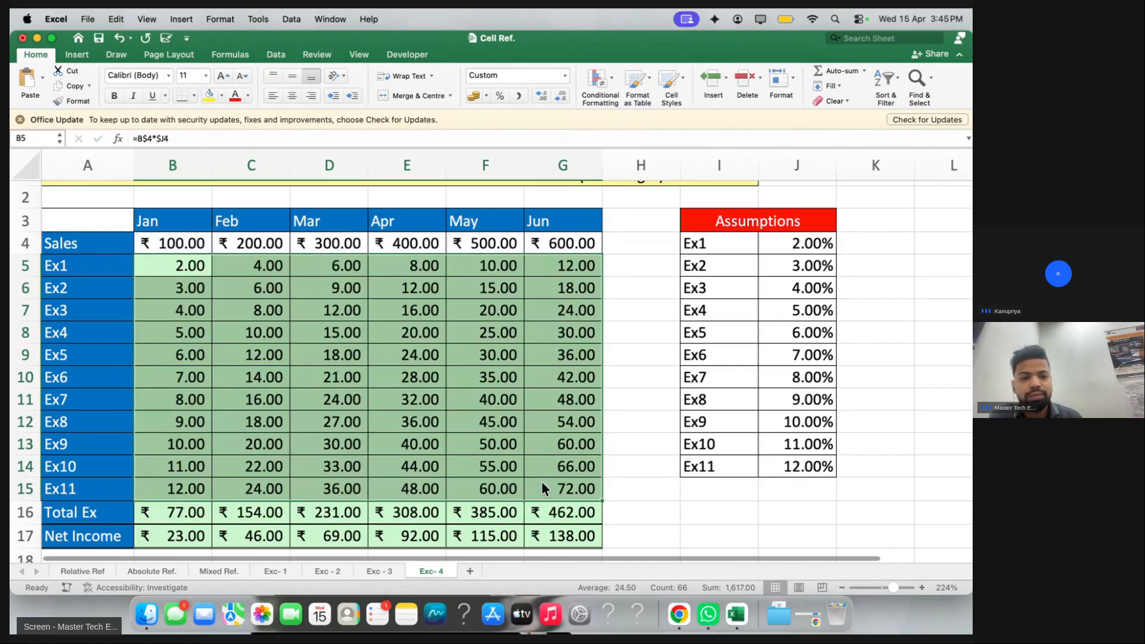
key(Delete)
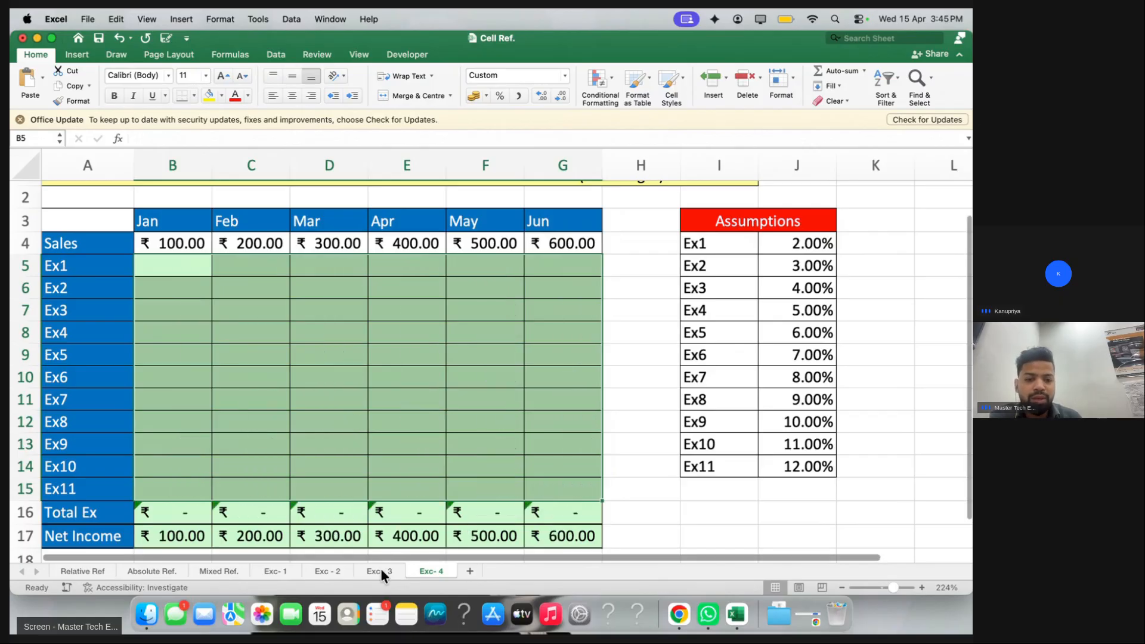
Clear the New Price answer cells on the Exc-1 sheet
click(370, 571)
click(284, 568)
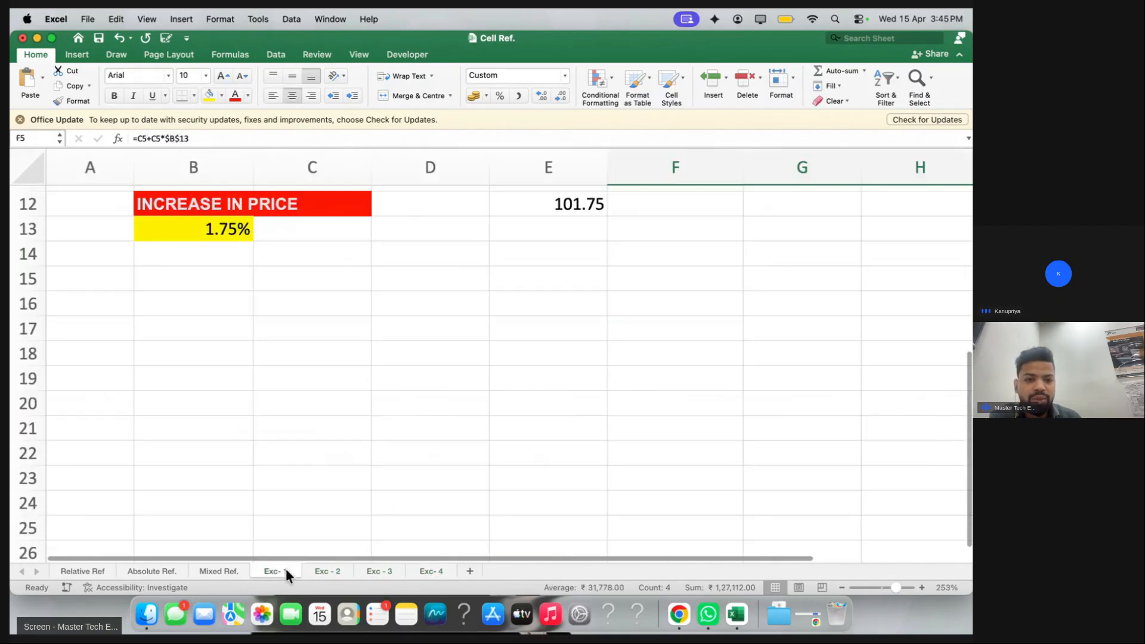
scroll(285, 403, up, 5)
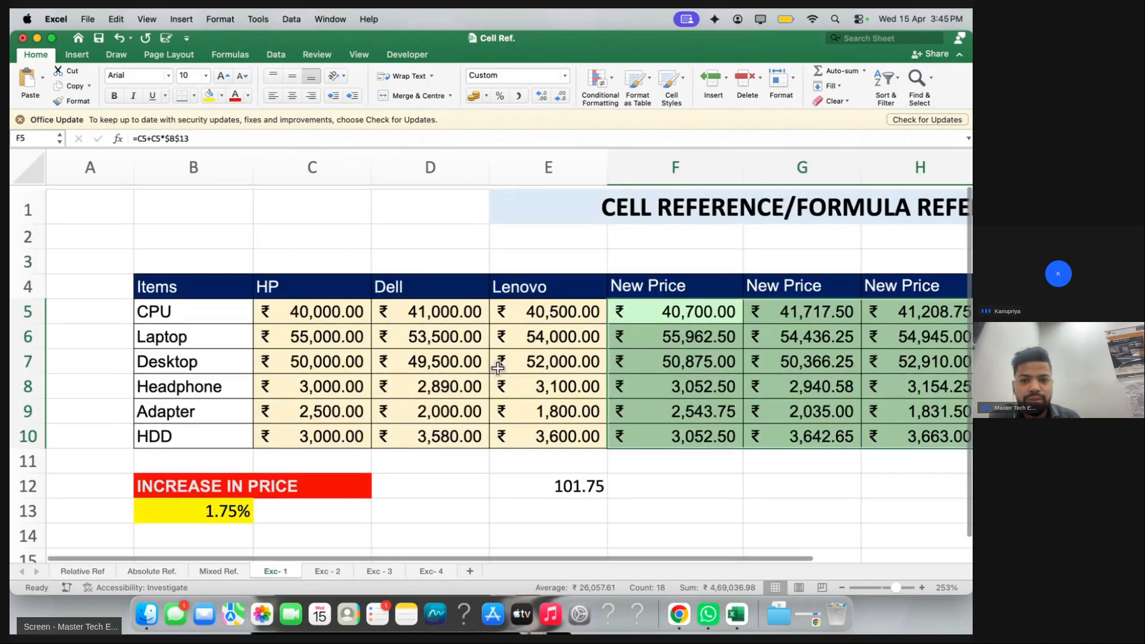
scroll(497, 368, right, 1)
shift+click(845, 455)
key(Delete)
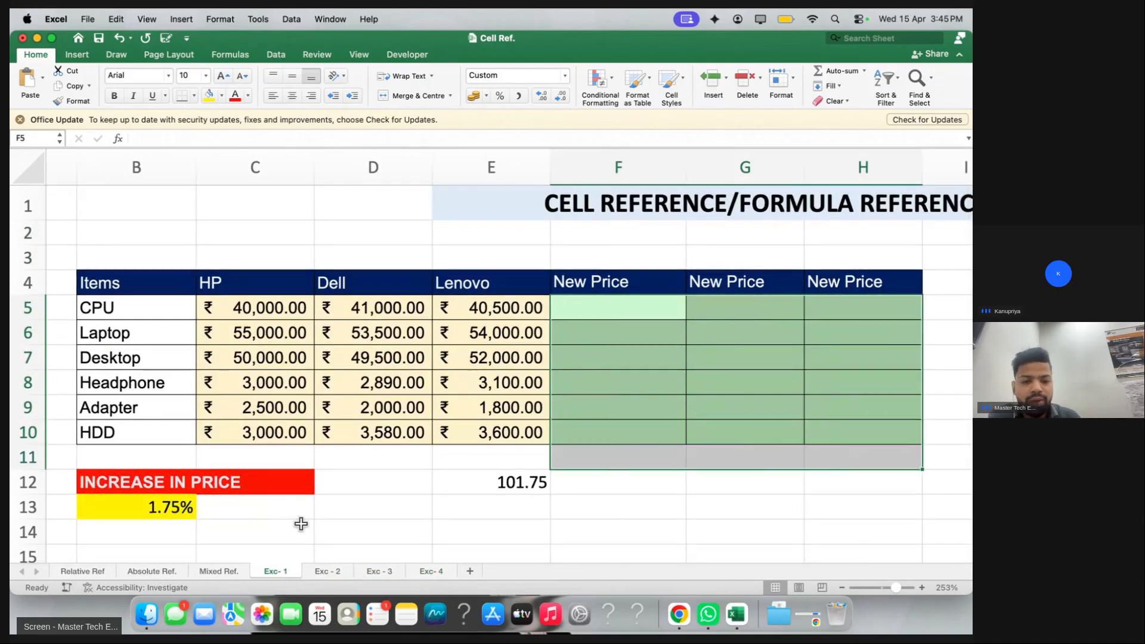
On Exc-3, clear the expense values in C5:F7 and B16:D19
click(327, 571)
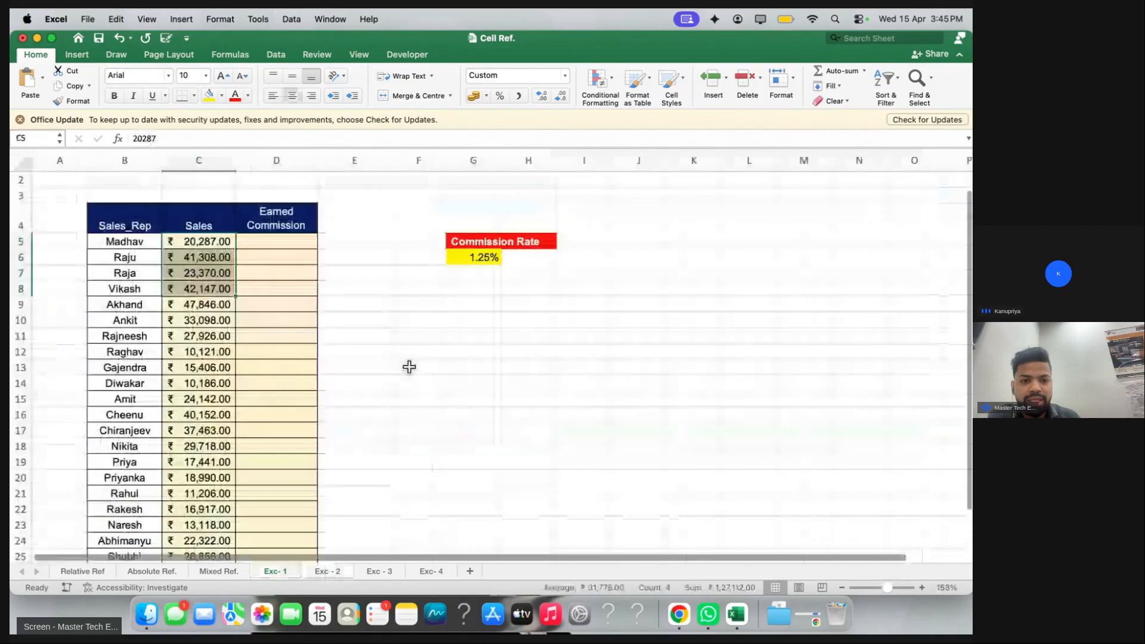
click(375, 571)
drag(313, 354, 587, 402)
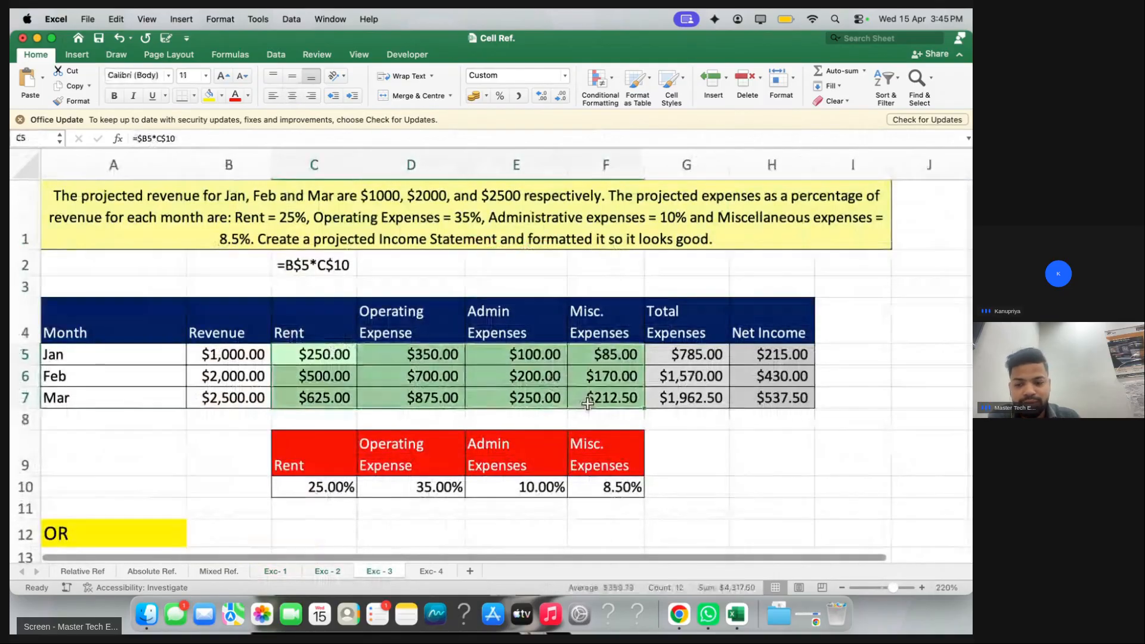
key(Delete)
scroll(588, 402, down, 5)
drag(242, 427, 411, 489)
key(Delete)
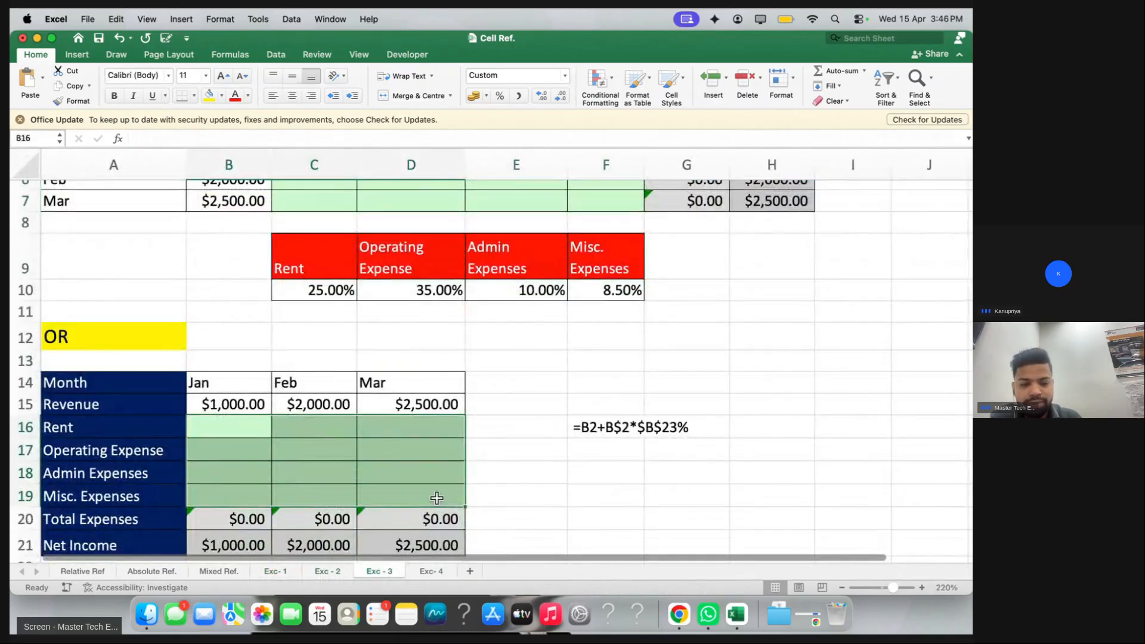
scroll(439, 499, down, 3)
Pass through Exc-4 and end on the Exc-1 sheet
click(431, 570)
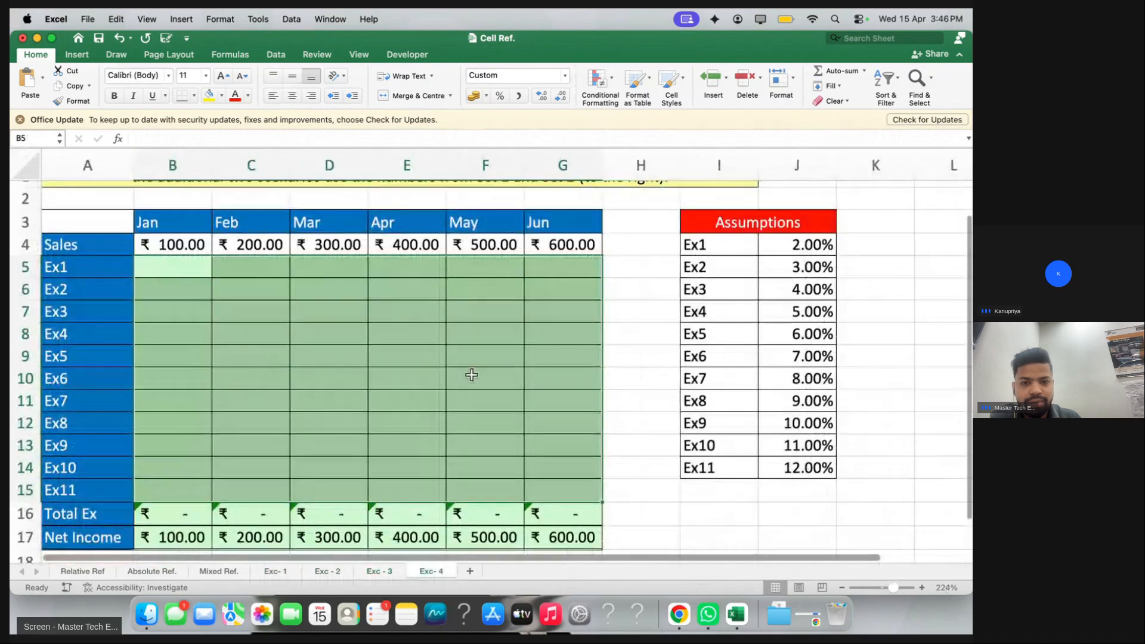
scroll(468, 376, up, 2)
click(275, 570)
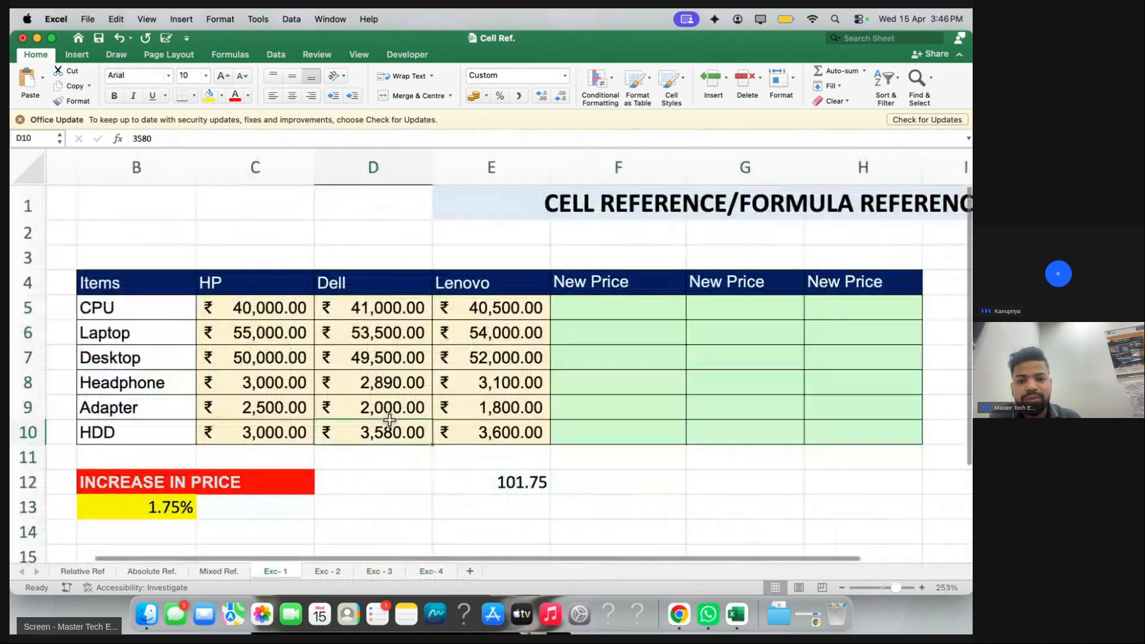
scroll(389, 421, left, 2)
click(416, 472)
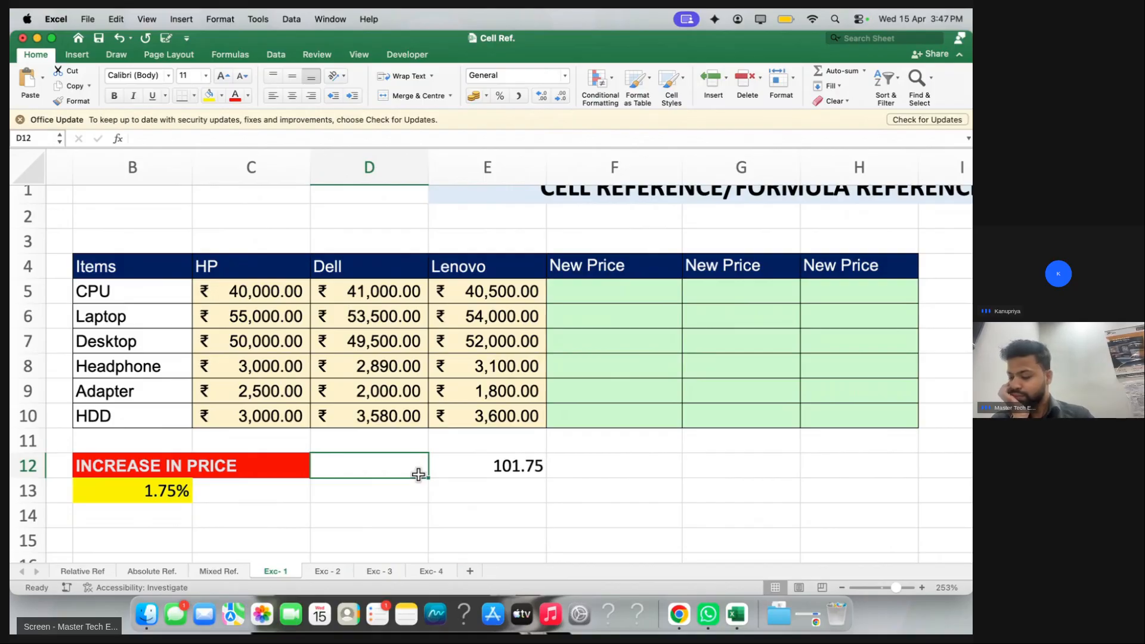
Select the chat's latest formula =c5+c5*c13 and return to the workbook
key(ctrl+Right)
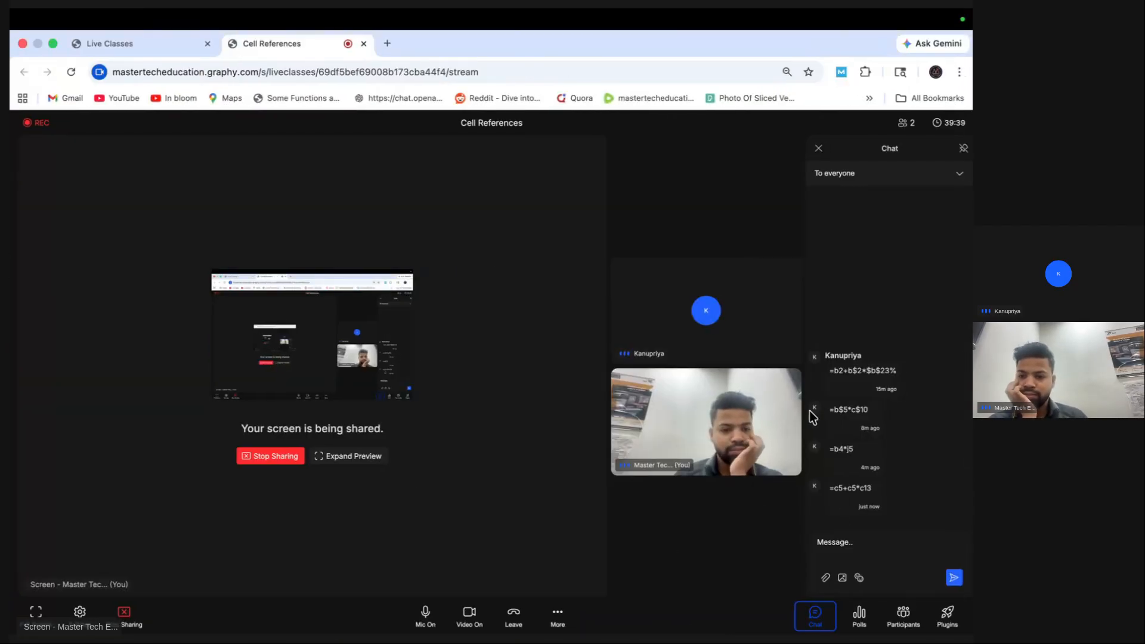
drag(827, 488, 873, 496)
click(911, 495)
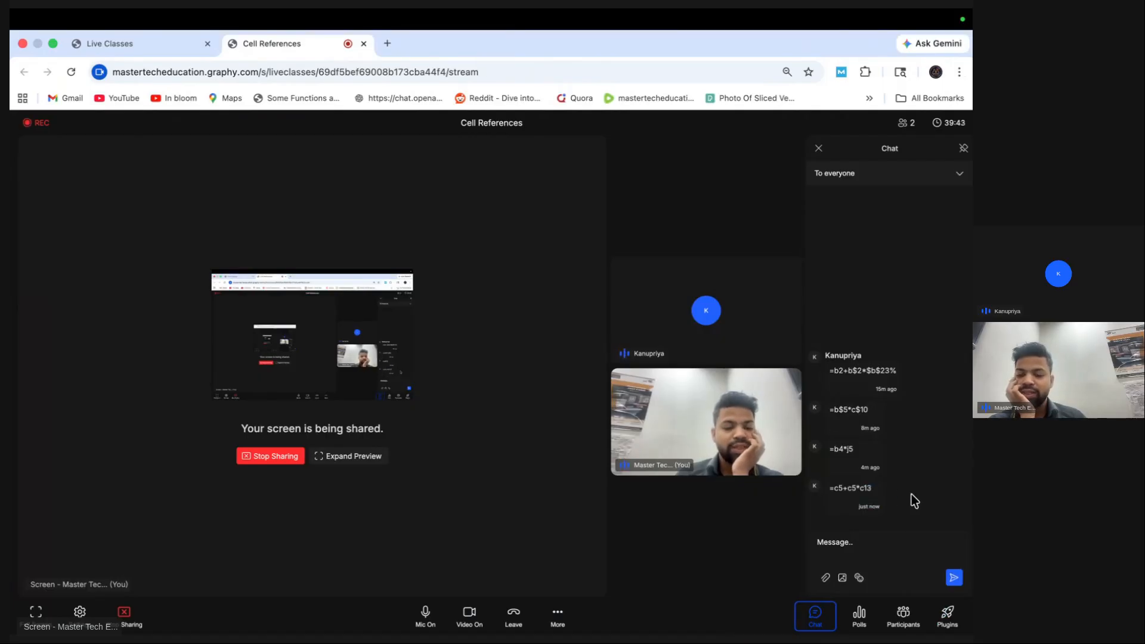
mouse_move(881, 489)
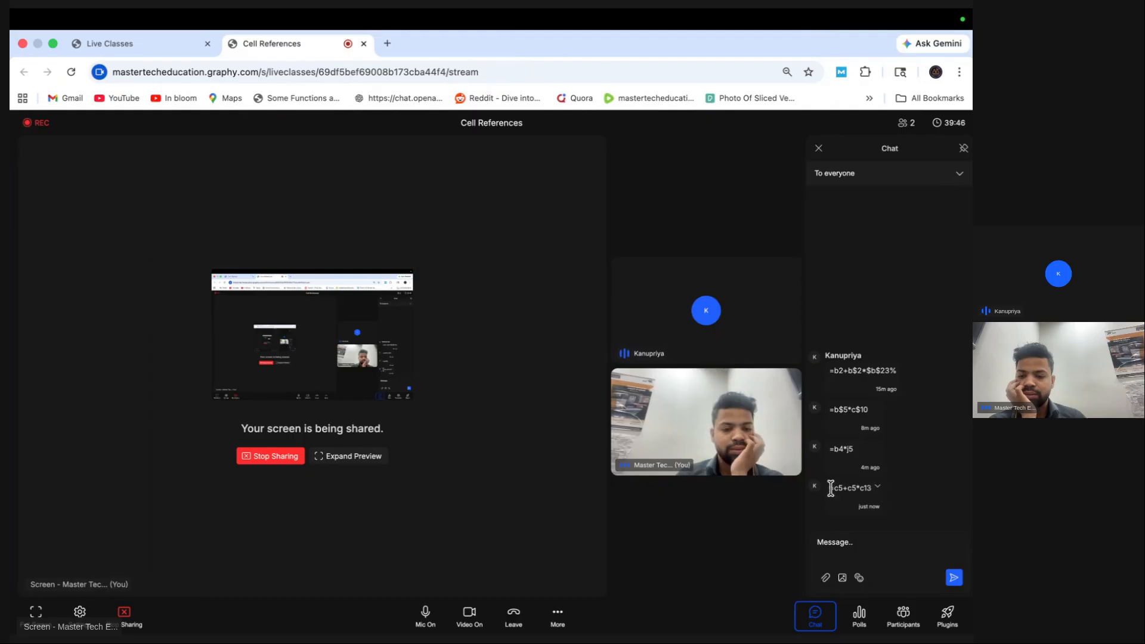
drag(830, 487, 870, 493)
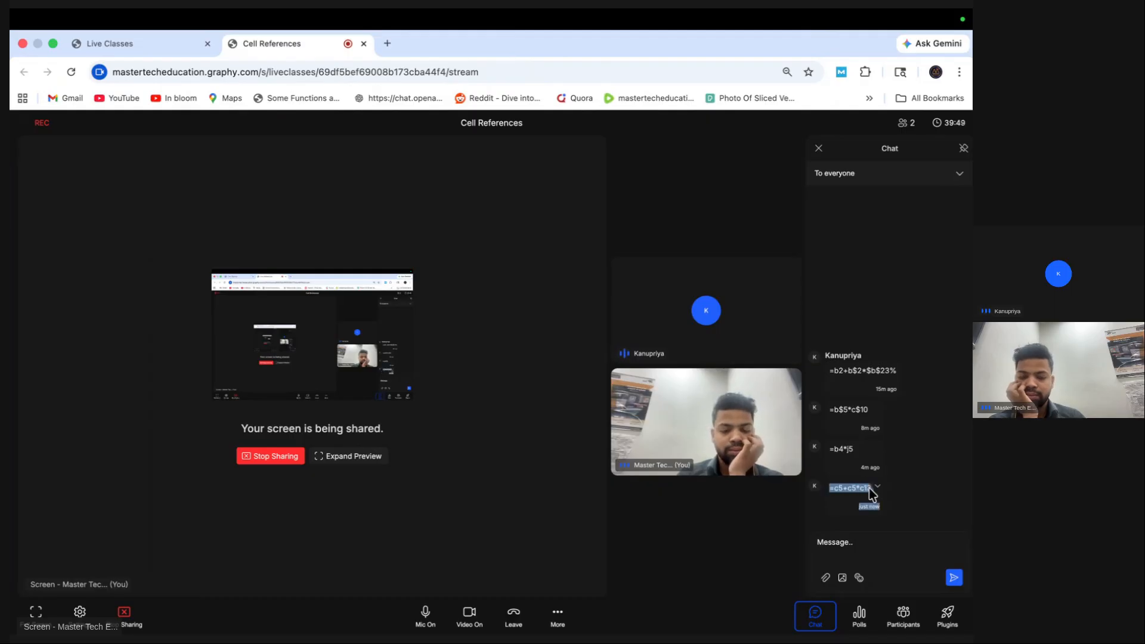
key(ctrl+Left)
Select F5, the first New Price cell on the Exc-1 table
click(626, 325)
click(617, 301)
scroll(652, 353, up, 1)
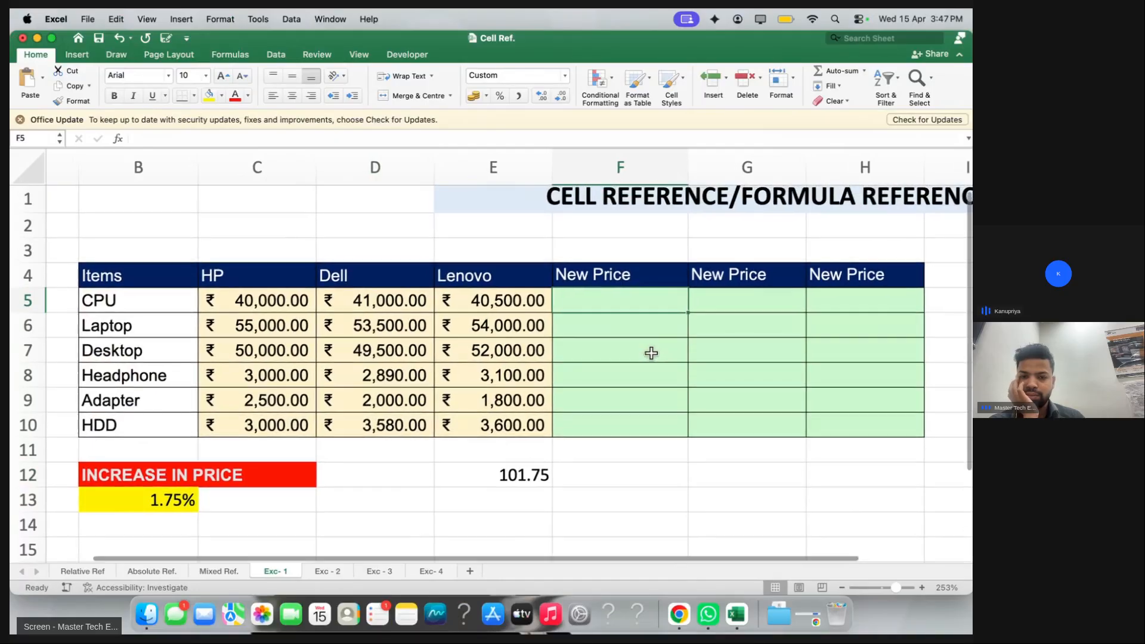
Begin a formula in F5 referencing C5, then erase the draft
scroll(651, 353, down, 1)
scroll(651, 353, right, 1)
key(XF86AudioRaiseVolume)
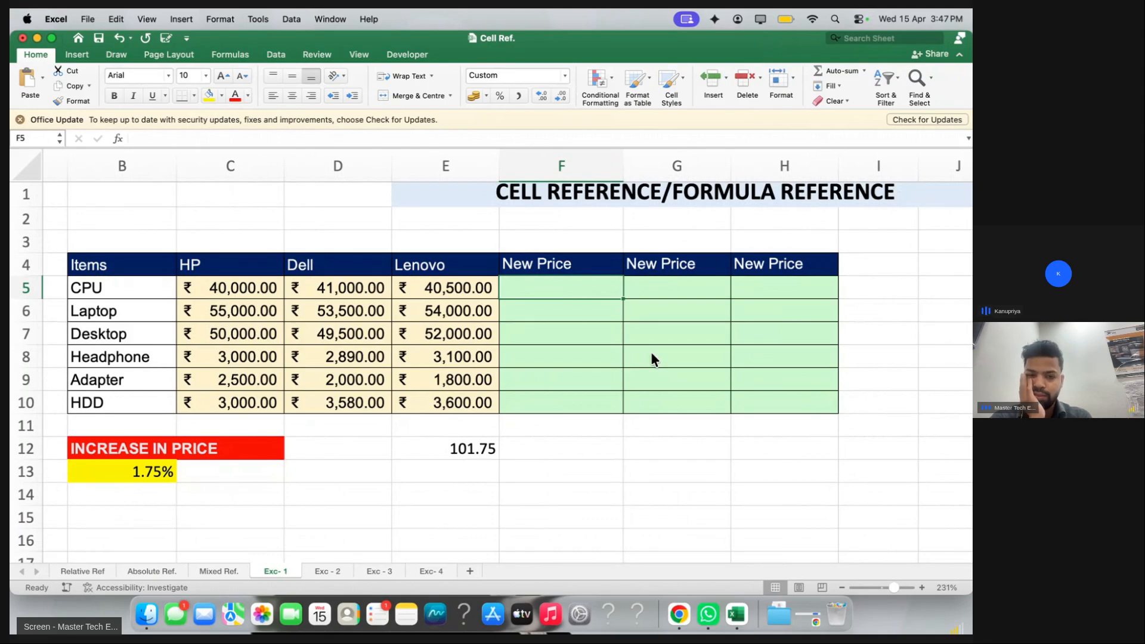
text(=)
click(244, 289)
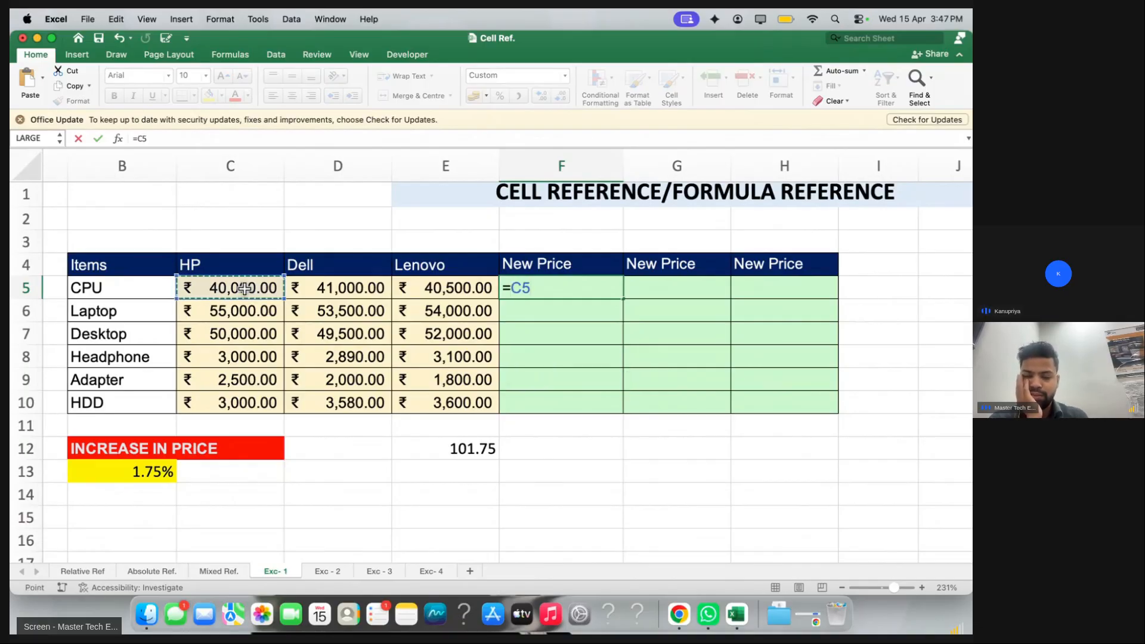
text(+)
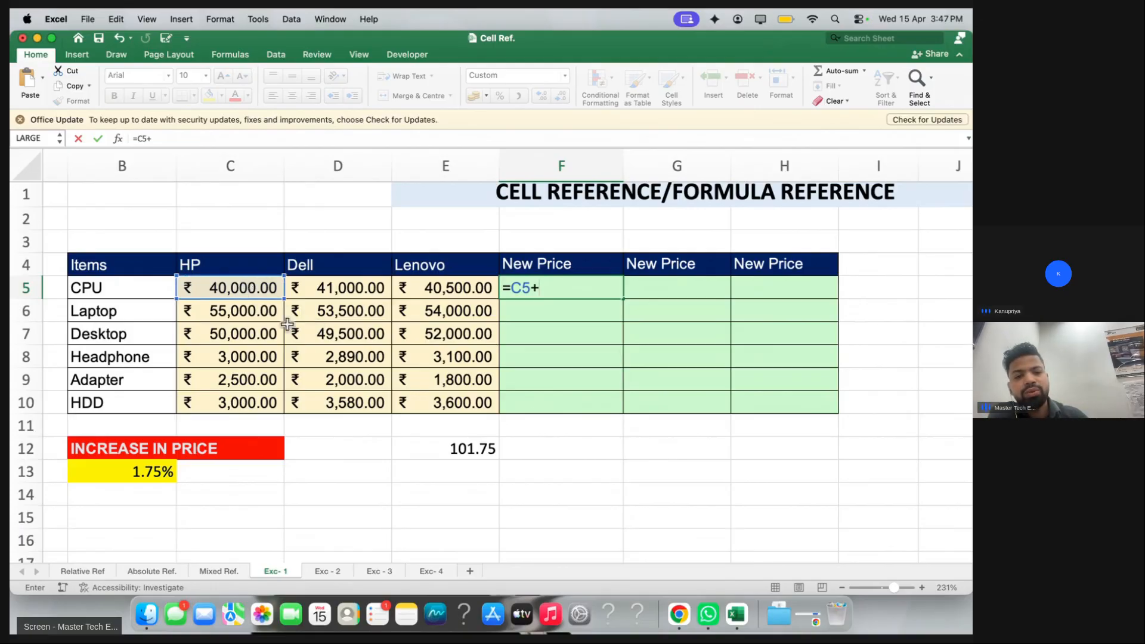
key(BackSpace)
key(BackSpace)
key(BackSpace)
key(BackSpace)
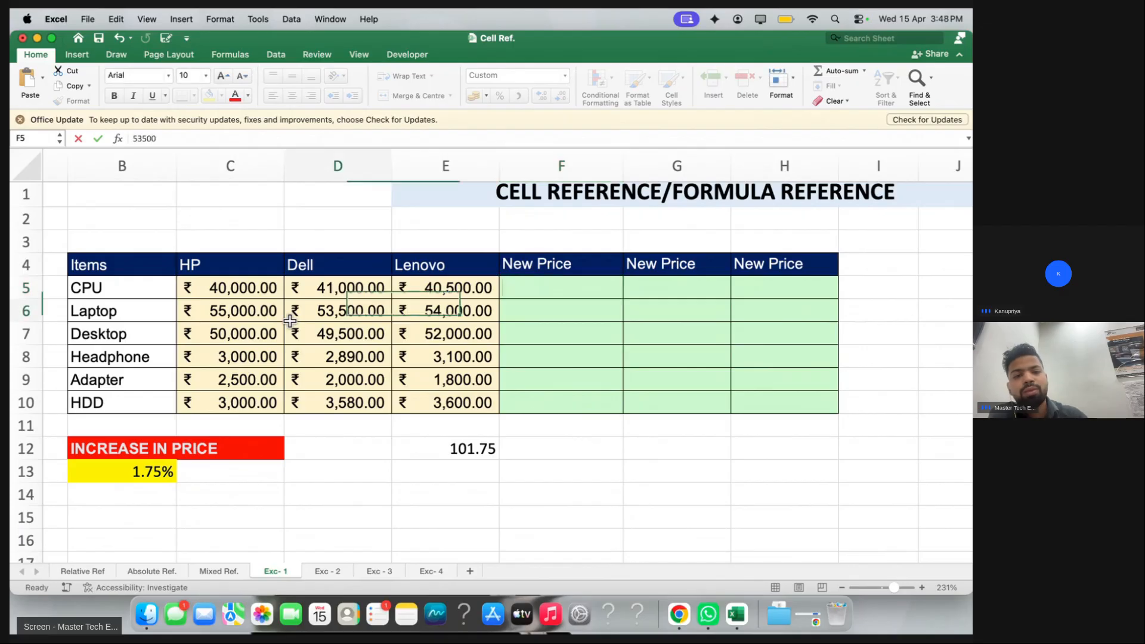
Highlight the brand prices C5:E10 and the New Price area F5:H10
drag(245, 288, 536, 309)
click(538, 286)
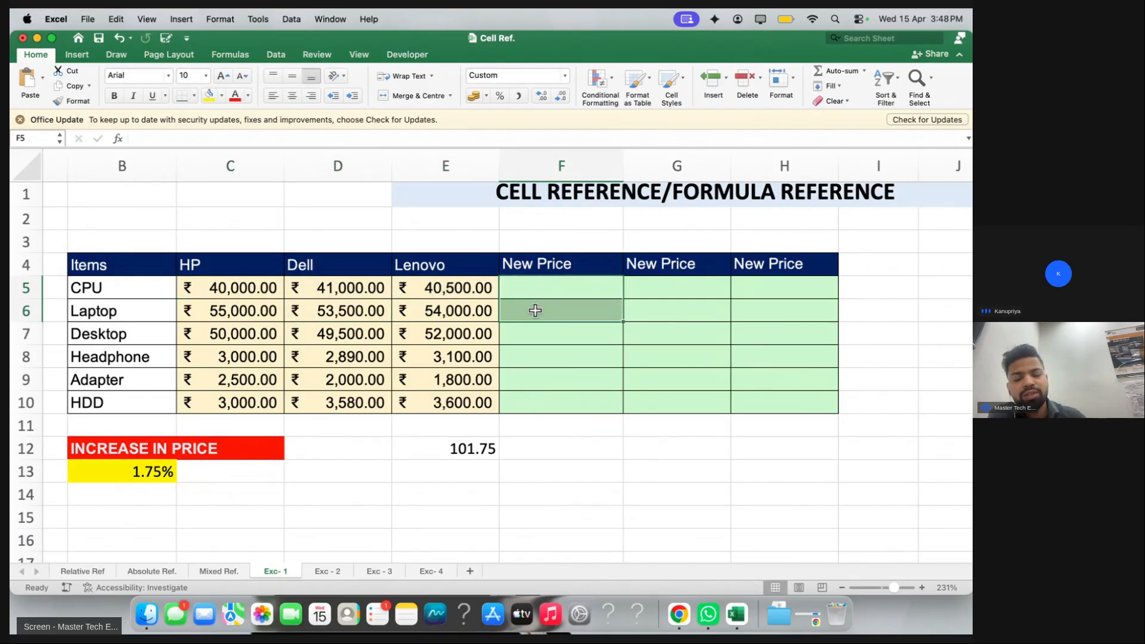
drag(189, 288, 435, 411)
drag(535, 293, 795, 429)
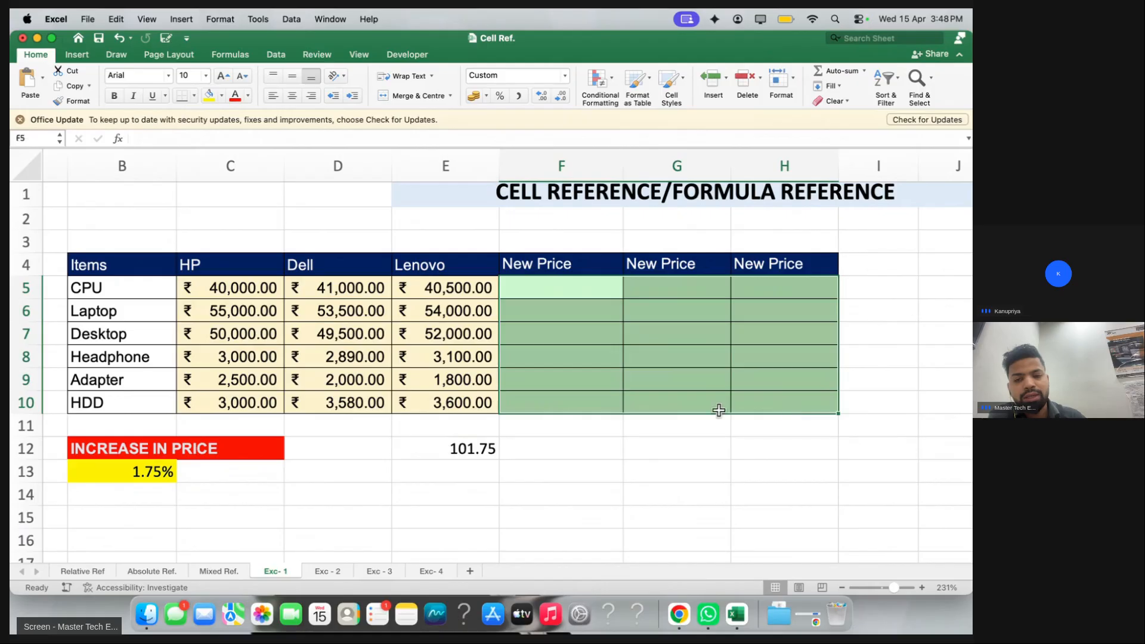
click(239, 287)
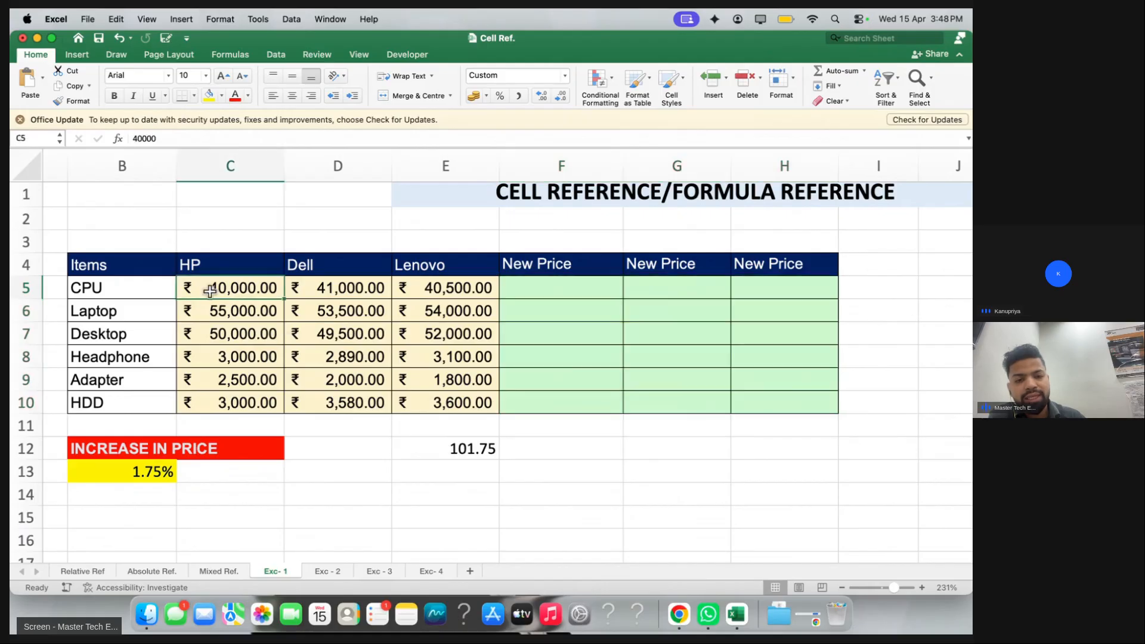
click(200, 309)
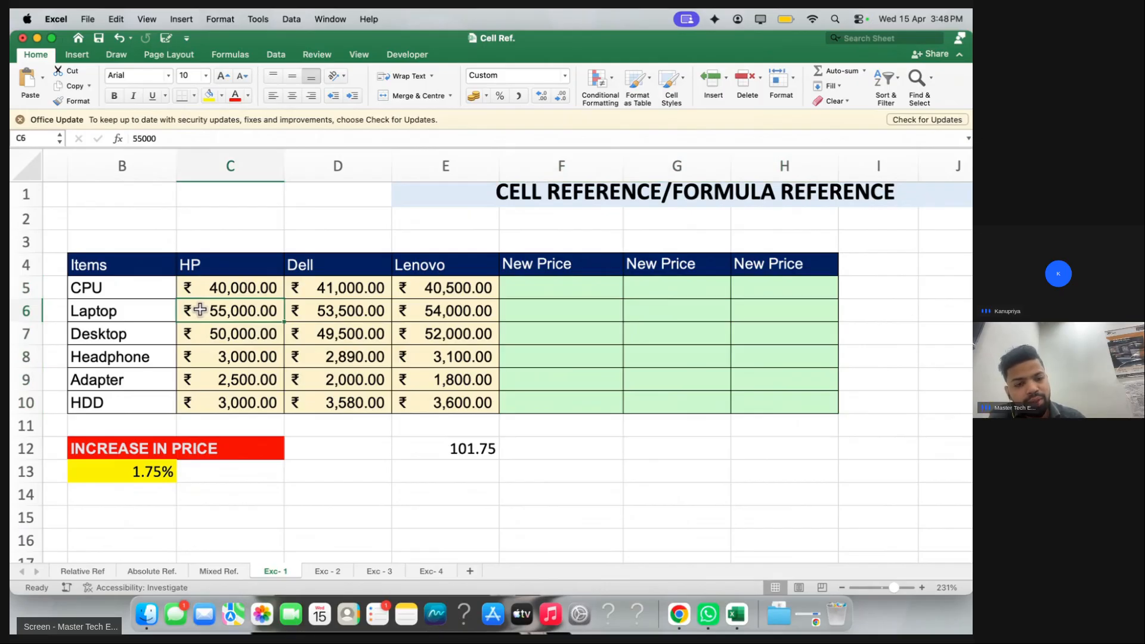
click(528, 310)
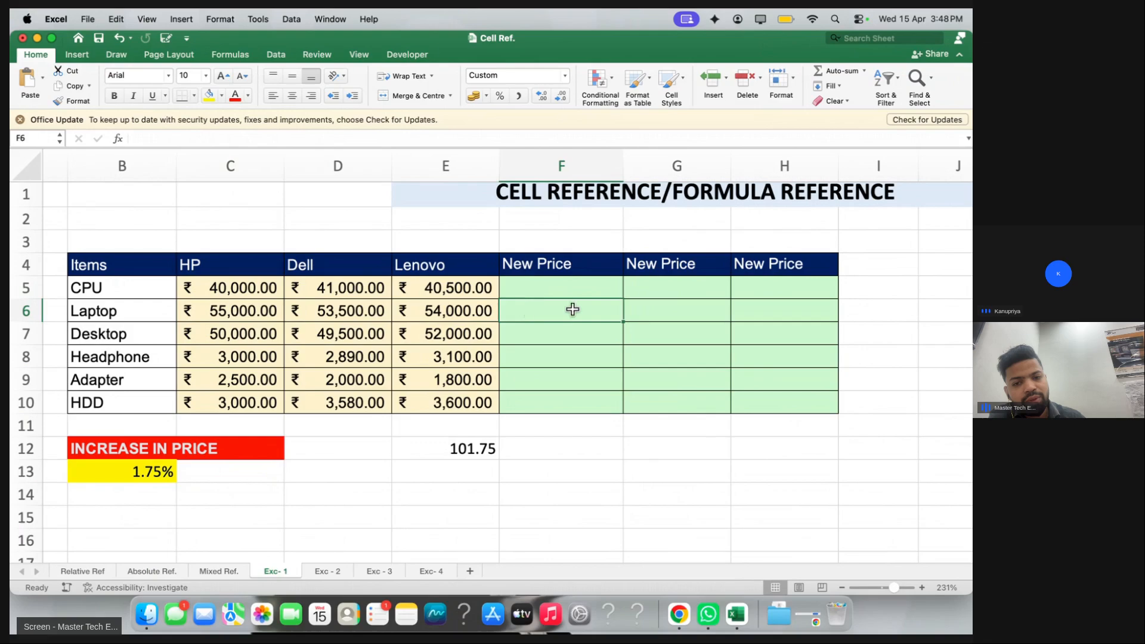
click(545, 288)
Enter =C5 in F5 and fill it down to F10, mirroring the HP prices
text(=)
click(257, 291)
key(Return)
click(518, 289)
drag(623, 299, 621, 409)
Check the copied New Price formulas in F6 through F9
click(560, 313)
click(561, 328)
click(560, 352)
click(561, 375)
Change F5 to the row-locked =C$5 and fill it down to F10
double_click(544, 286)
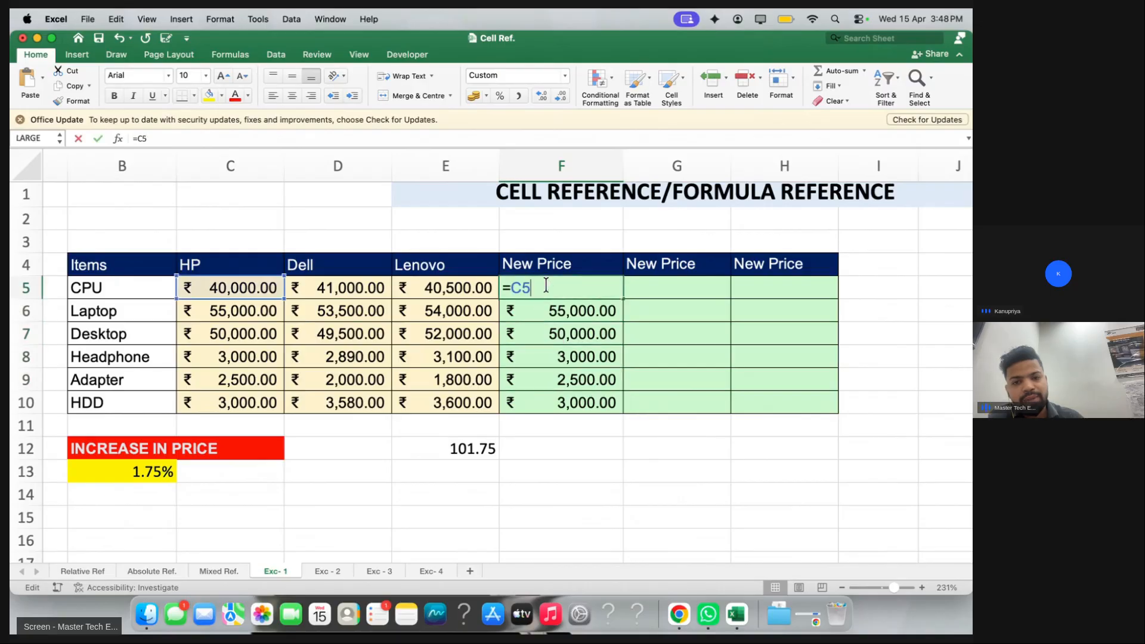
key(Left)
text($)
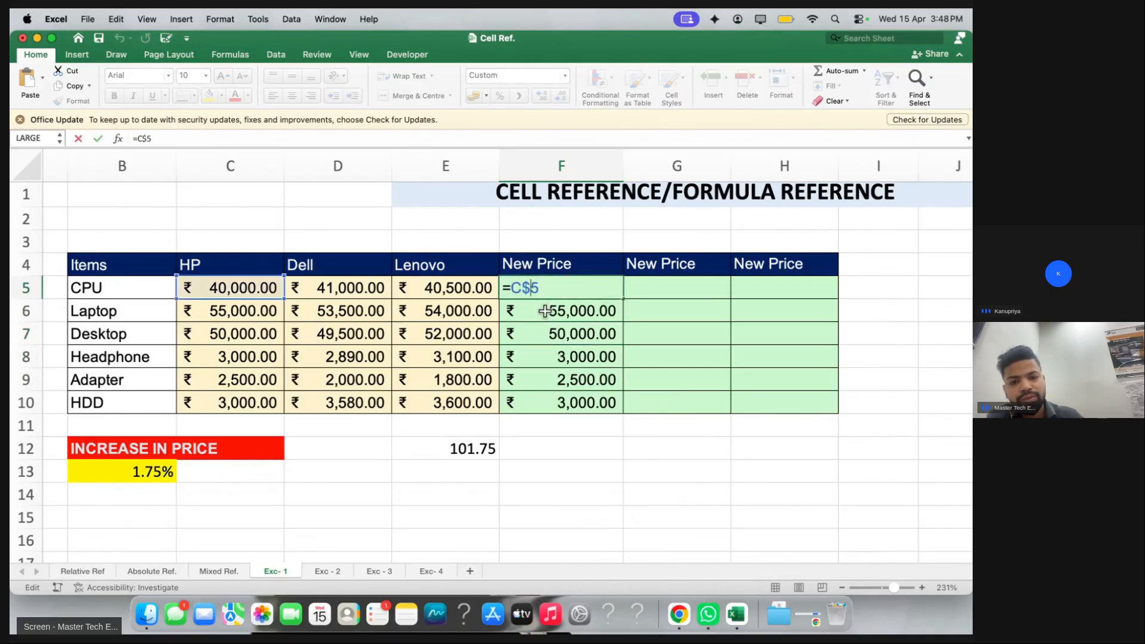
key(Return)
click(582, 289)
drag(622, 299, 622, 404)
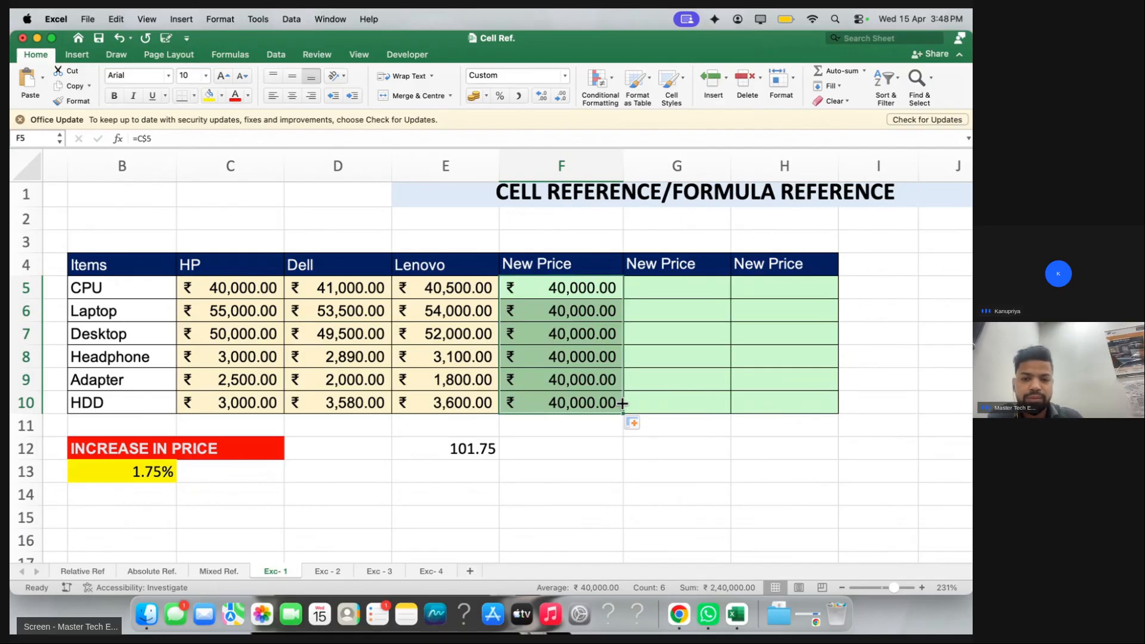
Inspect the =C$5 copies in F10, F8 and F7, then clear F5:F10
double_click(596, 400)
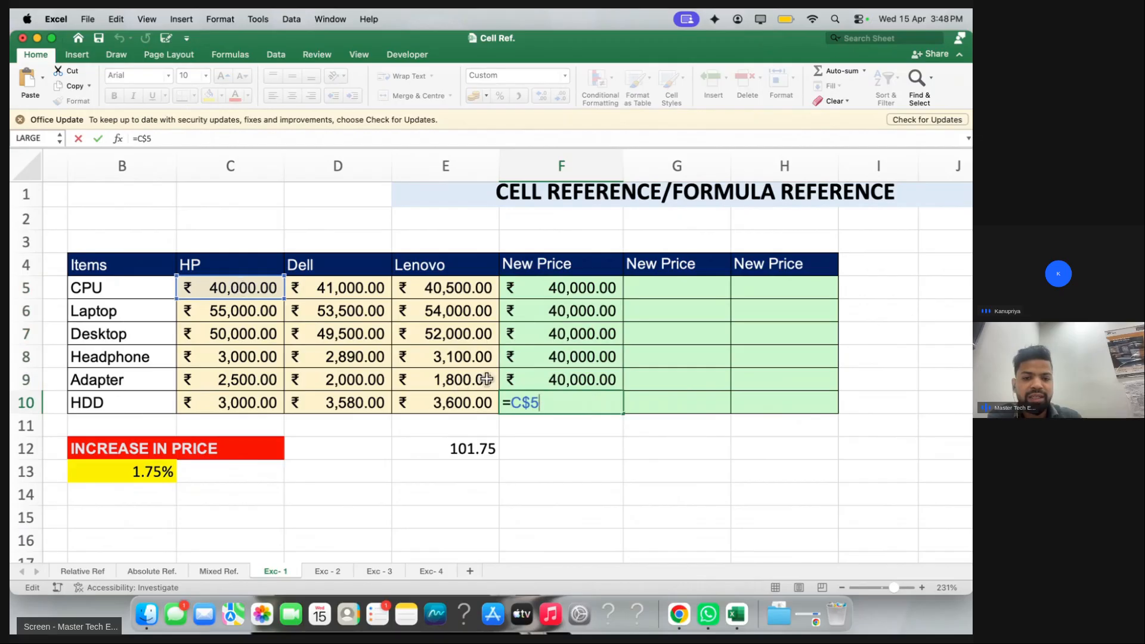
double_click(537, 361)
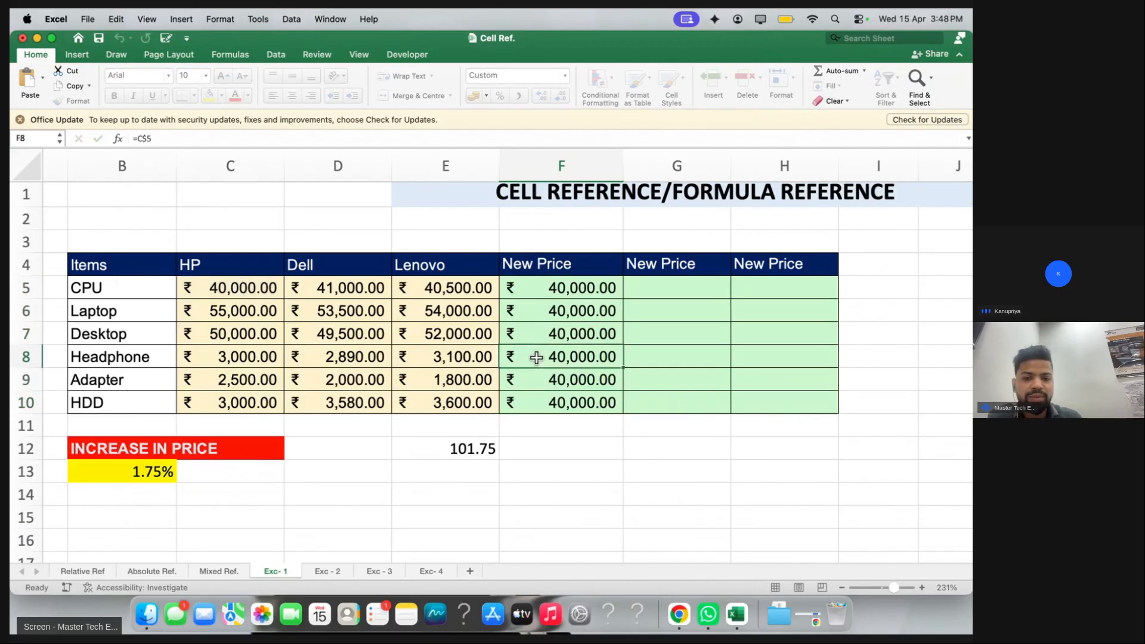
double_click(607, 333)
key(BackSpace)
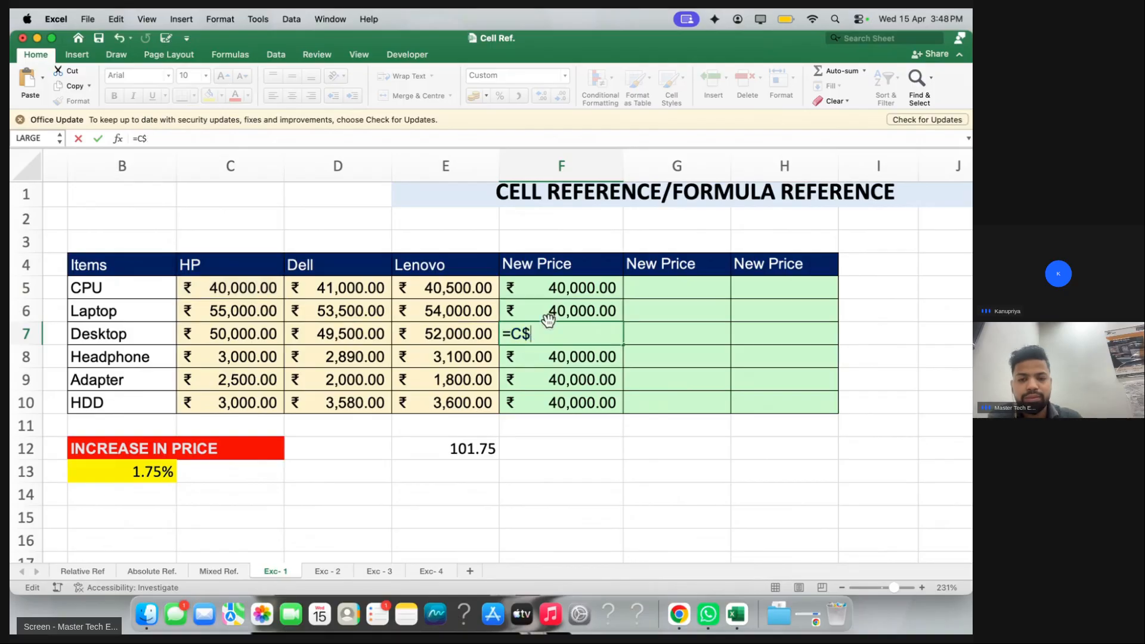
text(5)
key(Return)
drag(506, 286, 537, 403)
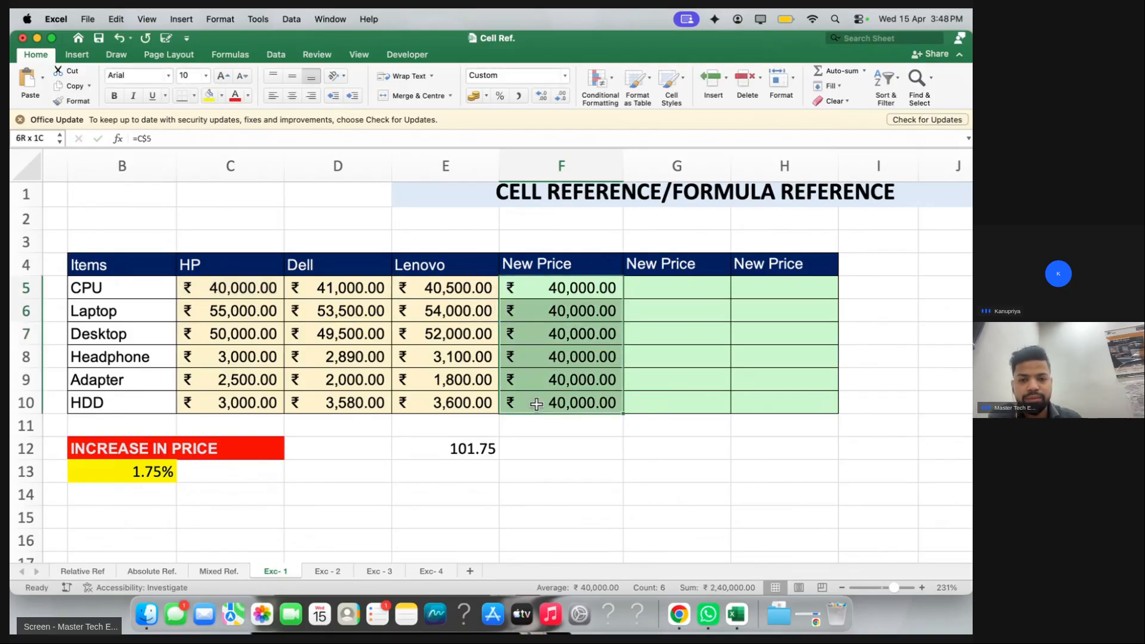
key(Delete)
Enter =C5+C5*$B$13 in F5, giving 40,700.00
click(560, 291)
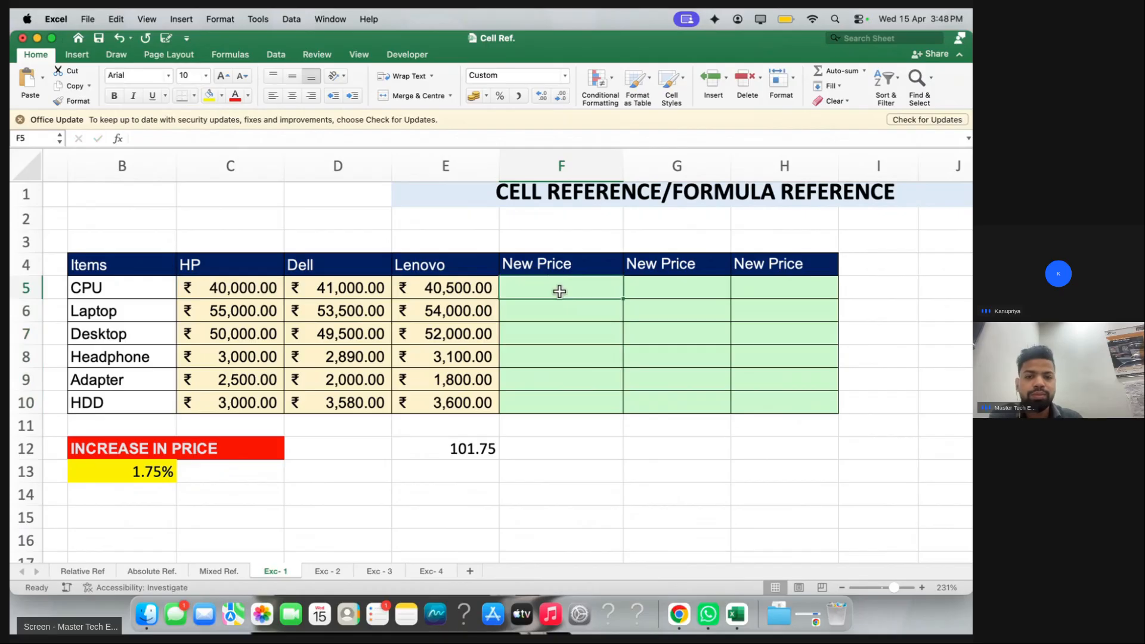
text(=)
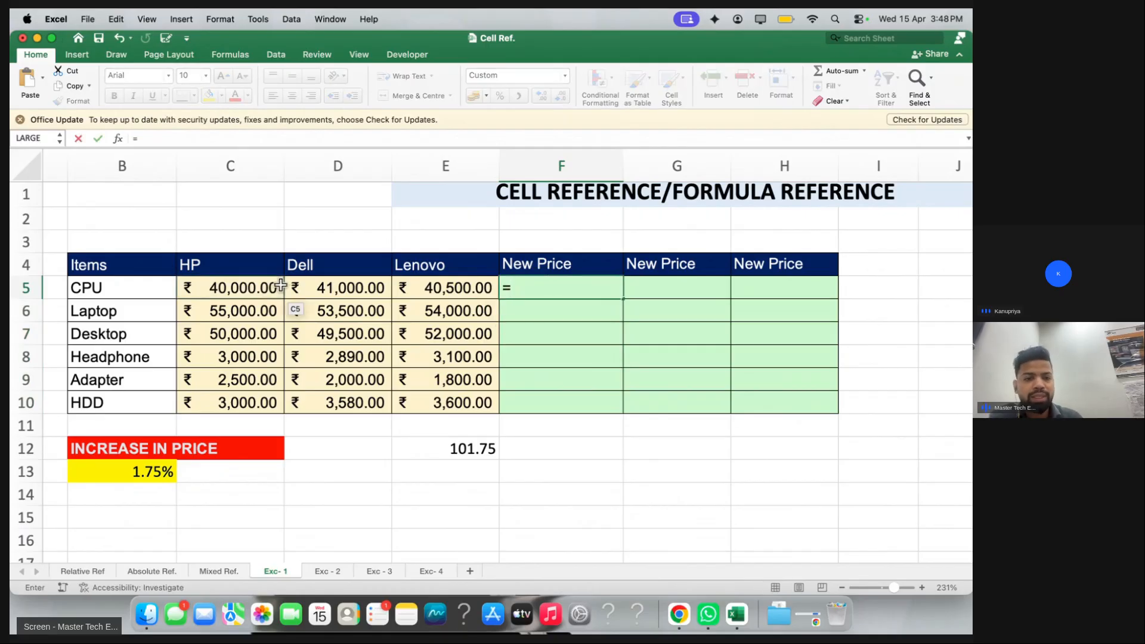
key(ctrl+Right)
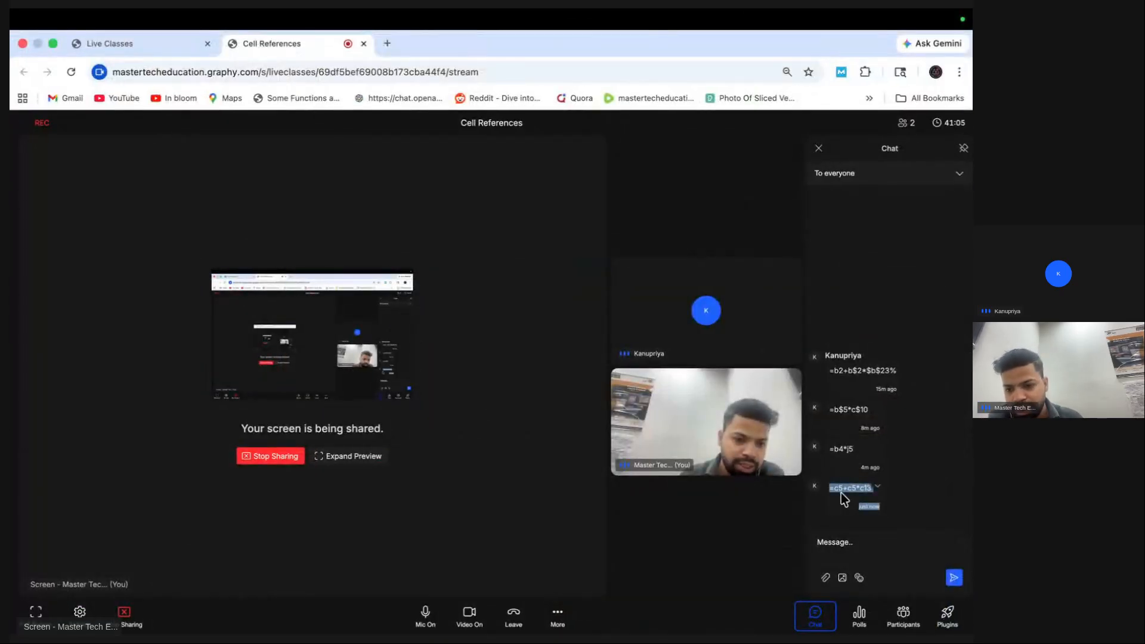
key(ctrl+Left)
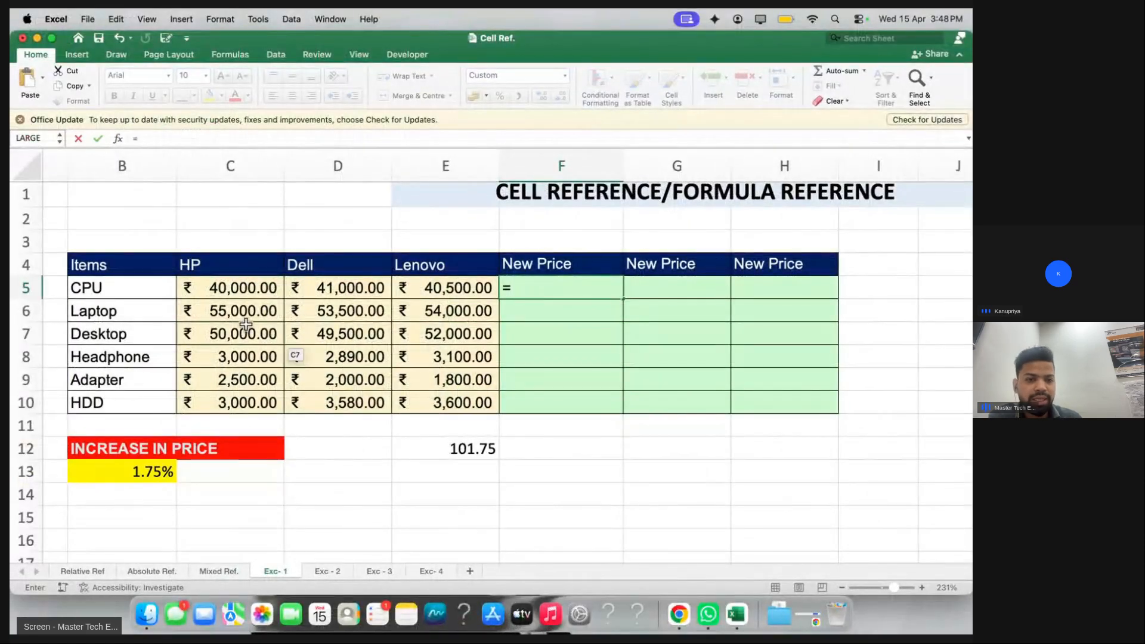
click(227, 287)
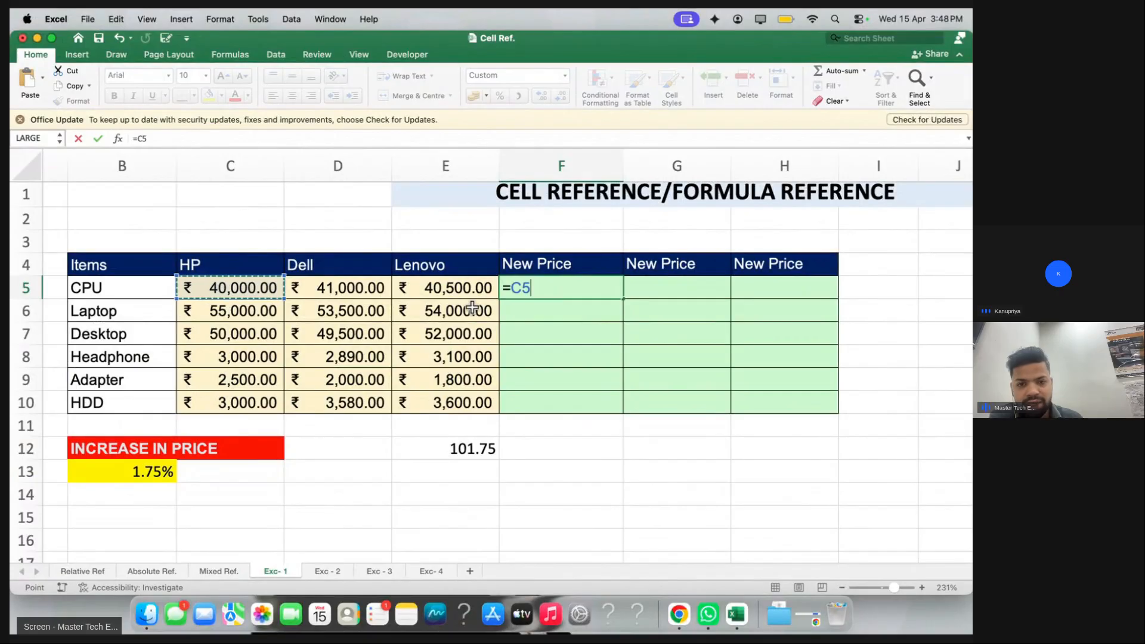
text(+)
click(256, 288)
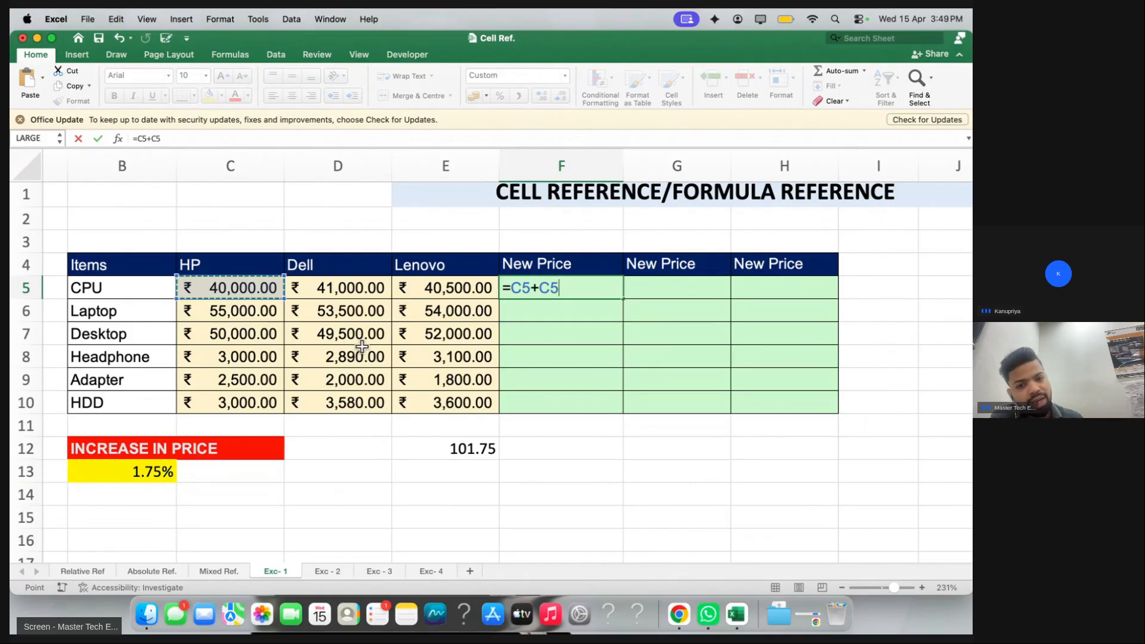
text(&)
key(BackSpace)
text(*)
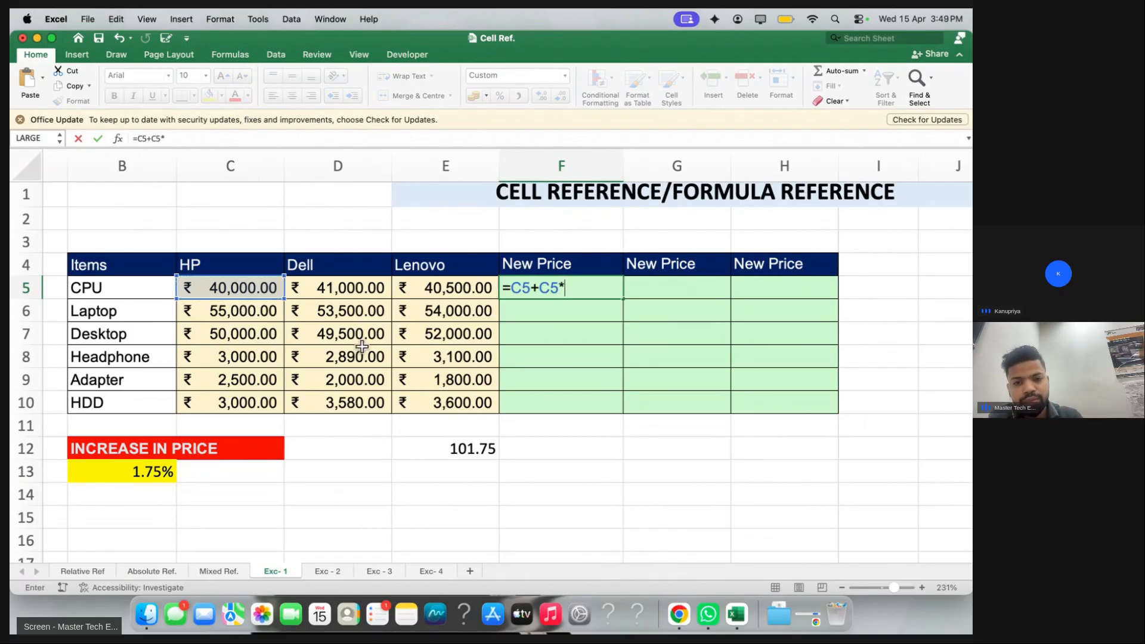
click(132, 473)
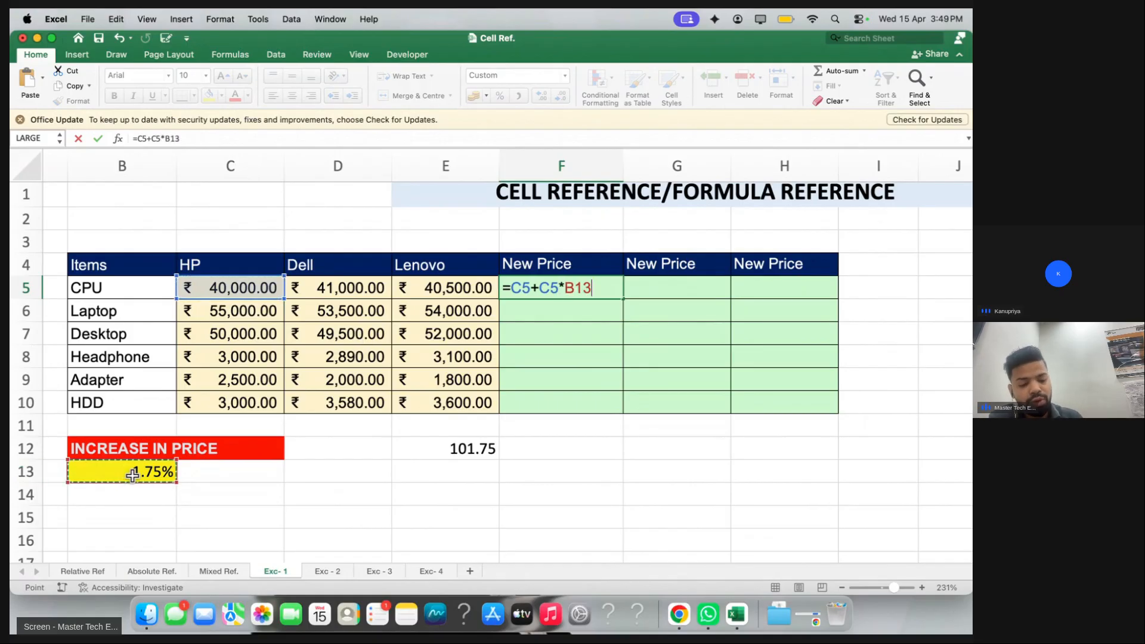
key(F4)
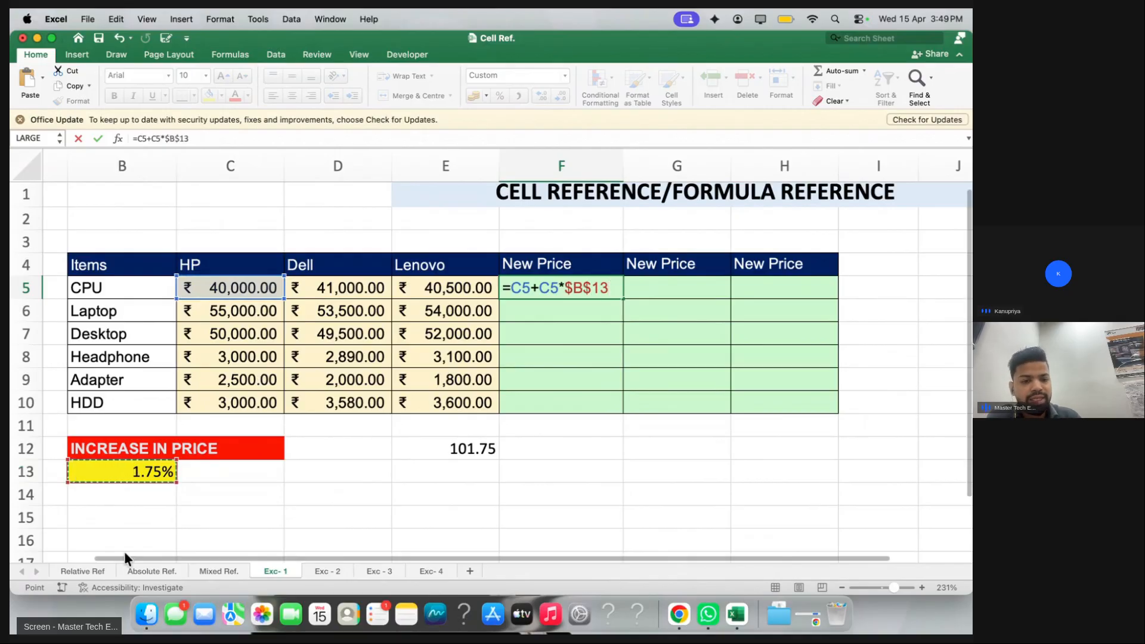
key(Return)
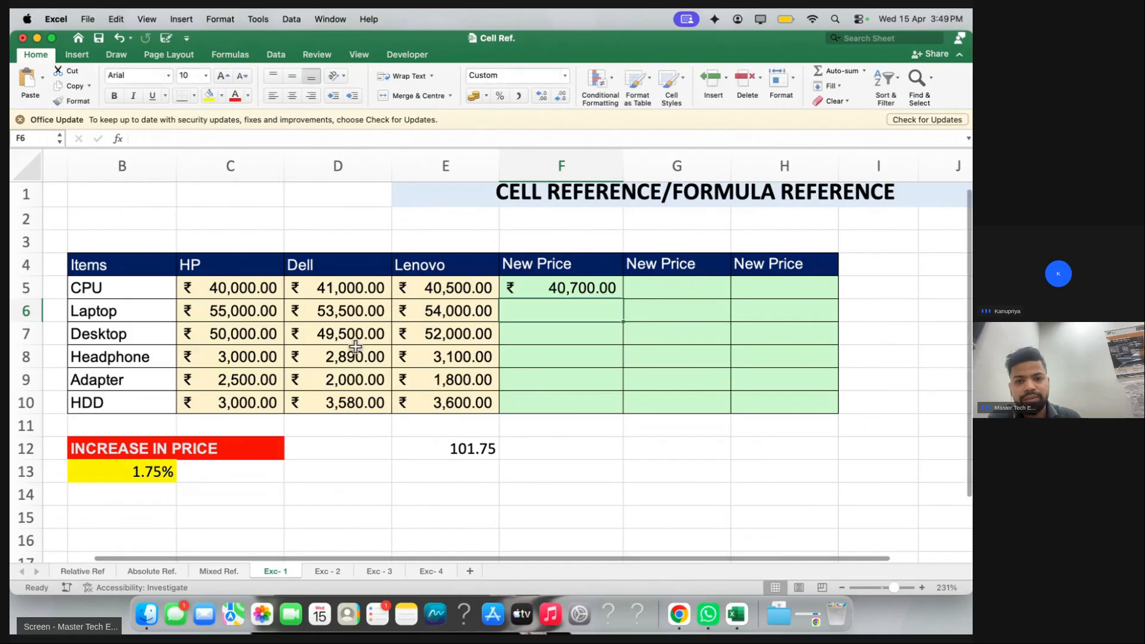
Fill the formula through F5:H10 and go to the Exc - 2 sheet
drag(522, 289, 832, 400)
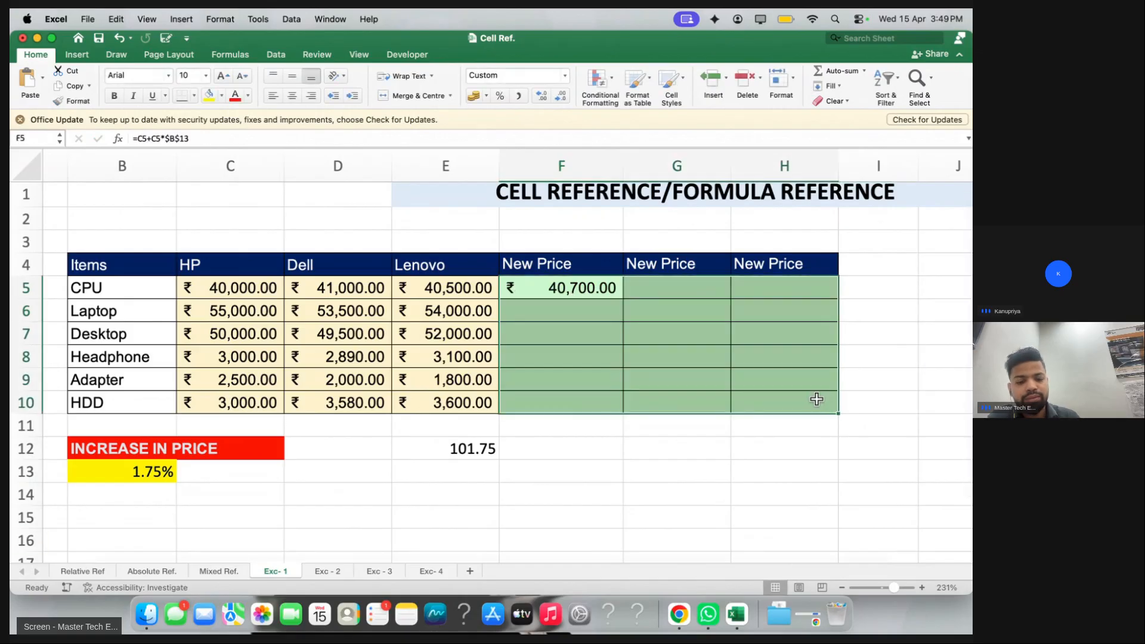
key(ctrl+d)
key(ctrl+r)
scroll(246, 503, down, 5)
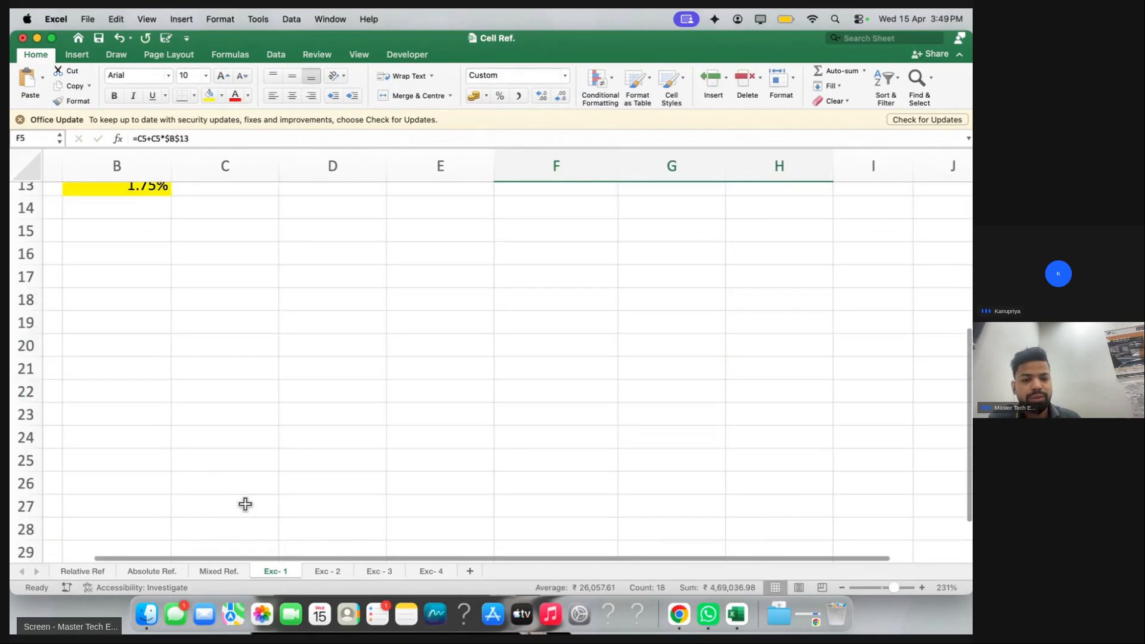
scroll(245, 504, up, 2)
click(329, 570)
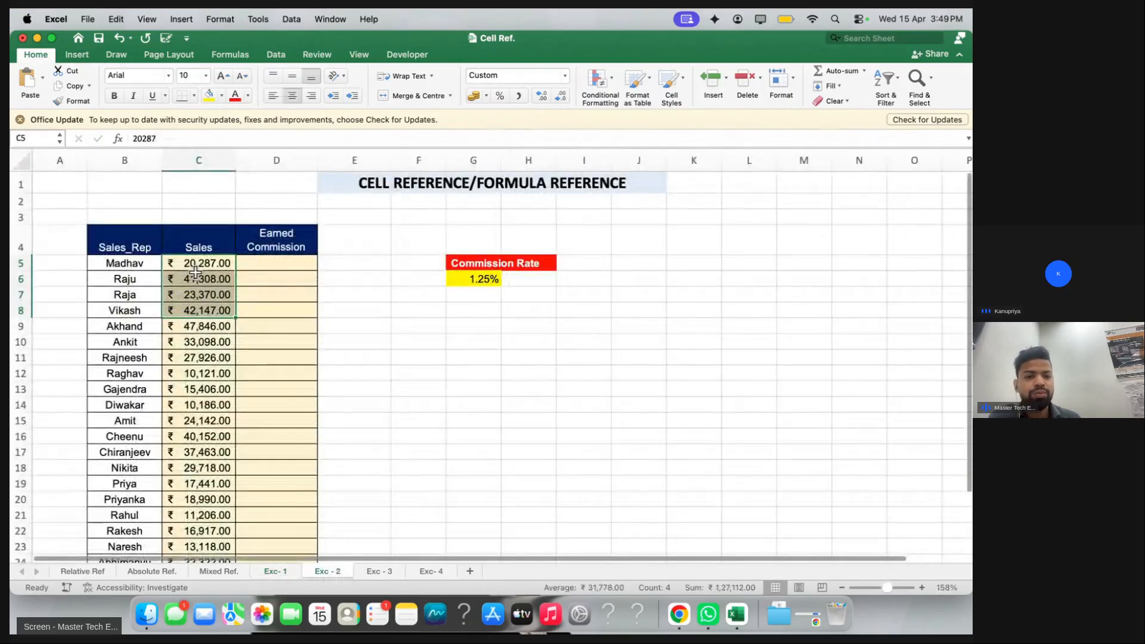
Select the empty Earned Commission cells on the Exc - 2 sheet
click(198, 294)
scroll(199, 294, up, 5)
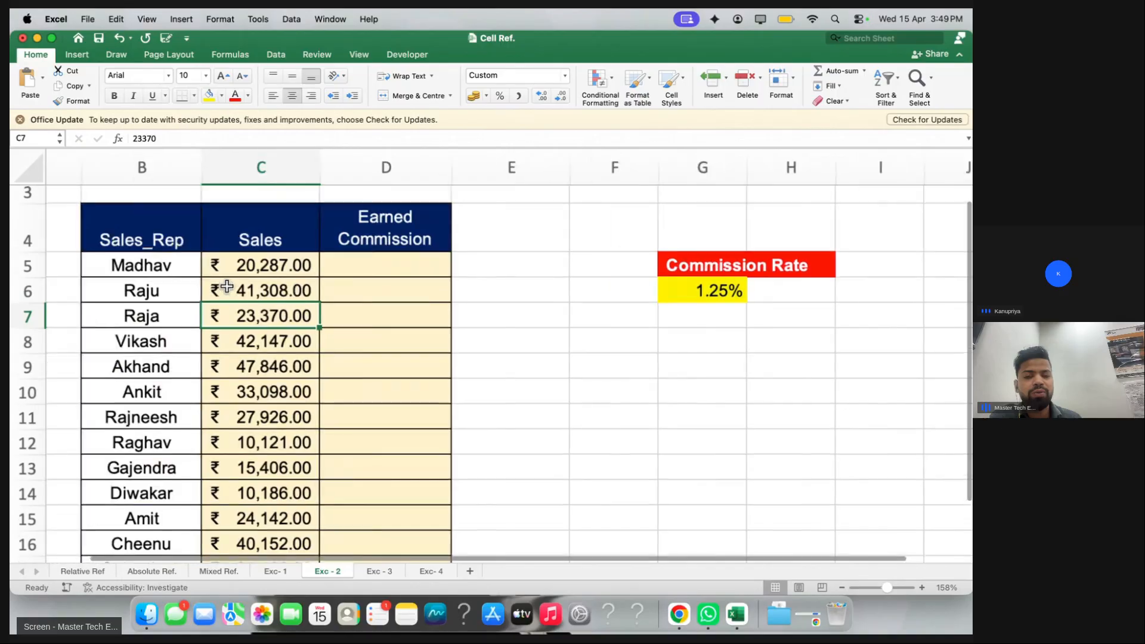
drag(434, 268, 440, 365)
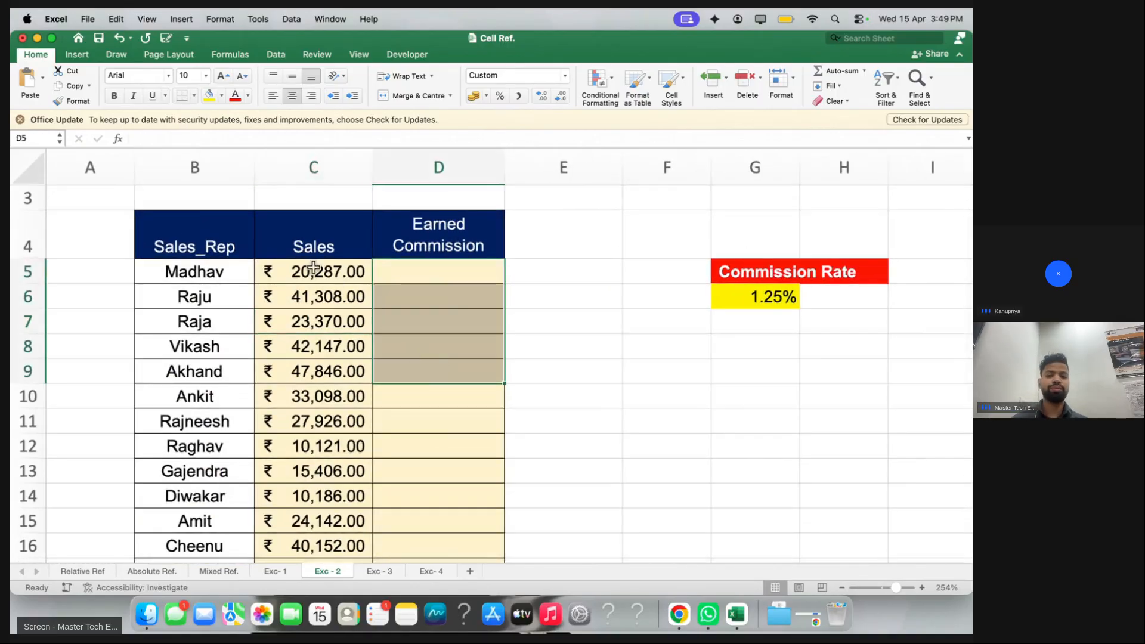
drag(322, 267, 324, 417)
drag(416, 278, 421, 437)
click(406, 416)
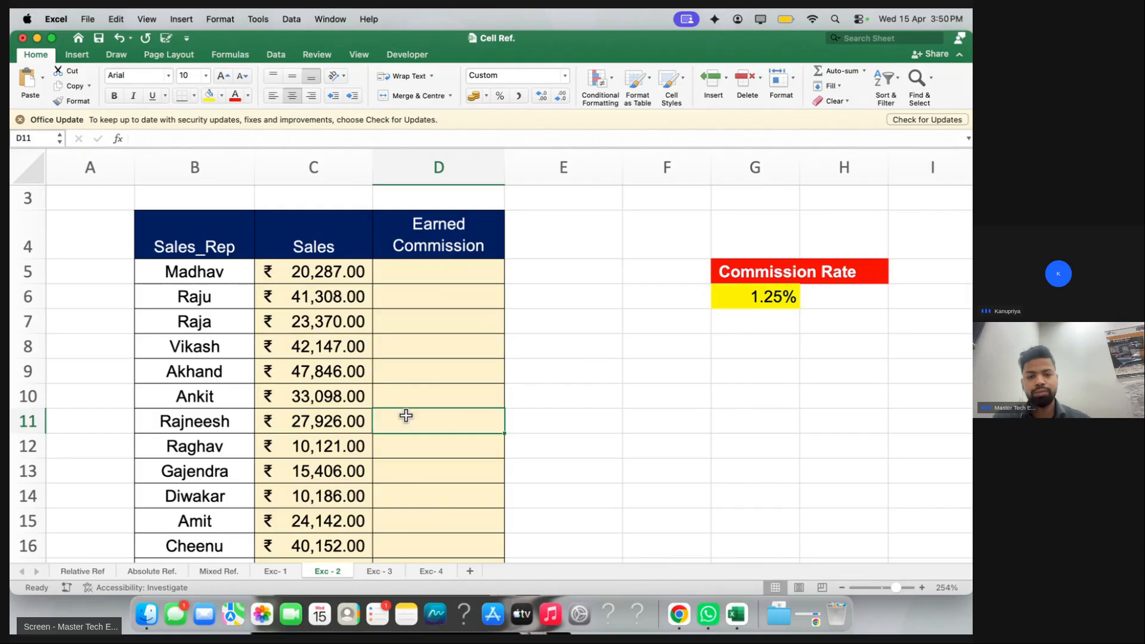
Copy the student's =c5*$g$6 formula from the live-class chat
key(ctrl+Right)
click(864, 475)
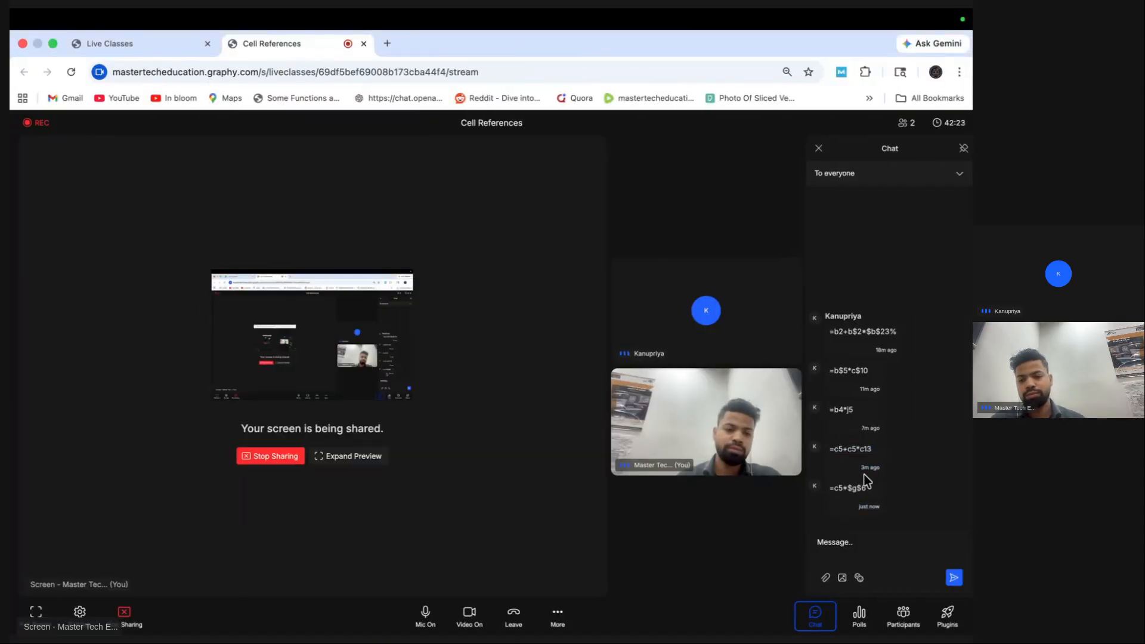
drag(829, 489, 867, 489)
key(super+c)
key(ctrl+Left)
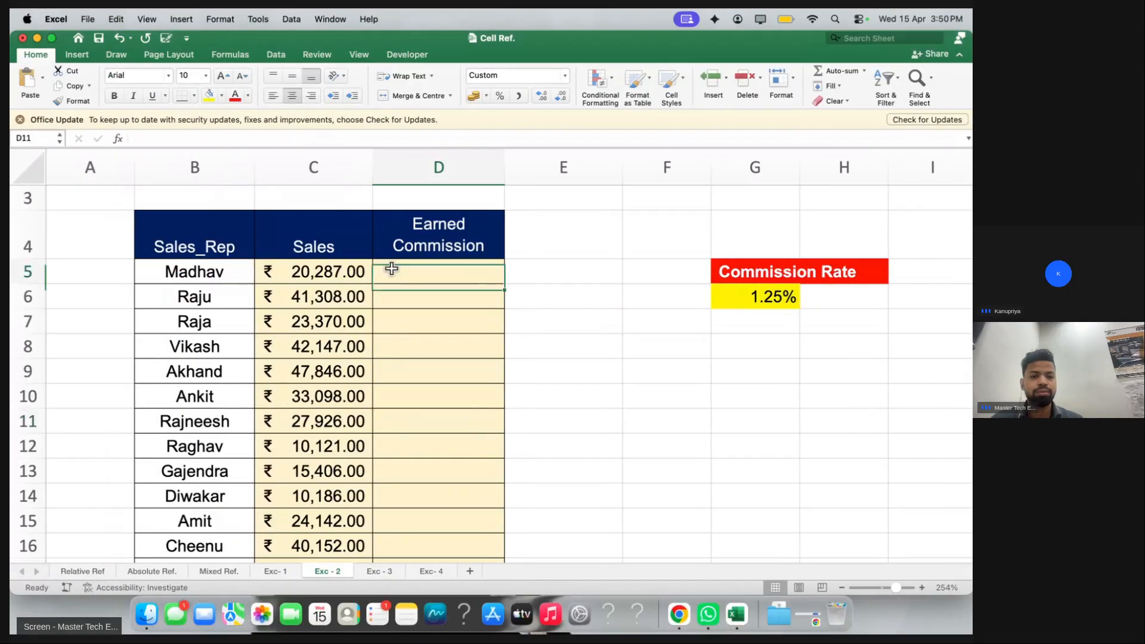
Paste =C5*$G$6 into D5 and fill it down to D29, totalling ₹8,315.56
key(super+v)
click(439, 325)
click(469, 276)
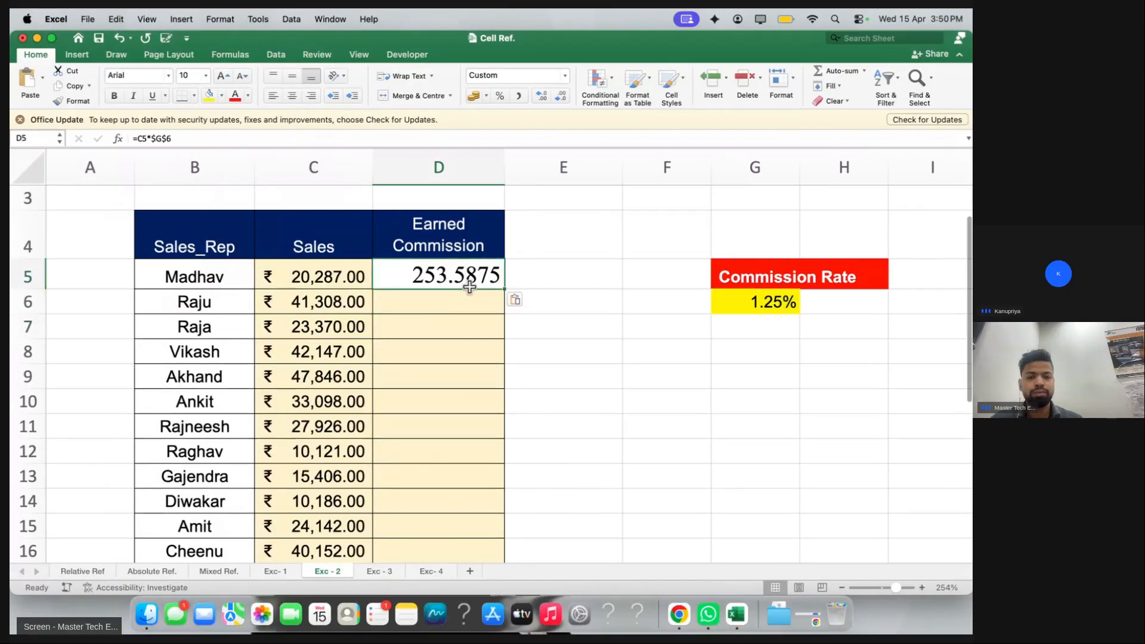
double_click(499, 285)
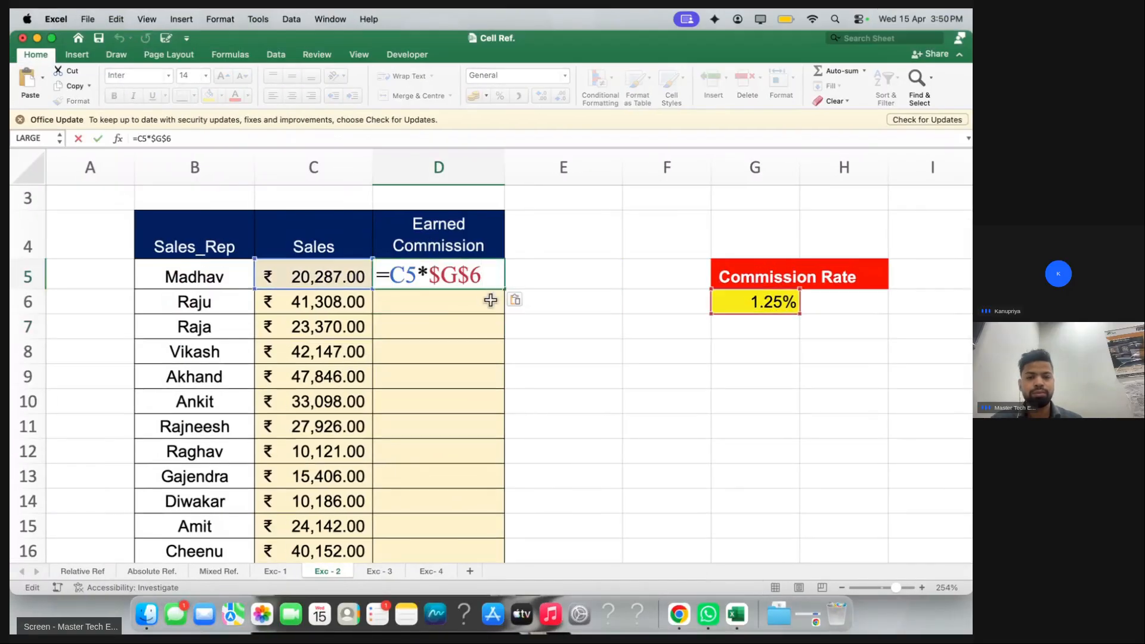
key(Return)
click(499, 284)
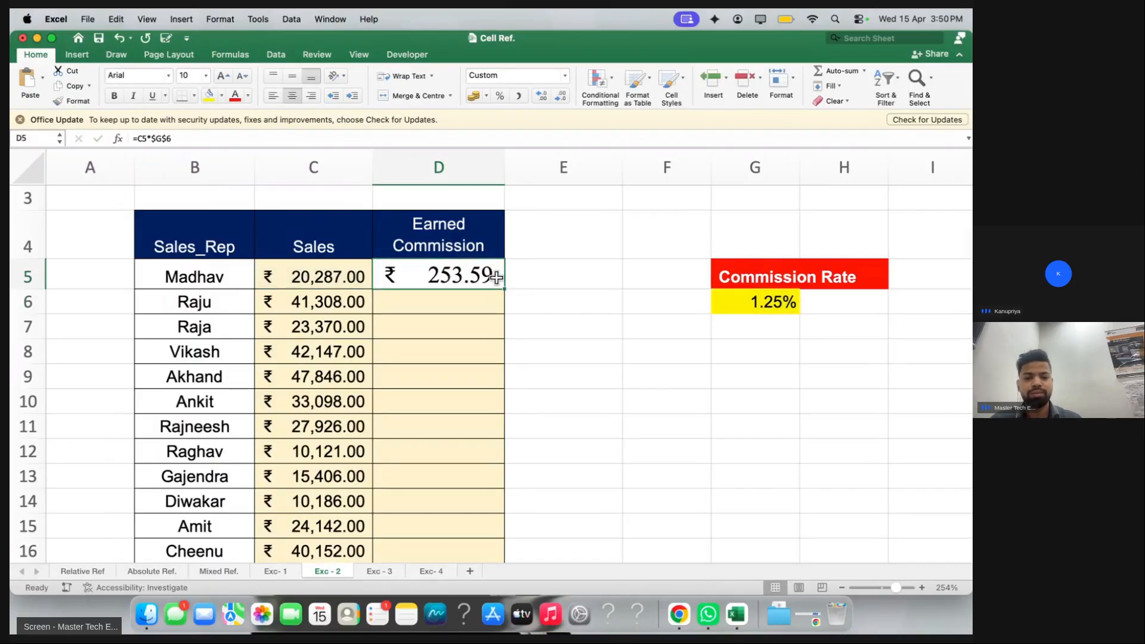
double_click(505, 288)
scroll(417, 387, down, 10)
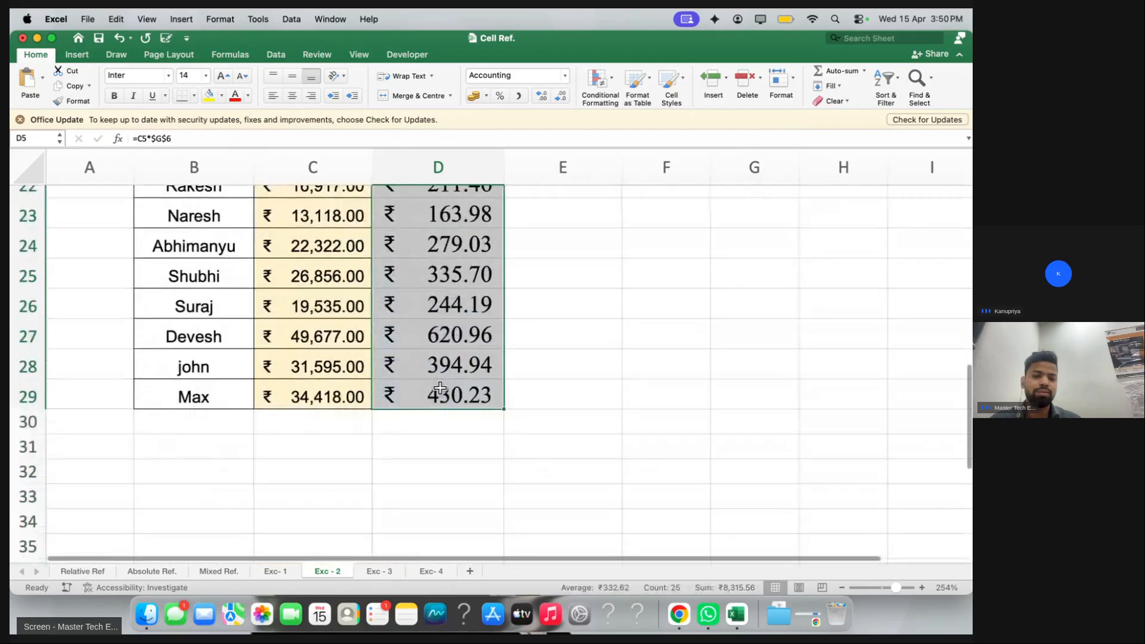
scroll(322, 476, up, 10)
Switch to the Exc-3 income statement sheet and scroll back to the top
click(375, 570)
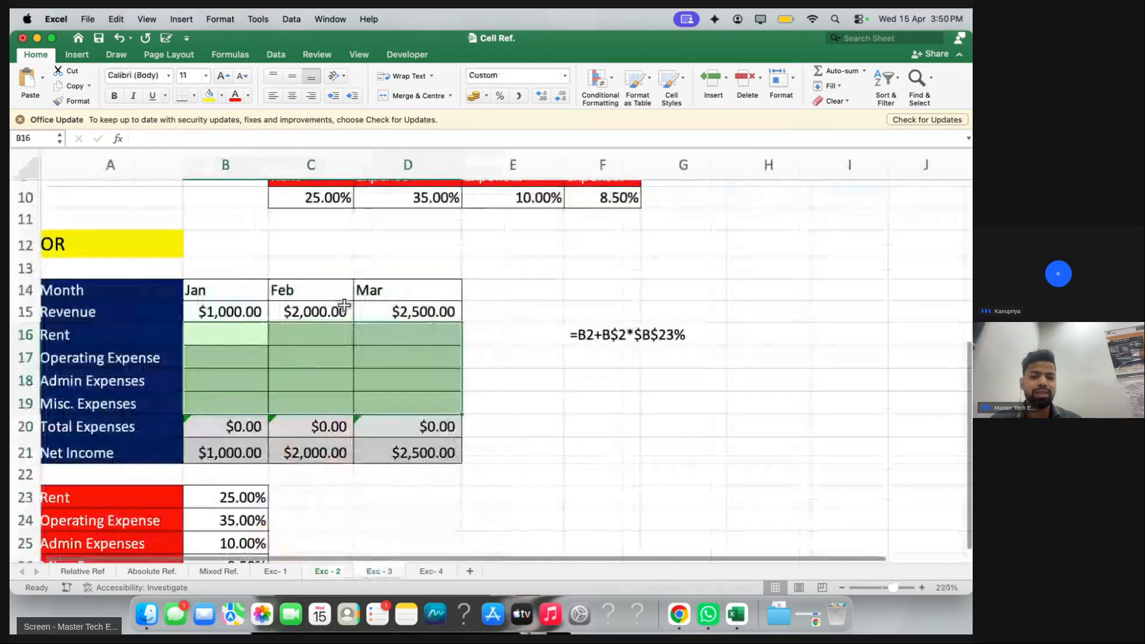
scroll(376, 327, up, 5)
scroll(376, 327, down, 3)
scroll(377, 327, right, 1)
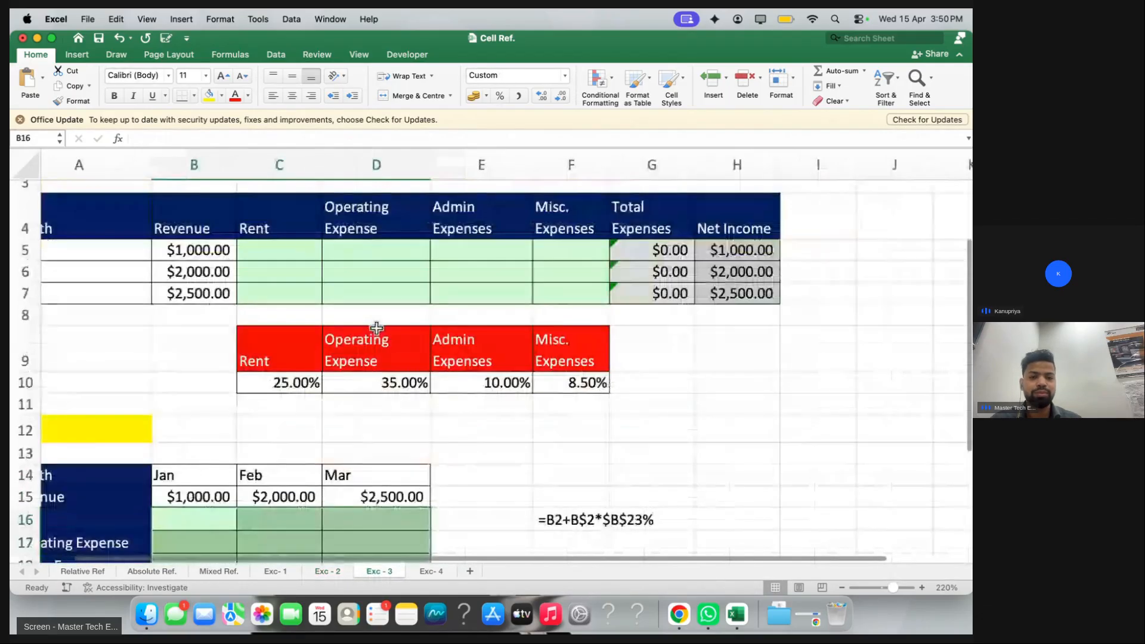
scroll(376, 327, up, 2)
scroll(376, 327, left, 1)
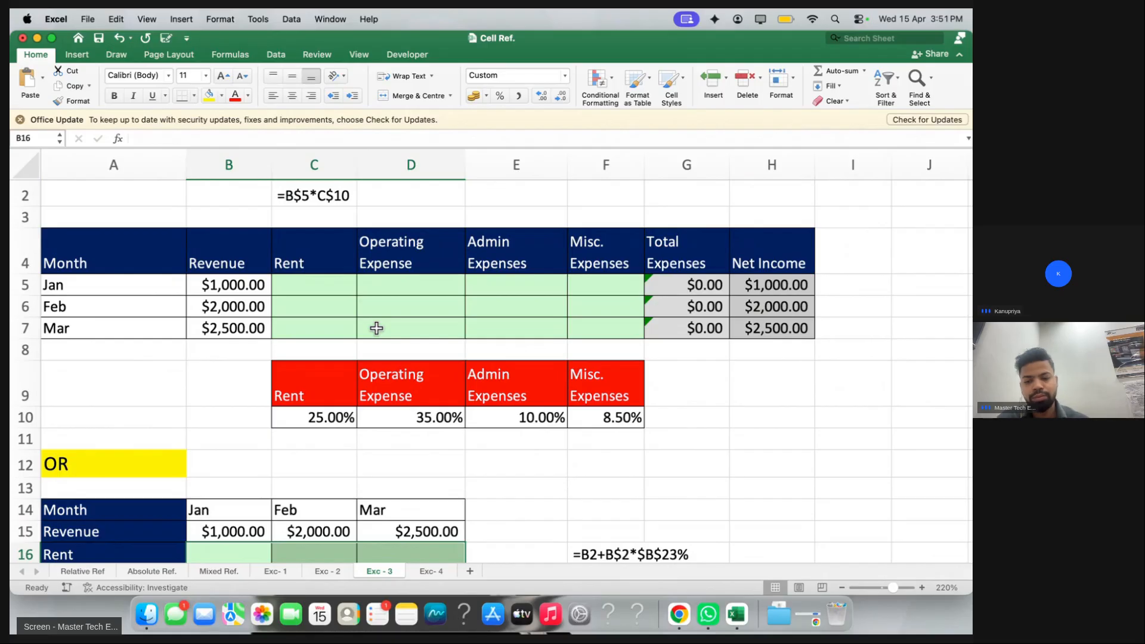
Copy the student's latest formula from the class chat
key(ctrl+Right)
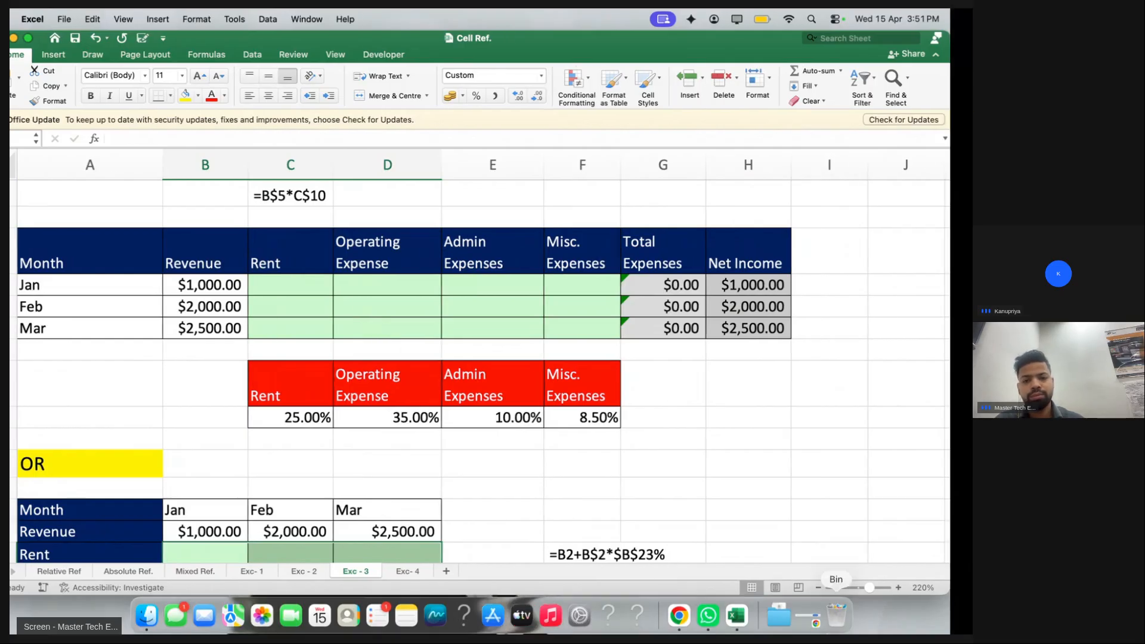
drag(831, 489, 861, 488)
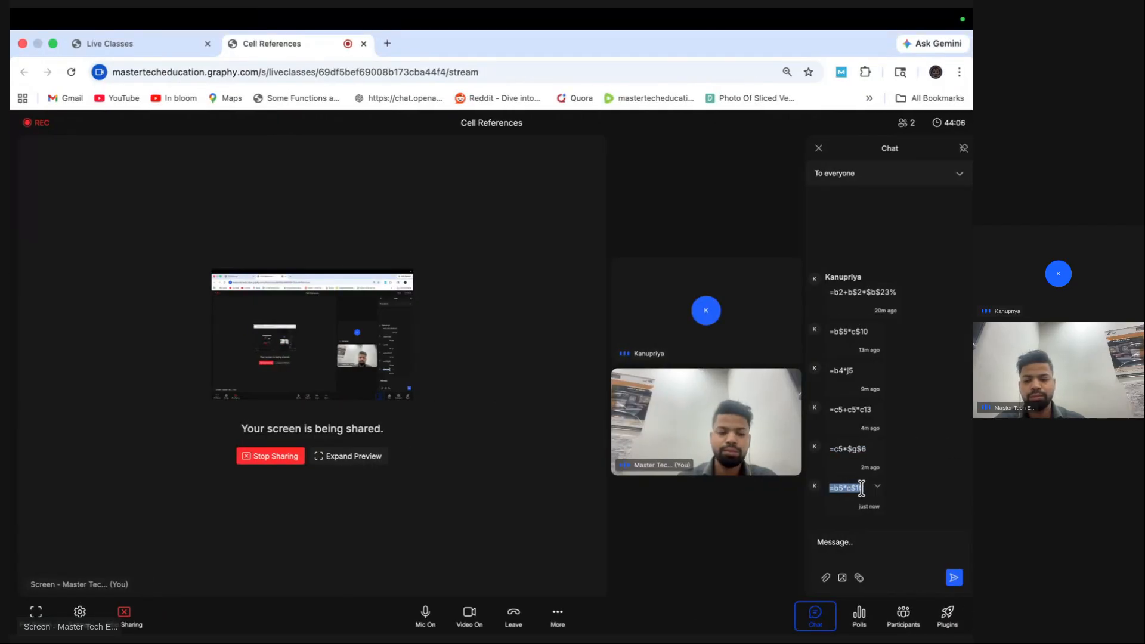
key(ctrl+Left)
scroll(324, 322, up, 3)
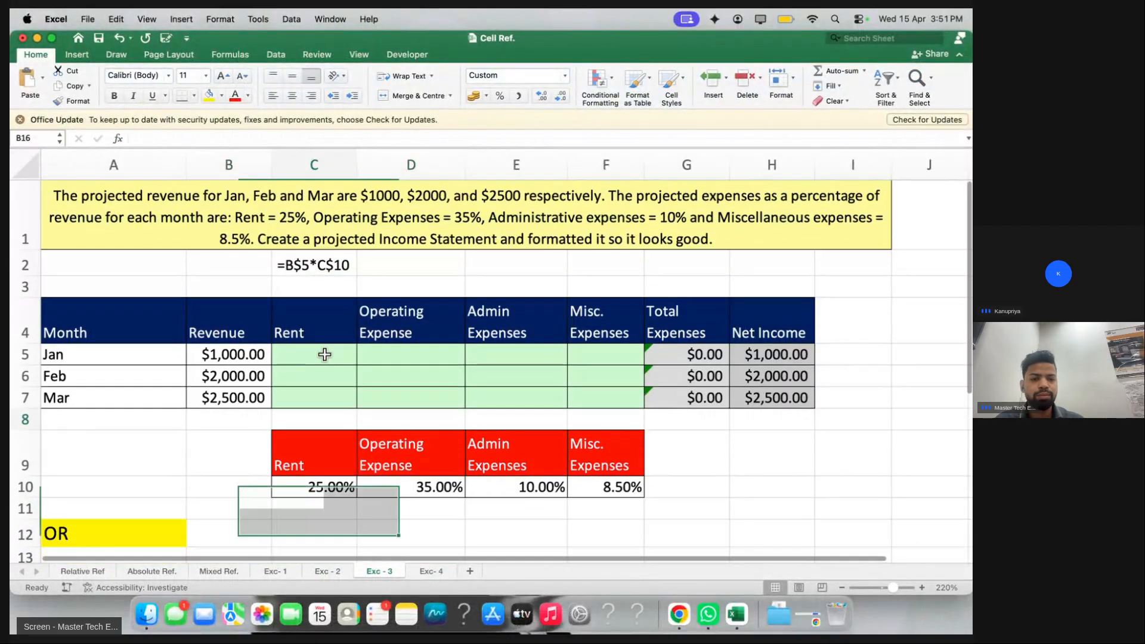
Paste the student's =B5*C$10 formula into C5 and across the C5:F7 expense grid
key(super+z)
click(337, 364)
key(super+v)
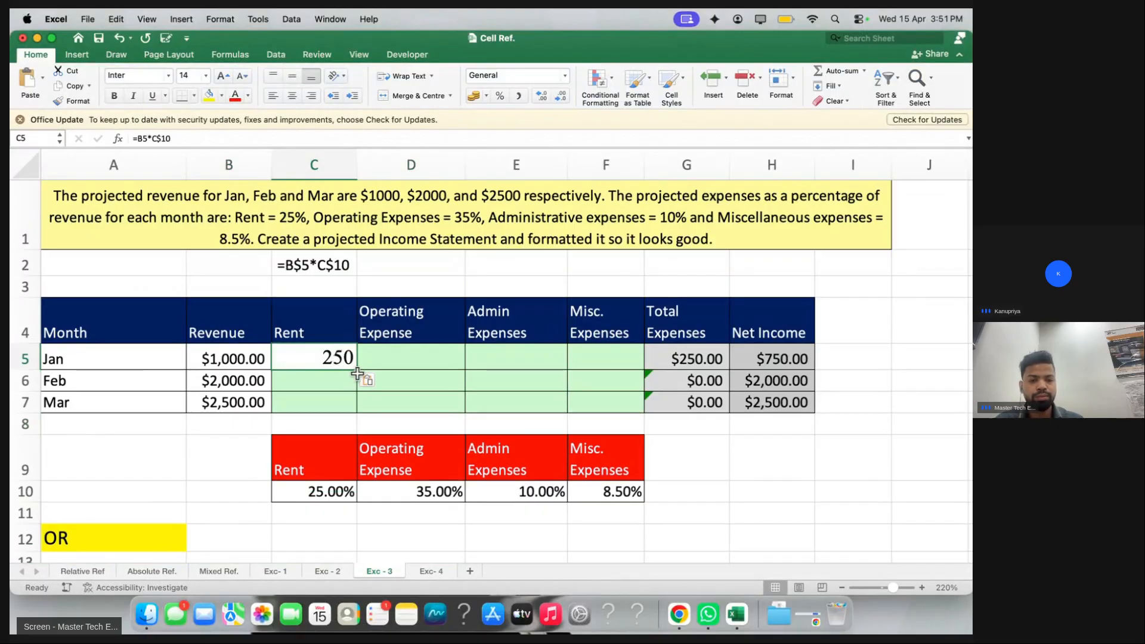
drag(341, 358, 568, 404)
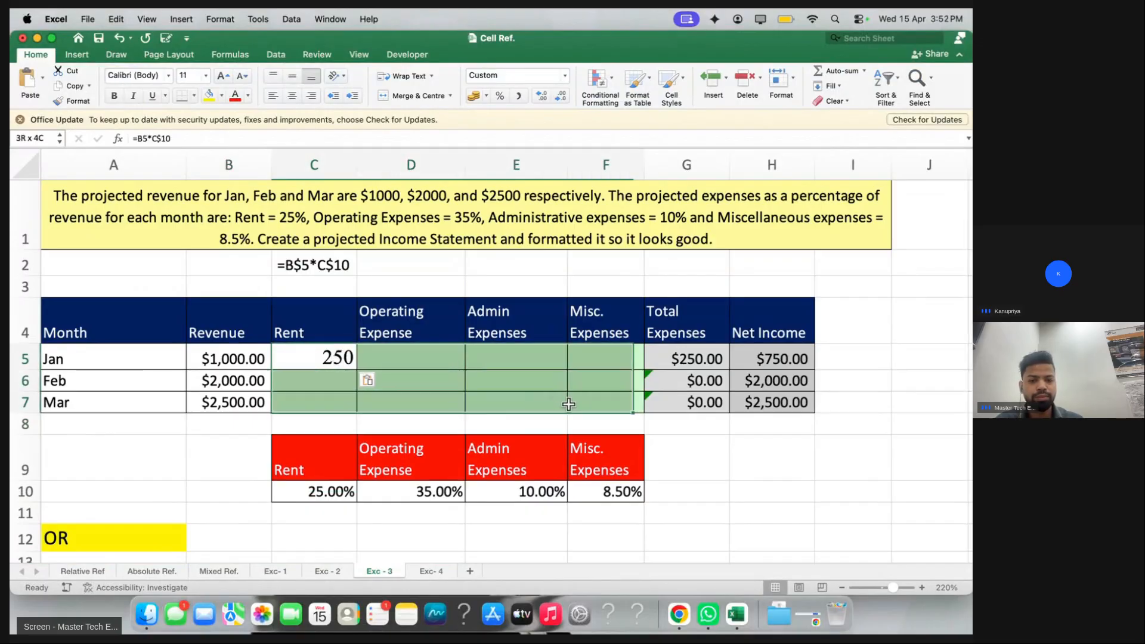
key(super+v)
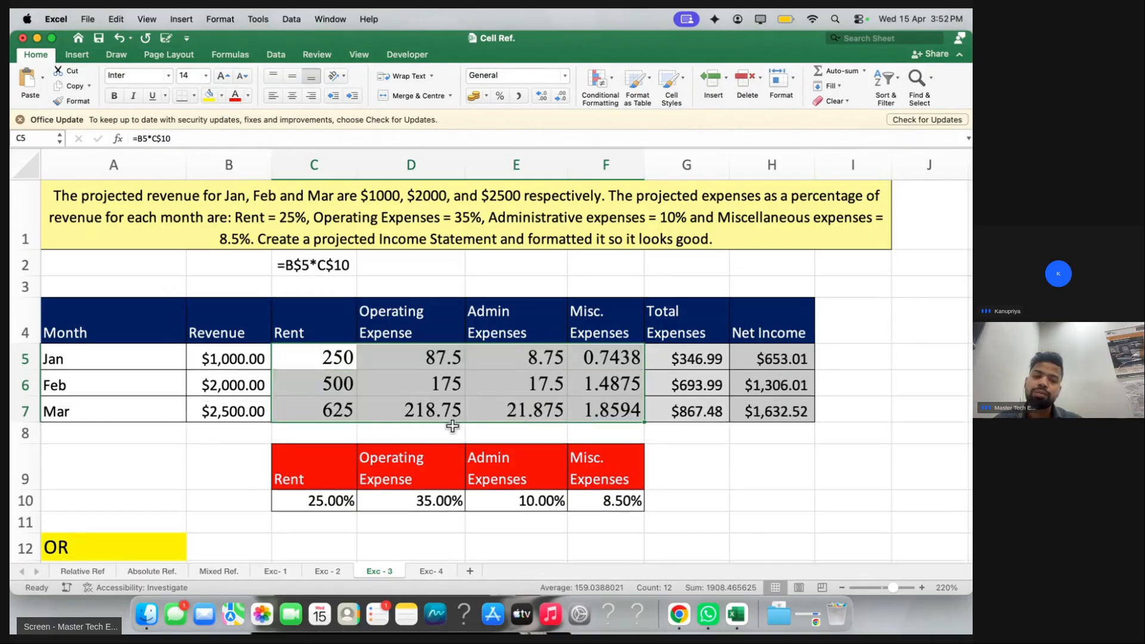
Inspect the February and January Rent formulas and the January revenue cell
double_click(339, 376)
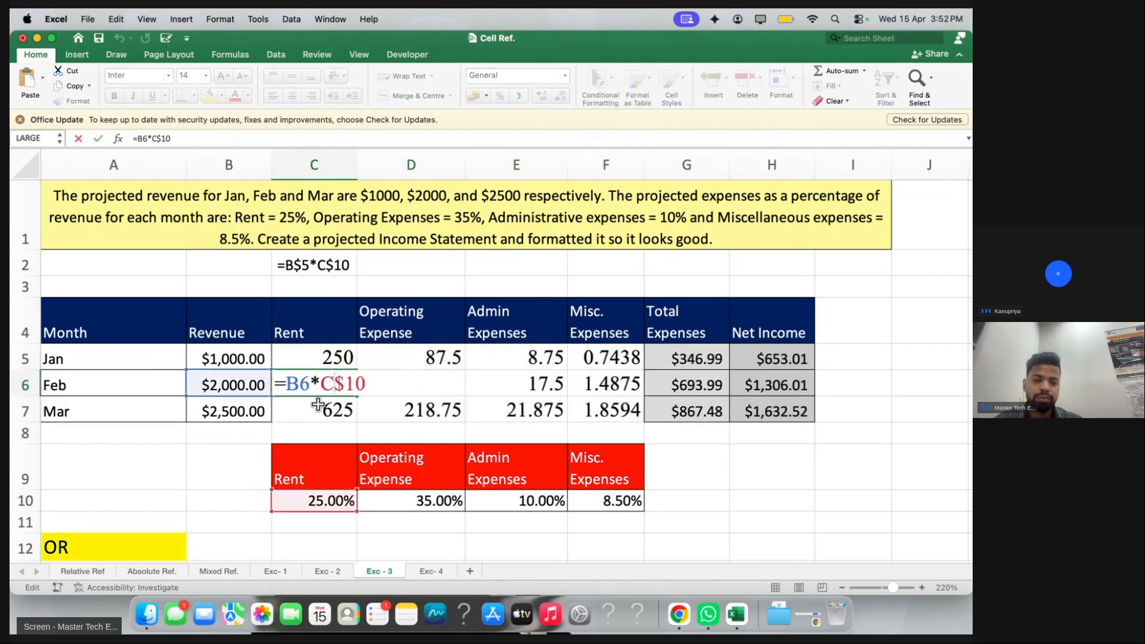
key(Return)
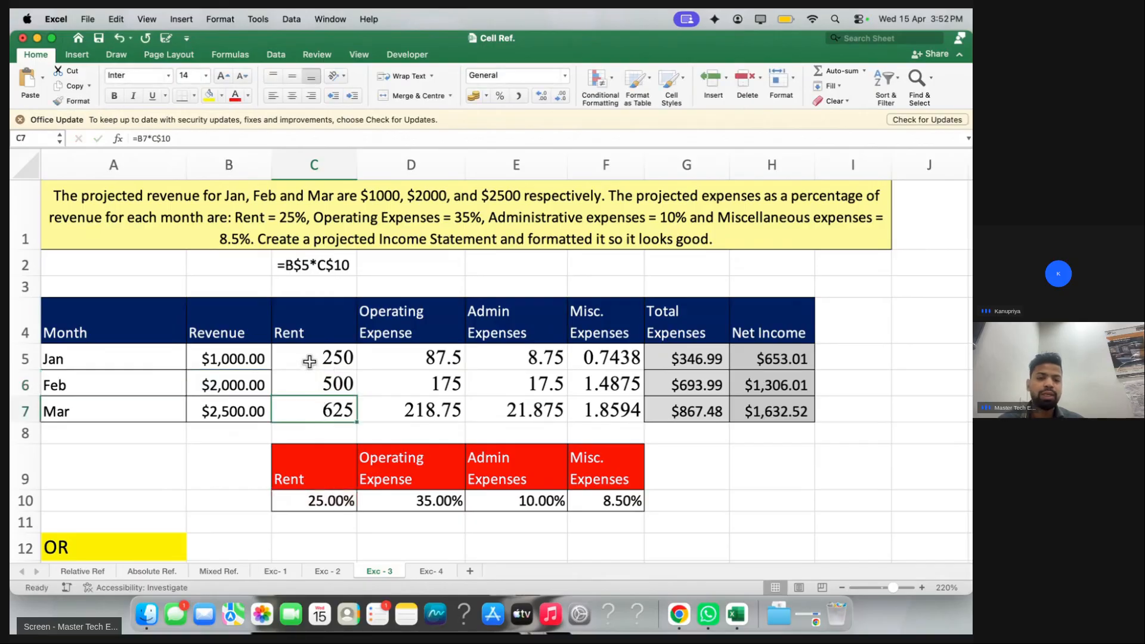
drag(307, 360, 311, 411)
double_click(310, 365)
click(261, 361)
double_click(232, 356)
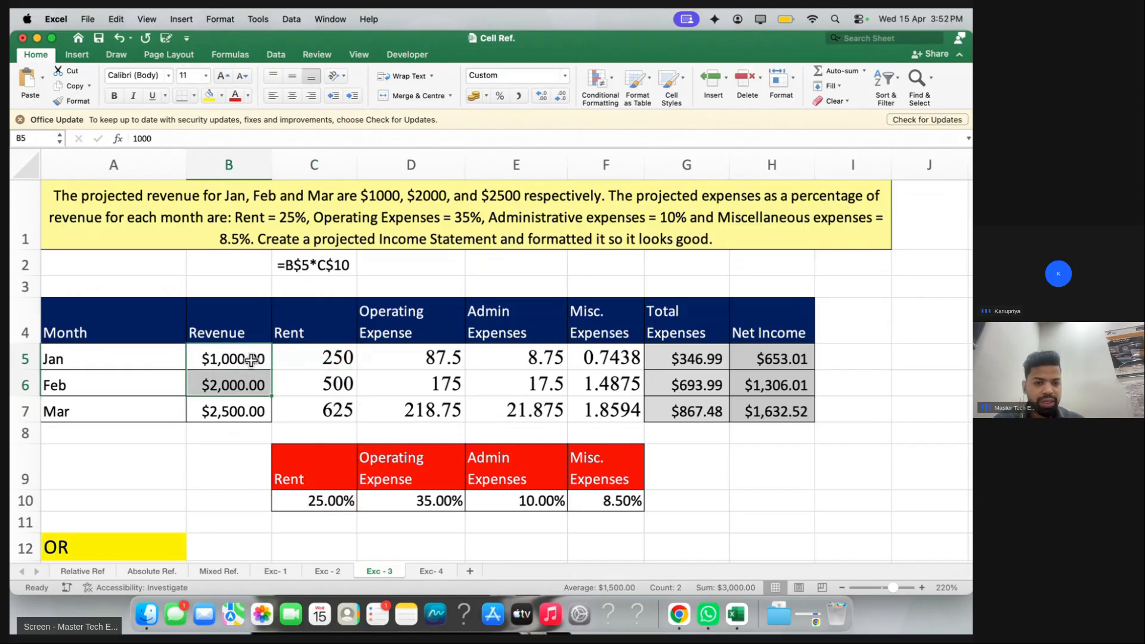
Edit the January Rent formula in C5 to =$B5*C$10
double_click(289, 358)
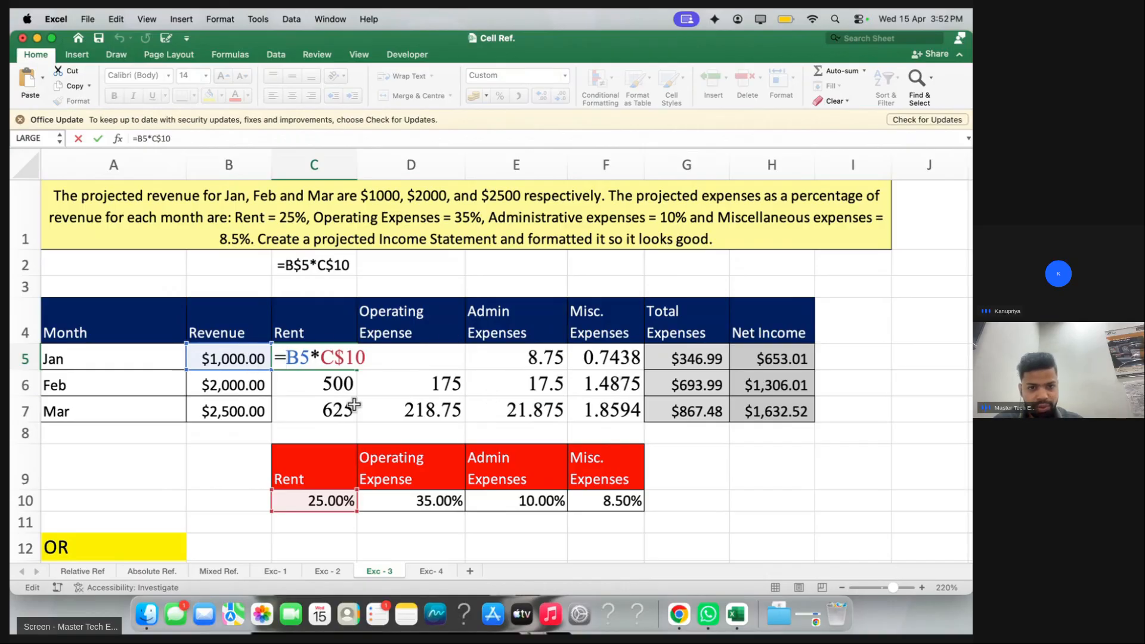
click(284, 358)
text($)
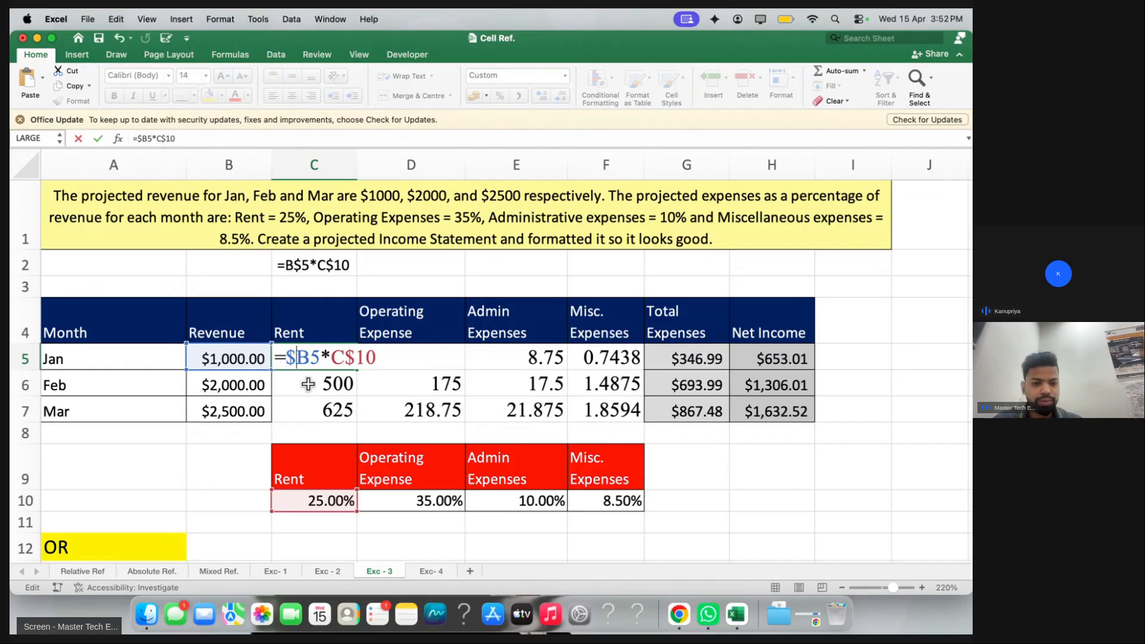
key(Return)
Fill =$B5*C$10 through the Jan–Mar expense grid, then clear it
drag(333, 358, 592, 408)
key(super+d)
key(super+r)
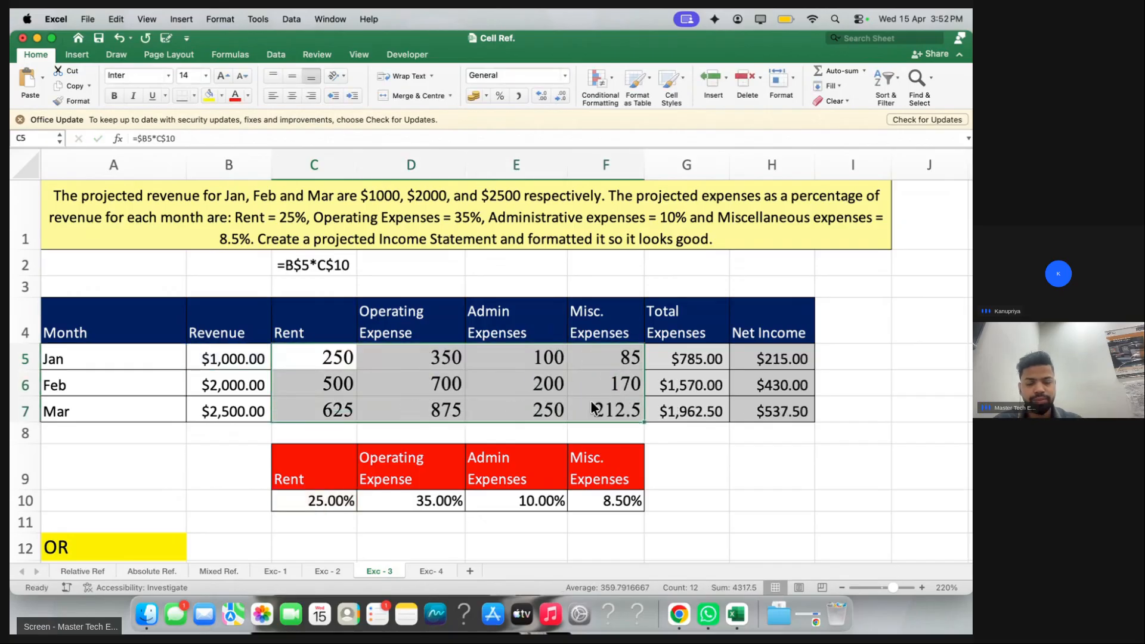
scroll(495, 447, down, 5)
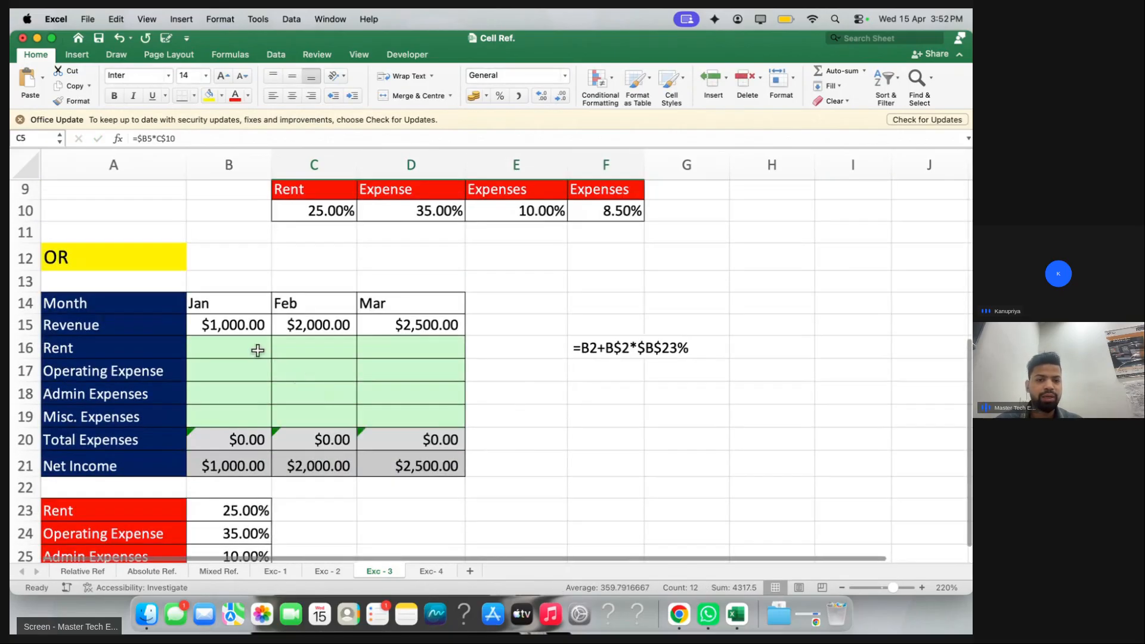
scroll(345, 358, up, 5)
key(Delete)
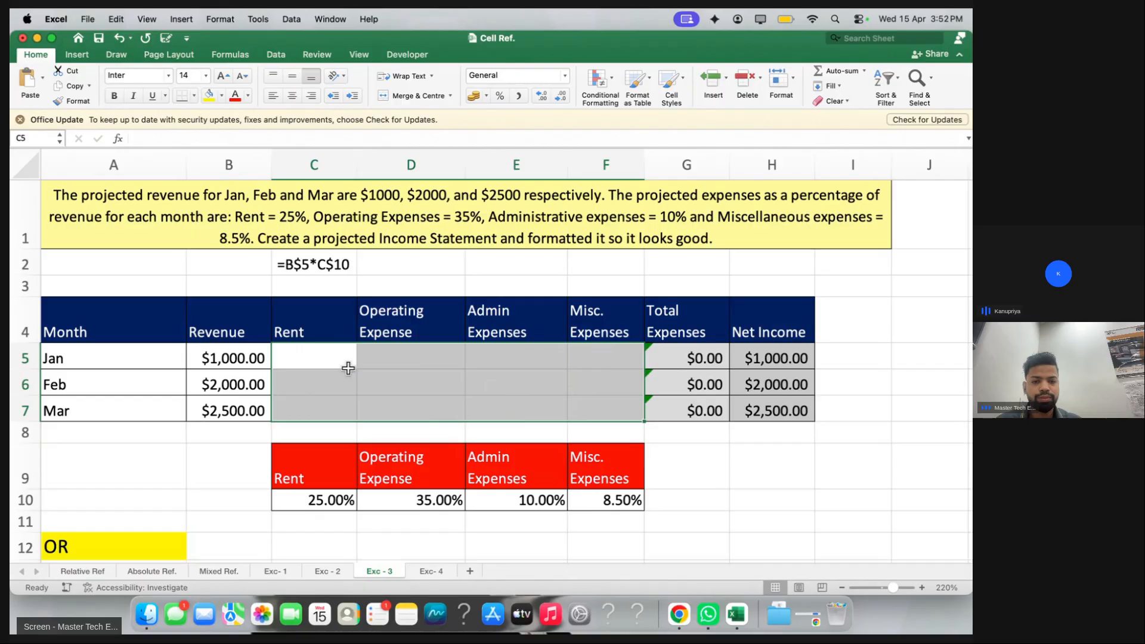
Build the mixed-reference Rent formula =$B5*C$10 in C5
click(324, 365)
scroll(324, 365, down, 1)
text(=)
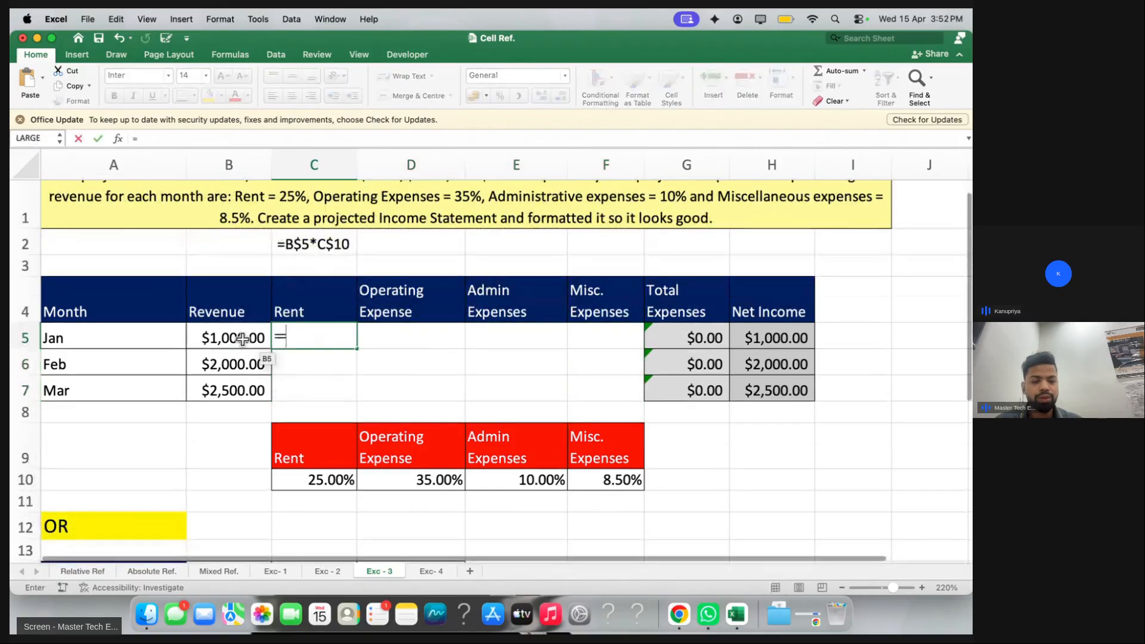
click(241, 340)
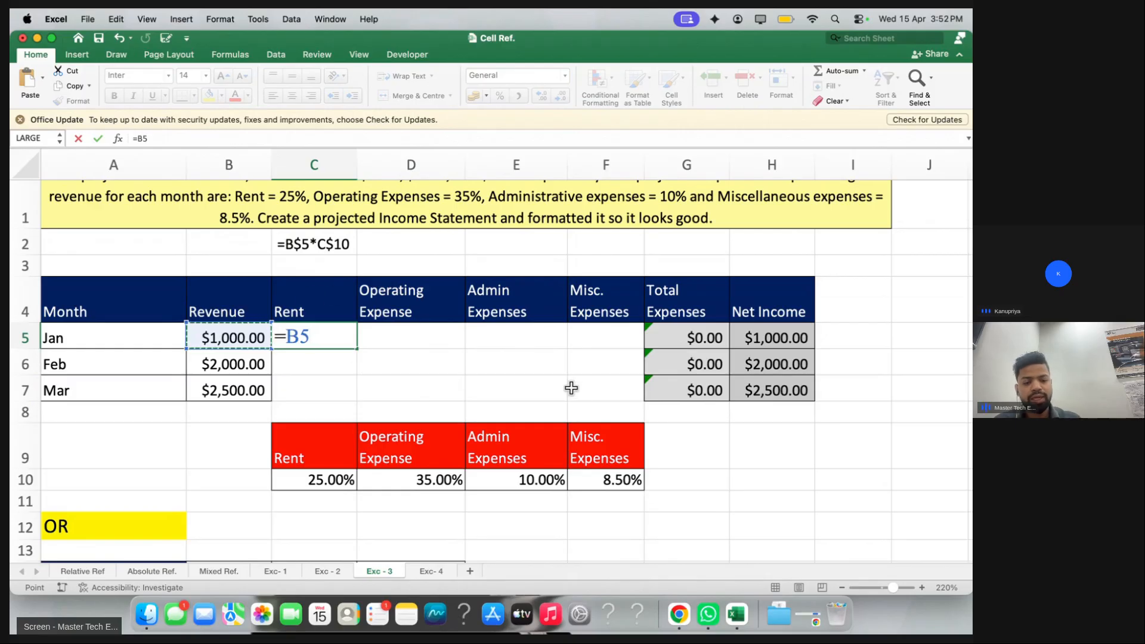
key(F4)
key(F4)
key(F4)
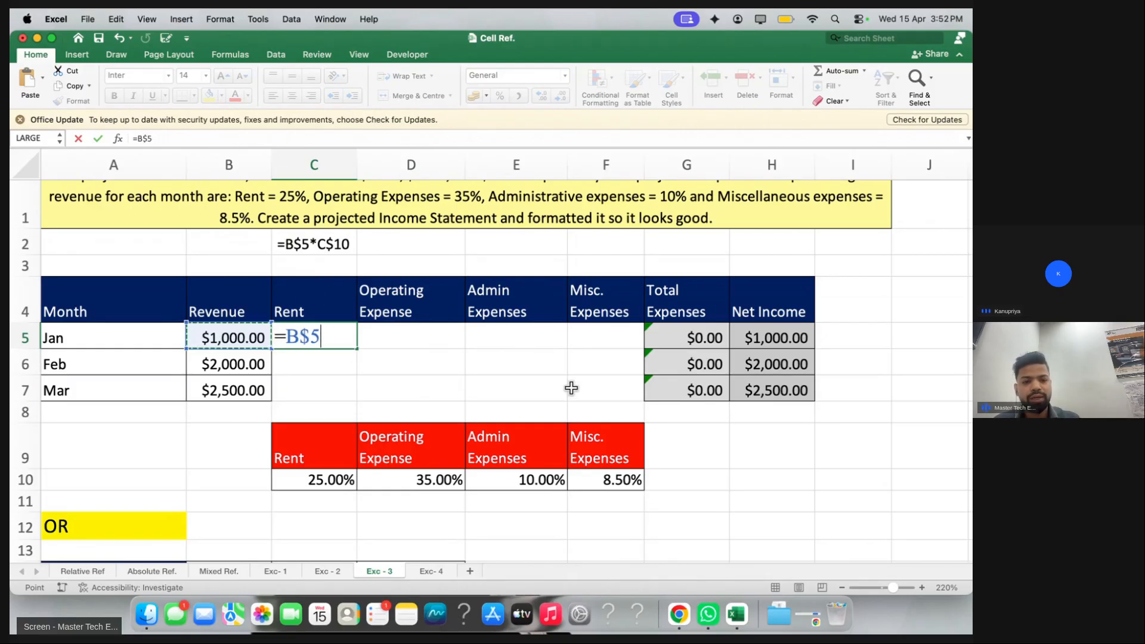
text(*)
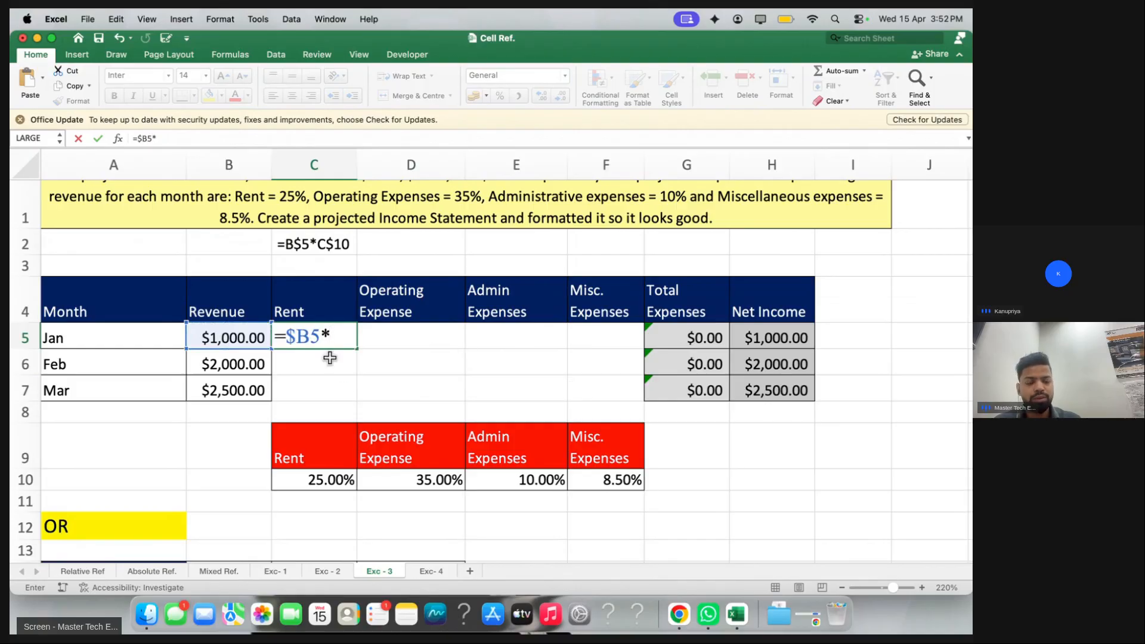
click(332, 482)
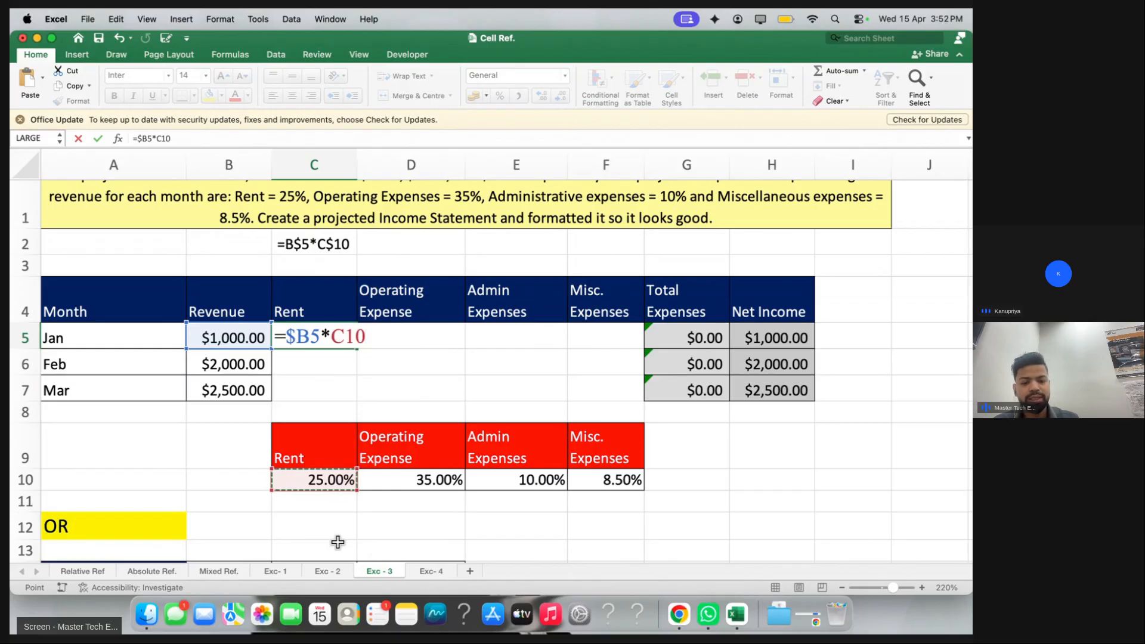
key(F4)
key(F4)
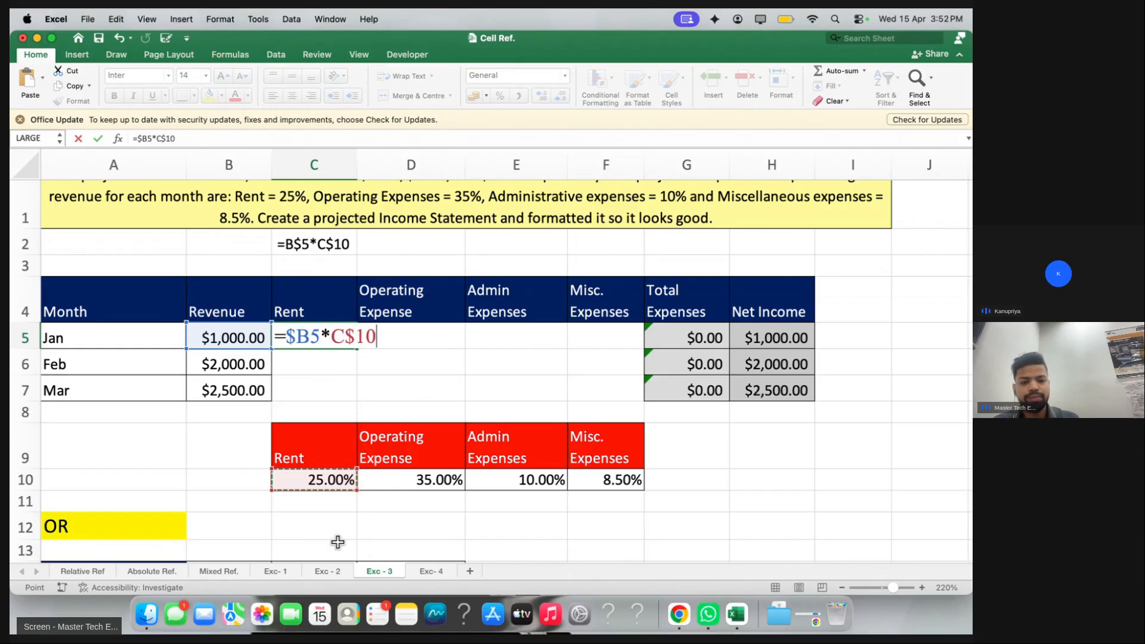
key(Return)
Walk through C5's $B and $10 references, then remove the $ before B5
double_click(323, 339)
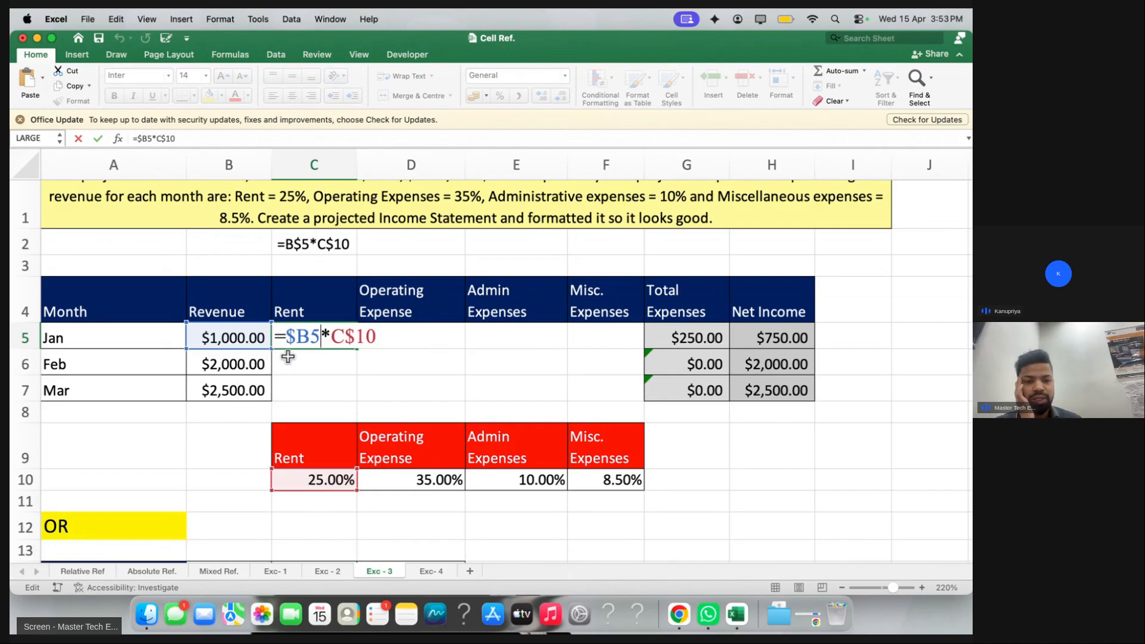
drag(296, 337, 321, 338)
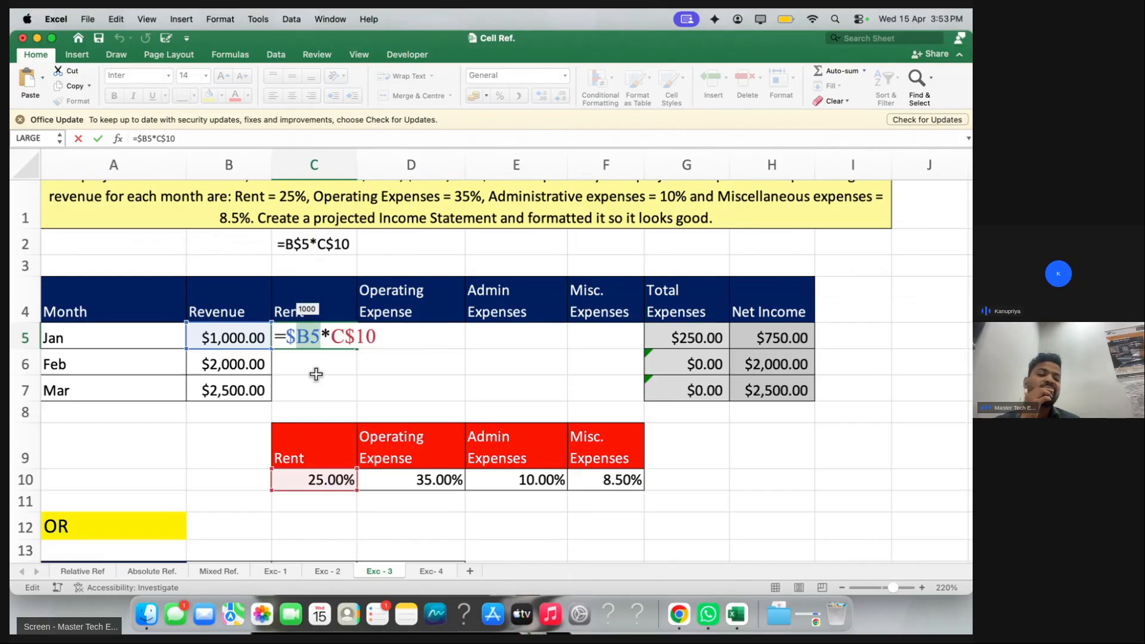
click(294, 338)
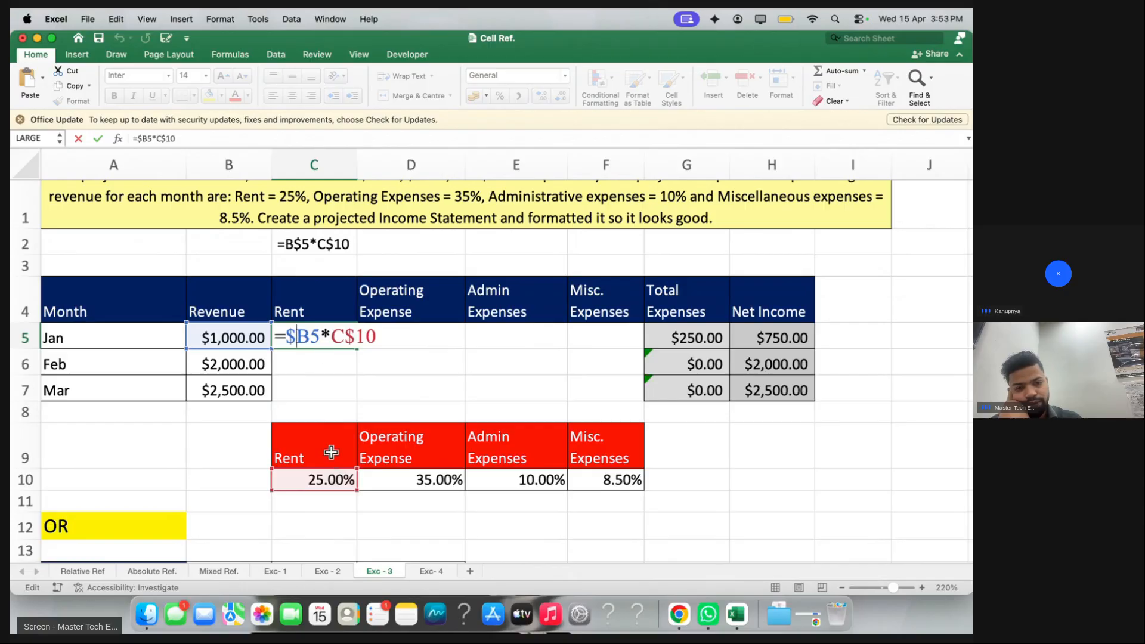
drag(346, 336, 375, 336)
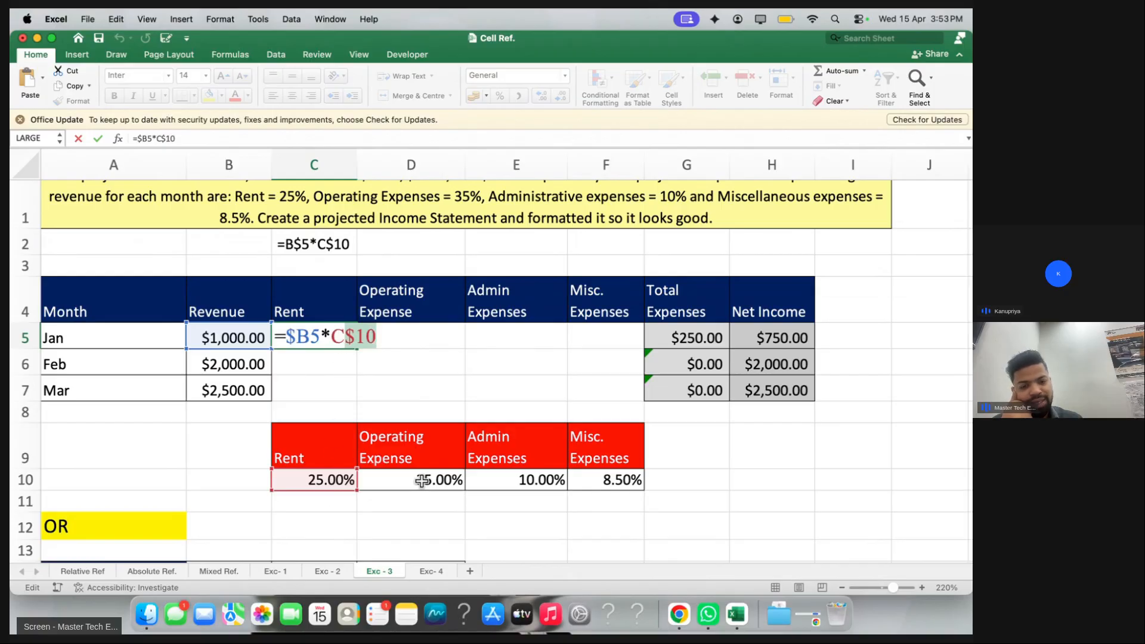
key(Return)
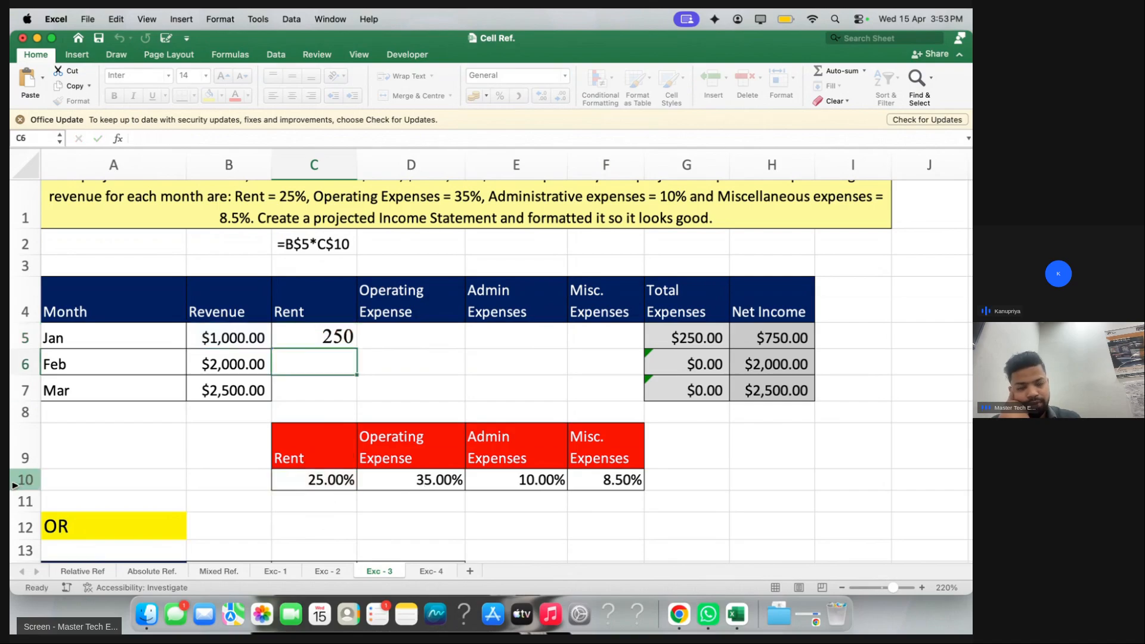
double_click(311, 337)
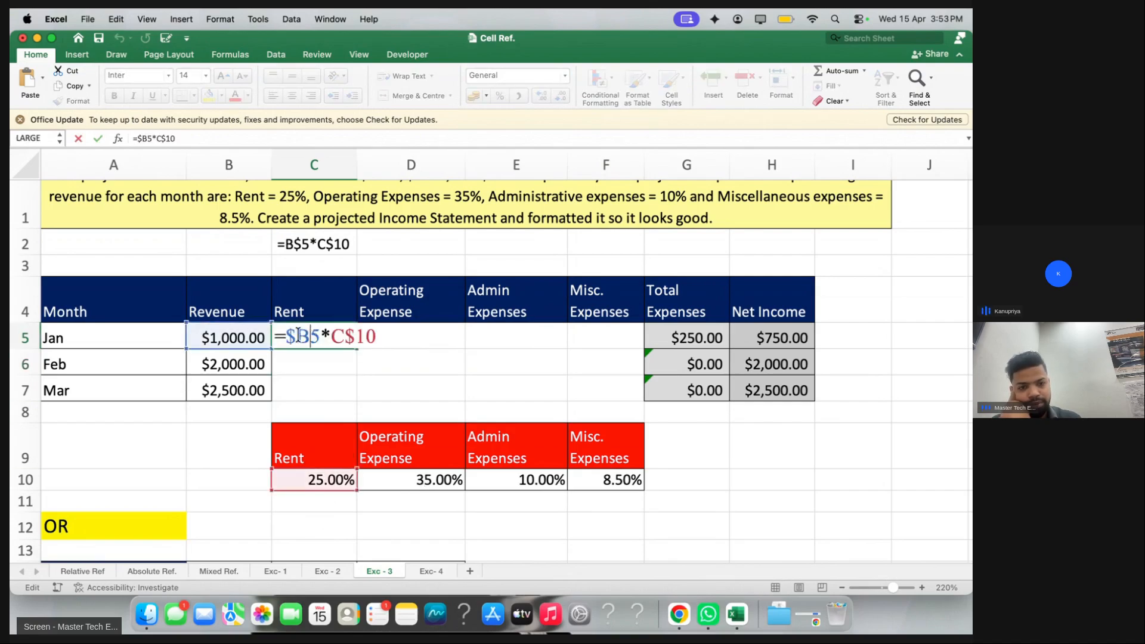
key(BackSpace)
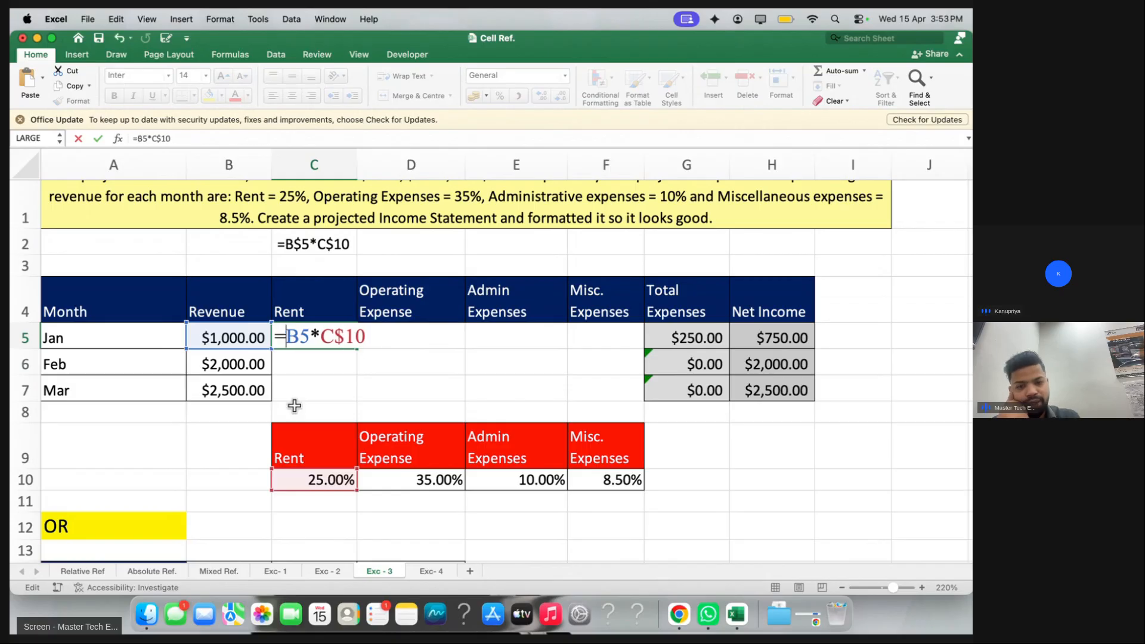
Confirm =B5*C$10 in C5 and fill it across the Jan row to F5
key(Return)
drag(297, 333, 596, 326)
key(ctrl+r)
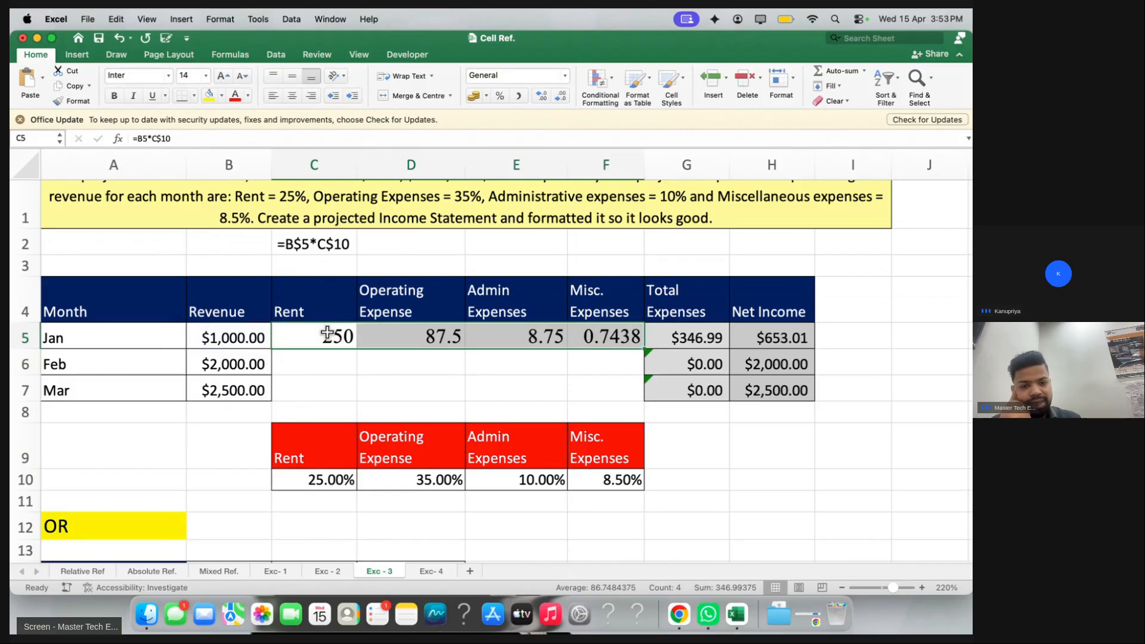
Compare the D5, E5 and F5 formulas with C5 to see the shifting B reference
click(454, 334)
click(506, 334)
double_click(598, 333)
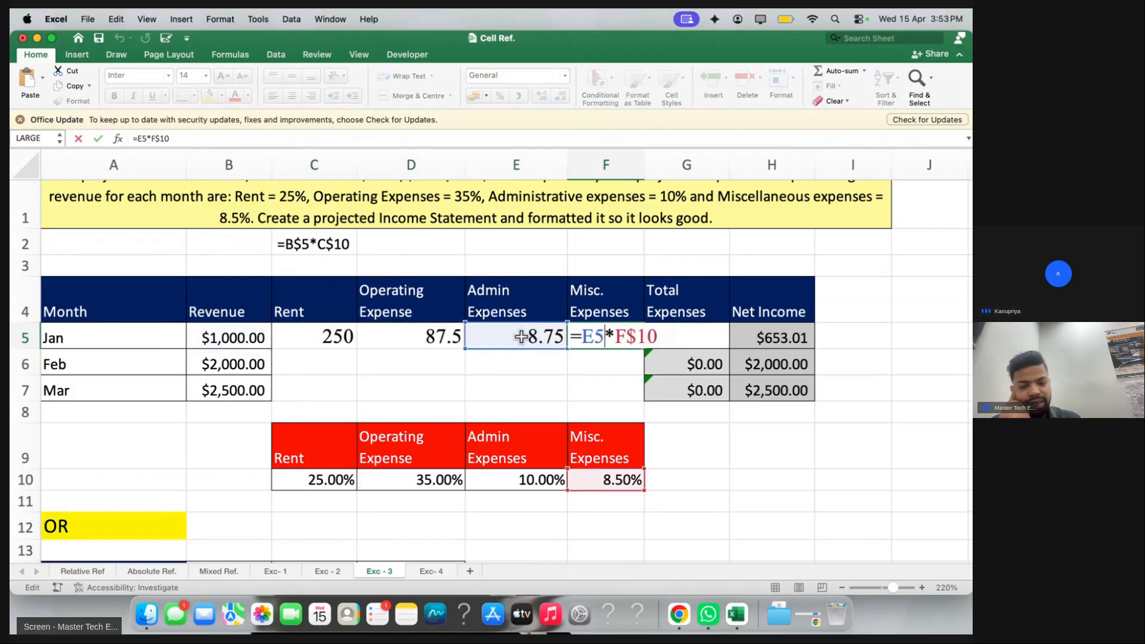
double_click(454, 336)
click(505, 338)
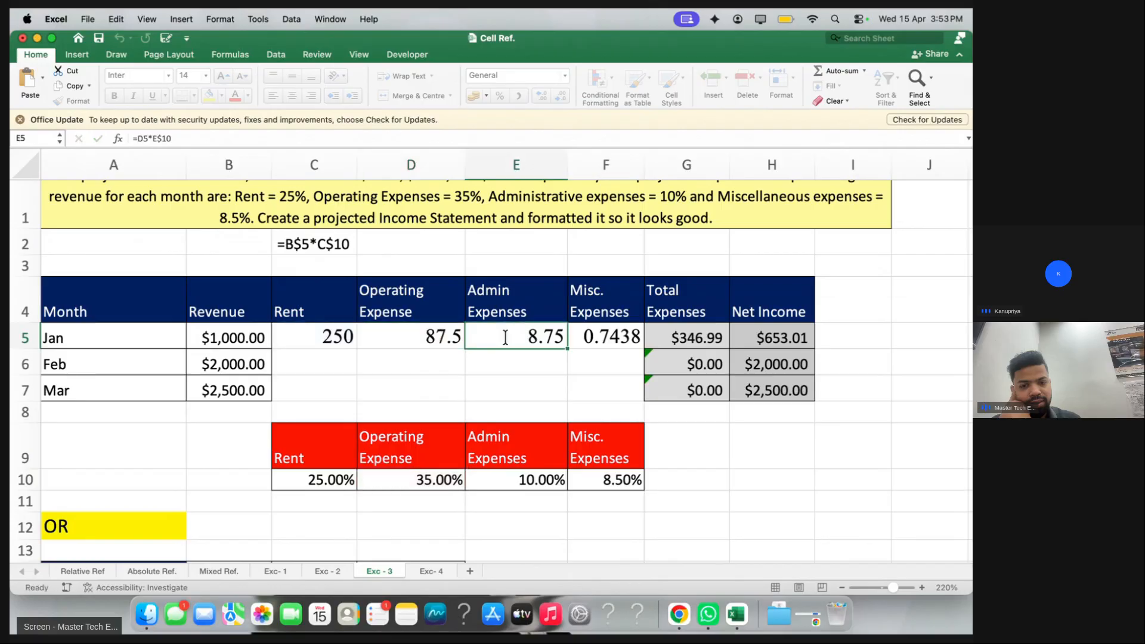
double_click(505, 338)
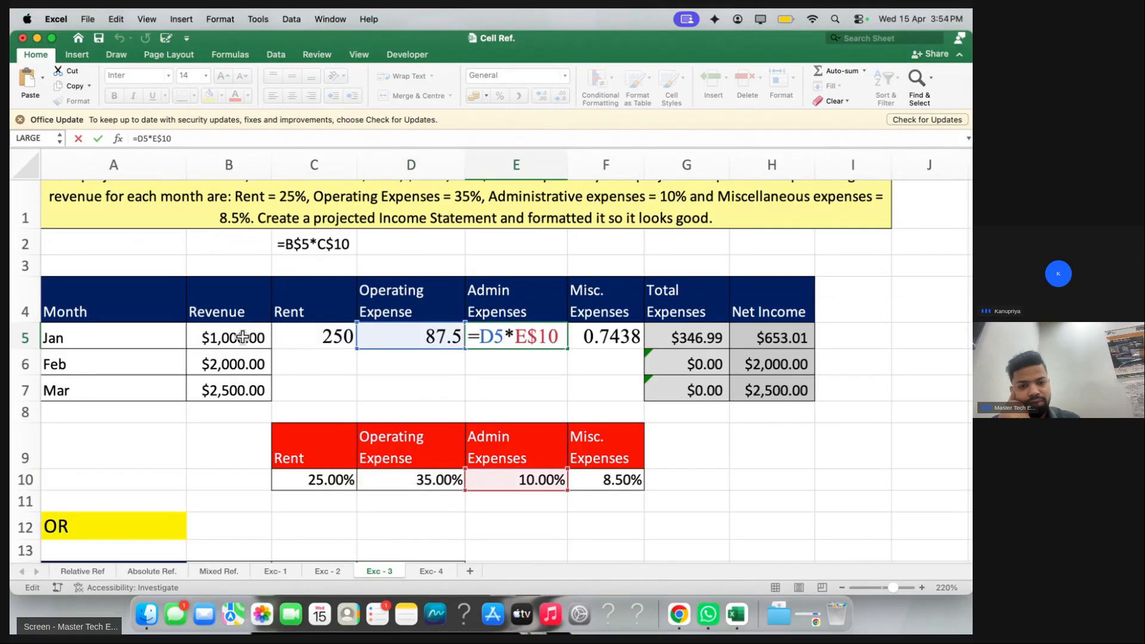
click(598, 337)
double_click(598, 336)
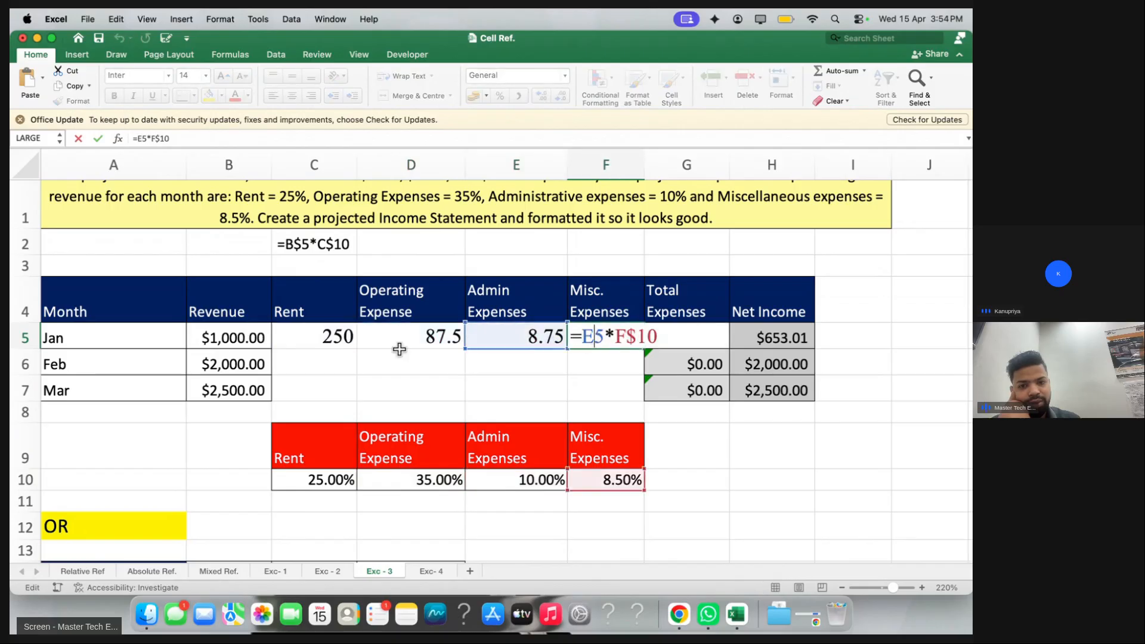
double_click(322, 338)
key(Return)
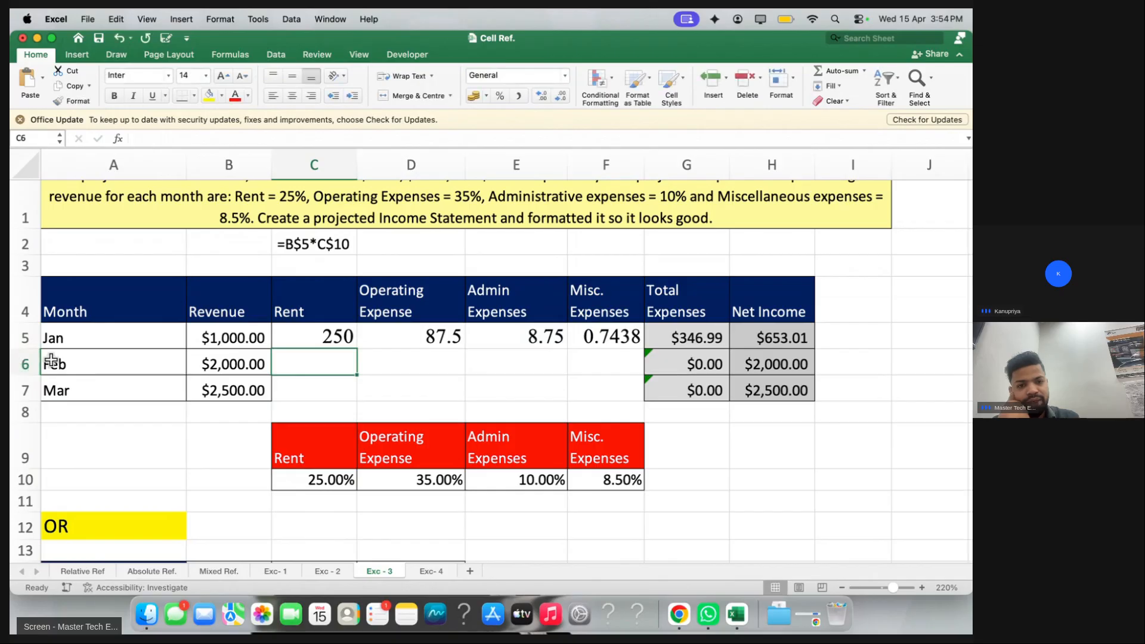
double_click(384, 331)
key(Return)
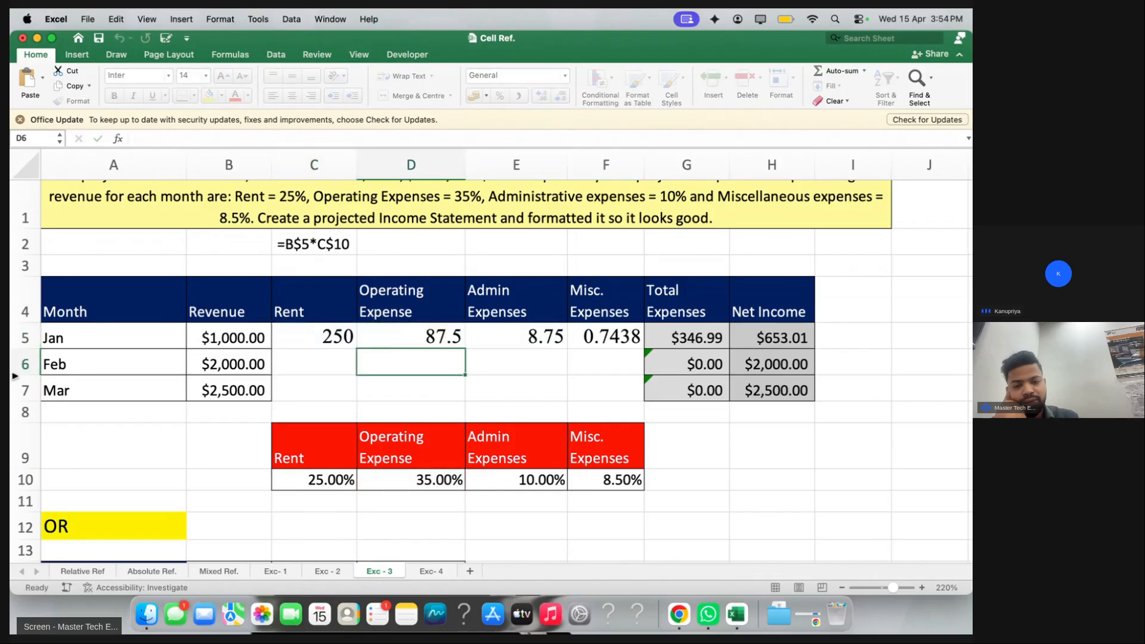
click(482, 336)
double_click(482, 336)
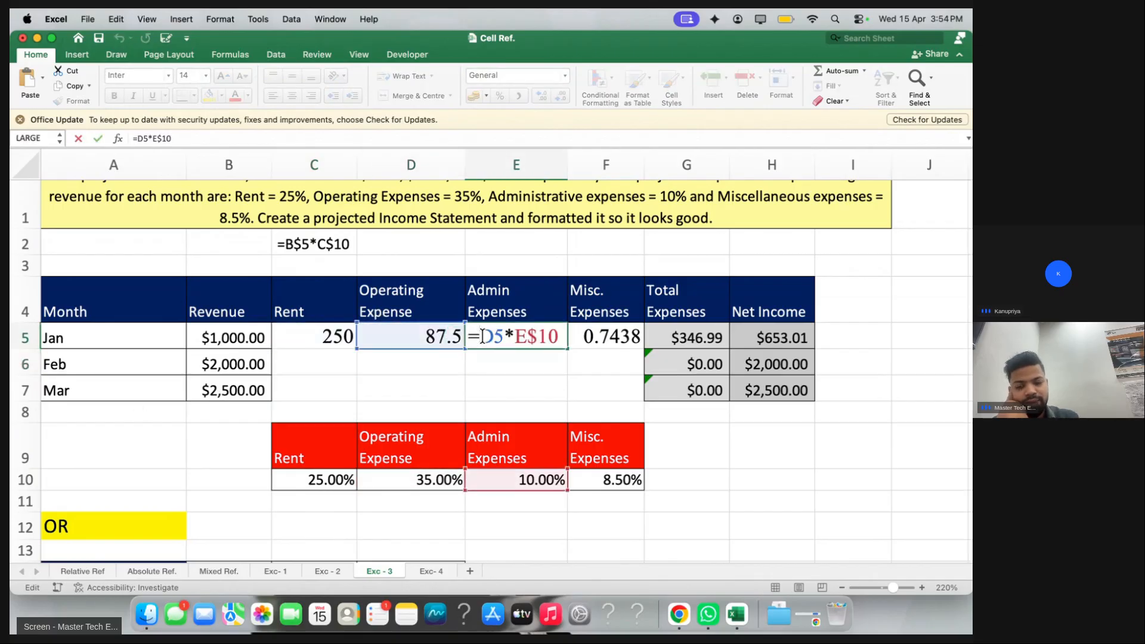
key(Return)
click(616, 339)
double_click(615, 339)
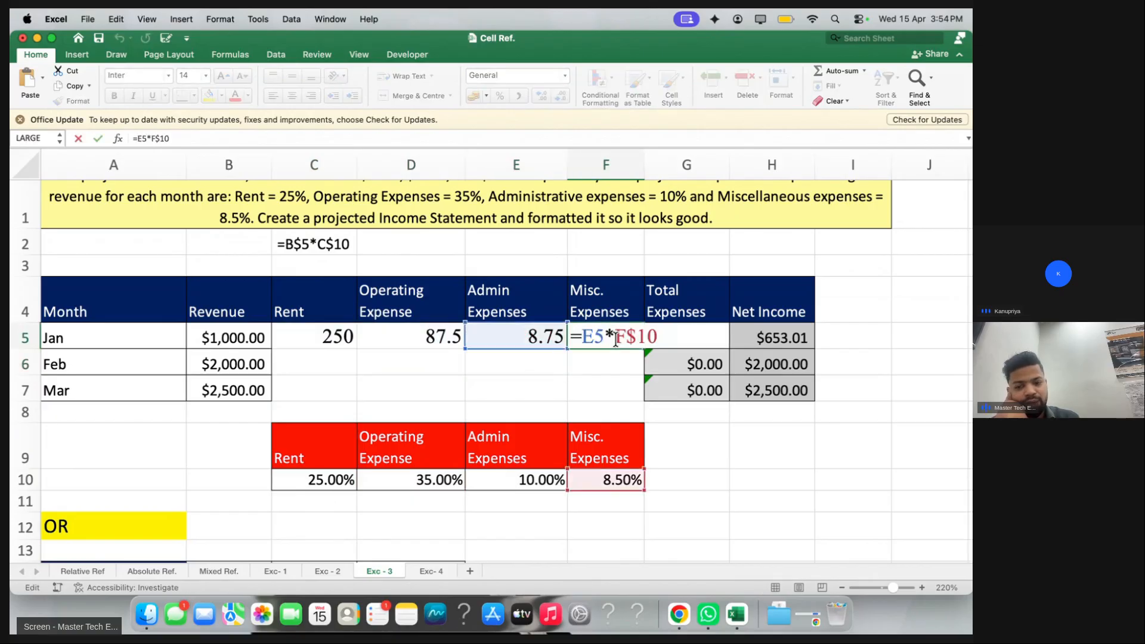
key(Return)
Restore =$B5*C$10 in C5 and fill it through C5:F7
double_click(325, 337)
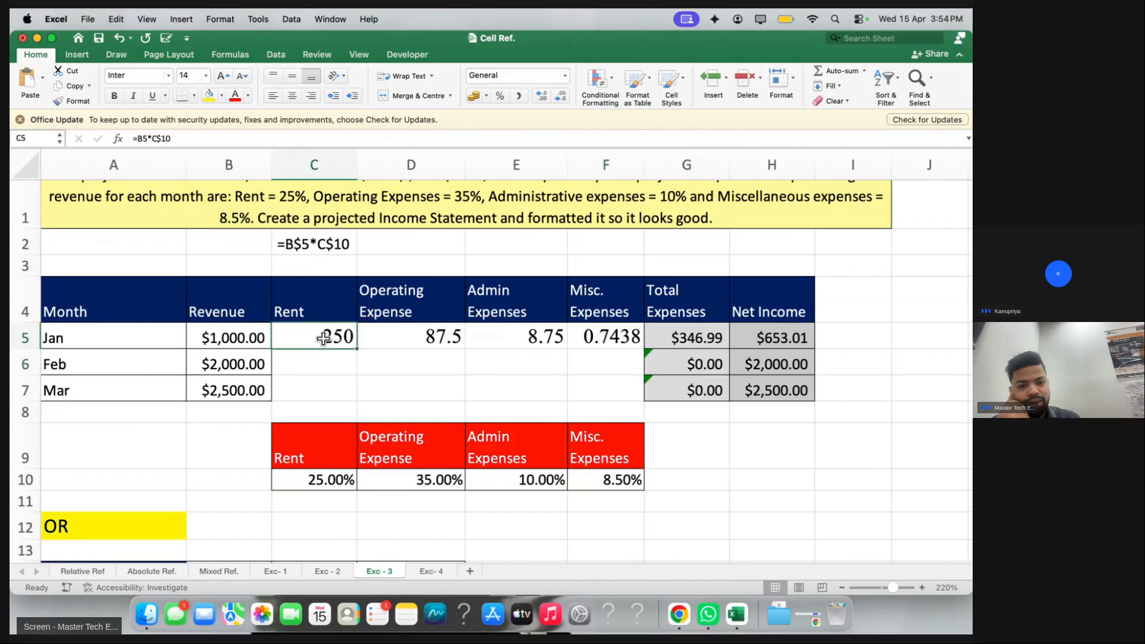
click(287, 336)
text($)
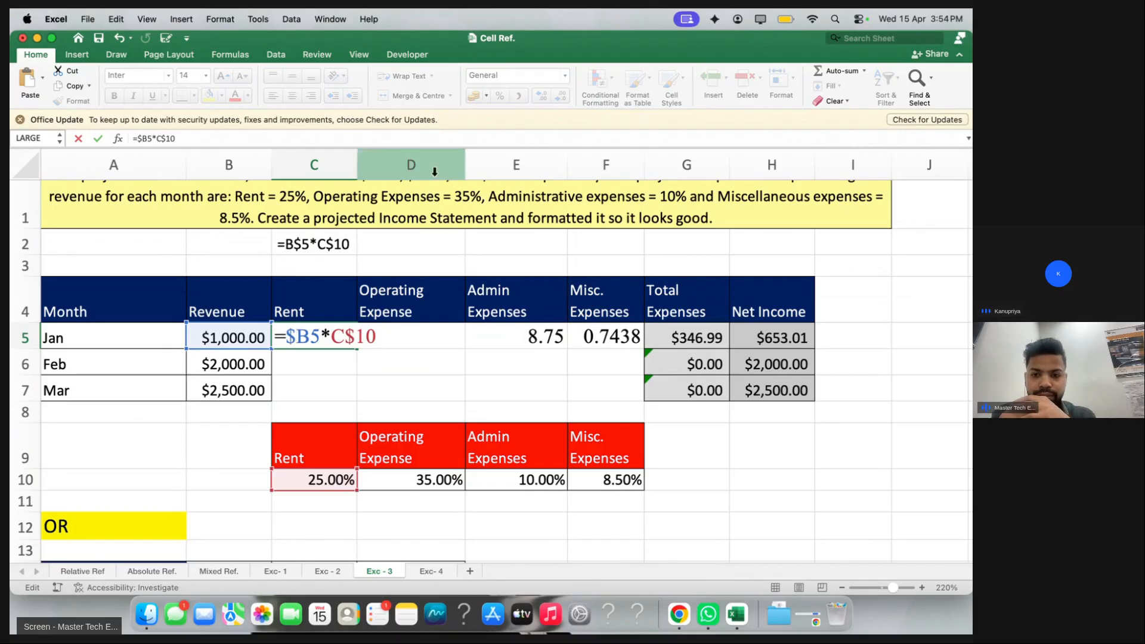
key(Return)
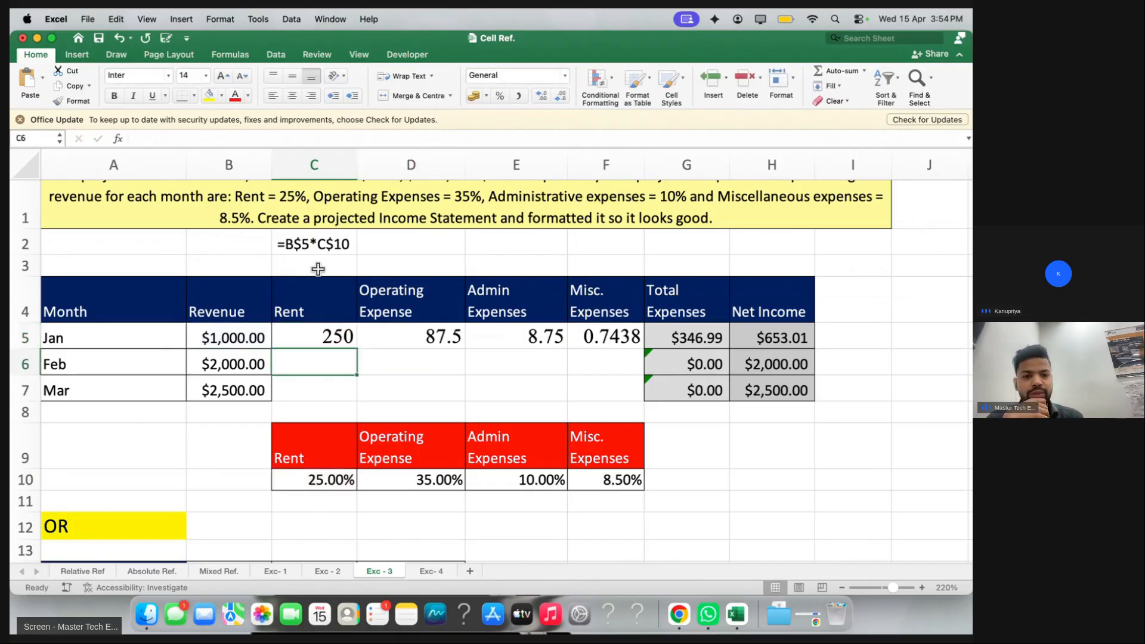
drag(334, 337, 594, 382)
key(ctrl+r)
key(ctrl+d)
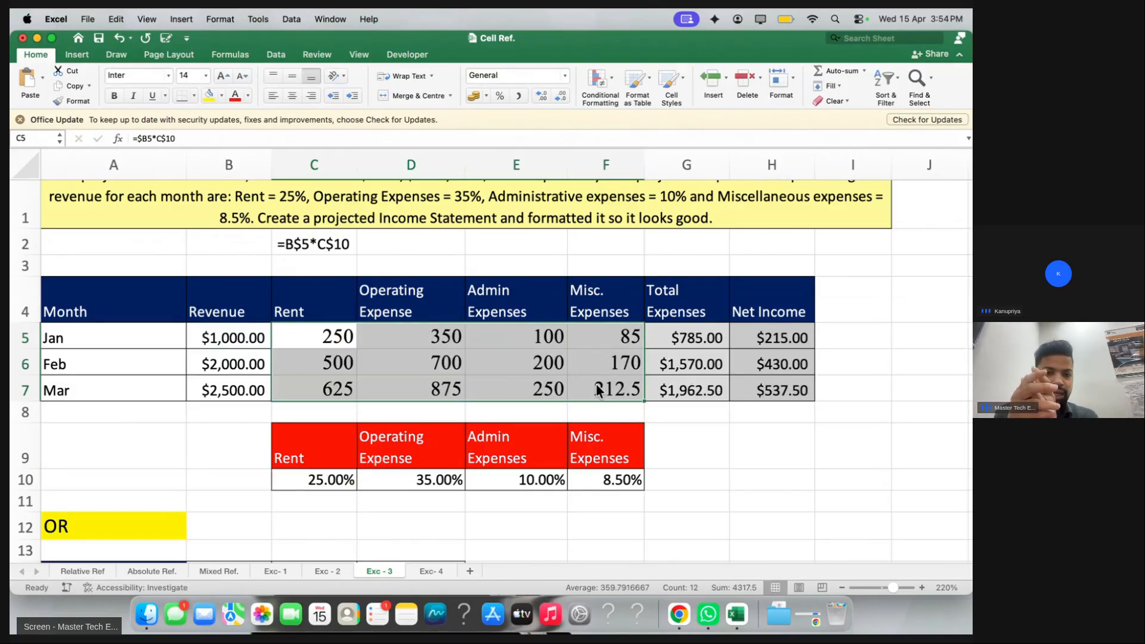
key(super+Tab)
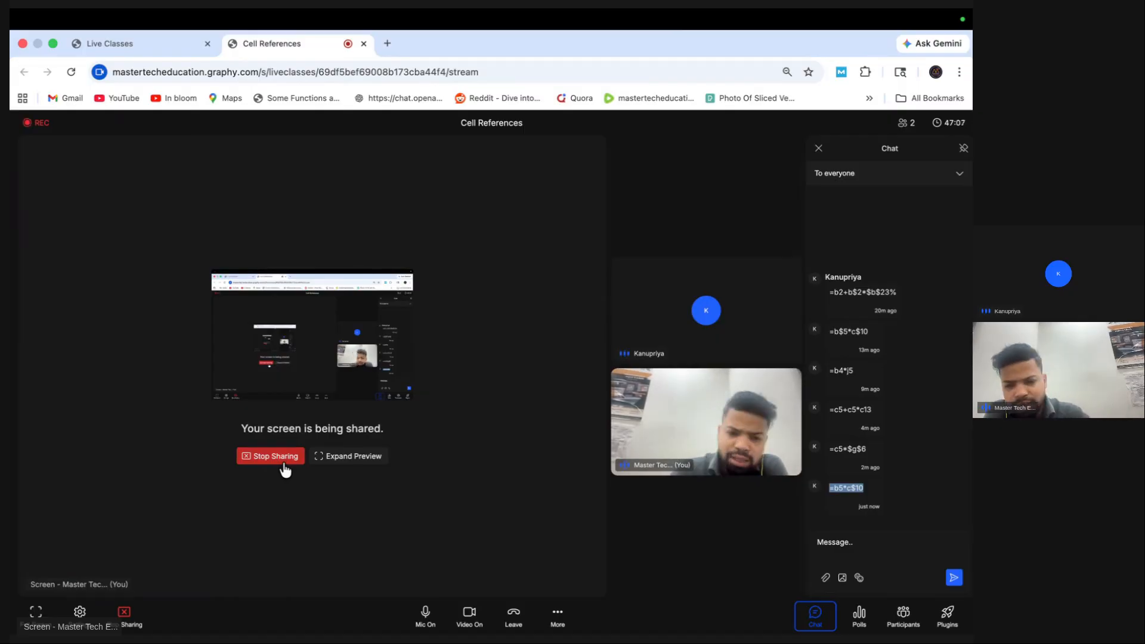
key(ctrl+Left)
scroll(371, 358, down, 3)
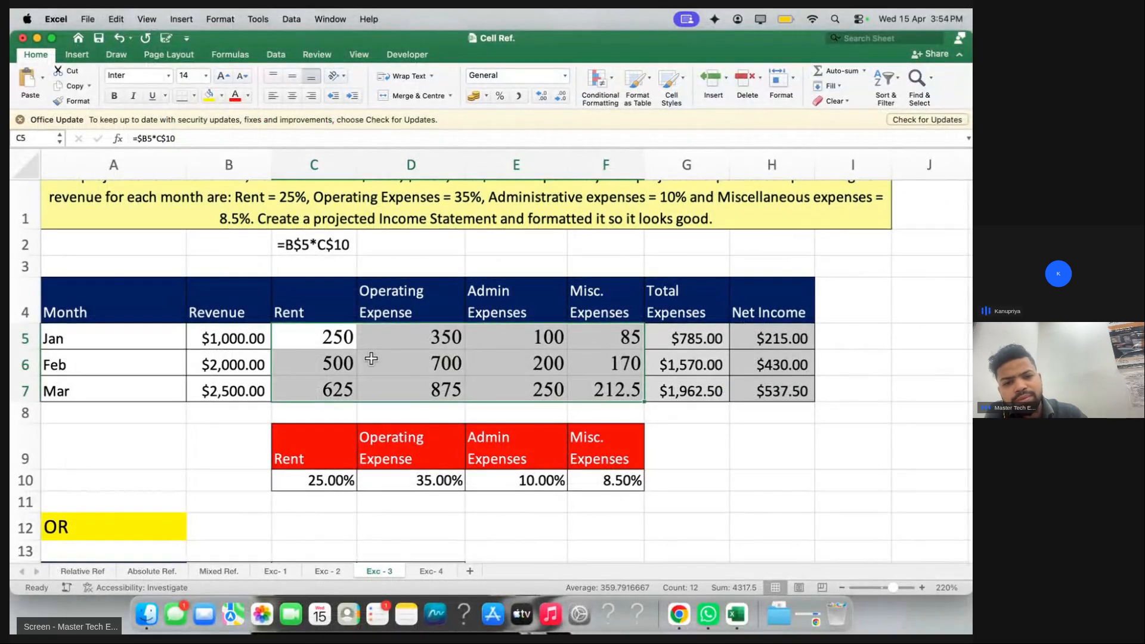
scroll(442, 378, right, 4)
click(541, 345)
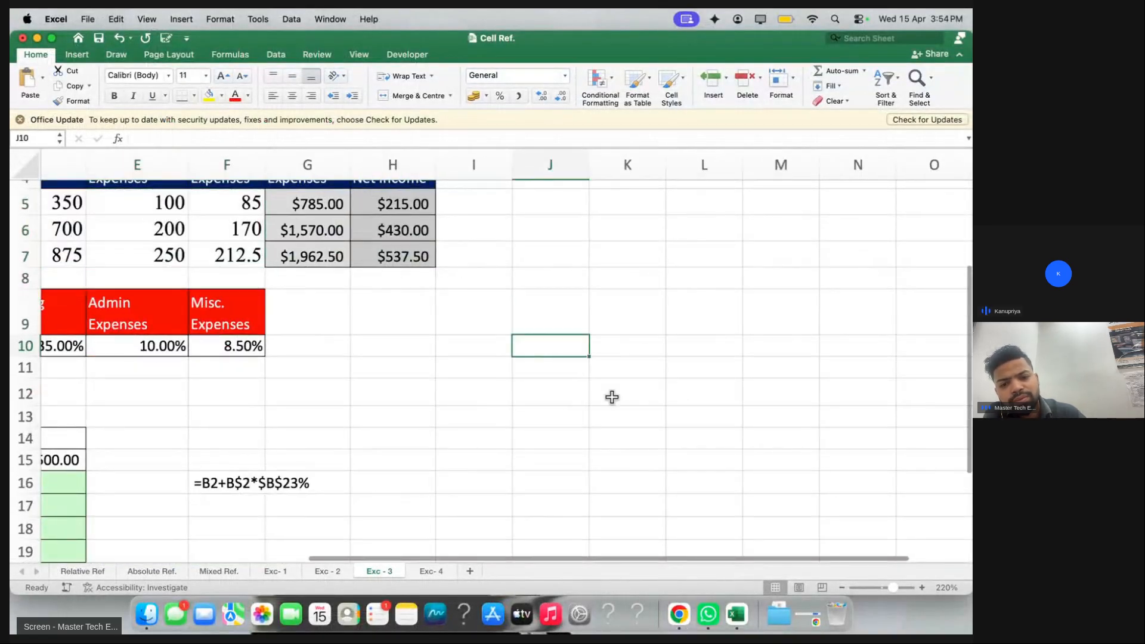
scroll(611, 397, up, 5)
text(=)
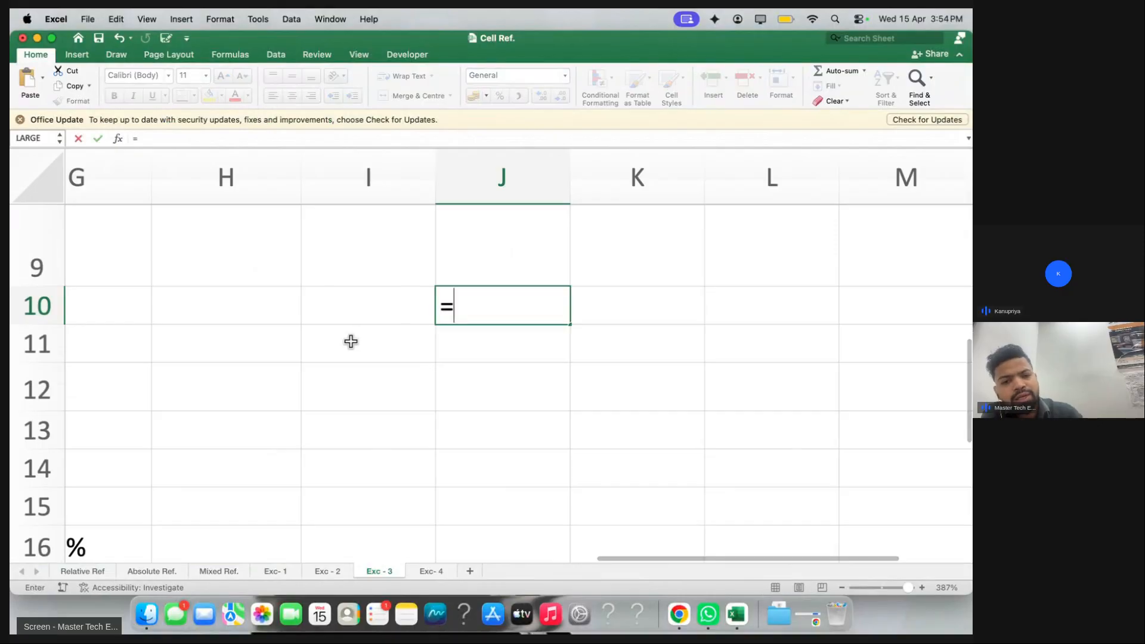
click(297, 307)
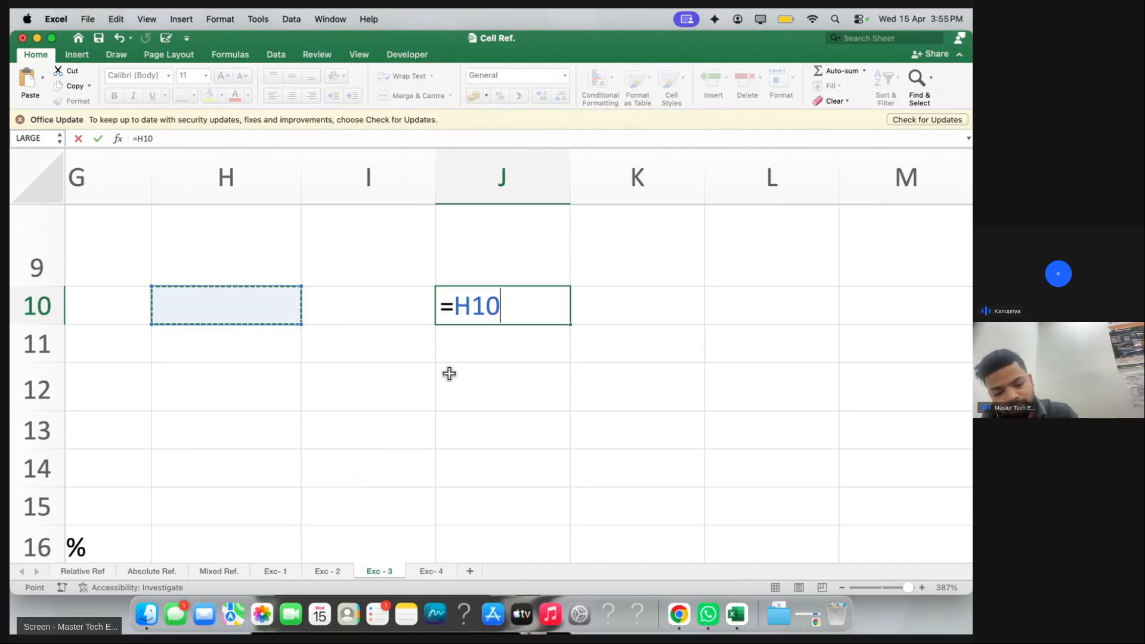
key(Escape)
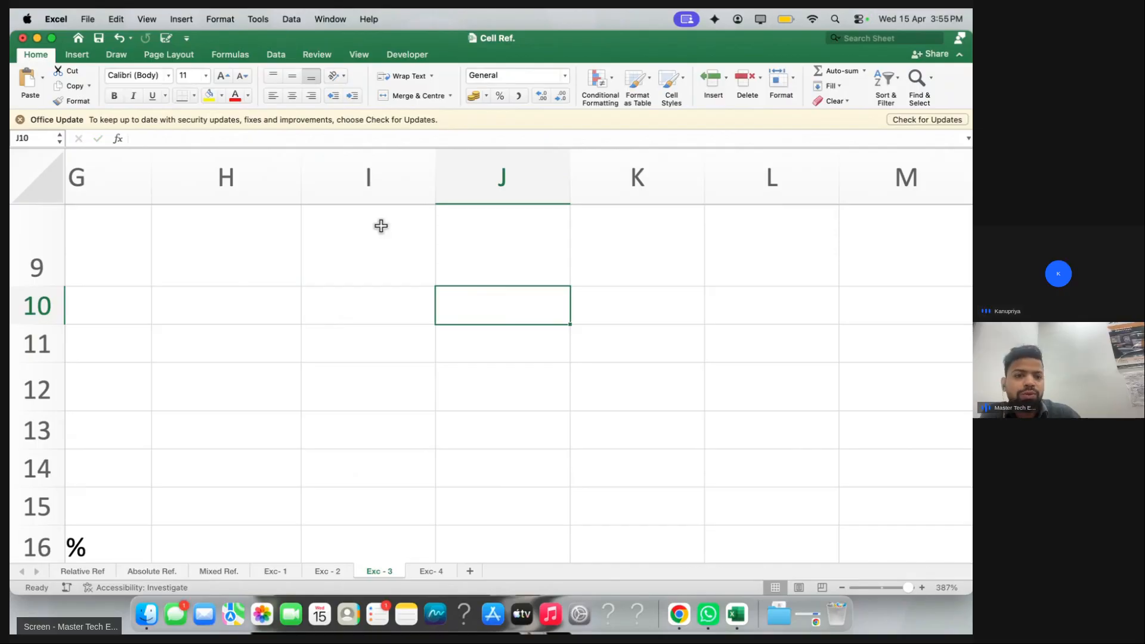
scroll(380, 225, up, 3)
scroll(381, 225, left, 2)
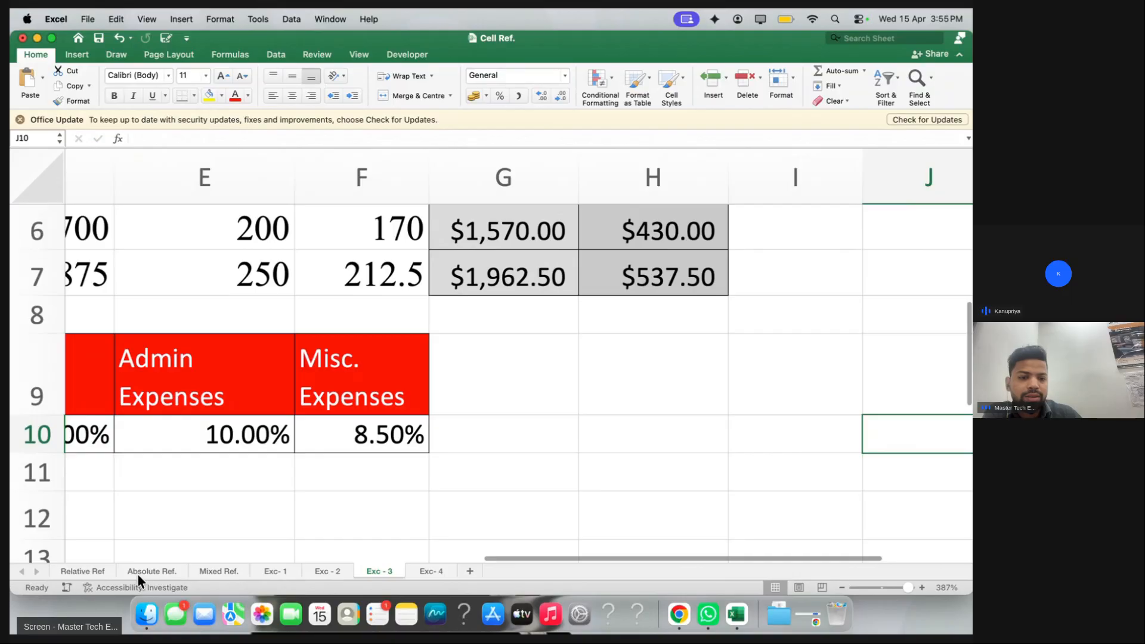
Go to the Relative Ref sheet, select the Battery cell C4, and bring up the View ribbon
click(137, 574)
click(98, 572)
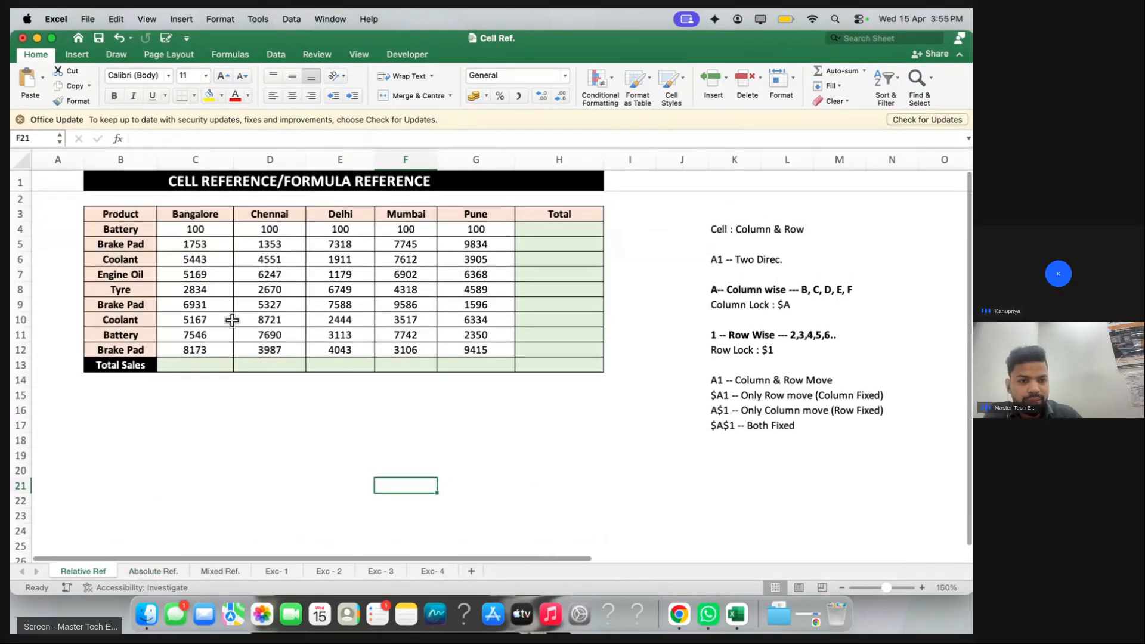
scroll(232, 321, up, 5)
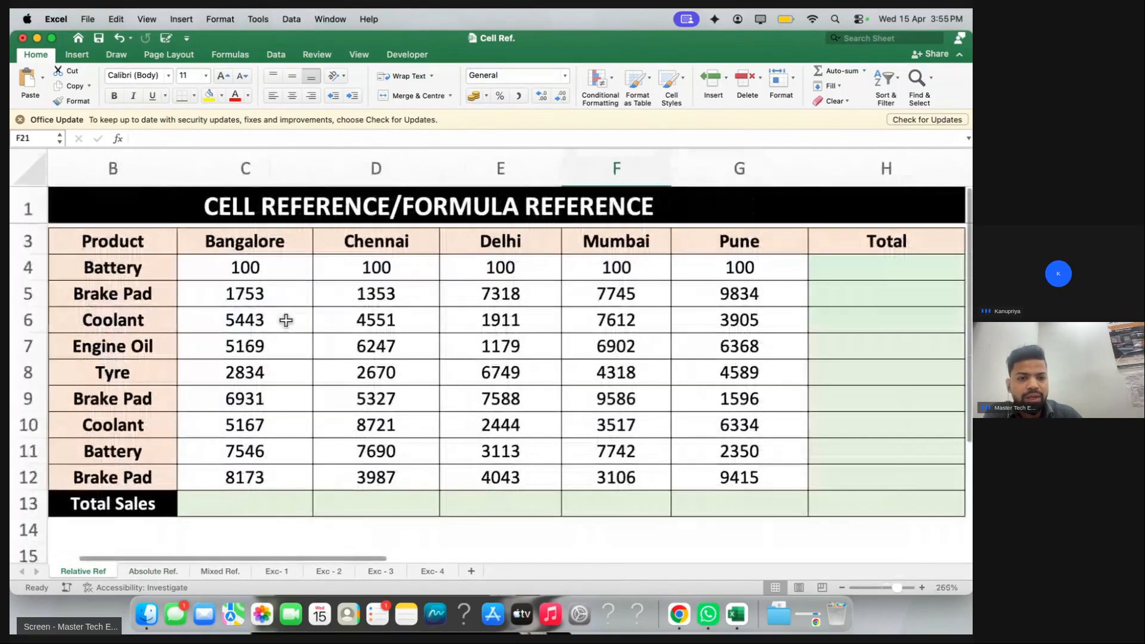
click(257, 320)
click(220, 262)
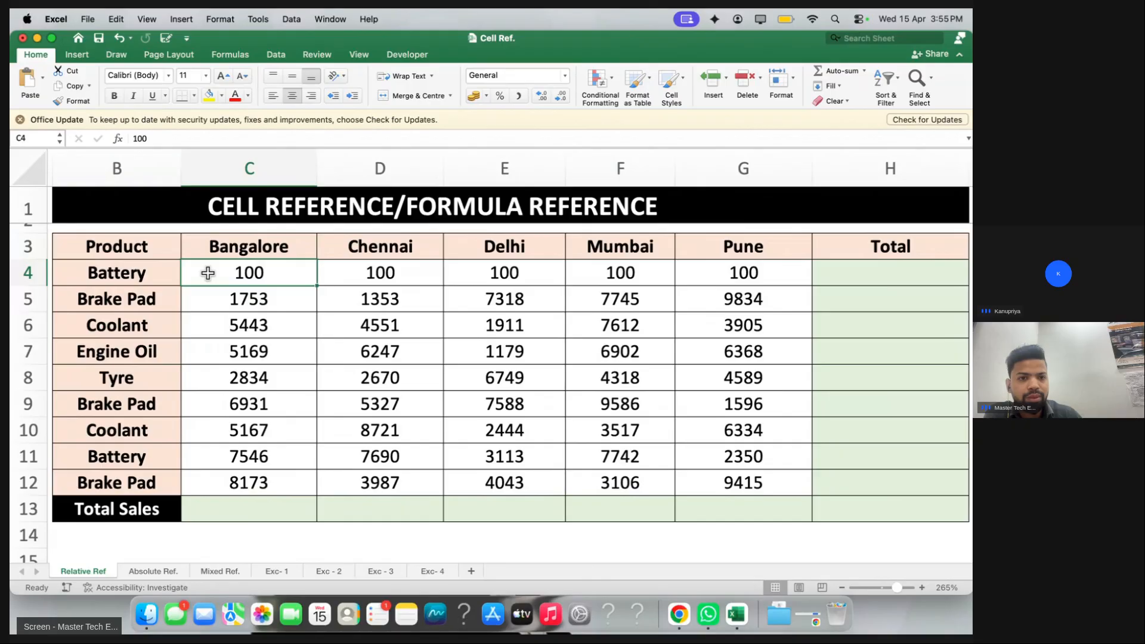
drag(225, 293, 239, 311)
click(215, 273)
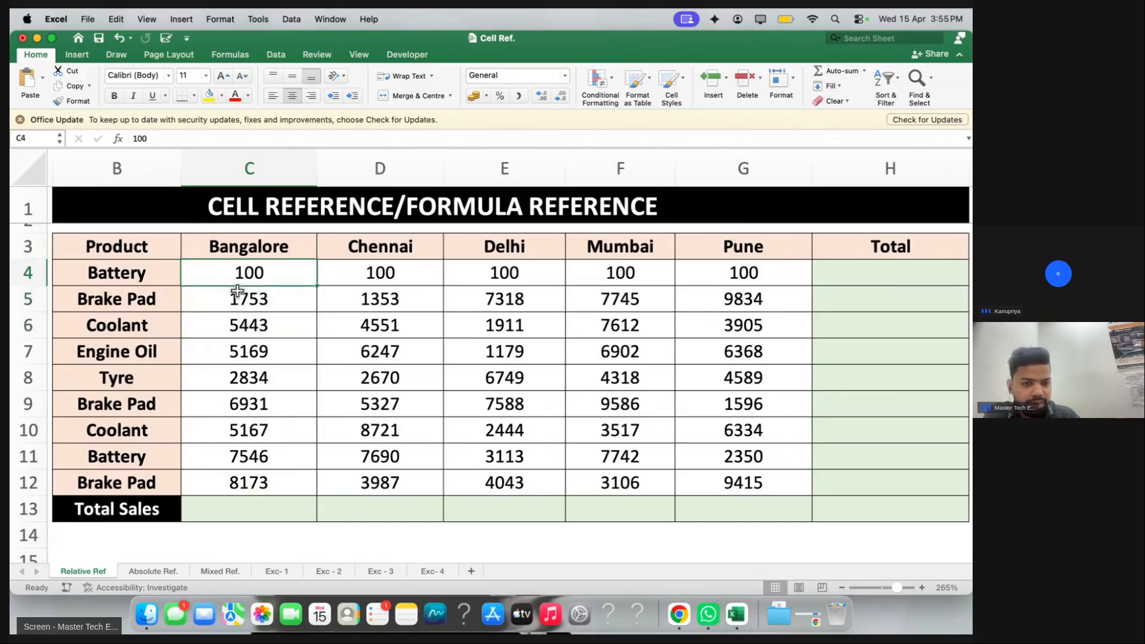
scroll(227, 272, left, 2)
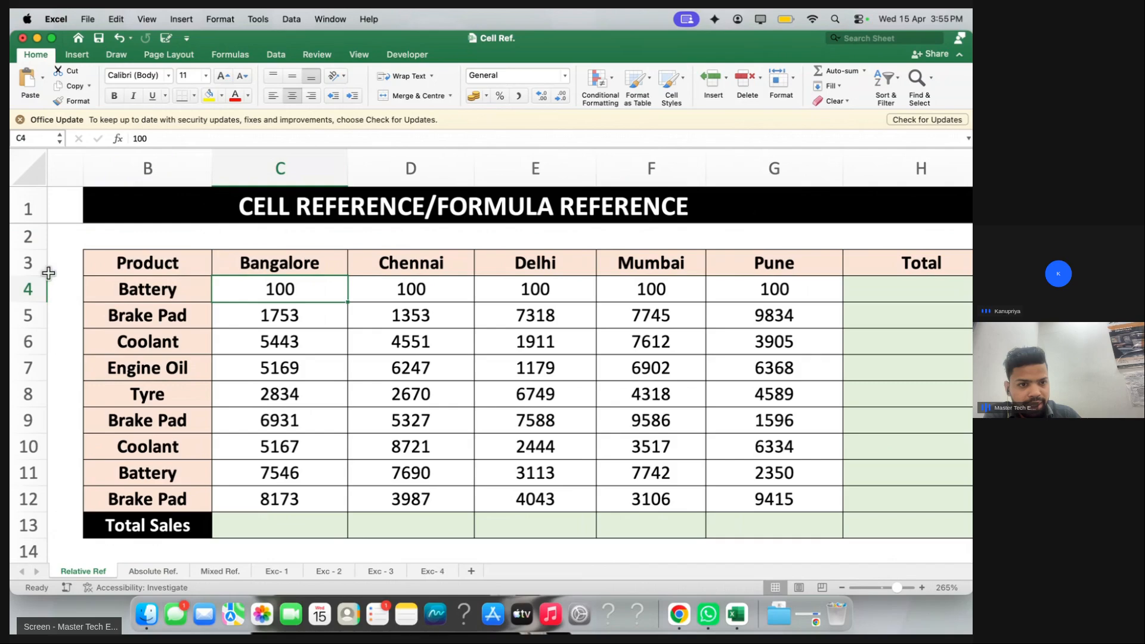
click(357, 55)
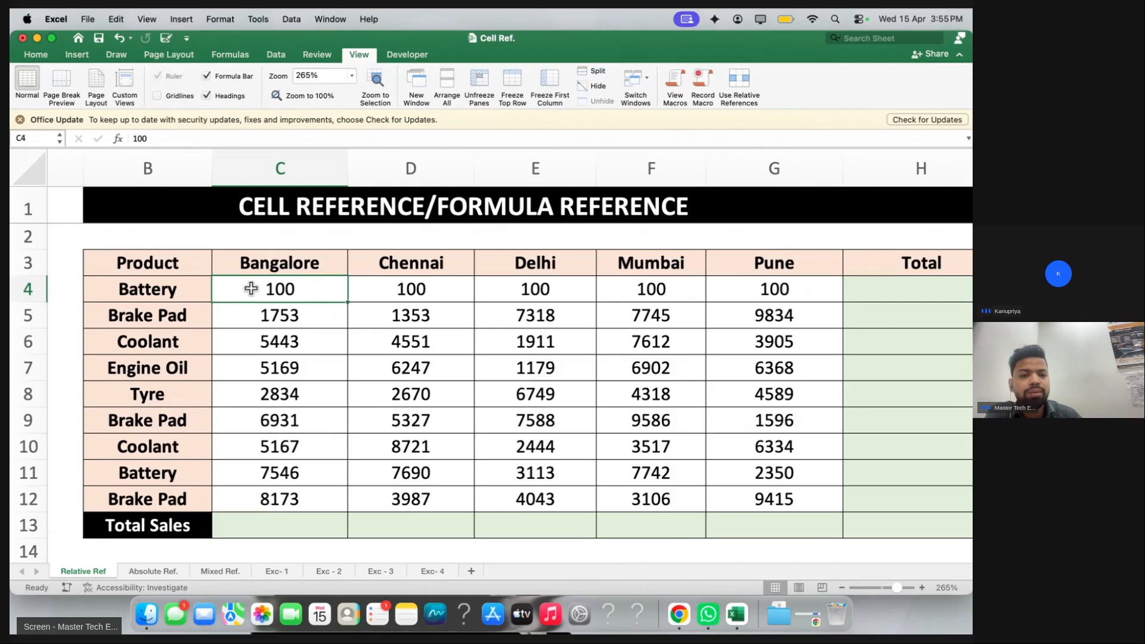
drag(248, 267, 428, 267)
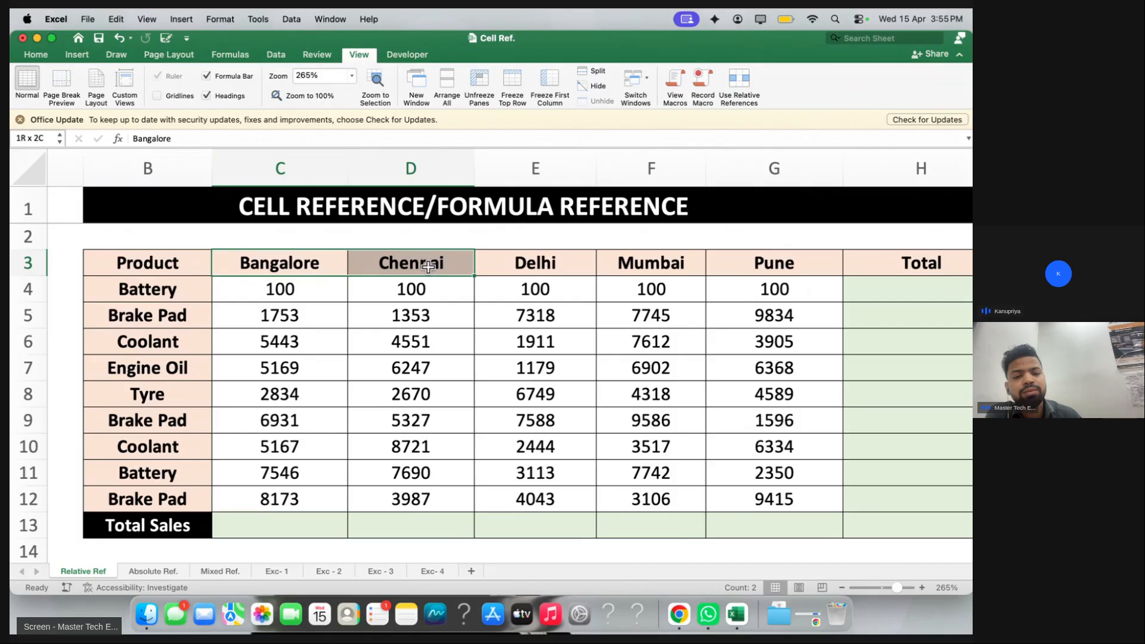
drag(428, 267, 436, 499)
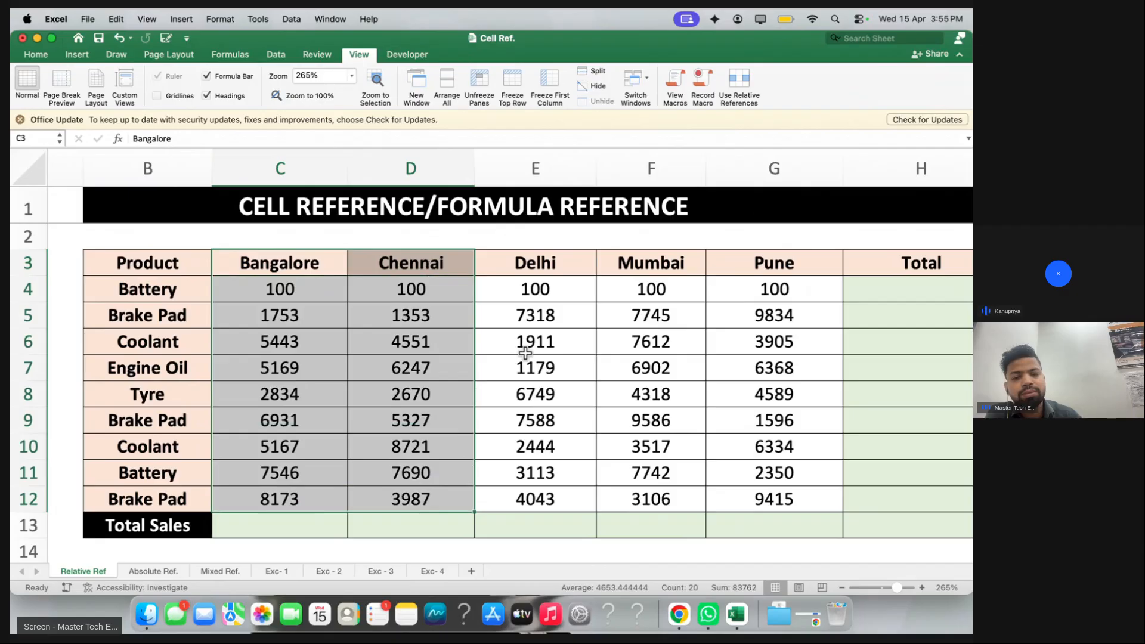
click(507, 289)
click(497, 266)
scroll(493, 262, right, 1)
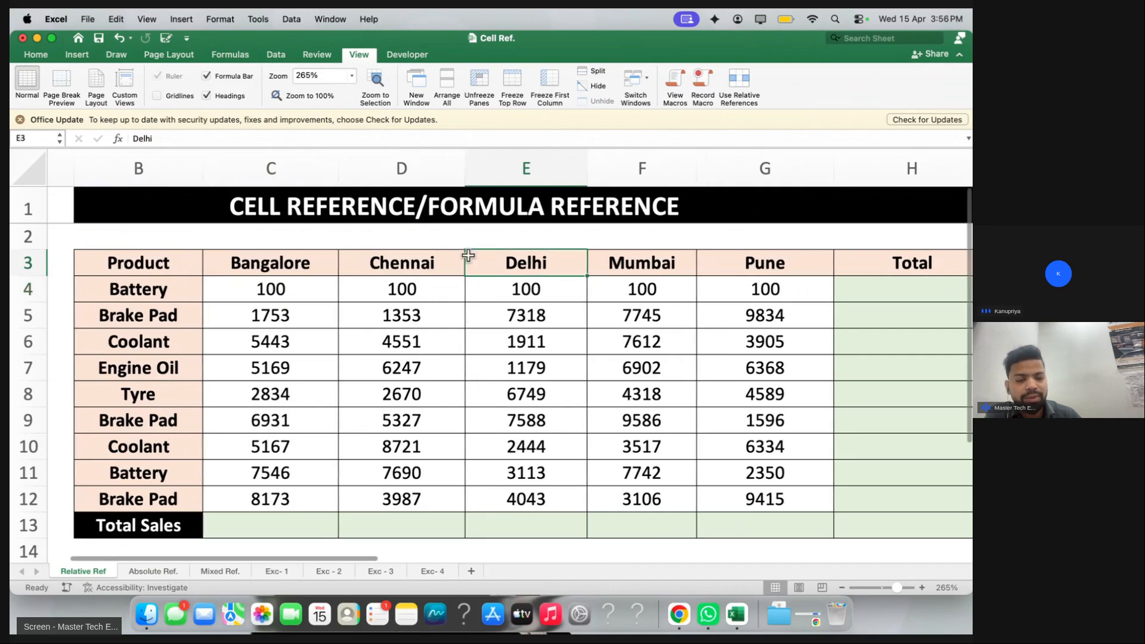
scroll(409, 281, left, 2)
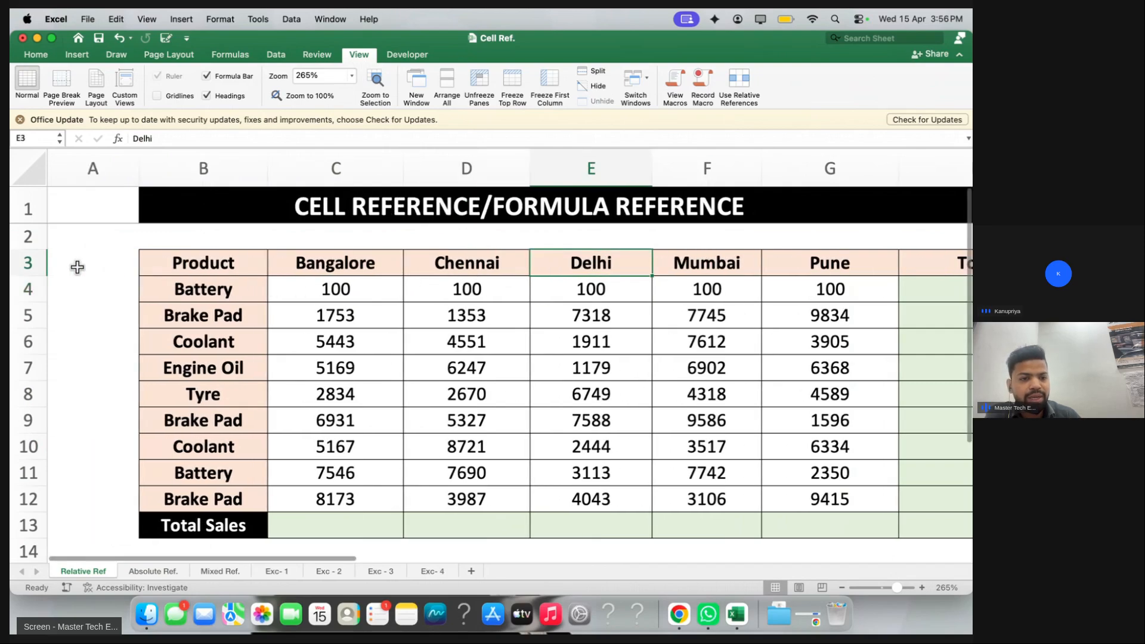
click(42, 262)
click(244, 177)
click(319, 294)
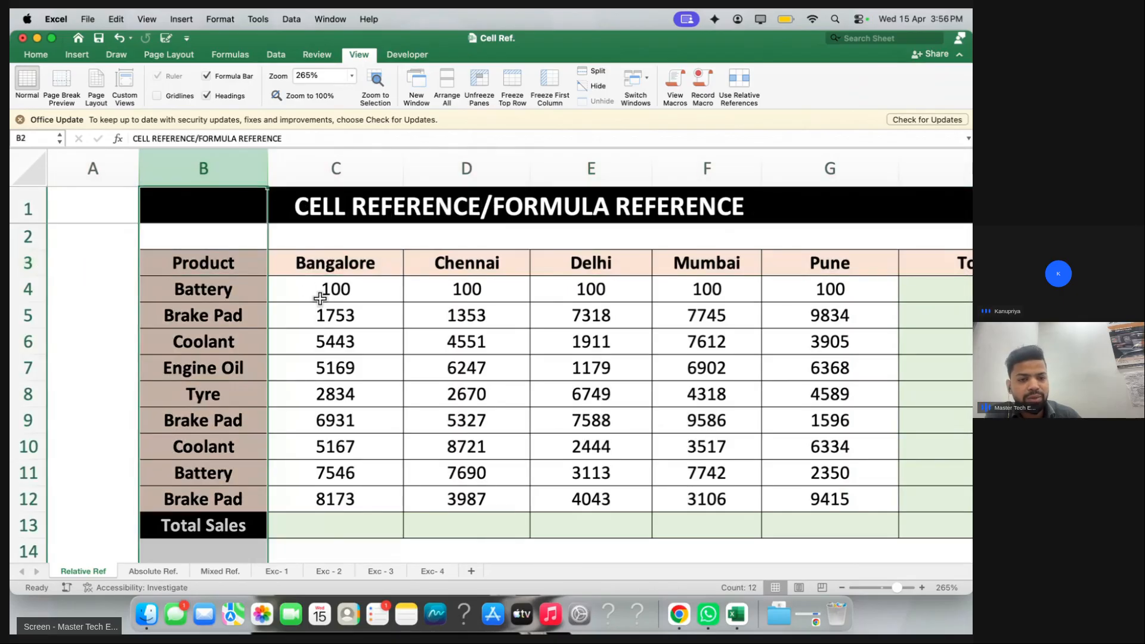
scroll(358, 298, right, 1)
drag(350, 286, 352, 441)
click(502, 290)
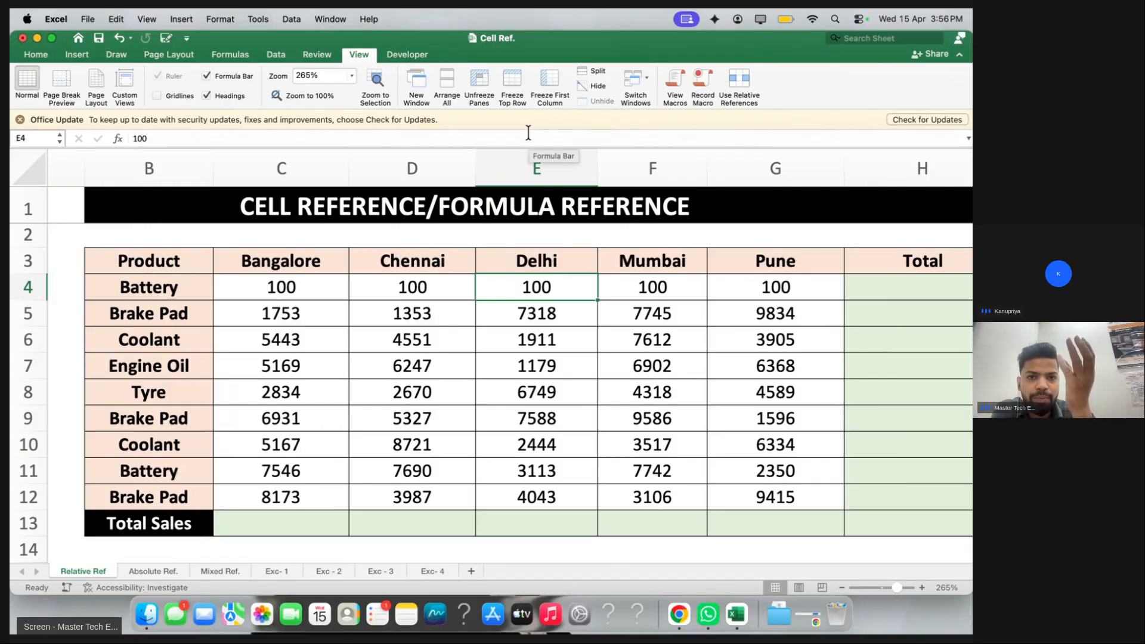
Replace the existing freeze with panes frozen at E4, then scroll to check the locked rows and columns
click(482, 78)
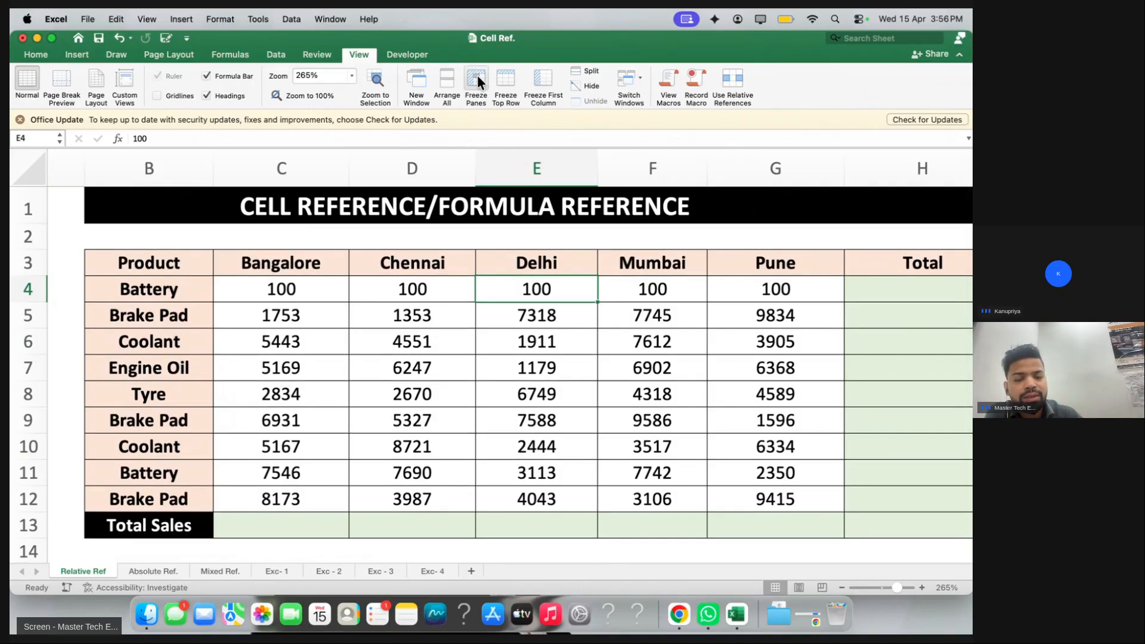
click(477, 76)
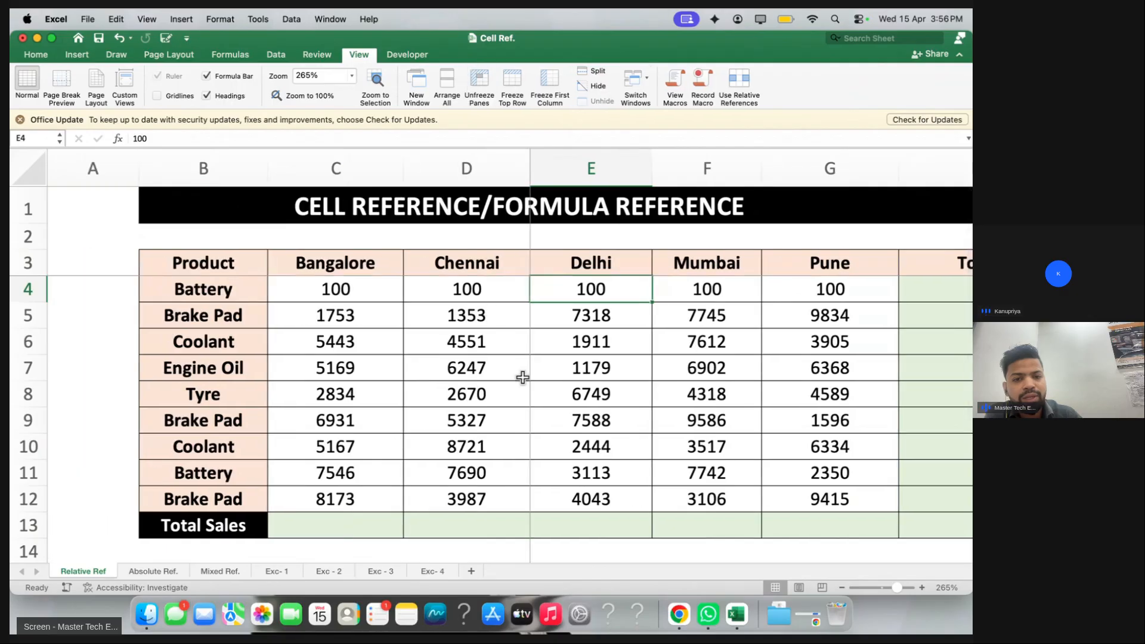
scroll(622, 357, right, 5)
scroll(622, 357, left, 3)
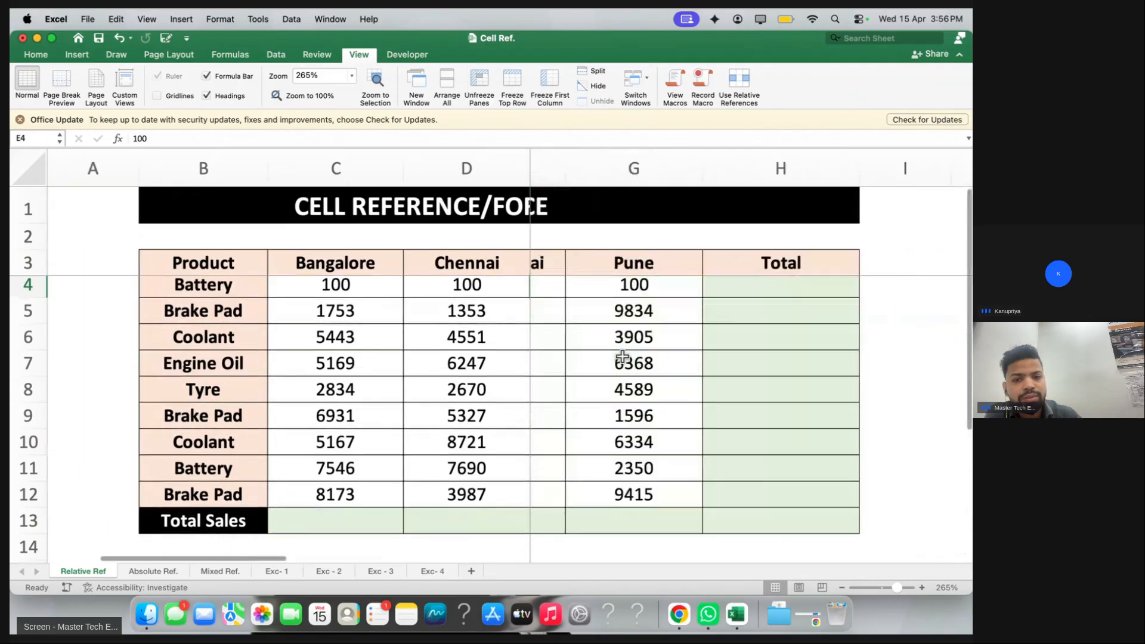
scroll(620, 355, right, 2)
scroll(470, 411, down, 7)
scroll(595, 414, up, 3)
scroll(594, 414, down, 4)
scroll(590, 411, up, 6)
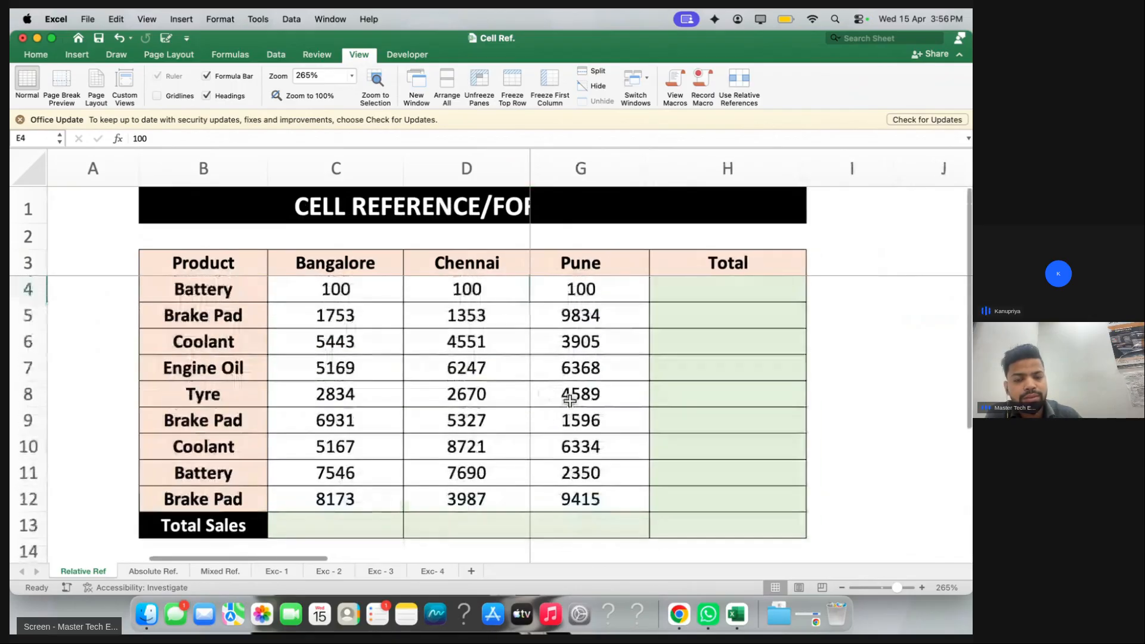
Unfreeze, then freeze panes at cell E13 in the Total Sales row
click(478, 85)
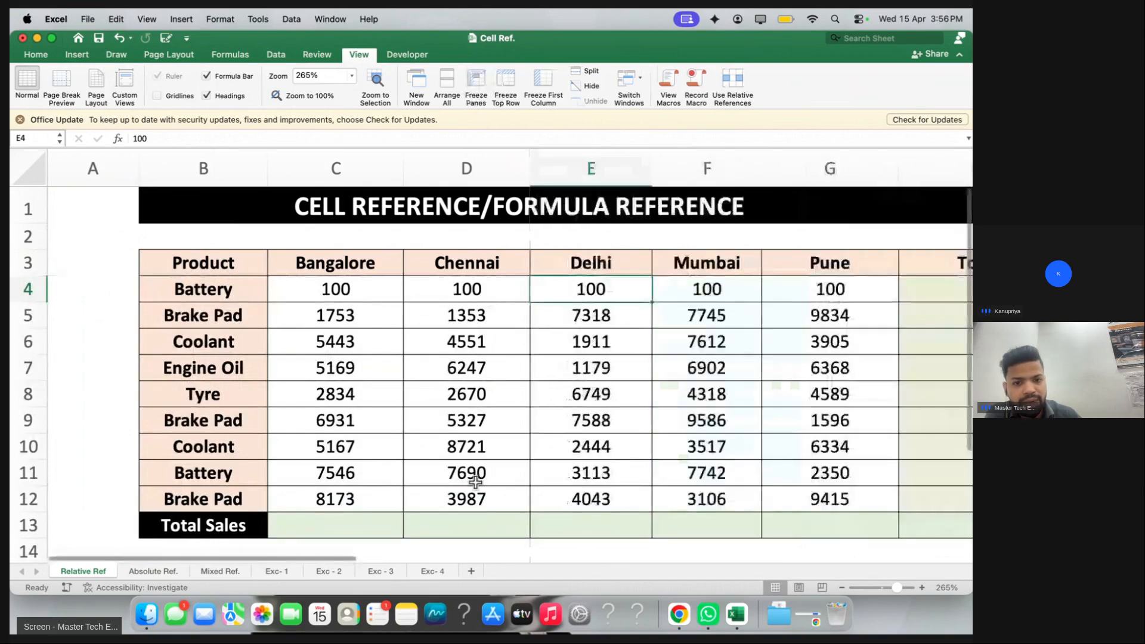
click(519, 524)
click(540, 524)
scroll(463, 470, down, 1)
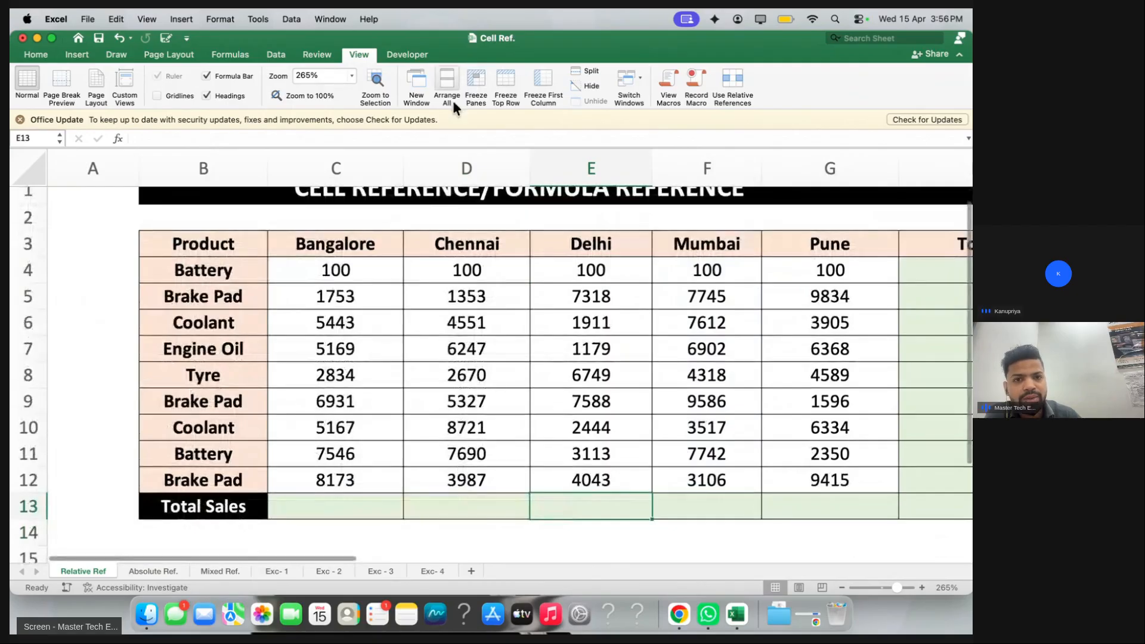
click(476, 83)
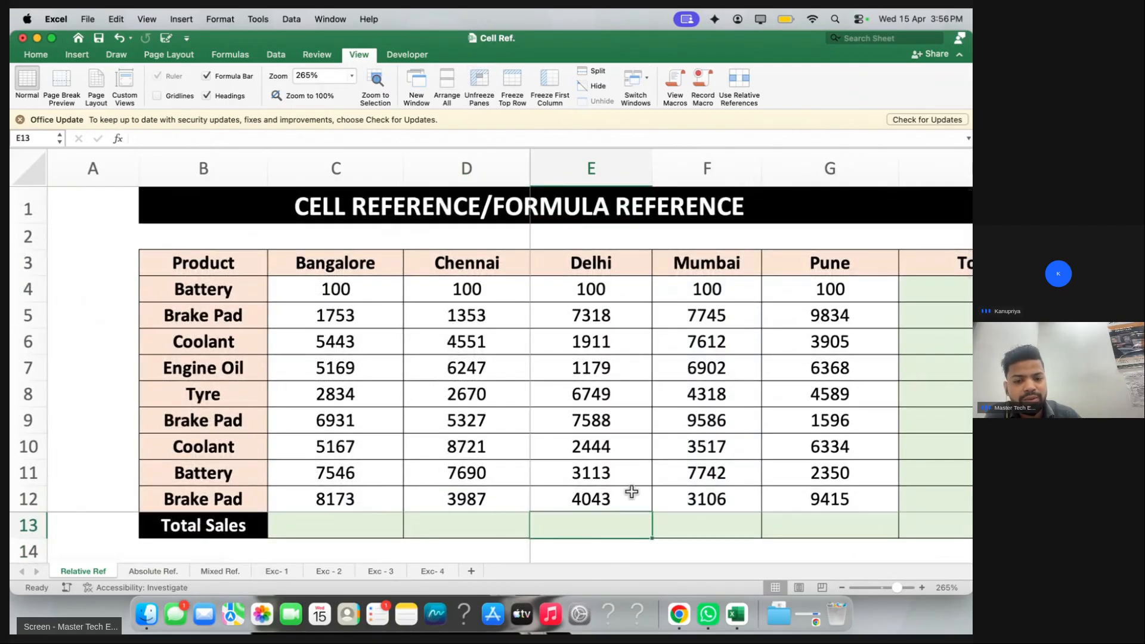
Scroll in every direction to test the E13 freeze, then unfreeze the panes
scroll(629, 464, right, 1)
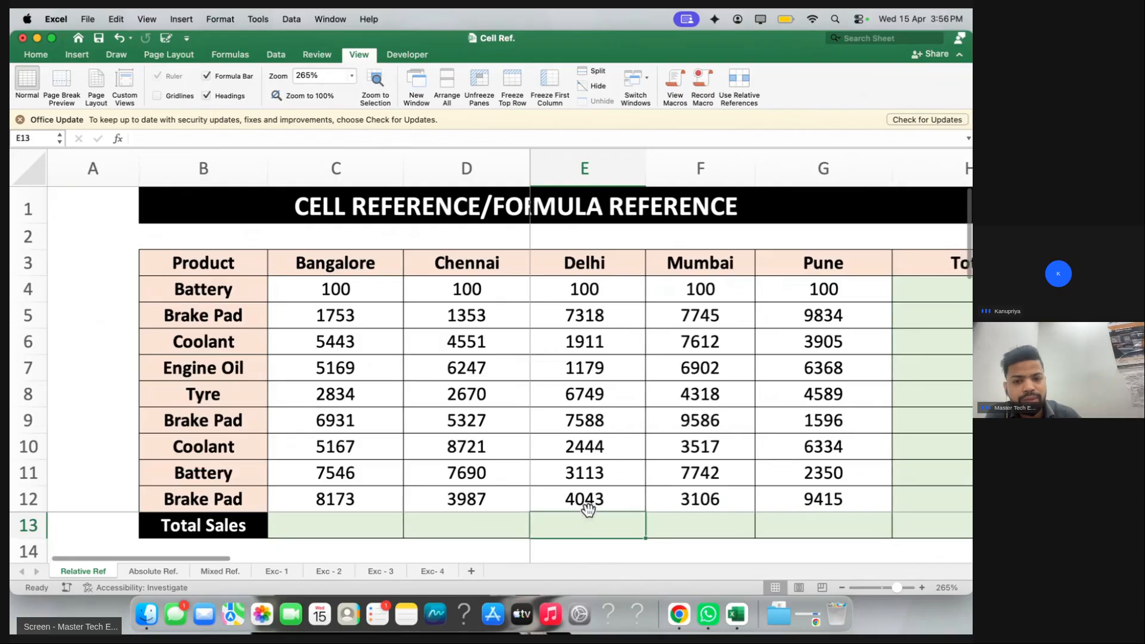
scroll(769, 388, right, 5)
scroll(751, 388, left, 3)
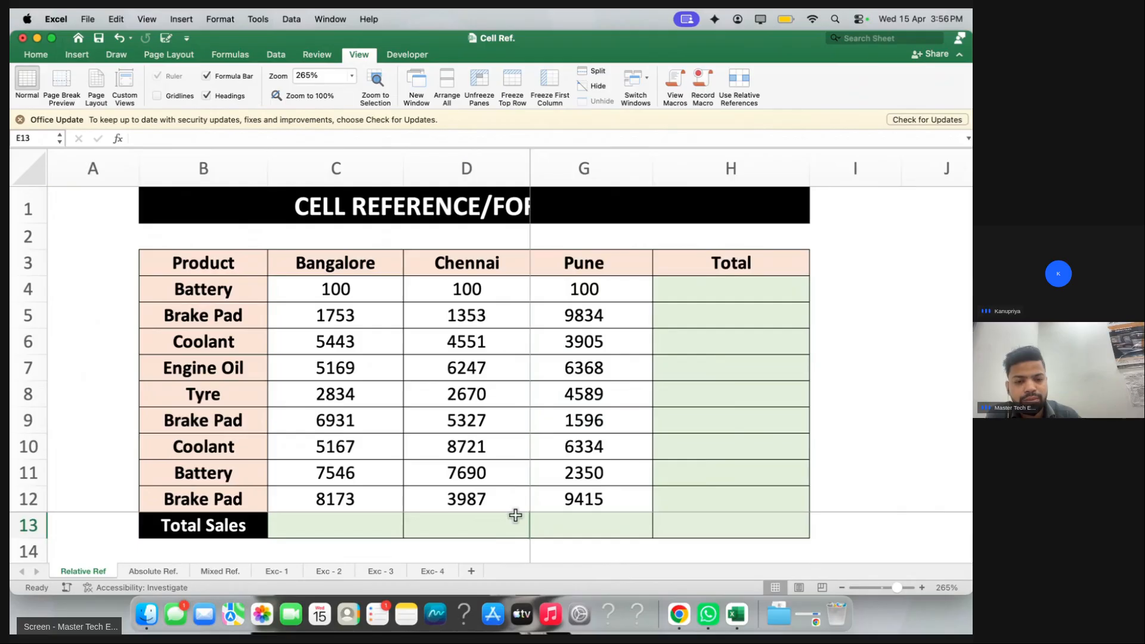
scroll(515, 514, down, 5)
scroll(307, 410, down, 10)
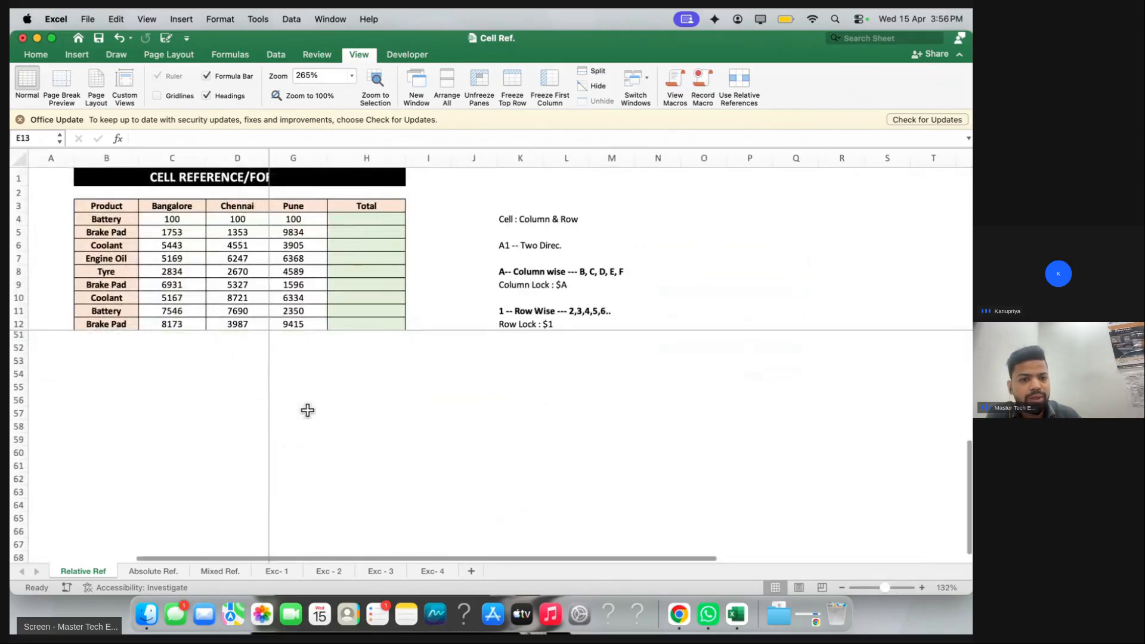
scroll(307, 409, up, 10)
scroll(217, 384, down, 3)
scroll(217, 383, up, 3)
scroll(217, 384, down, 5)
scroll(368, 401, up, 3)
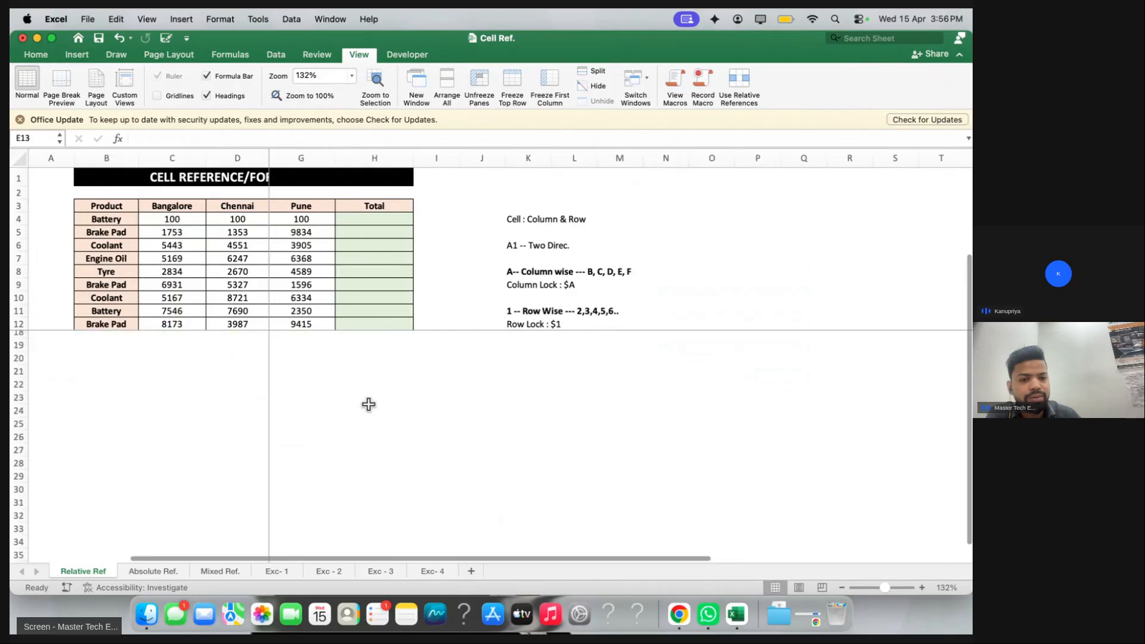
scroll(401, 261, left, 2)
scroll(220, 357, right, 1)
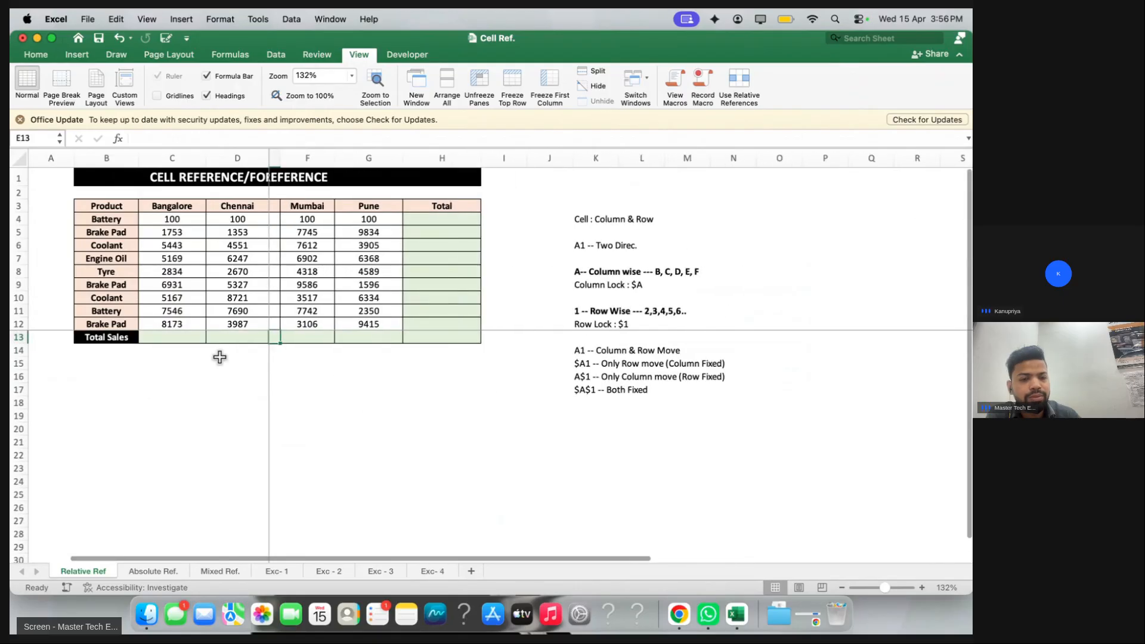
scroll(144, 388, down, 3)
scroll(209, 430, up, 3)
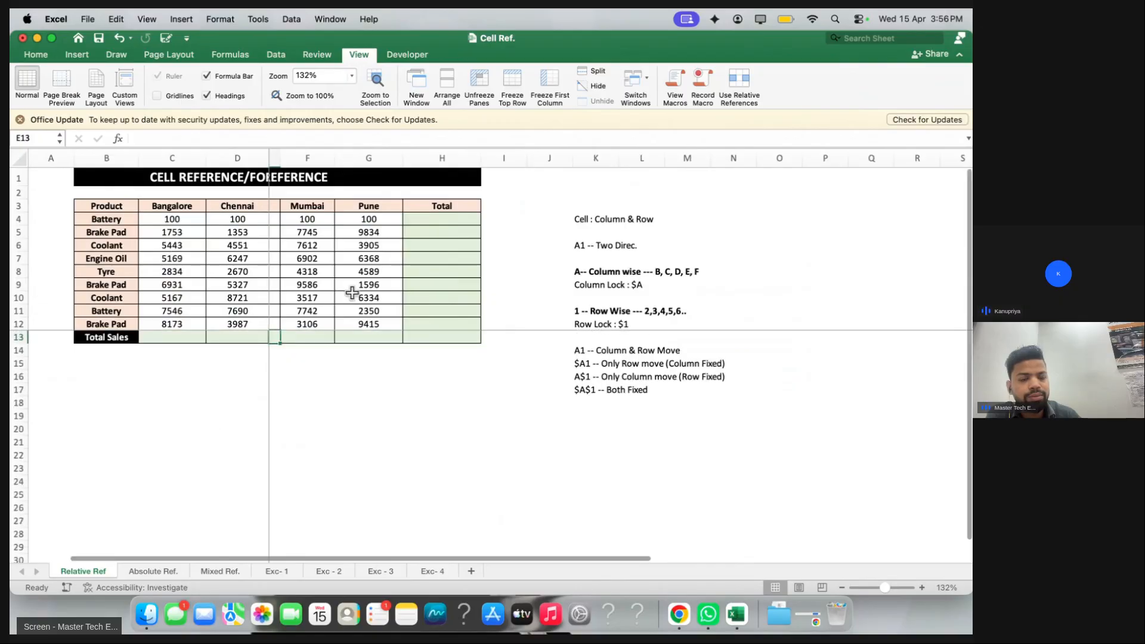
scroll(352, 292, right, 2)
scroll(352, 292, left, 3)
scroll(146, 378, up, 1)
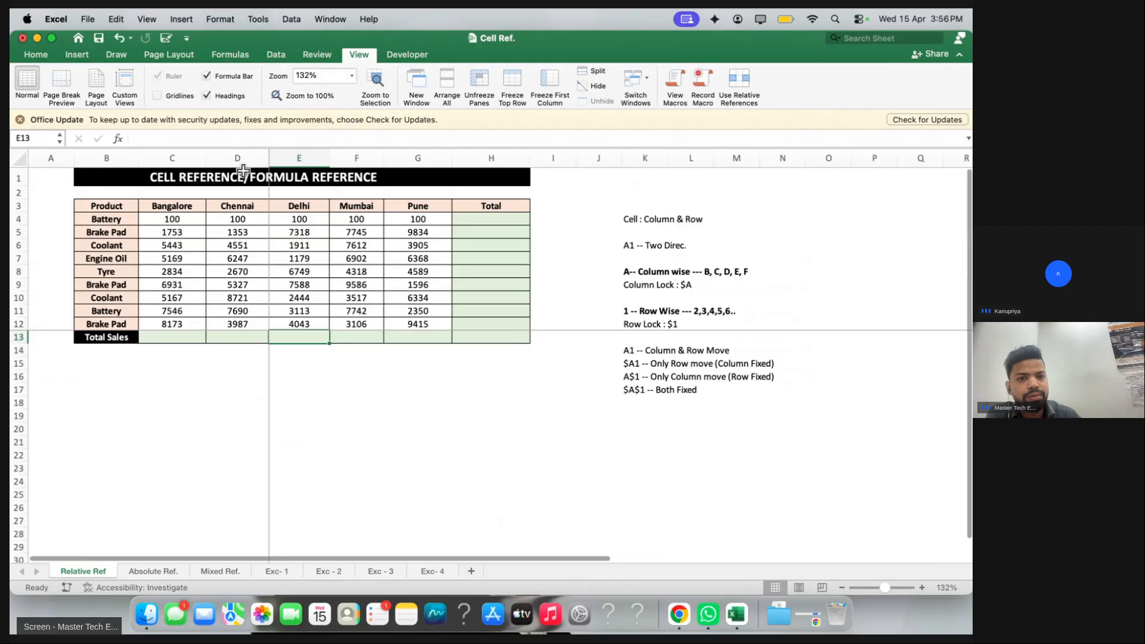
click(478, 82)
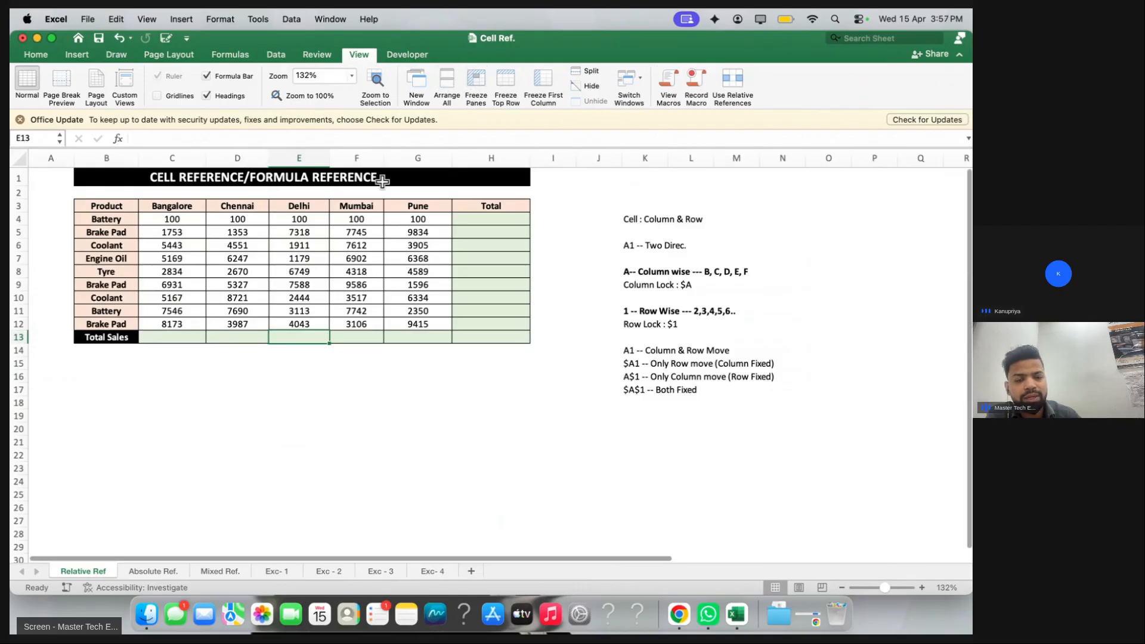
scroll(320, 267, up, 5)
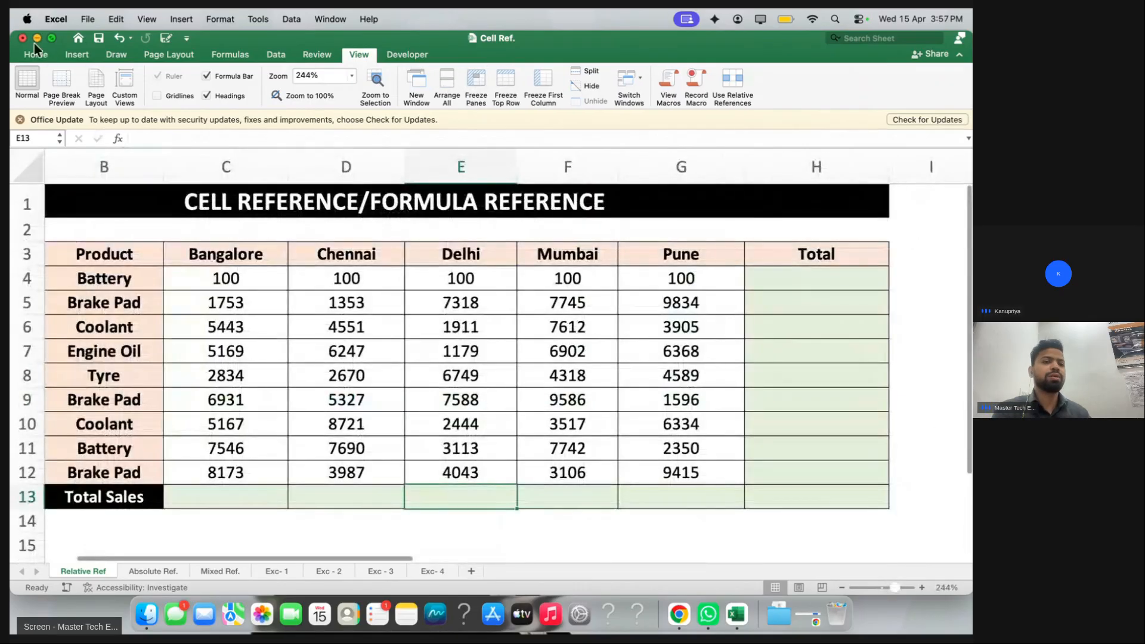
Close the Cell Ref workbook without saving, then stop the live class recording in Chrome
click(23, 38)
click(497, 341)
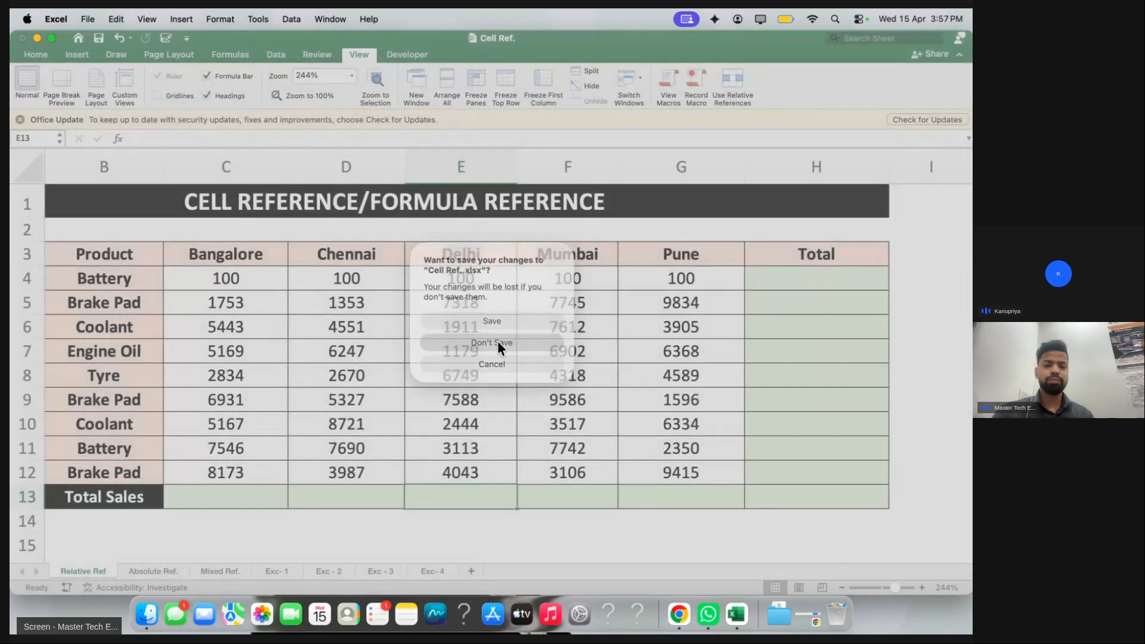
key(super+Tab)
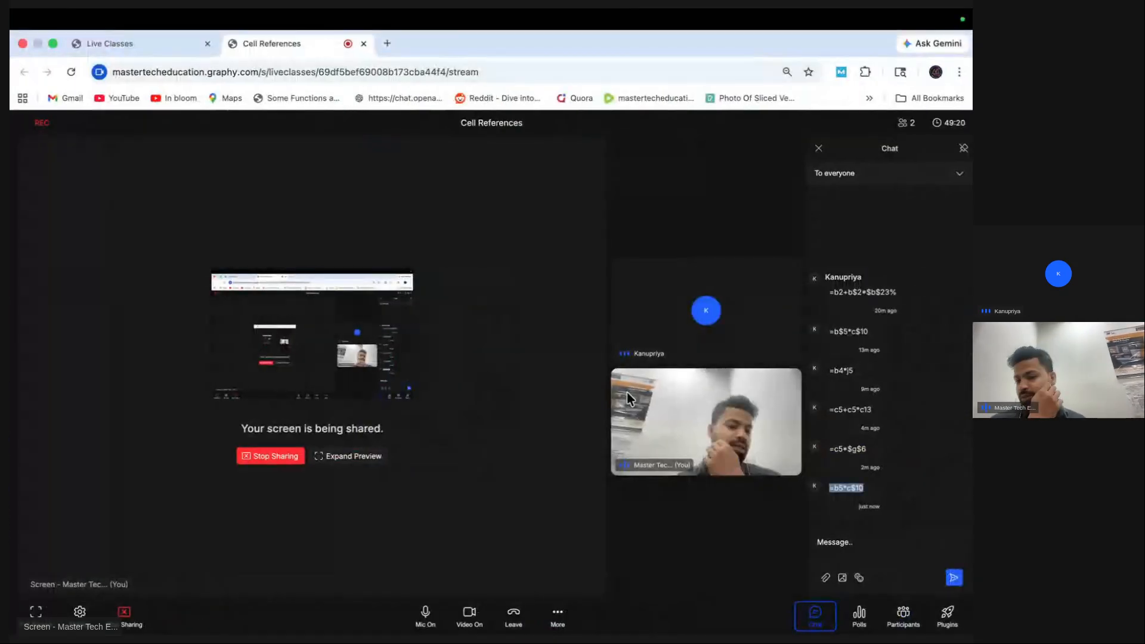
right_click(723, 615)
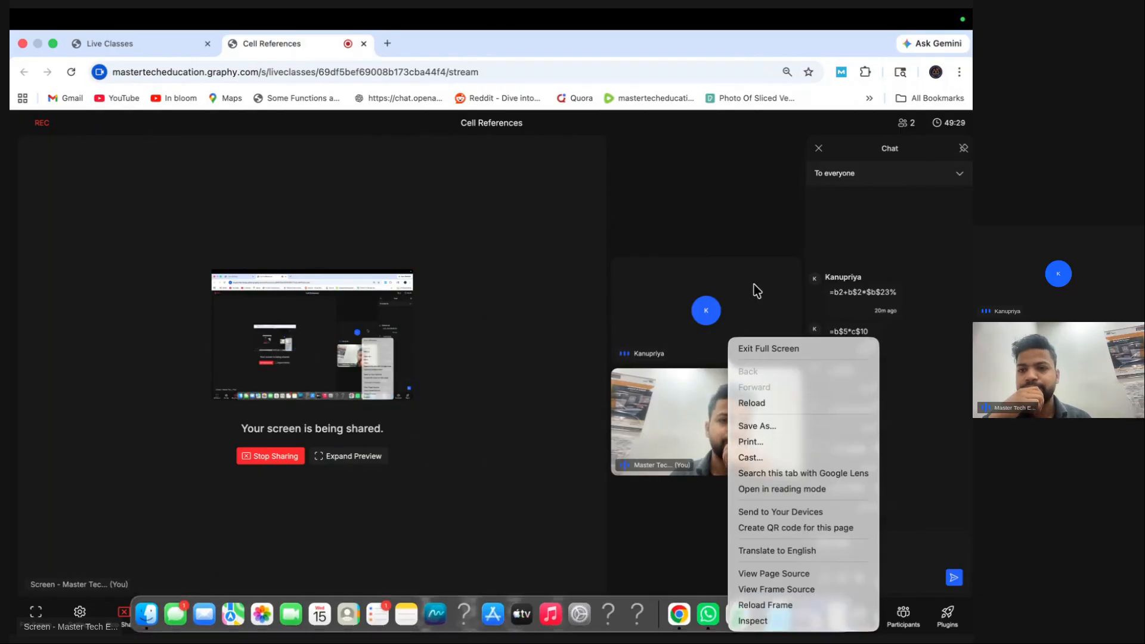
click(521, 517)
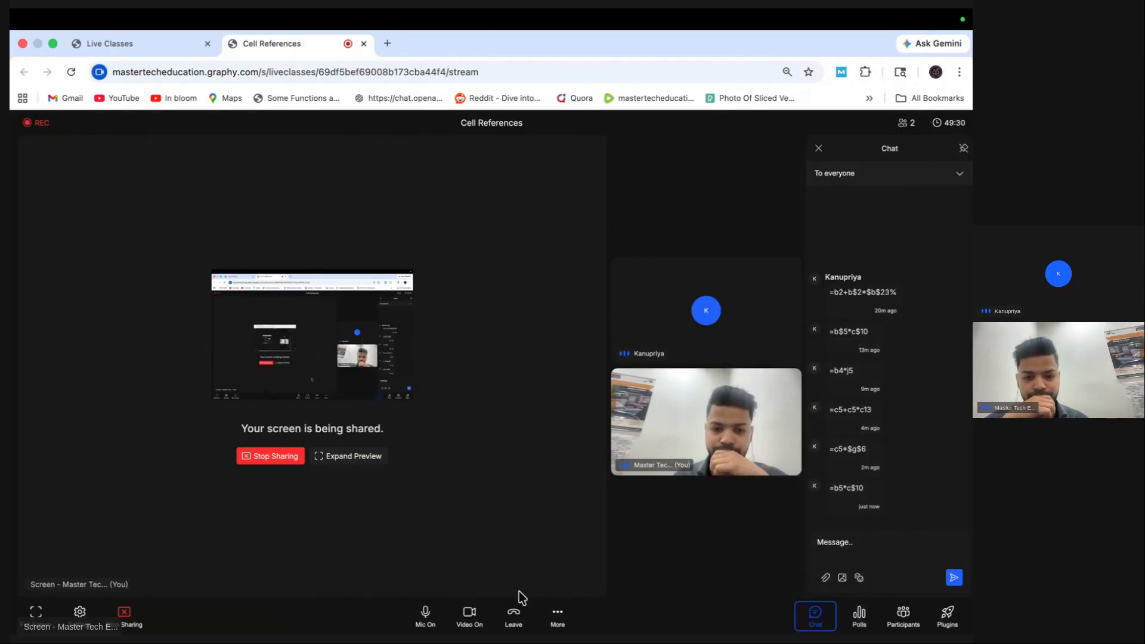
click(556, 614)
click(539, 582)
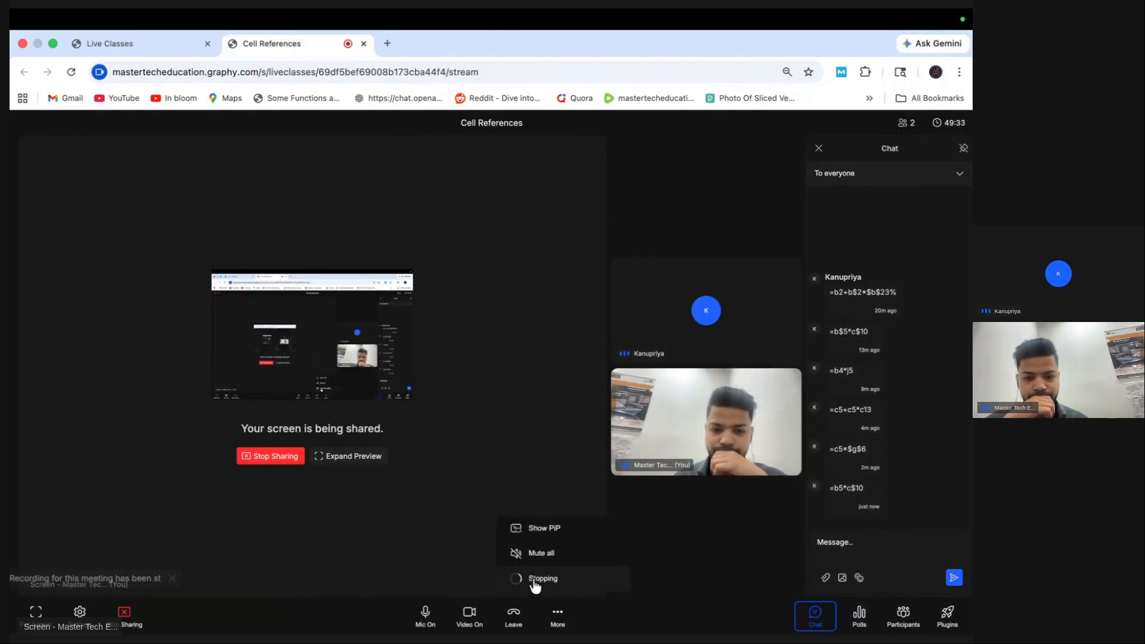